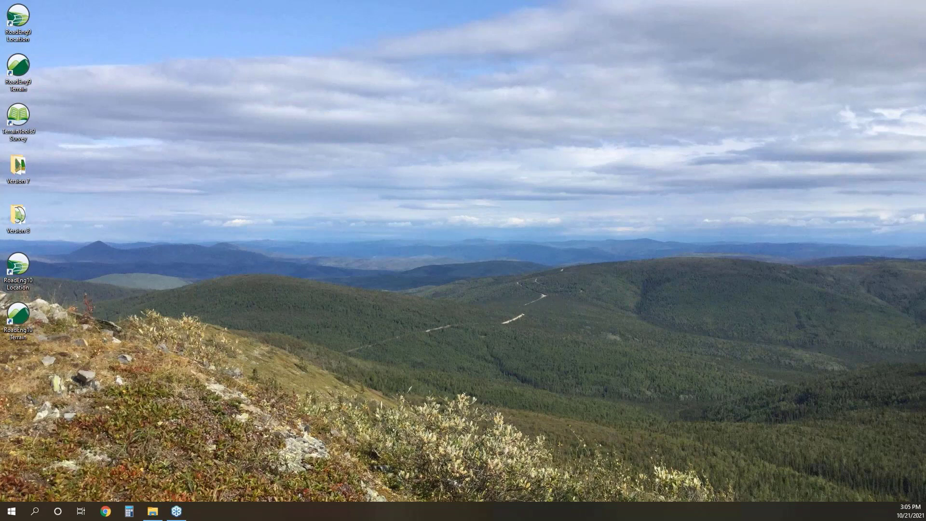
Open the Example.dsnx design from the Minor (V9) folder.
{"action": "key", "text": "alt+Tab"}
{"action": "double_click", "coordinate": [378, 200]}
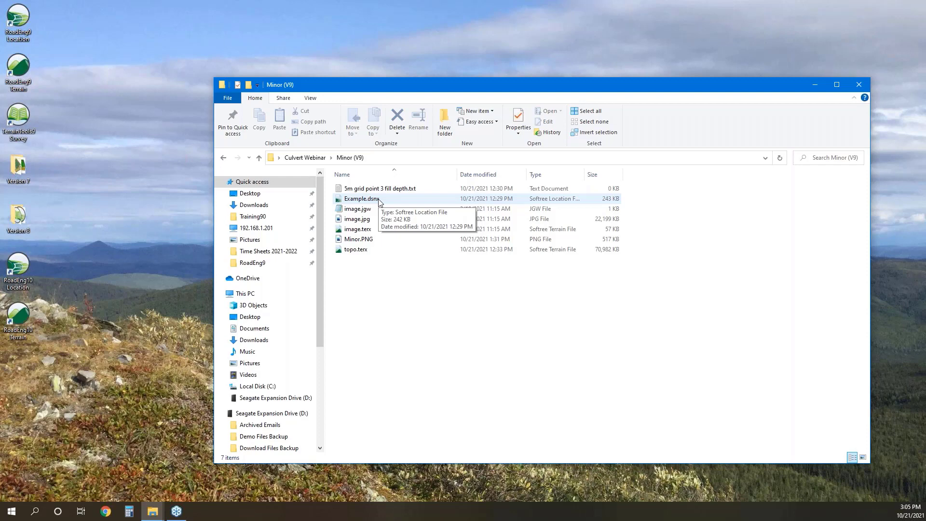
{"action": "left_click", "coordinate": [378, 199]}
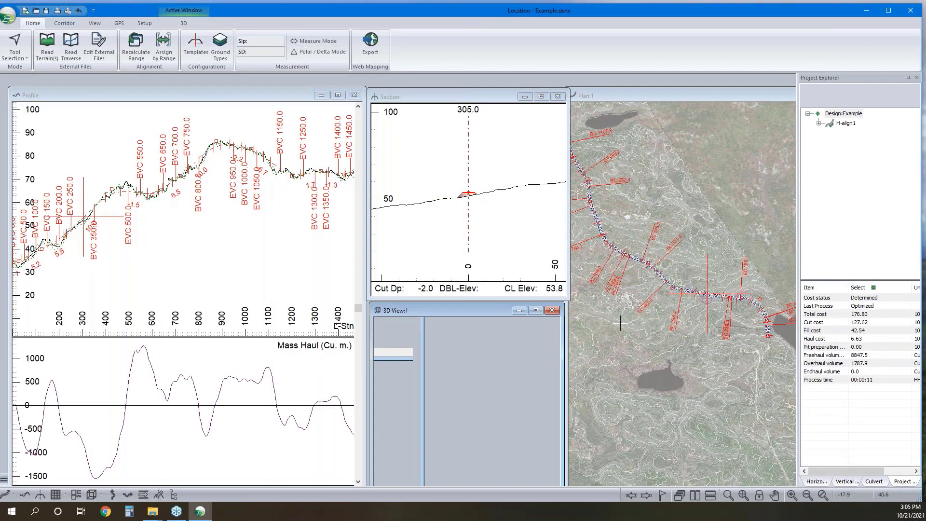
Add a culvert at L-Line station 199.5 in the low spot of the profile, without a natural channel.
{"action": "scroll", "coordinate": [704, 268], "scroll_direction": "up", "scroll_amount": 3}
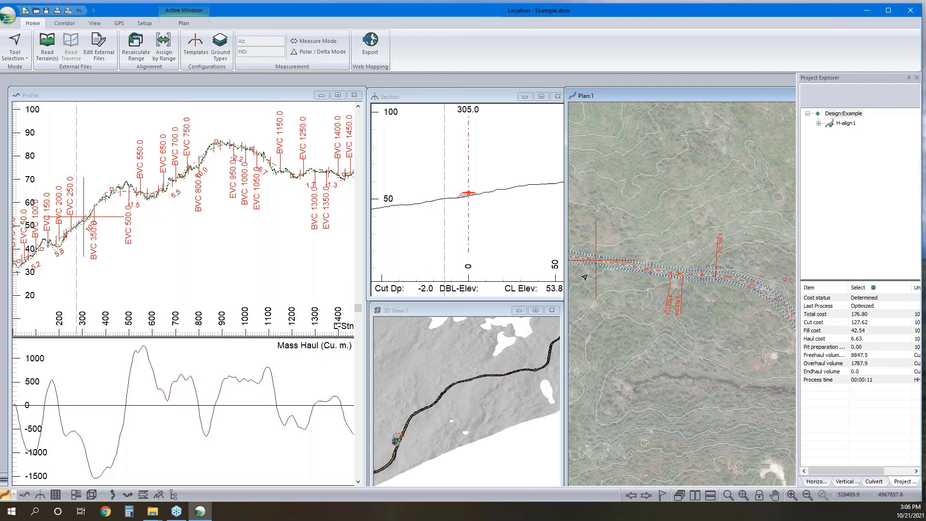
{"action": "middle_click_drag", "start_coordinate": [100, 270], "coordinate": [190, 250]}
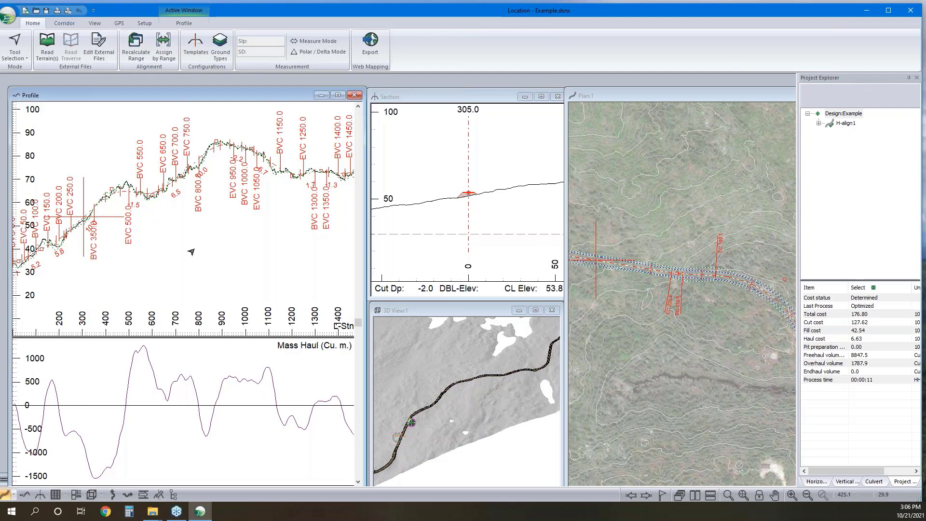
{"action": "scroll", "coordinate": [138, 215], "scroll_direction": "up", "scroll_amount": 1}
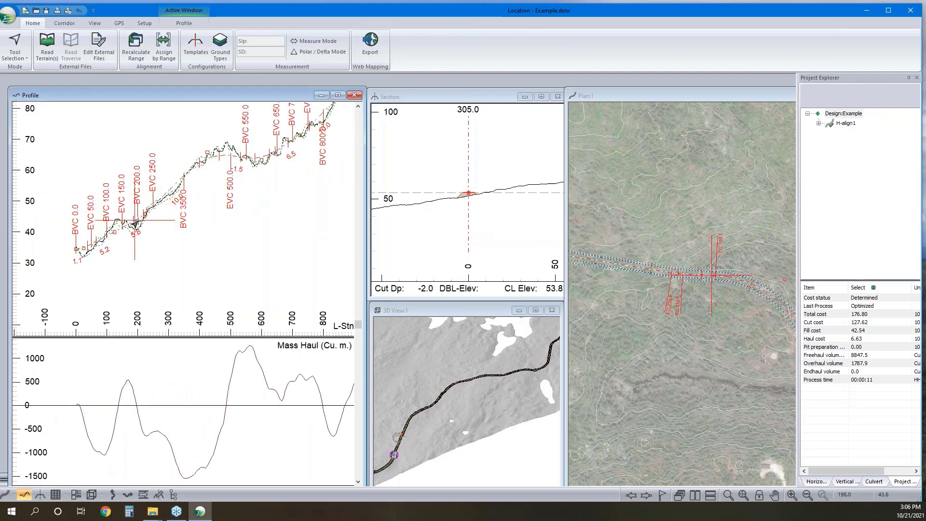
{"action": "left_click", "coordinate": [138, 220]}
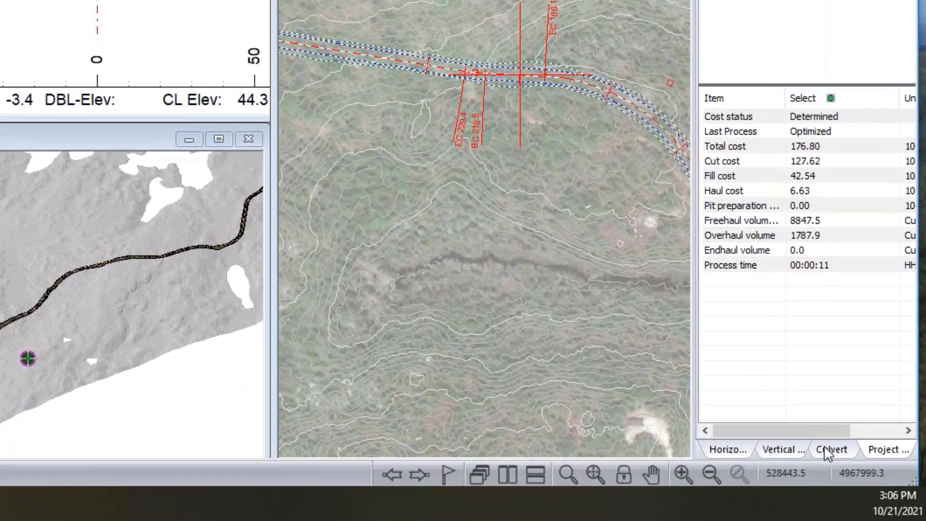
{"action": "left_click", "coordinate": [874, 481]}
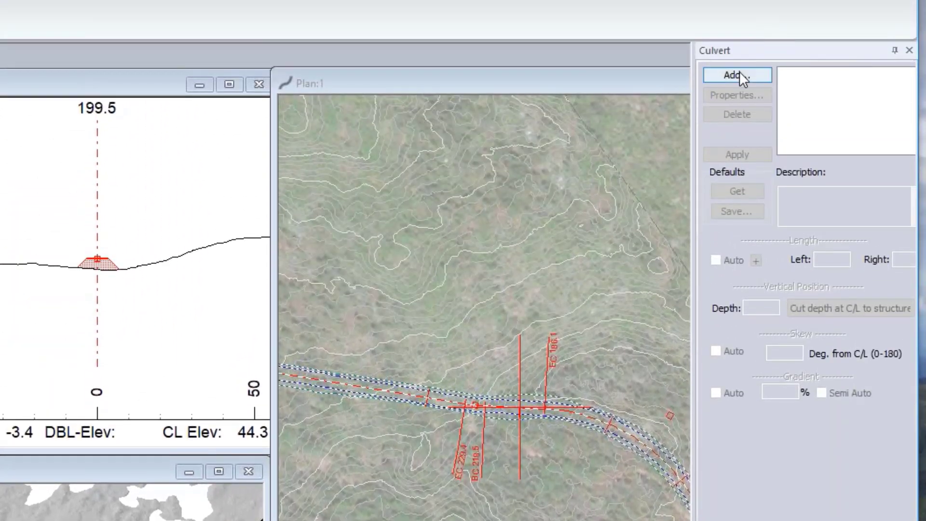
{"action": "left_click", "coordinate": [738, 72]}
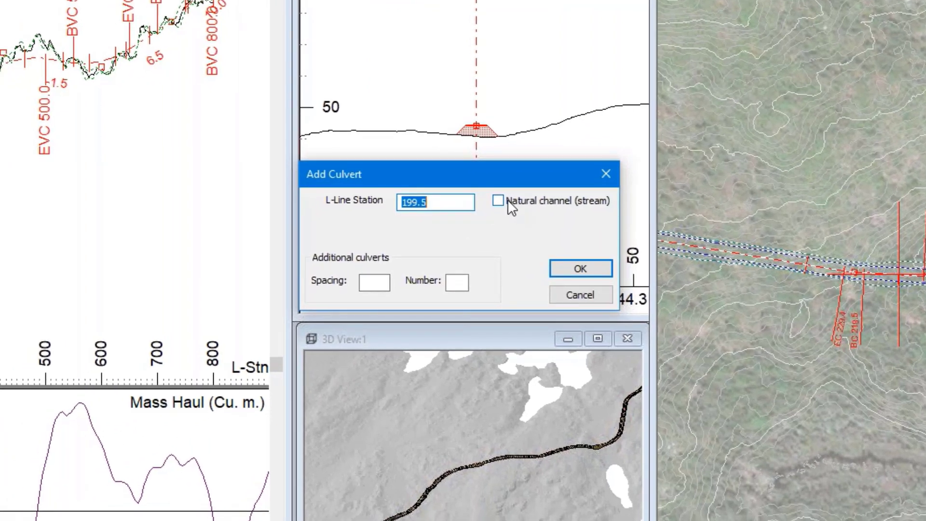
{"action": "left_click", "coordinate": [575, 271]}
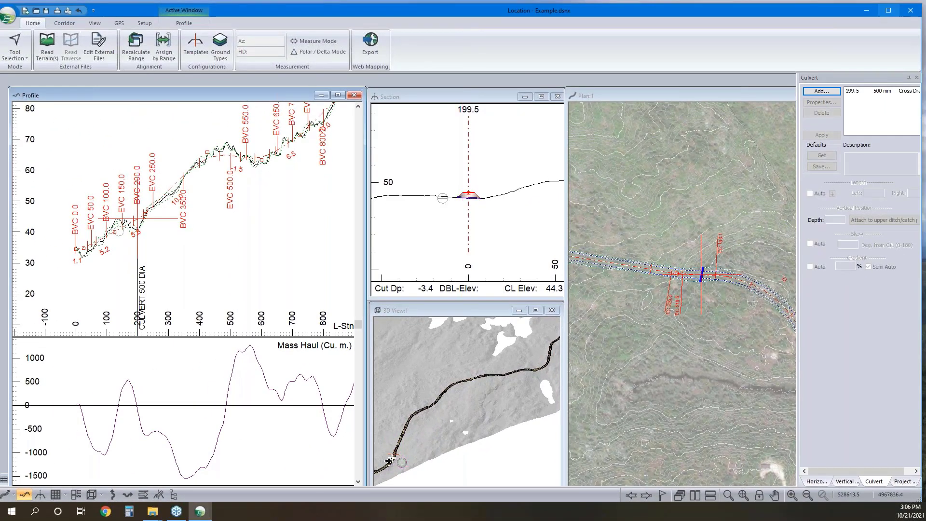
Include culverts in the 3D view's exported contents and examine the road fill around station 199.5.
{"action": "scroll", "coordinate": [399, 453], "scroll_direction": "up", "scroll_amount": 3}
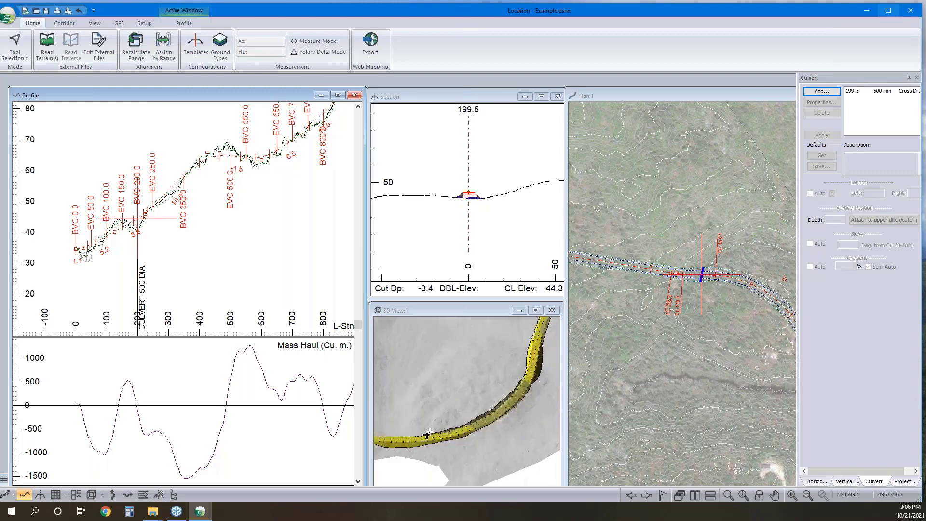
{"action": "middle_click_drag", "start_coordinate": [549, 355], "coordinate": [459, 447]}
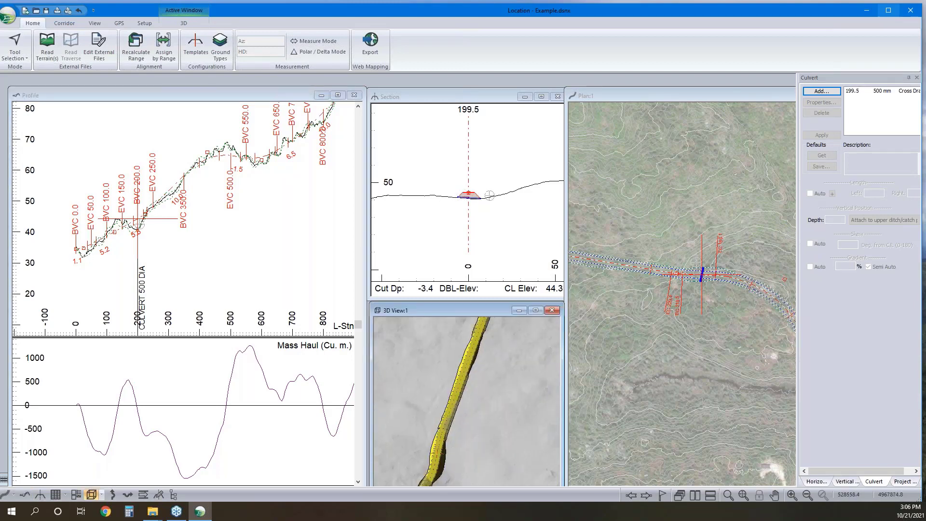
{"action": "left_click_drag", "start_coordinate": [487, 399], "coordinate": [472, 369]}
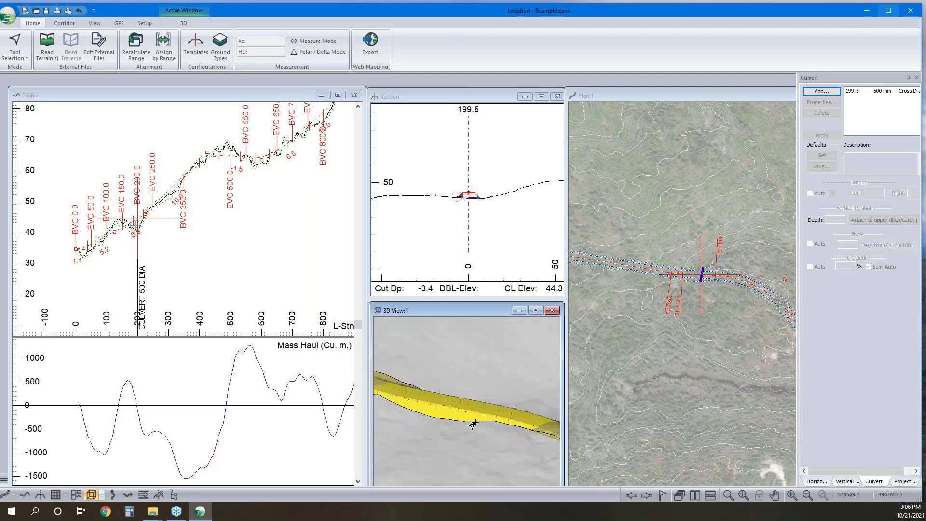
{"action": "right_click", "coordinate": [475, 372]}
{"action": "left_click", "coordinate": [517, 325]}
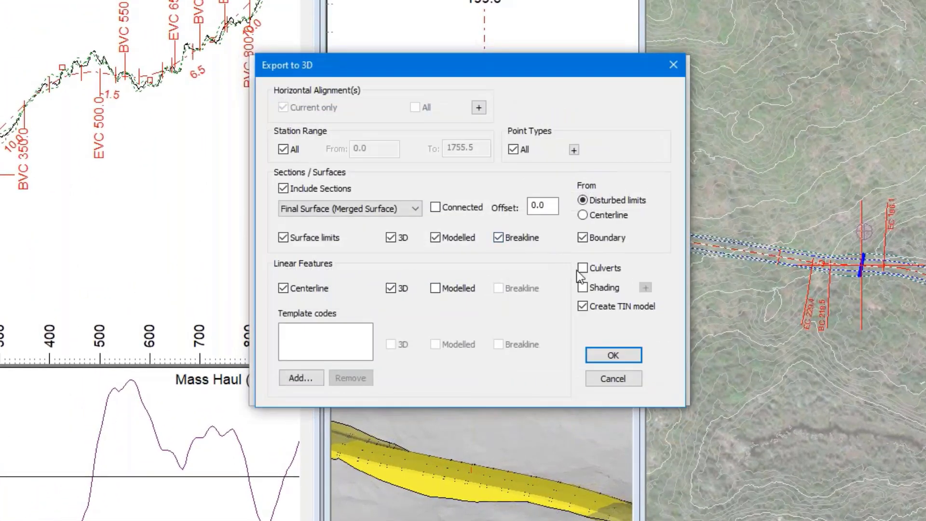
{"action": "left_click", "coordinate": [581, 268]}
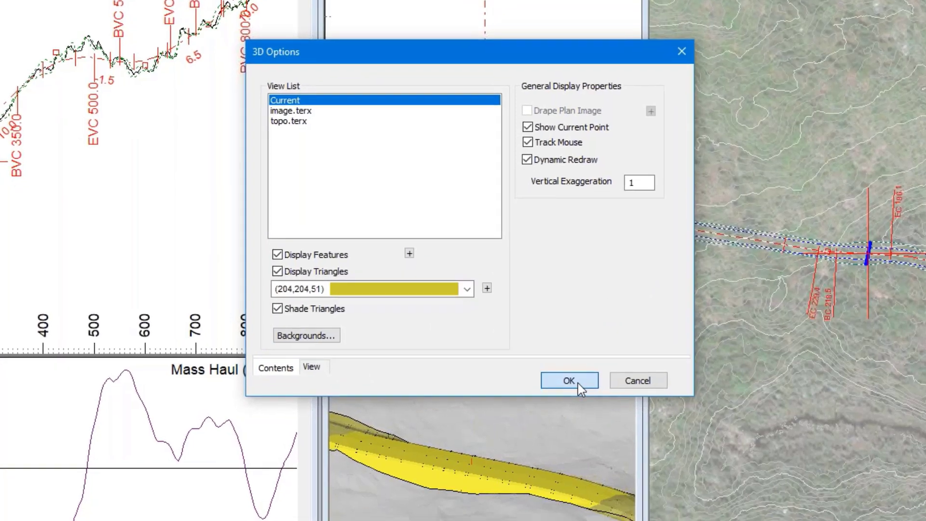
{"action": "left_click", "coordinate": [570, 381]}
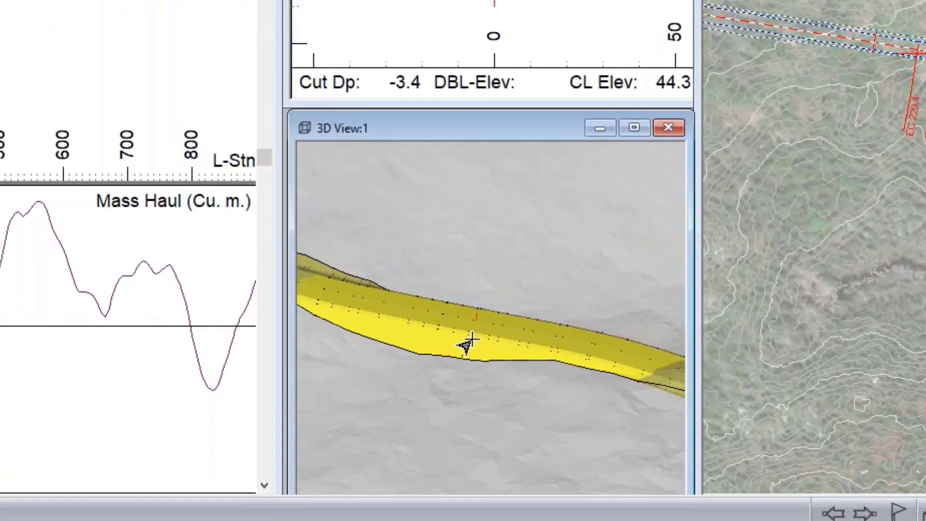
{"action": "scroll", "coordinate": [472, 341], "scroll_direction": "up", "scroll_amount": 3}
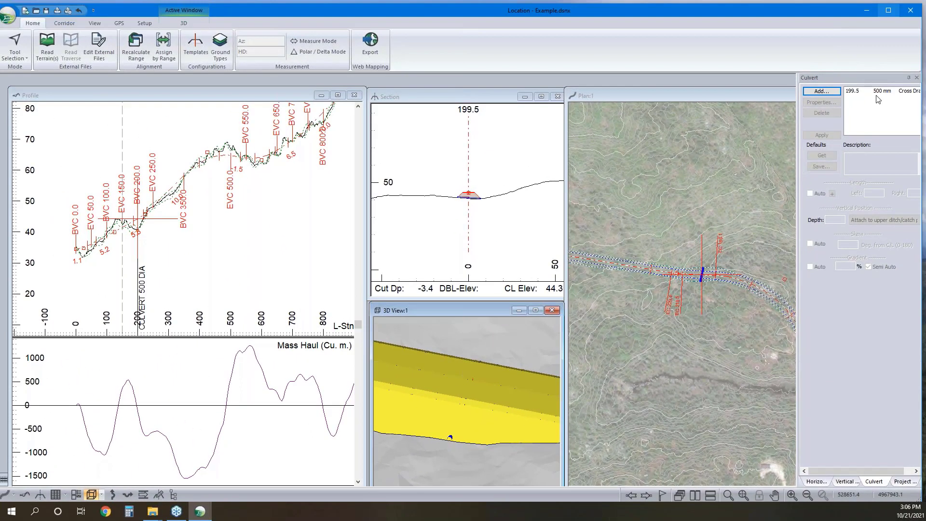
Select the culvert at station 199.5, widen its settings panel and show the road cross-section close up.
{"action": "left_click", "coordinate": [878, 92]}
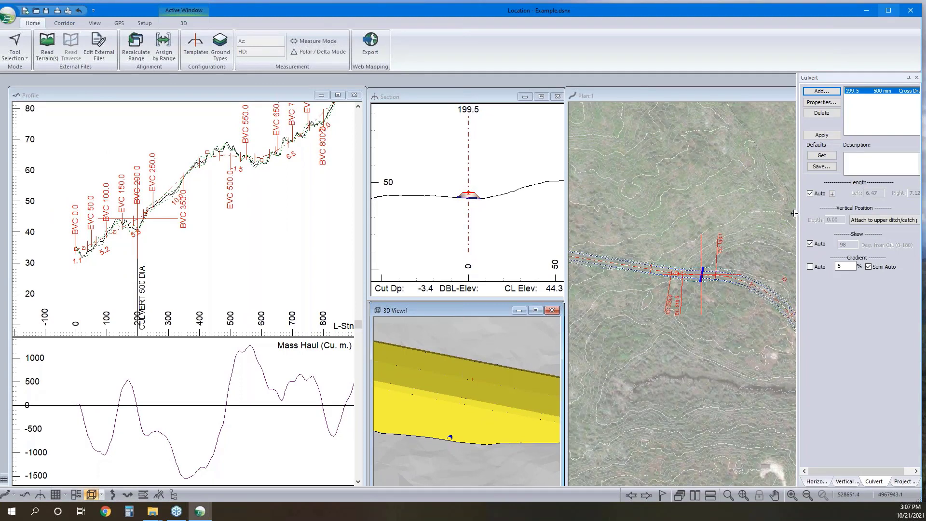
{"action": "left_click_drag", "start_coordinate": [794, 213], "coordinate": [785, 213]}
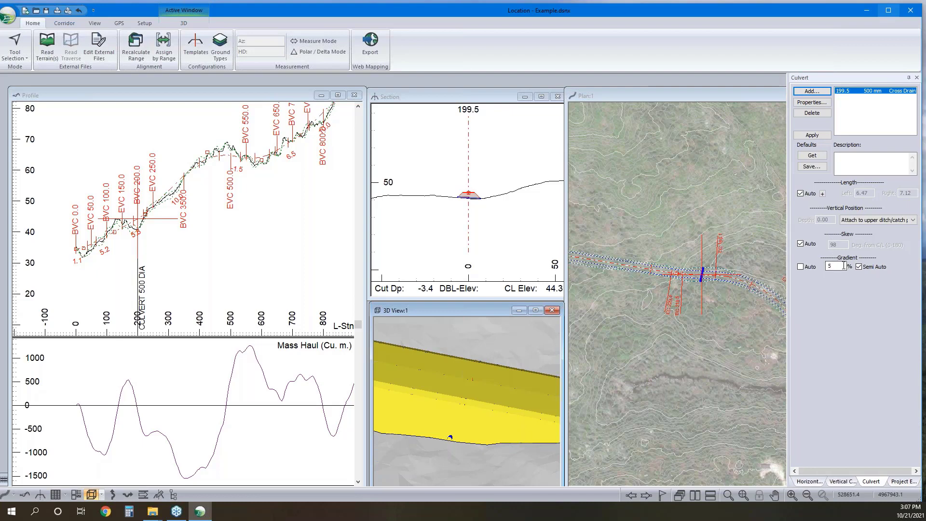
{"action": "scroll", "coordinate": [465, 190], "scroll_direction": "up", "scroll_amount": 5}
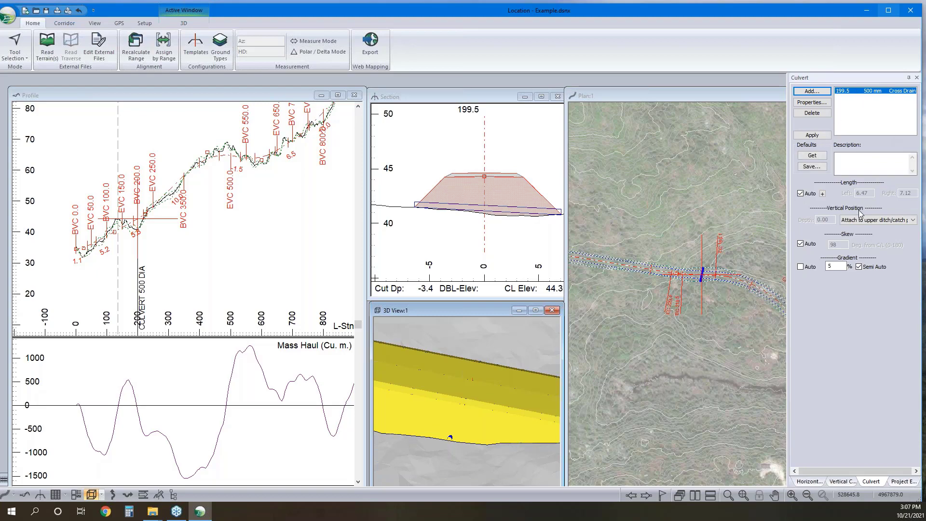
{"action": "scroll", "coordinate": [322, 148], "scroll_direction": "down", "scroll_amount": 1}
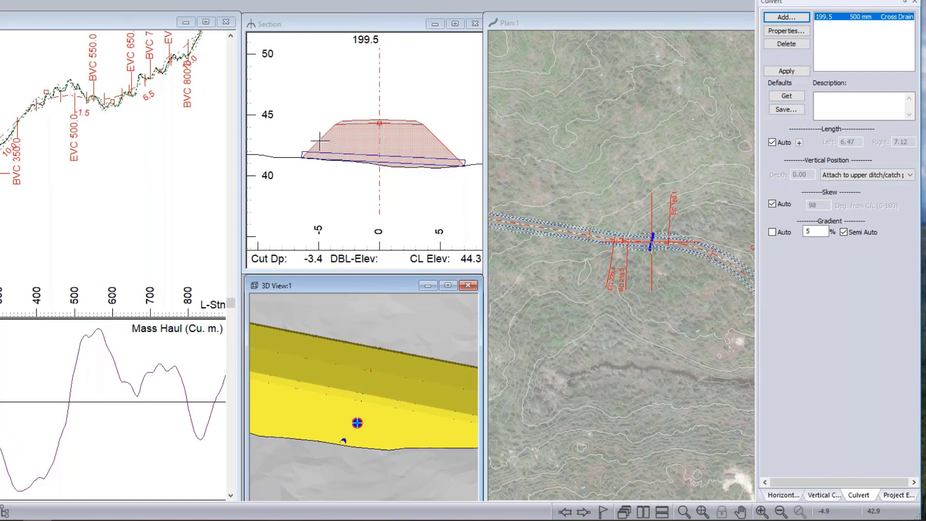
Try Minimum fill depth as the culvert's vertical position and return it to Attach to upper ditch/catch point.
{"action": "left_click", "coordinate": [842, 175]}
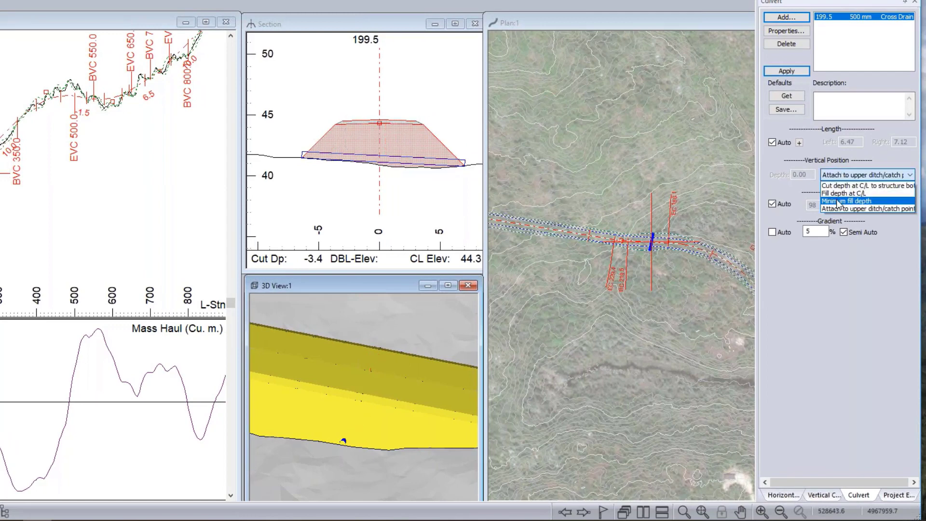
{"action": "left_click", "coordinate": [840, 204]}
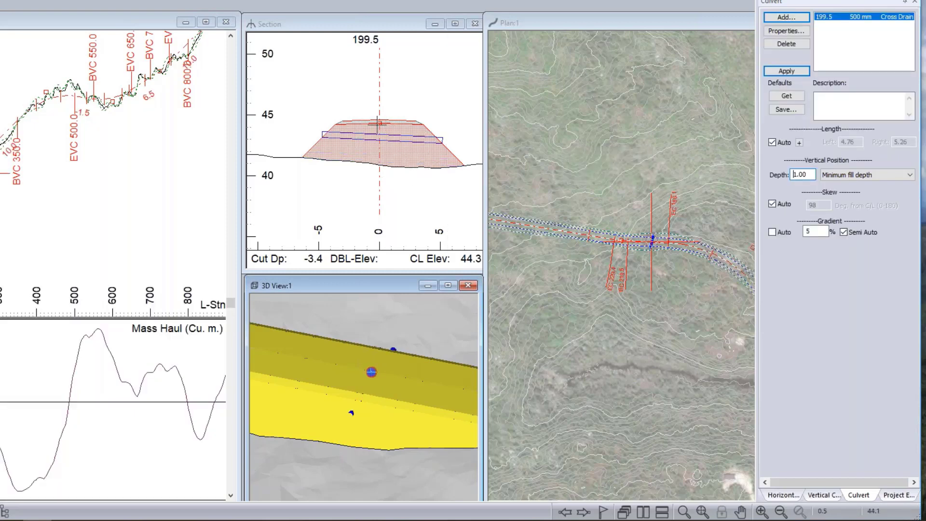
{"action": "left_click", "coordinate": [847, 175]}
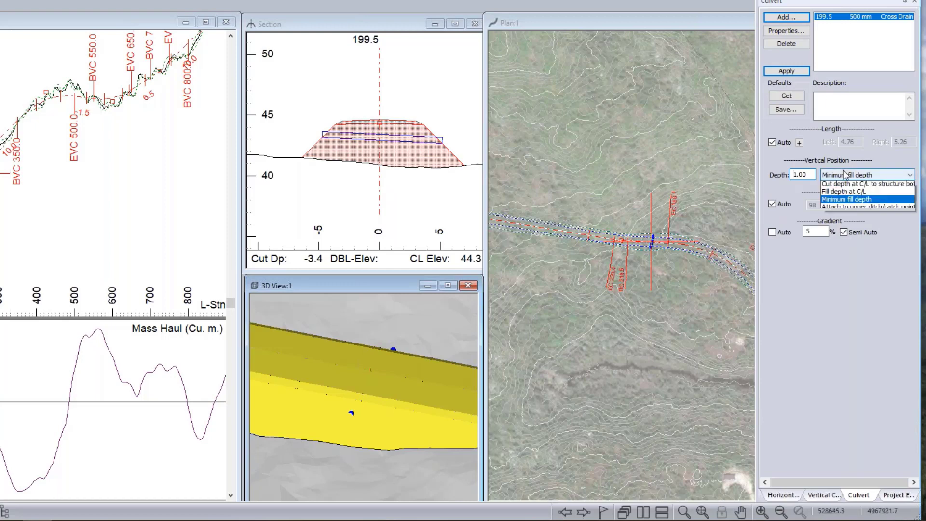
{"action": "left_click", "coordinate": [828, 208]}
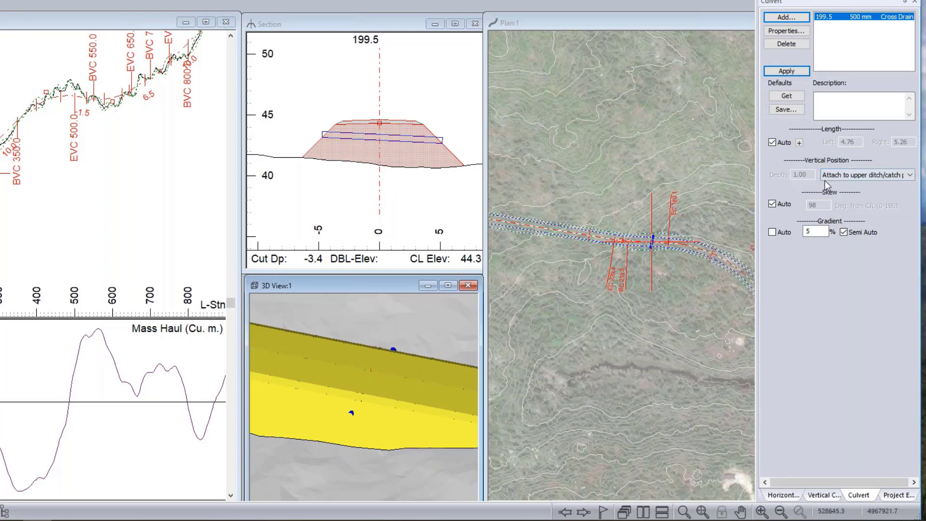
{"action": "left_click", "coordinate": [804, 71]}
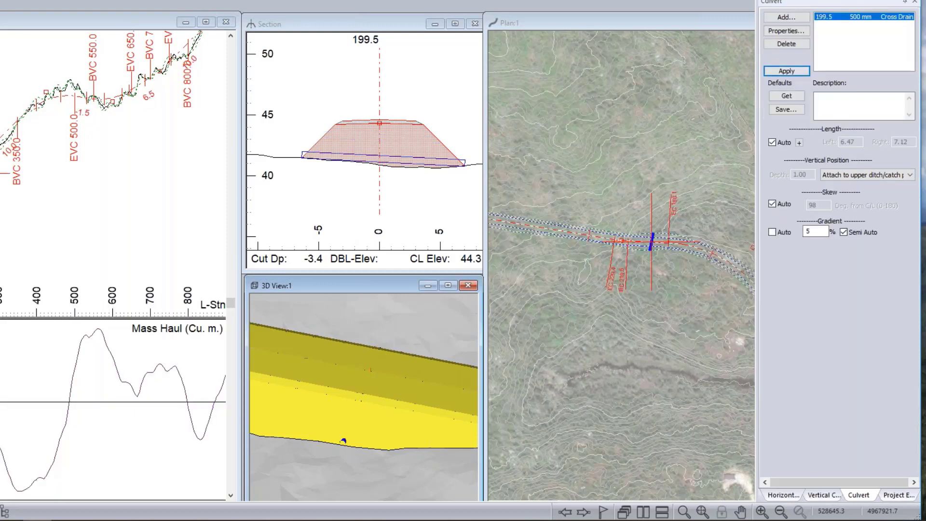
Turn off the culvert's automatic skew and set the skew to 90 degrees from the centerline.
{"action": "left_click", "coordinate": [789, 204]}
{"action": "left_click_drag", "start_coordinate": [826, 206], "coordinate": [714, 190]}
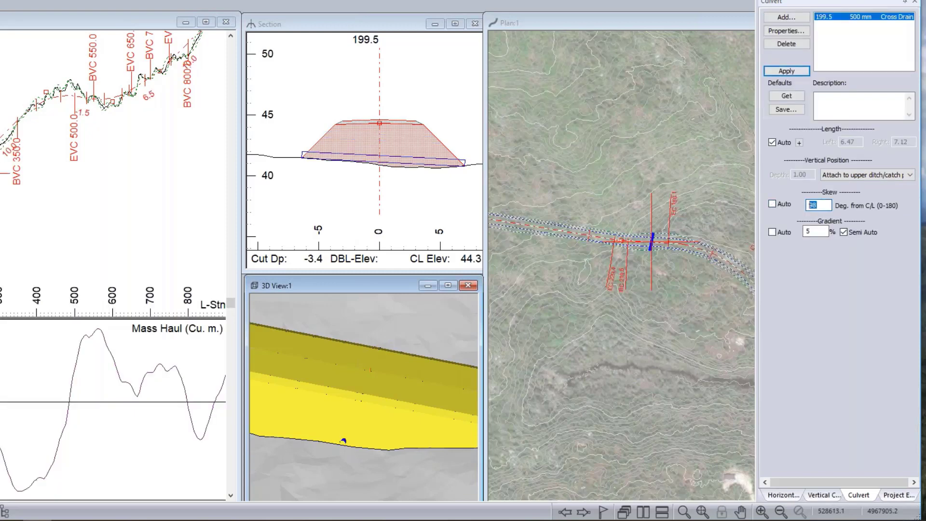
{"action": "type", "text": "90"}
{"action": "key", "text": "Return"}
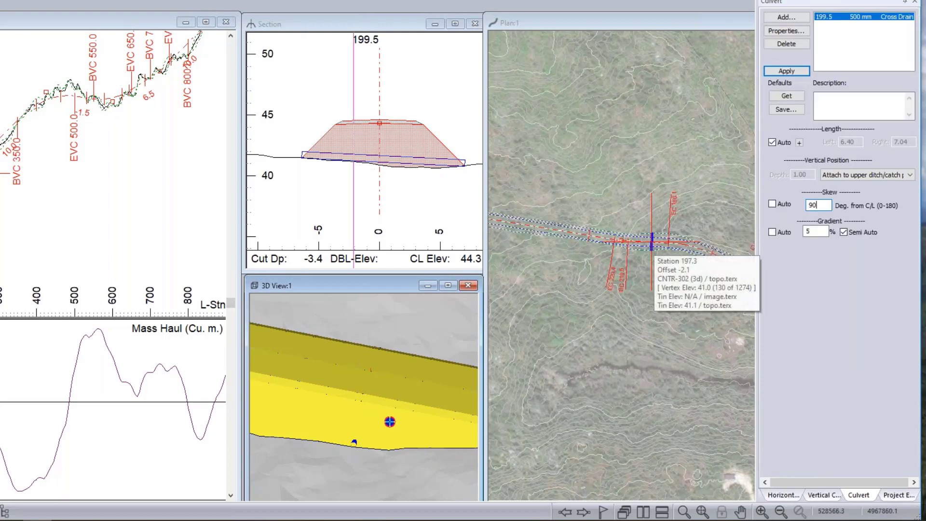
Set the culvert's gradient to 2 % and apply the change.
{"action": "left_click", "coordinate": [810, 233]}
{"action": "left_click_drag", "start_coordinate": [753, 241], "coordinate": [709, 241]}
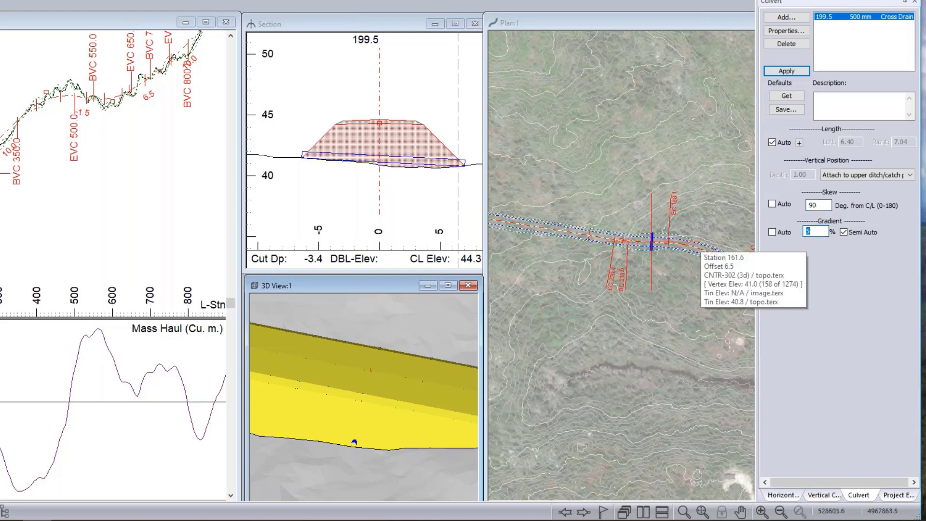
{"action": "type", "text": "2"}
{"action": "key", "text": "Return"}
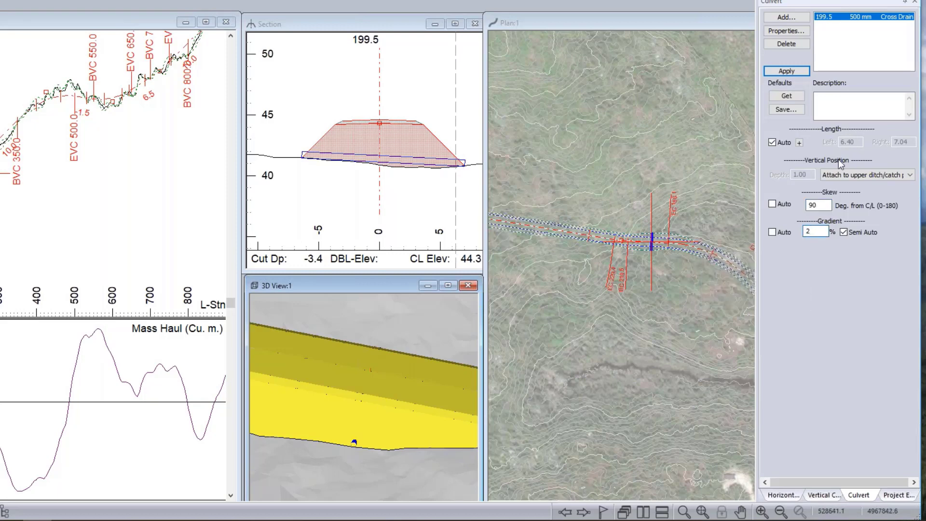
{"action": "left_click", "coordinate": [789, 73]}
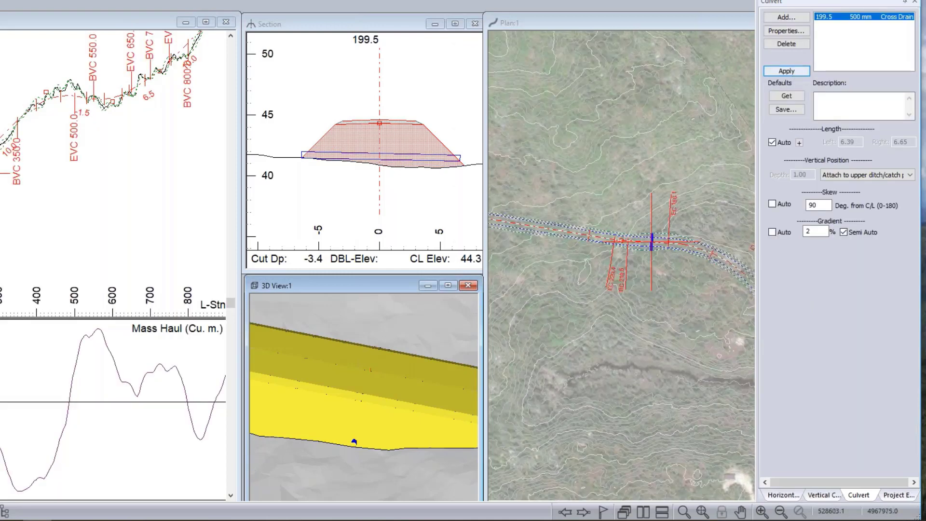
Turn off the culvert's automatic length and apply lengths of 7 on both the left and right sides.
{"action": "left_click_drag", "start_coordinate": [373, 428], "coordinate": [389, 379]}
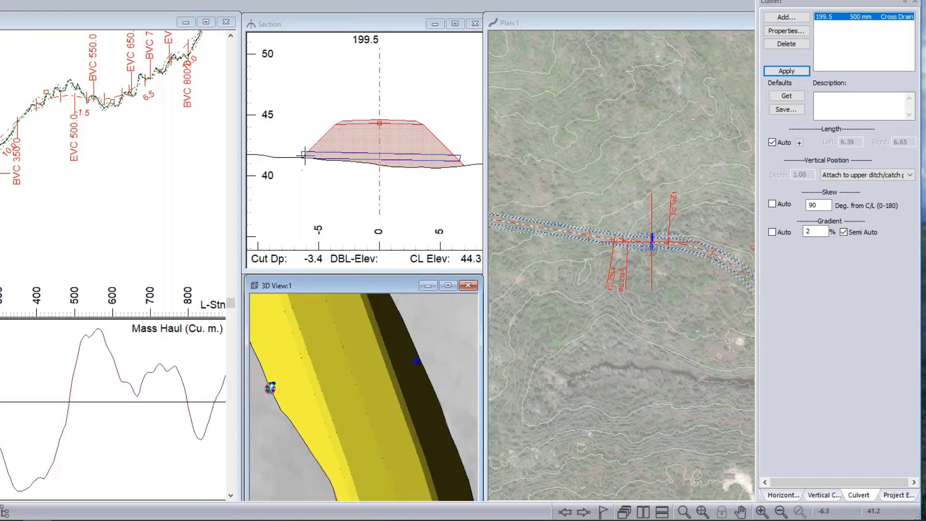
{"action": "mouse_move", "coordinate": [452, 157]}
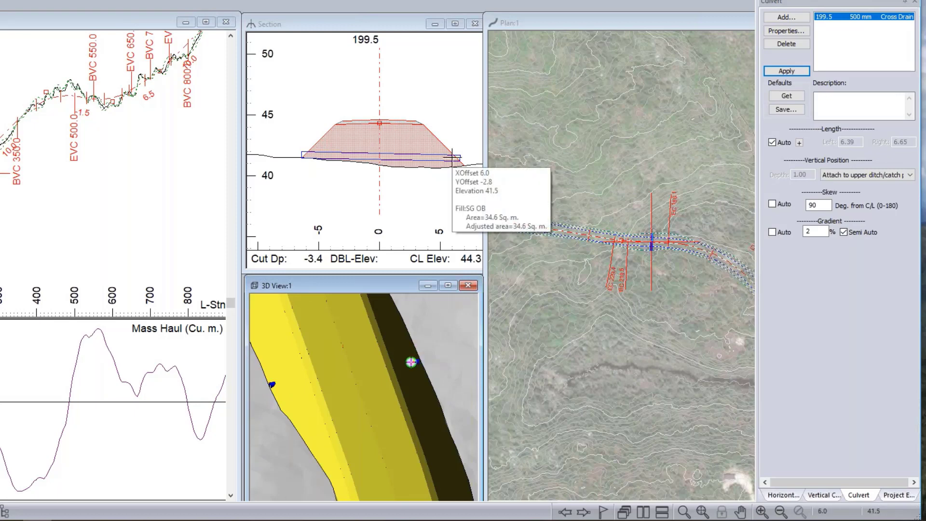
{"action": "left_click", "coordinate": [773, 143]}
{"action": "key", "text": "Tab"}
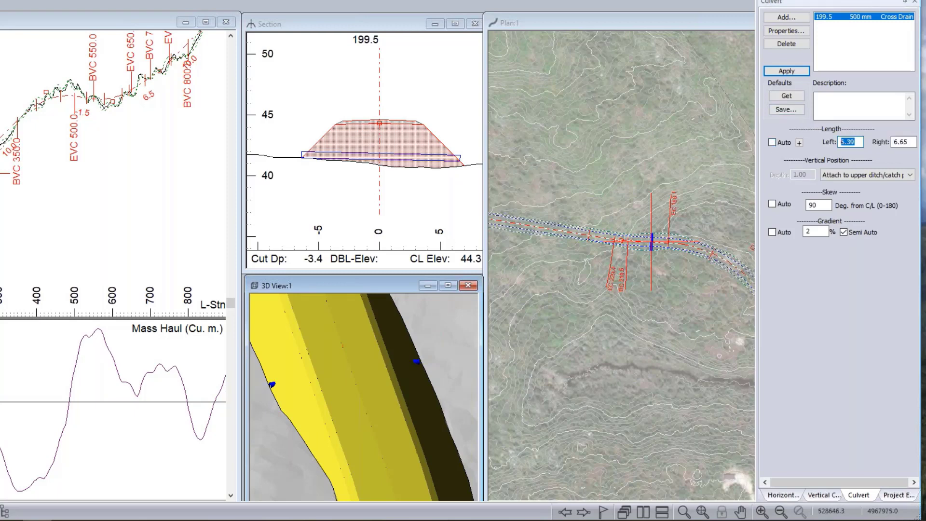
{"action": "type", "text": "7"}
{"action": "key", "text": "Tab"}
{"action": "type", "text": "7"}
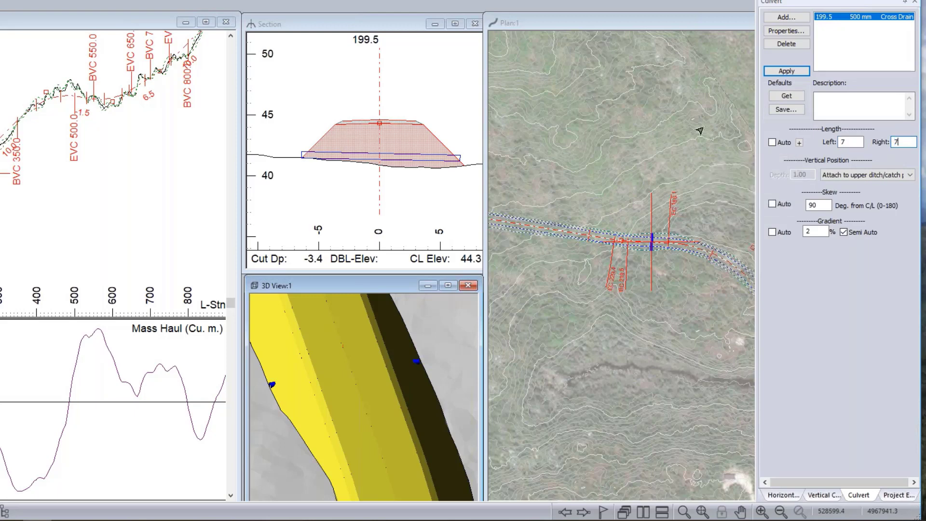
{"action": "left_click", "coordinate": [794, 72]}
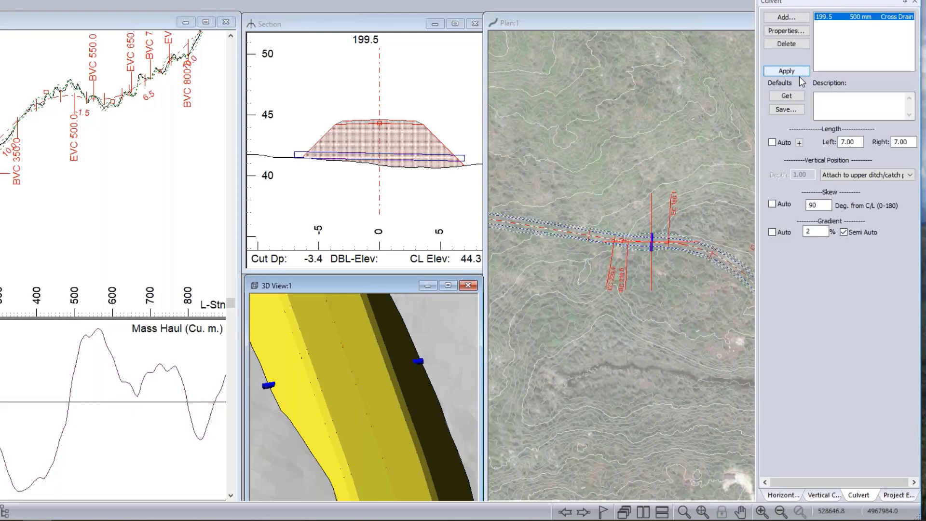
Enter "Example text" as the culvert's description and apply it.
{"action": "left_click", "coordinate": [848, 95]}
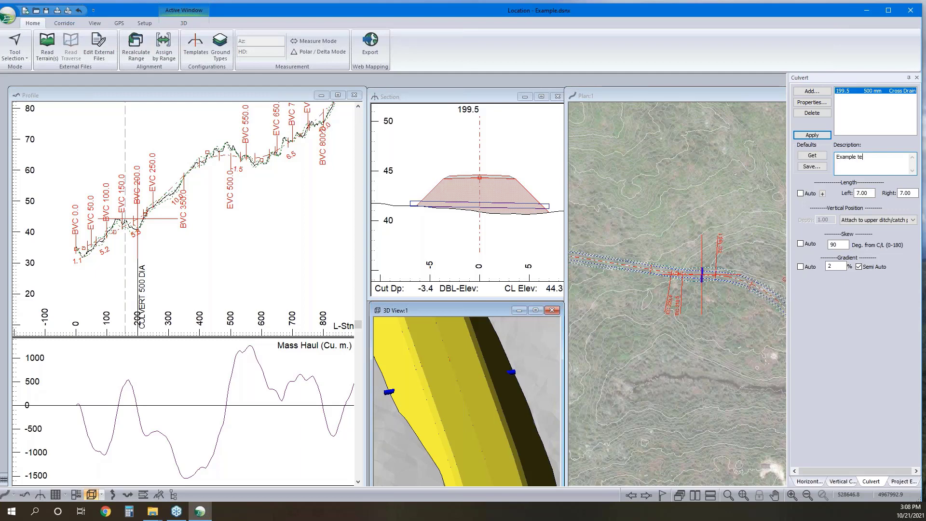
{"action": "left_click", "coordinate": [824, 134]}
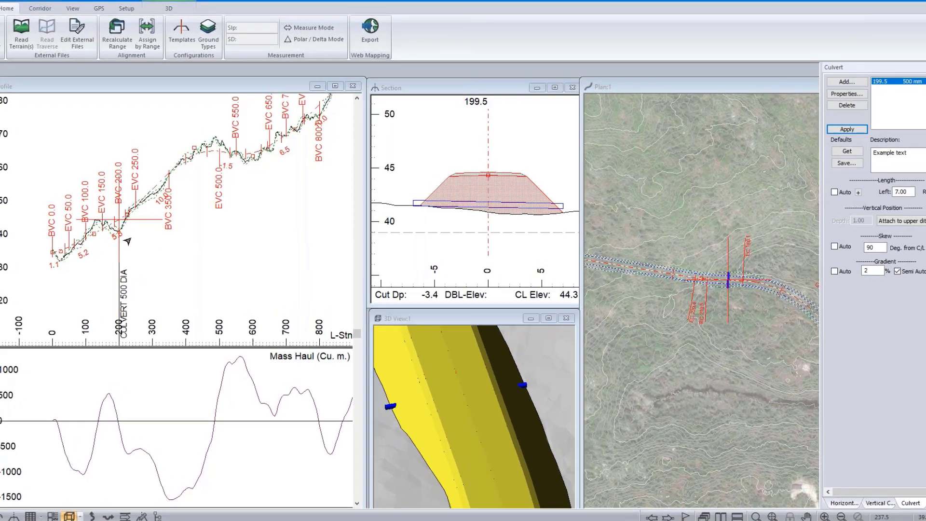
Turn on the Culvert Description label in the profile window's labels.
{"action": "right_click", "coordinate": [145, 239]}
{"action": "left_click", "coordinate": [185, 312]}
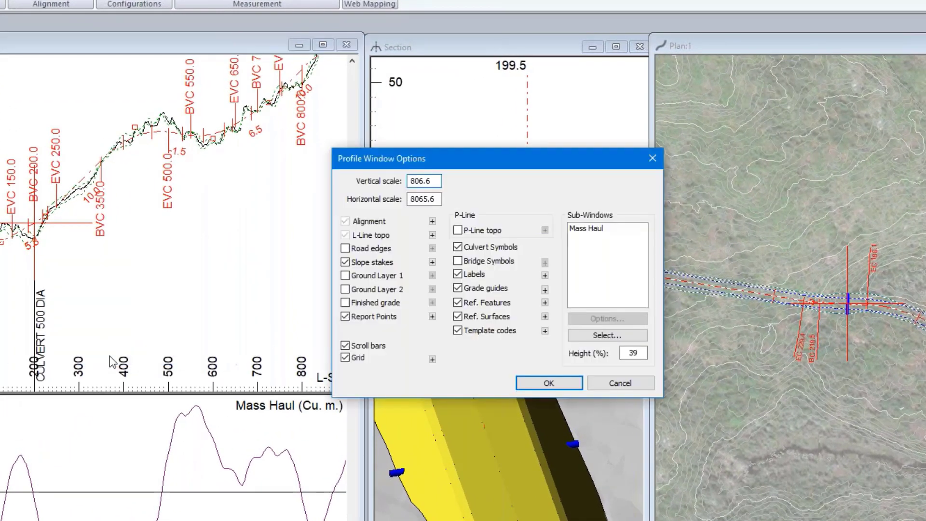
{"action": "left_click", "coordinate": [545, 275]}
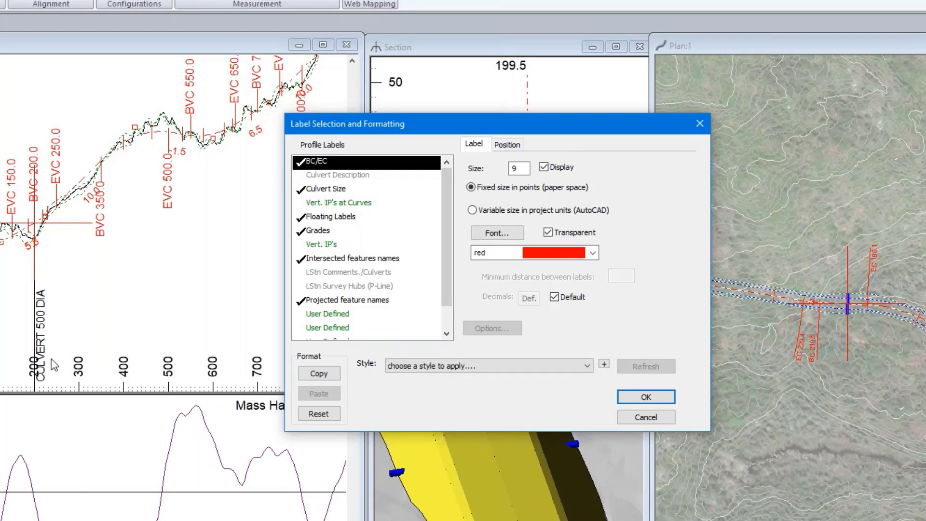
{"action": "left_click", "coordinate": [322, 178]}
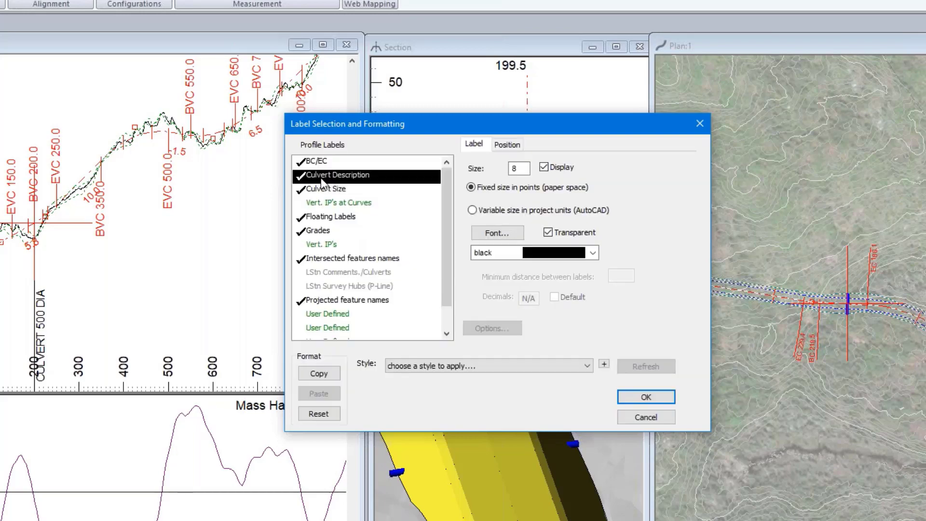
{"action": "left_click", "coordinate": [646, 395]}
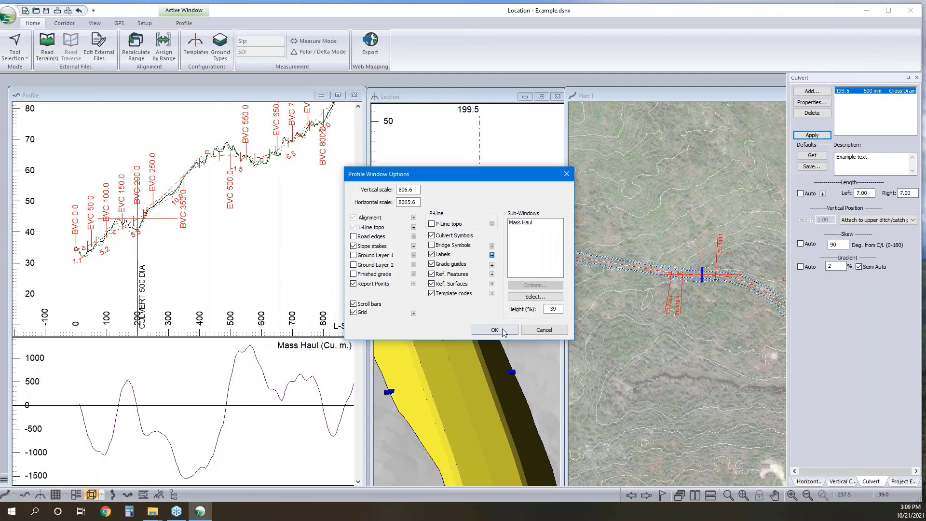
{"action": "left_click", "coordinate": [502, 331]}
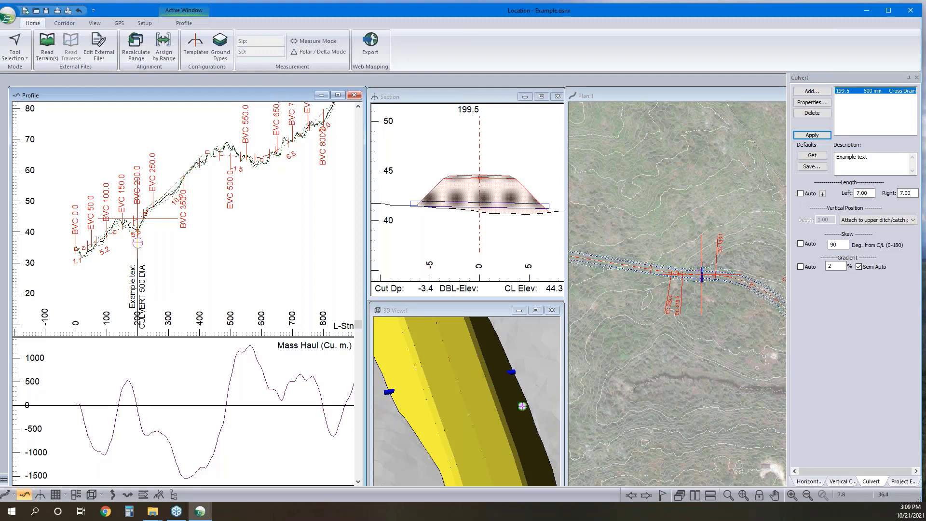
{"action": "mouse_move", "coordinate": [707, 252]}
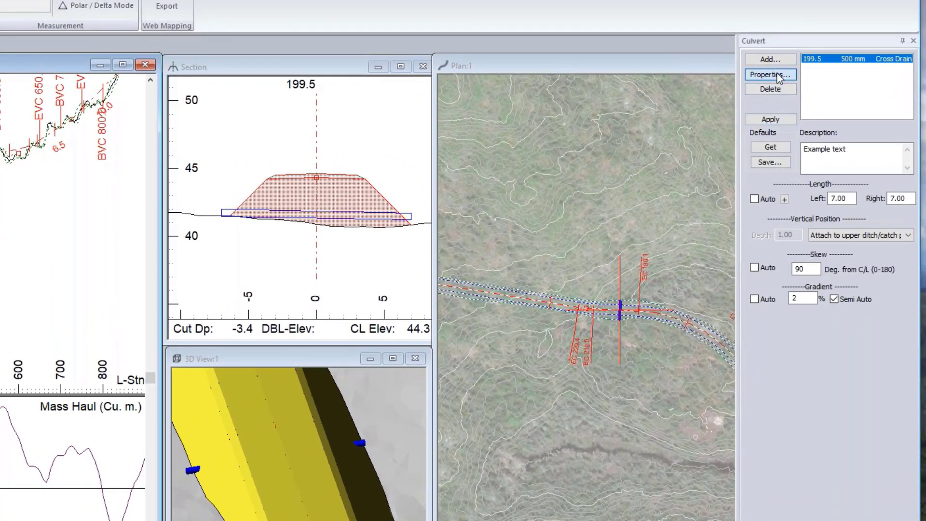
{"action": "left_click", "coordinate": [770, 75]}
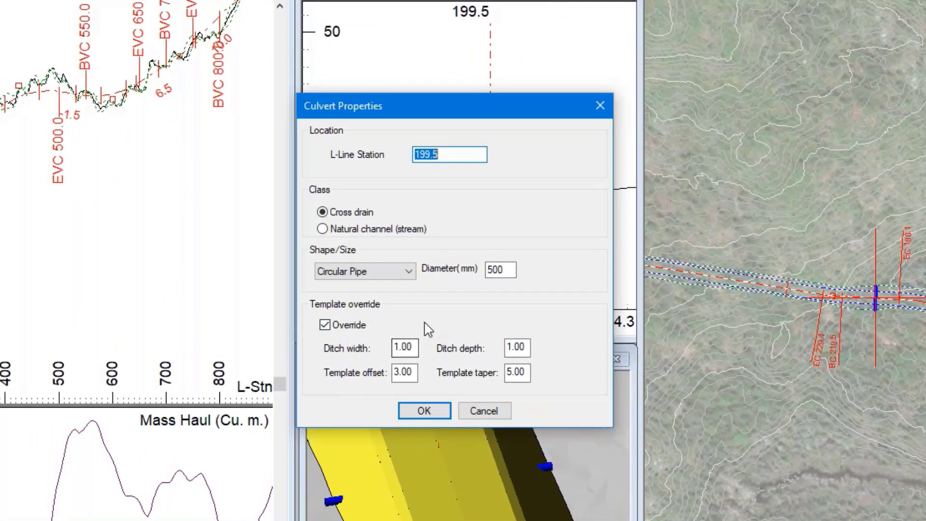
{"action": "left_click_drag", "start_coordinate": [541, 112], "coordinate": [269, 165]}
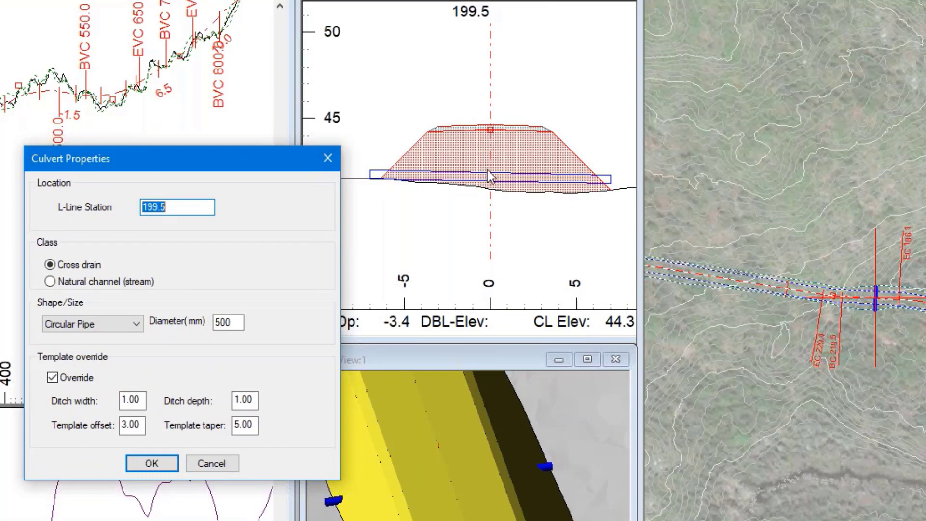
{"action": "left_click", "coordinate": [244, 400]}
{"action": "double_click", "coordinate": [247, 400]}
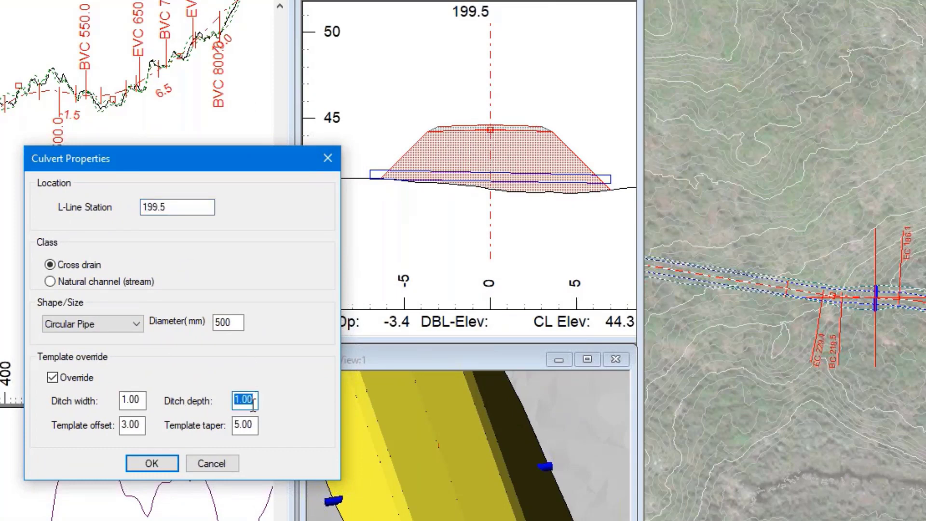
{"action": "left_click", "coordinate": [218, 463]}
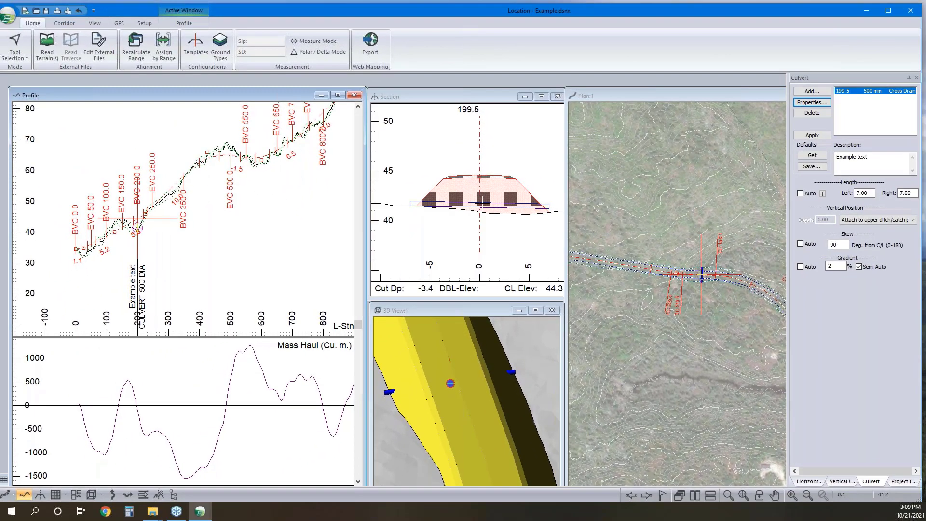
Try a ditch depth of 6 in the culvert's template override and apply automatic length.
{"action": "mouse_move", "coordinate": [473, 195]}
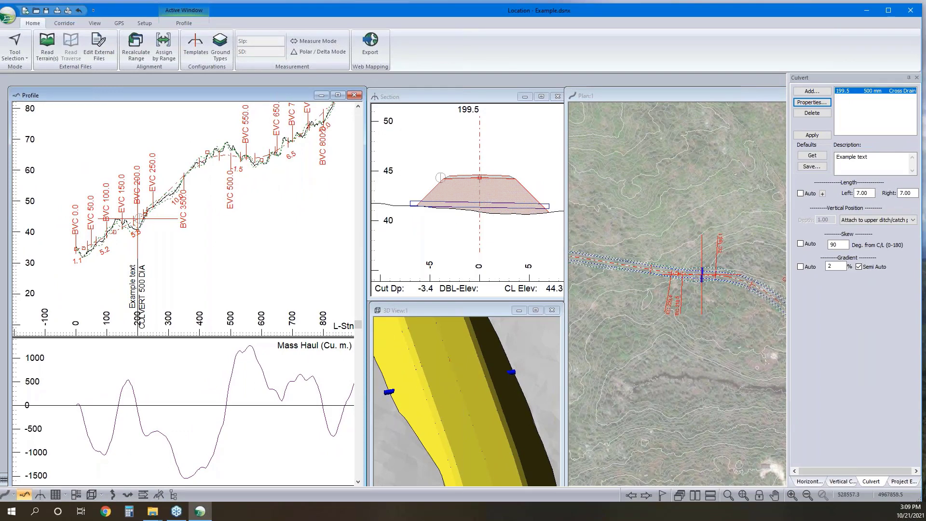
{"action": "left_click", "coordinate": [813, 135]}
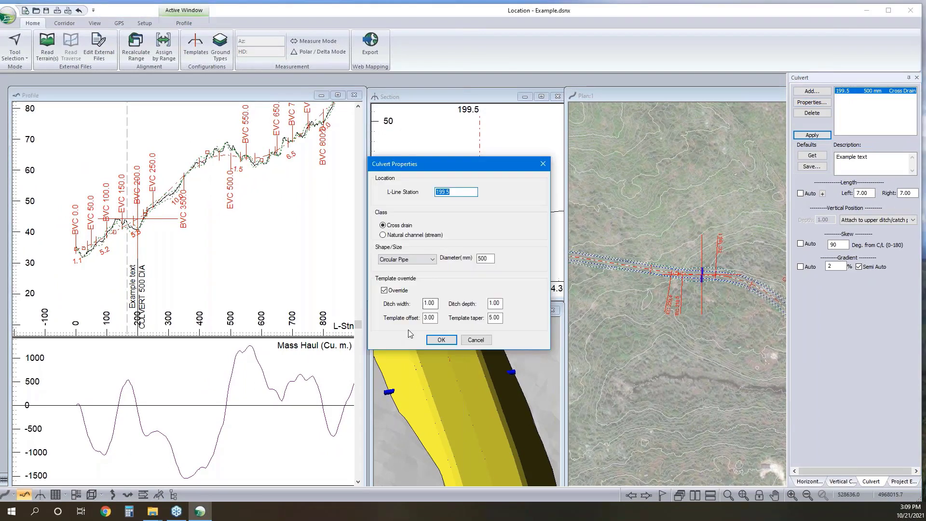
{"action": "double_click", "coordinate": [495, 304]}
{"action": "left_click", "coordinate": [441, 340]}
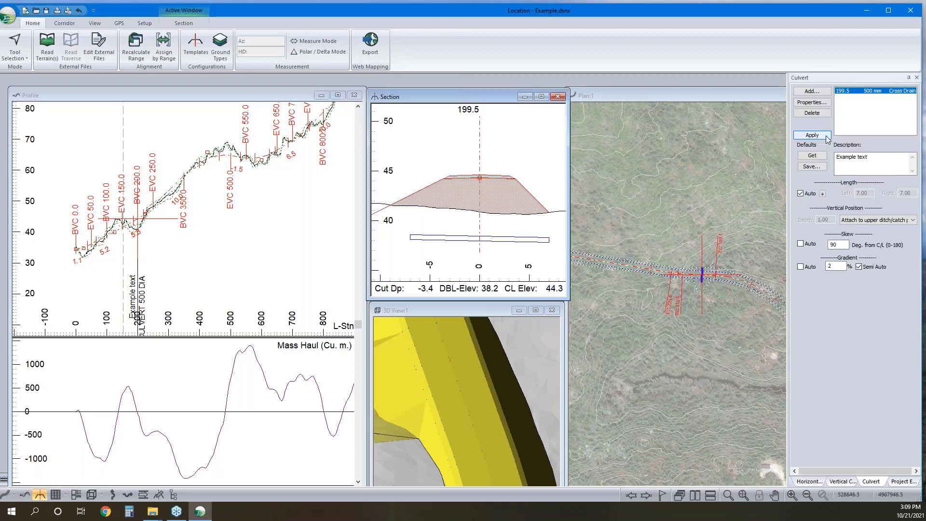
{"action": "left_click", "coordinate": [814, 136]}
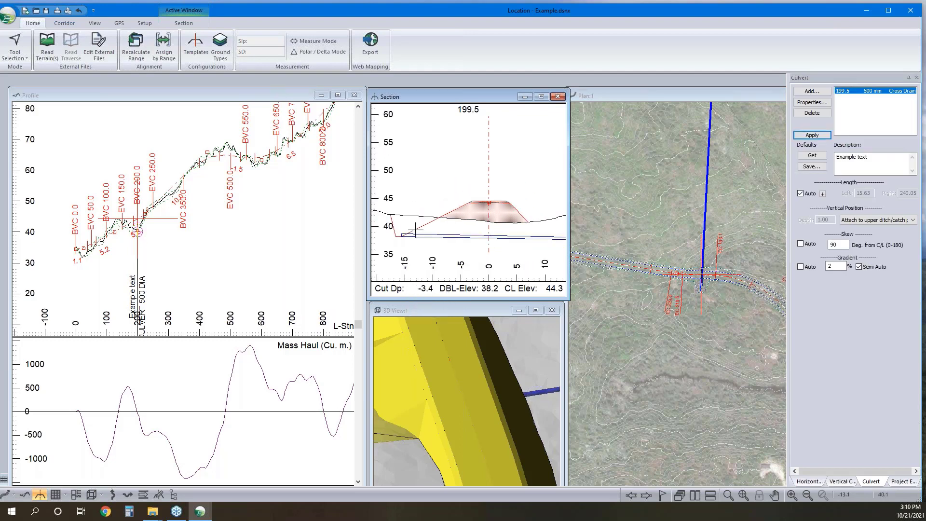
{"action": "scroll", "coordinate": [467, 213], "scroll_direction": "down", "scroll_amount": 2}
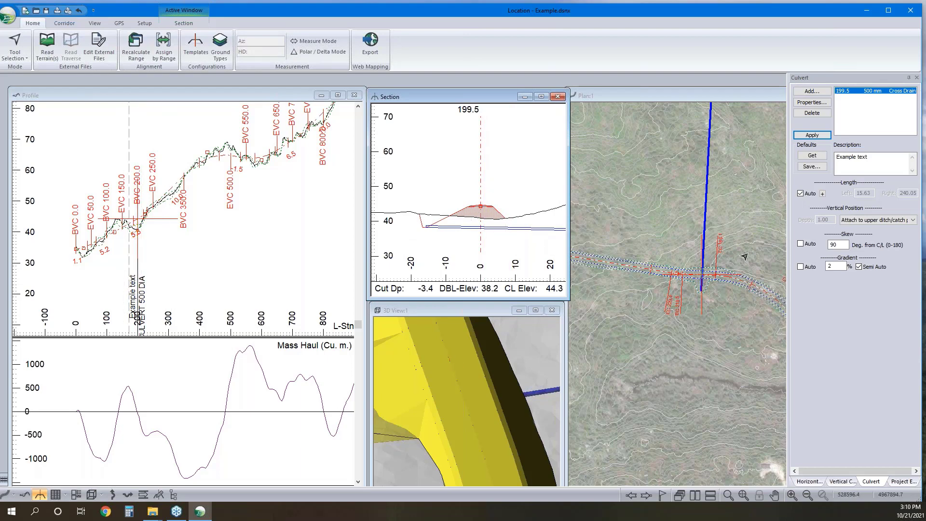
Turn off the culvert's automatic length and examine the ditch excavation beside the road in the 3D view.
{"action": "left_click", "coordinate": [801, 193]}
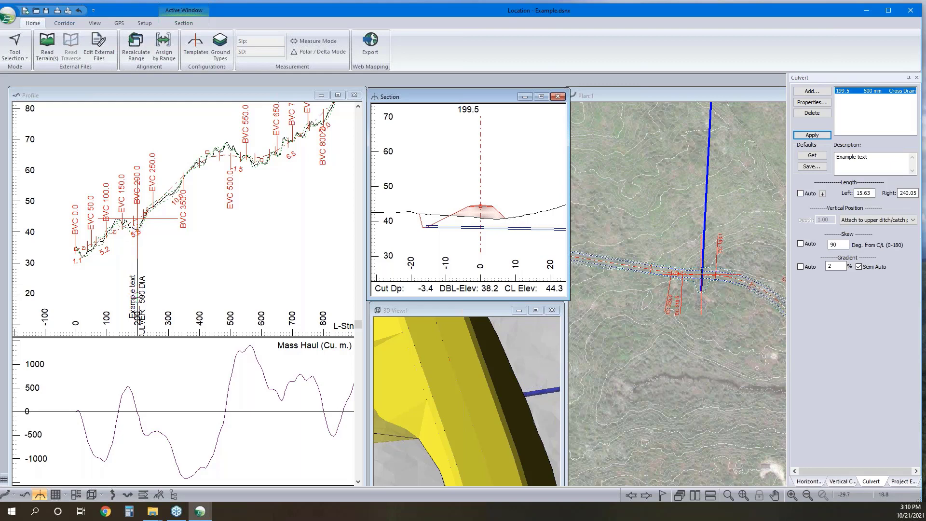
{"action": "left_click", "coordinate": [493, 383]}
{"action": "scroll", "coordinate": [494, 382], "scroll_direction": "down", "scroll_amount": 3}
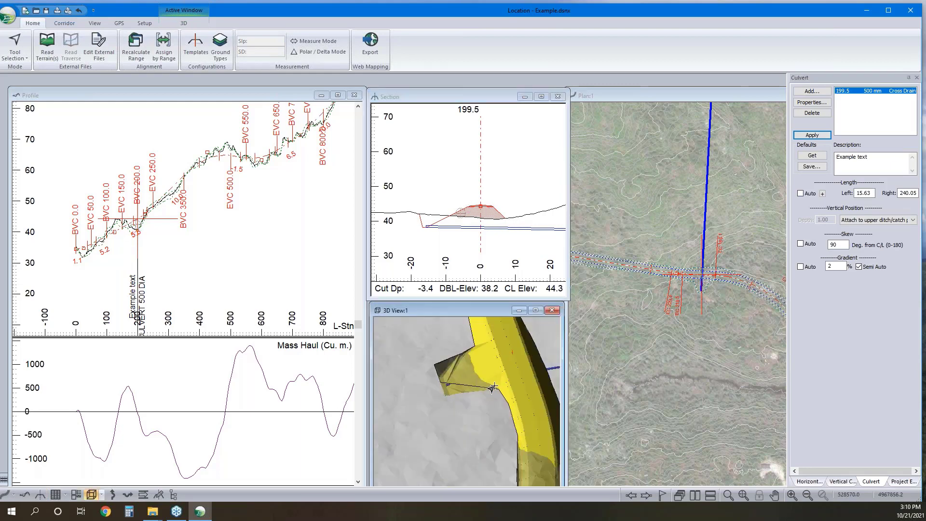
{"action": "left_click_drag", "start_coordinate": [455, 408], "coordinate": [446, 398]}
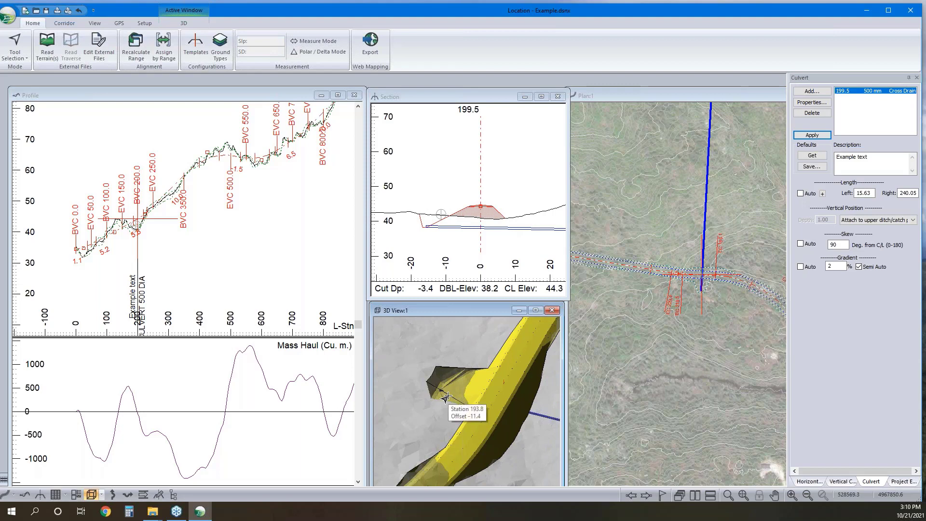
Restore the ditch depth in the culvert's template override and apply automatic length again.
{"action": "left_click", "coordinate": [808, 103]}
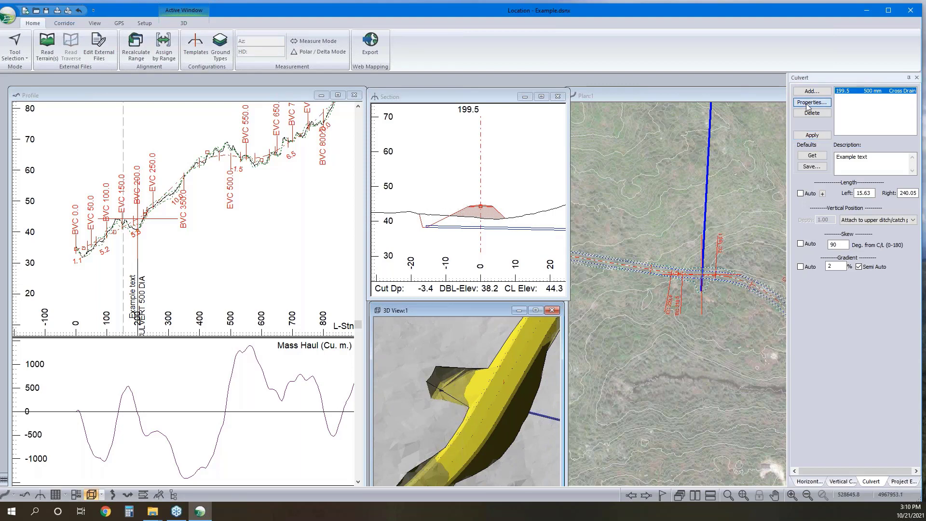
{"action": "left_click", "coordinate": [808, 103]}
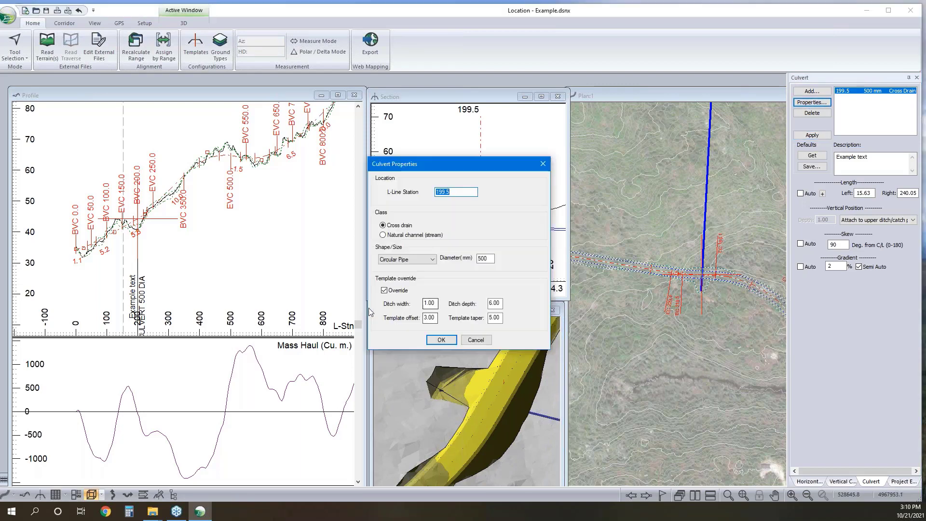
{"action": "left_click", "coordinate": [449, 342]}
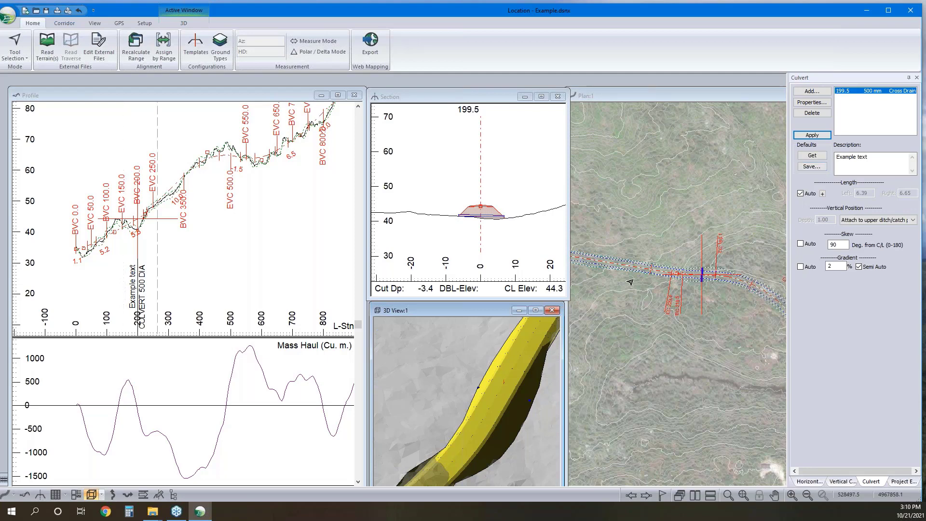
Add a second cross-drain culvert at station 290.0 on the road alignment.
{"action": "middle_click_drag", "start_coordinate": [610, 269], "coordinate": [656, 277]}
{"action": "left_click", "coordinate": [656, 277]}
{"action": "left_click", "coordinate": [813, 92]}
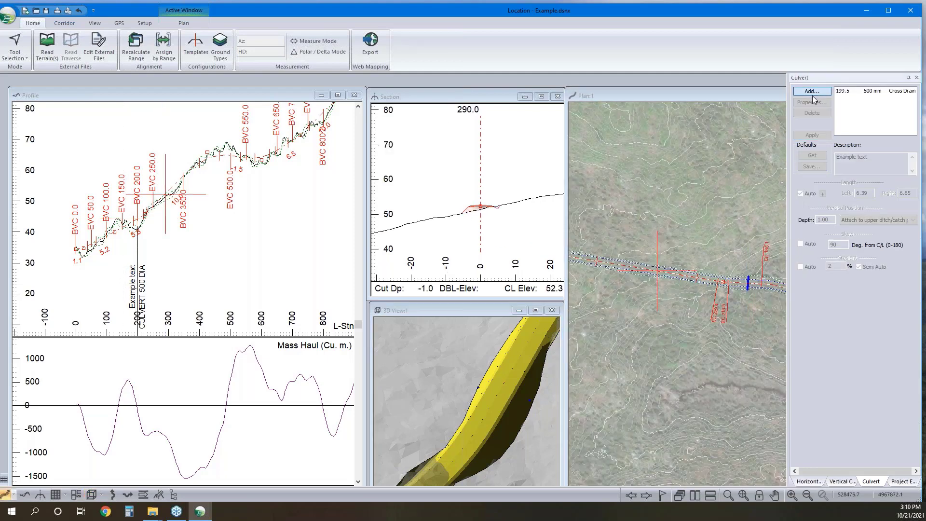
{"action": "left_click", "coordinate": [526, 272]}
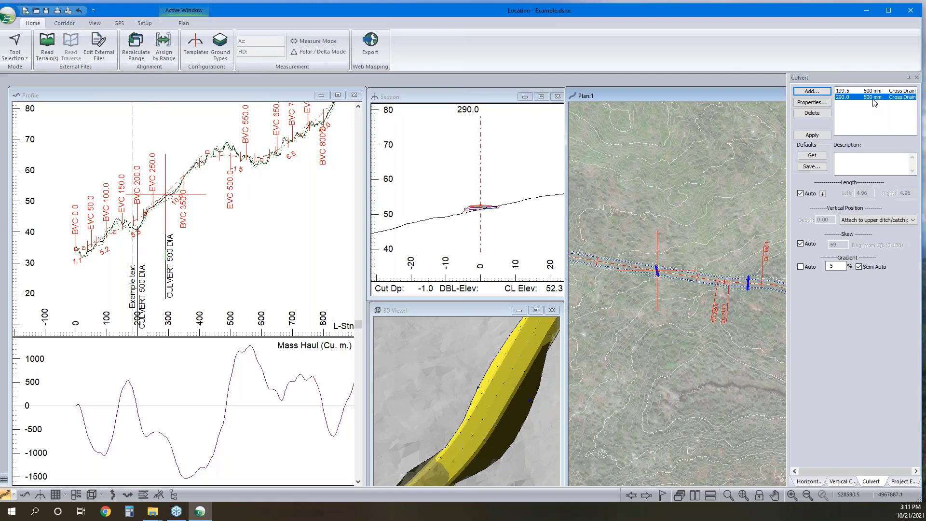
Change the station 290.0 culvert to a Pipe Arch with a rise of 1.2 m and a span of 2.
{"action": "left_click", "coordinate": [812, 103]}
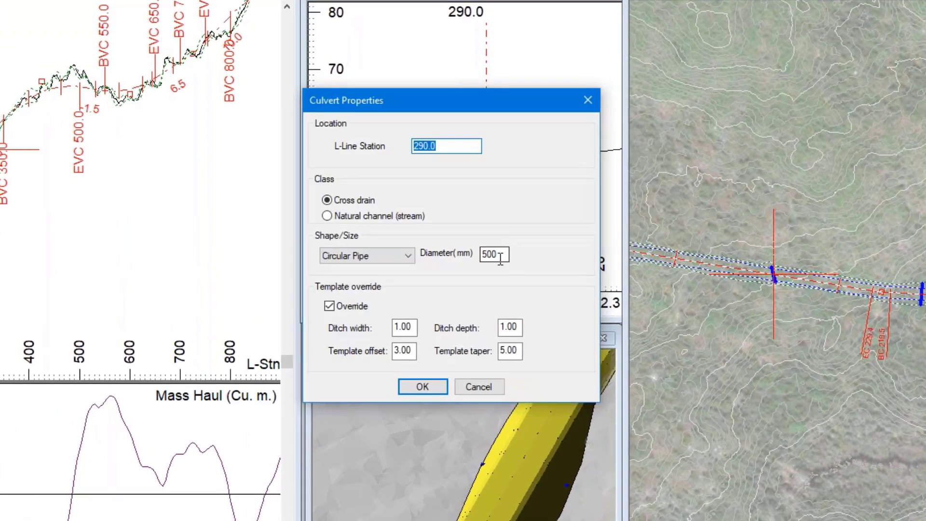
{"action": "double_click", "coordinate": [501, 258]}
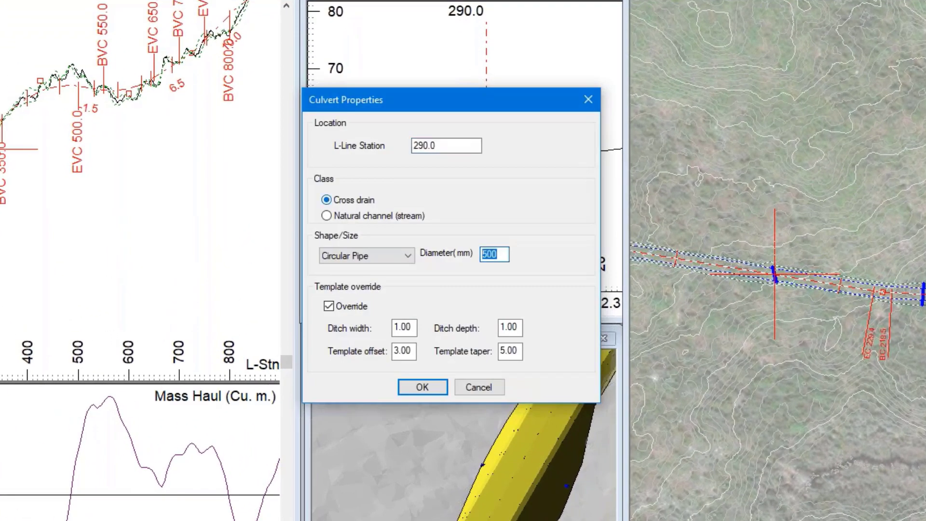
{"action": "type", "text": "80"}
{"action": "left_click", "coordinate": [377, 255]}
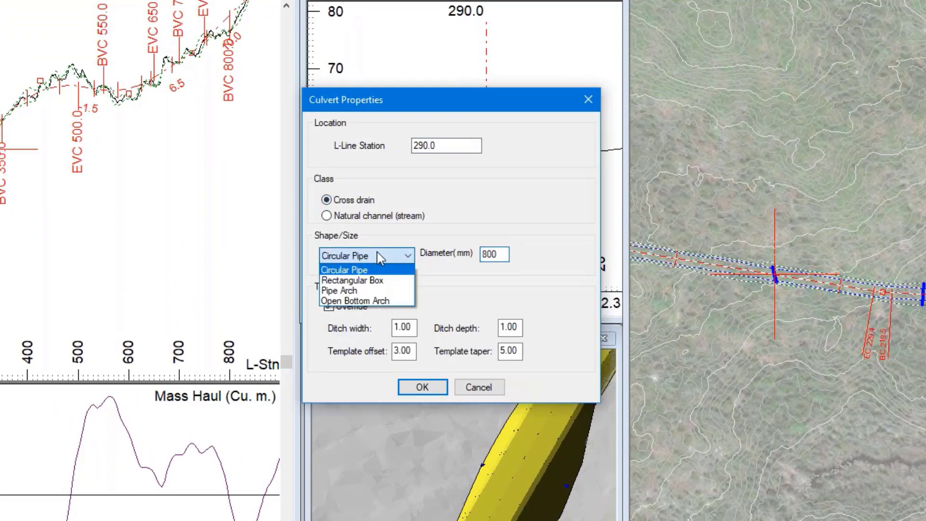
{"action": "left_click", "coordinate": [377, 289]}
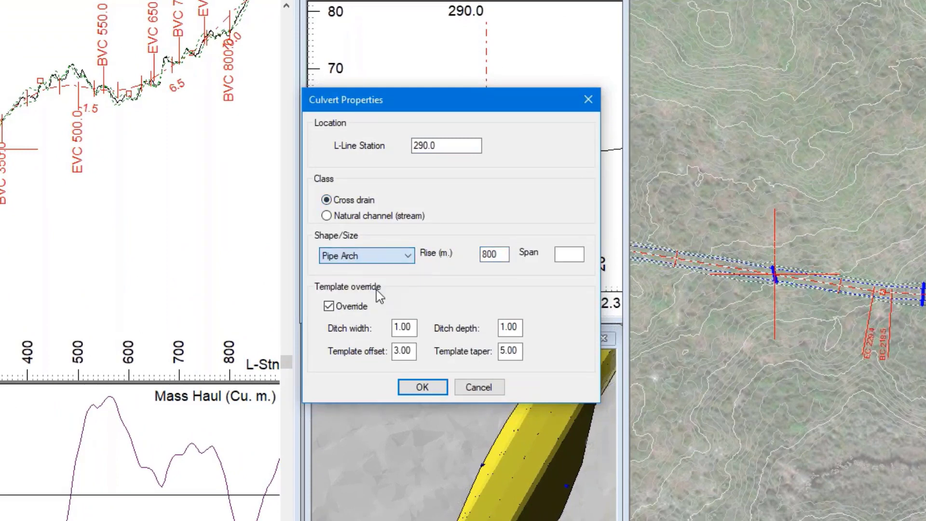
{"action": "double_click", "coordinate": [491, 254]}
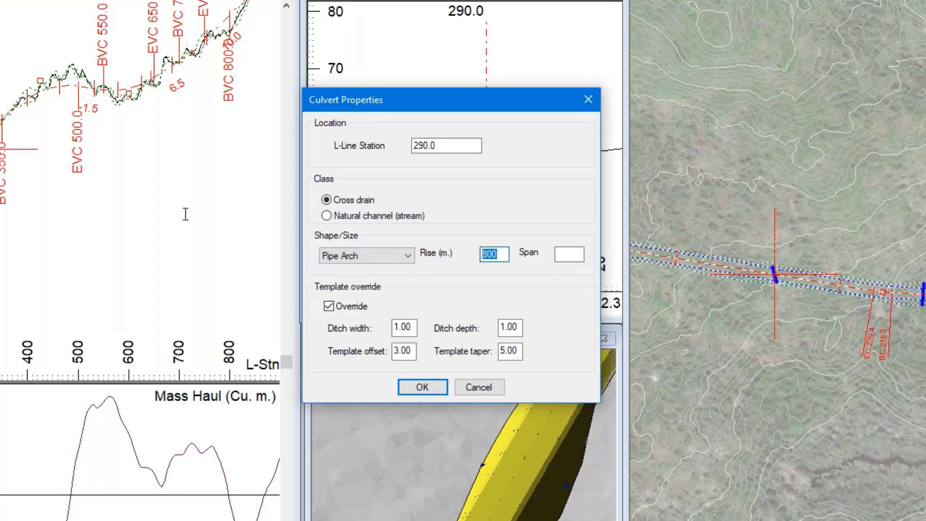
{"action": "type", "text": "1.2"}
{"action": "left_click", "coordinate": [563, 252]}
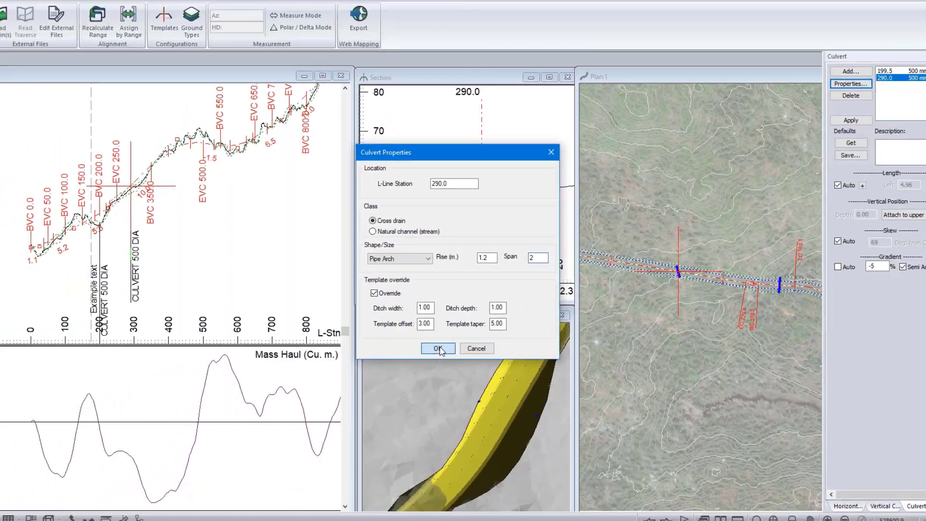
{"action": "left_click", "coordinate": [424, 385]}
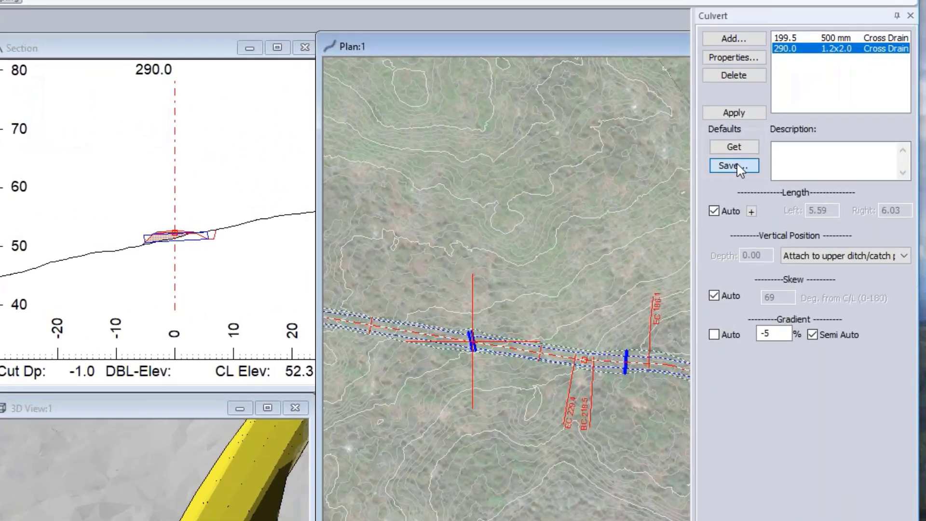
Save the current cross-drain settings as culvert defaults without saving them to disk for future designs.
{"action": "left_click", "coordinate": [812, 166]}
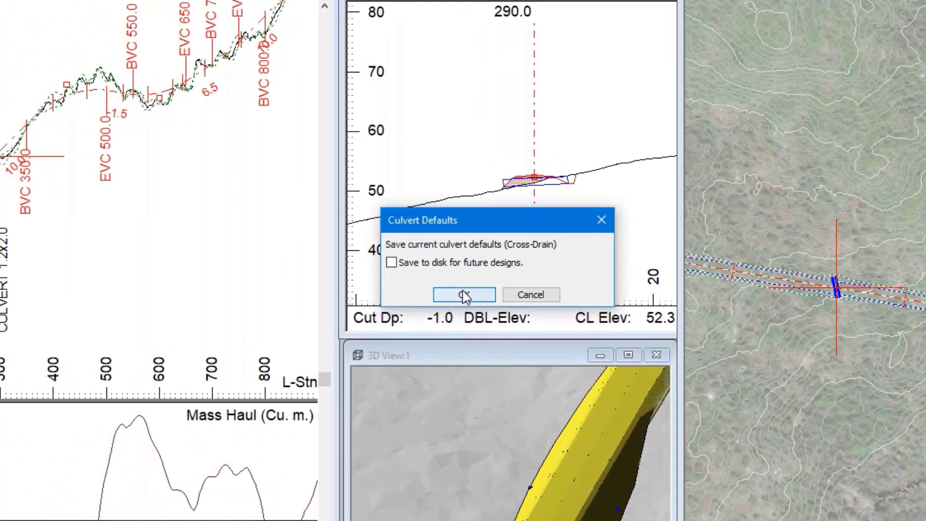
{"action": "left_click", "coordinate": [304, 321]}
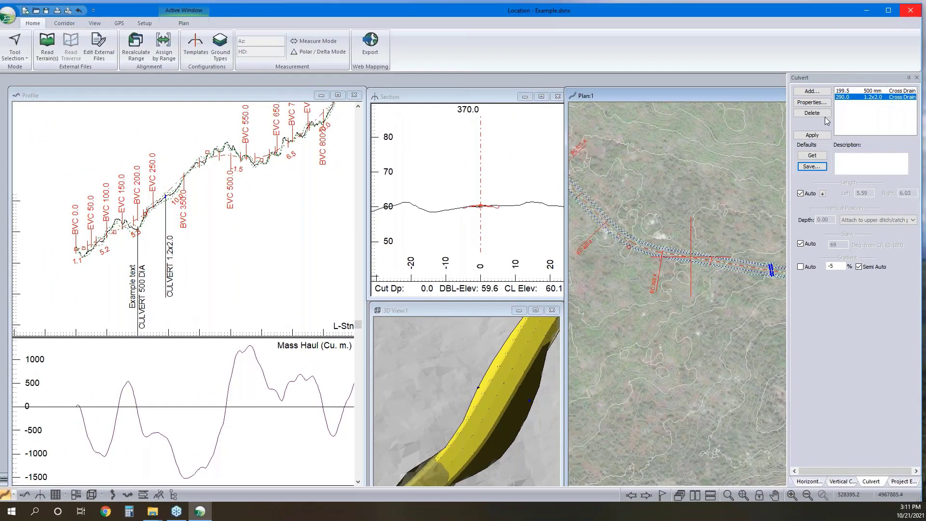
Add a cross-drain culvert at station 370.0 and apply an automatic gradient to it.
{"action": "left_click", "coordinate": [812, 91]}
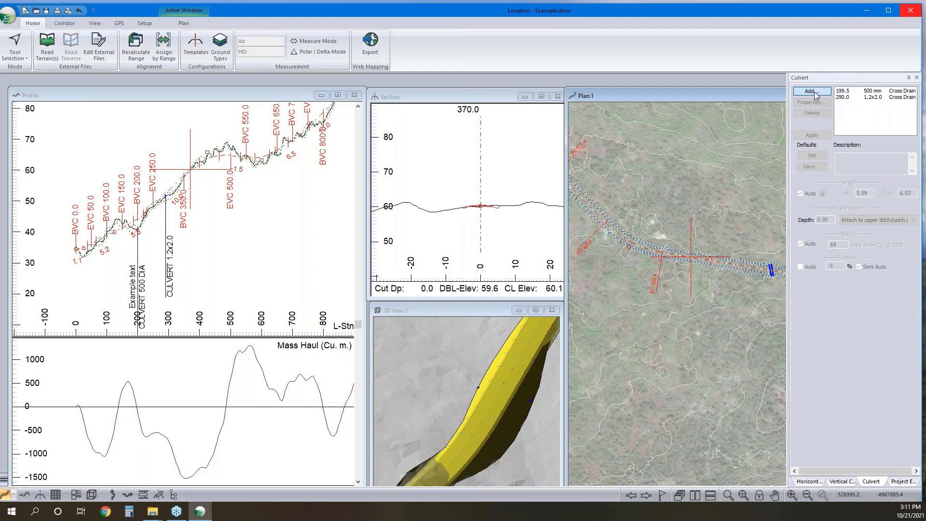
{"action": "left_click", "coordinate": [539, 271]}
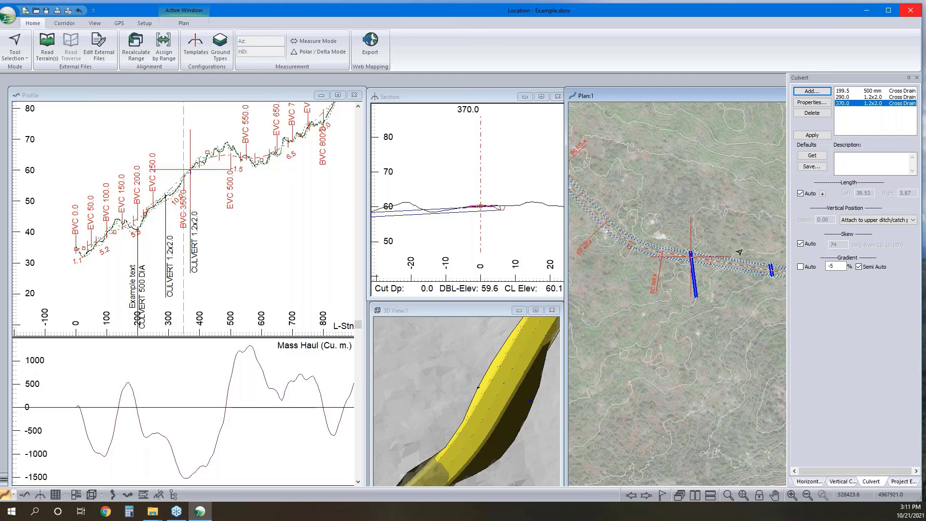
{"action": "left_click", "coordinate": [813, 135]}
{"action": "left_click", "coordinate": [820, 136]}
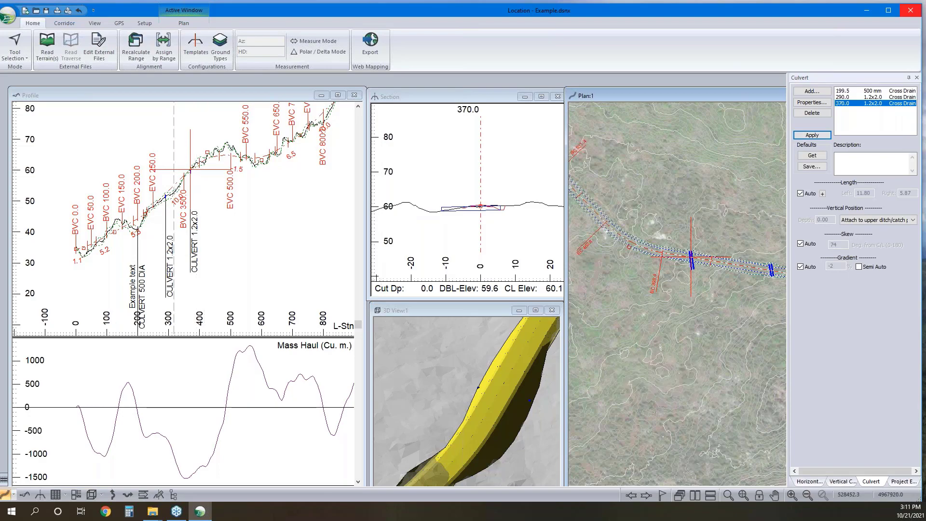
Review the class and shape options in the station 370.0 culvert's properties without changing them.
{"action": "left_click", "coordinate": [812, 102]}
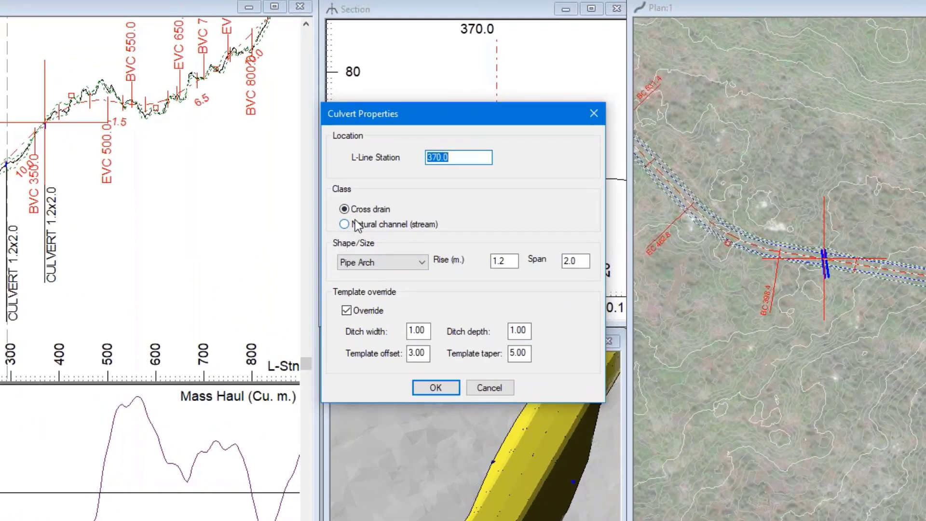
{"action": "left_click", "coordinate": [361, 264]}
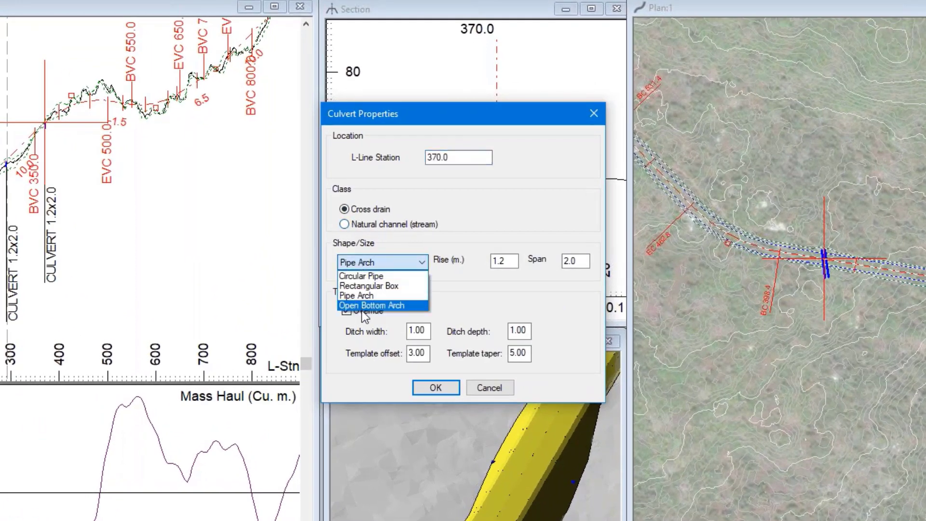
{"action": "left_click", "coordinate": [470, 217]}
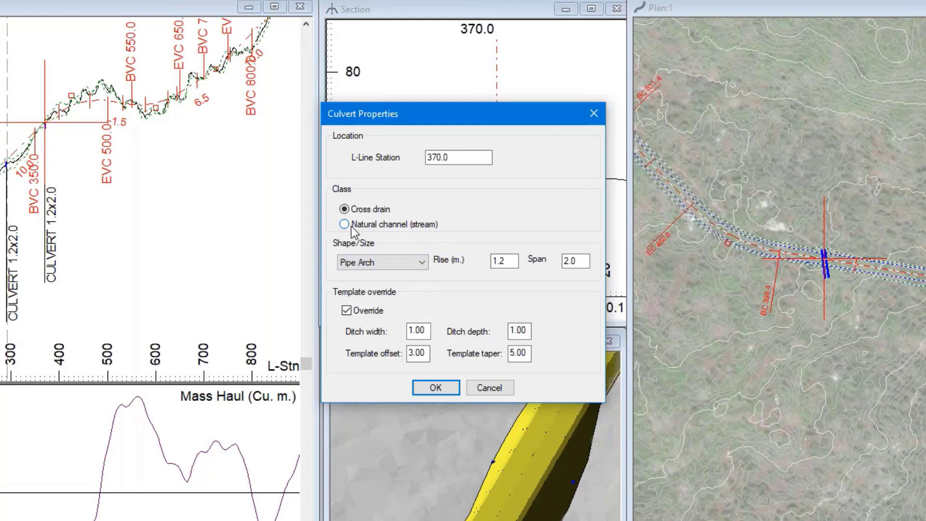
{"action": "left_click", "coordinate": [488, 386]}
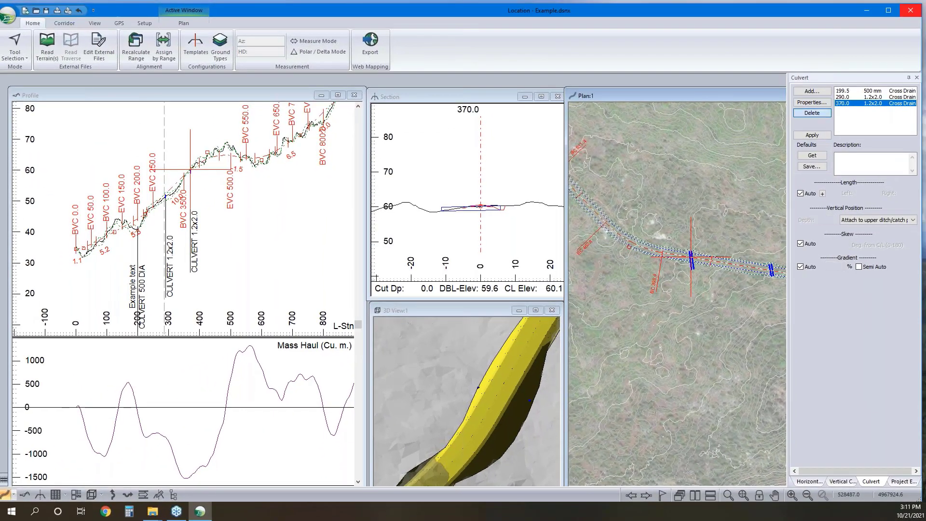
Delete the culverts at stations 370.0 and 290.0 and save the station 199.5 culvert's settings as cross-drain defaults, not to disk.
{"action": "left_click", "coordinate": [812, 113]}
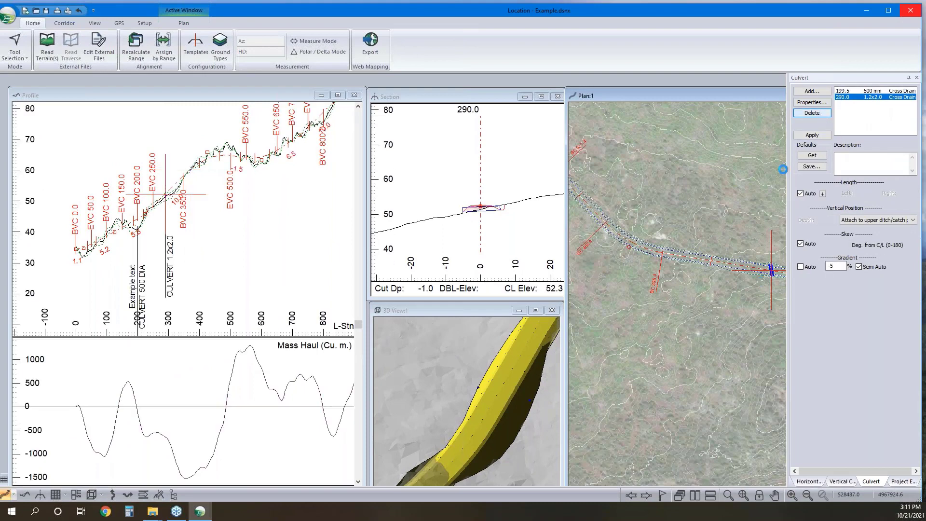
{"action": "left_click", "coordinate": [812, 113]}
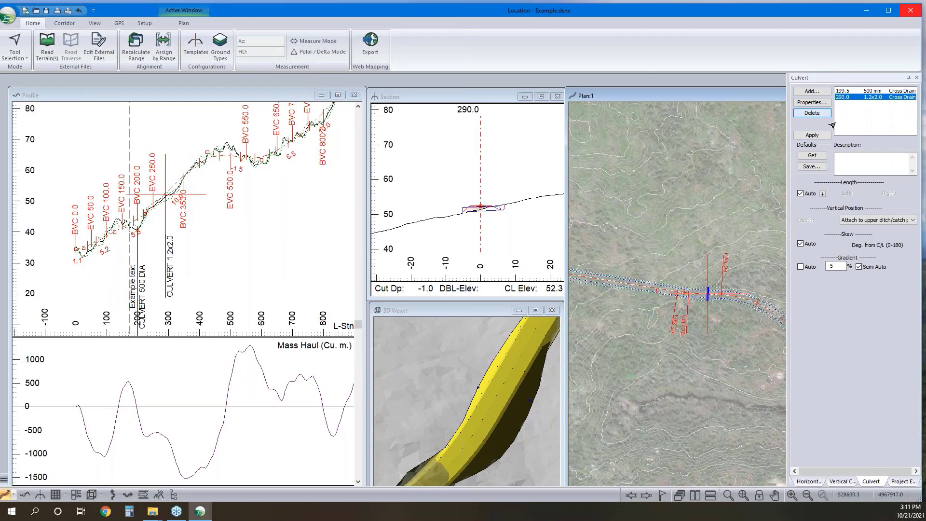
{"action": "left_click", "coordinate": [808, 167]}
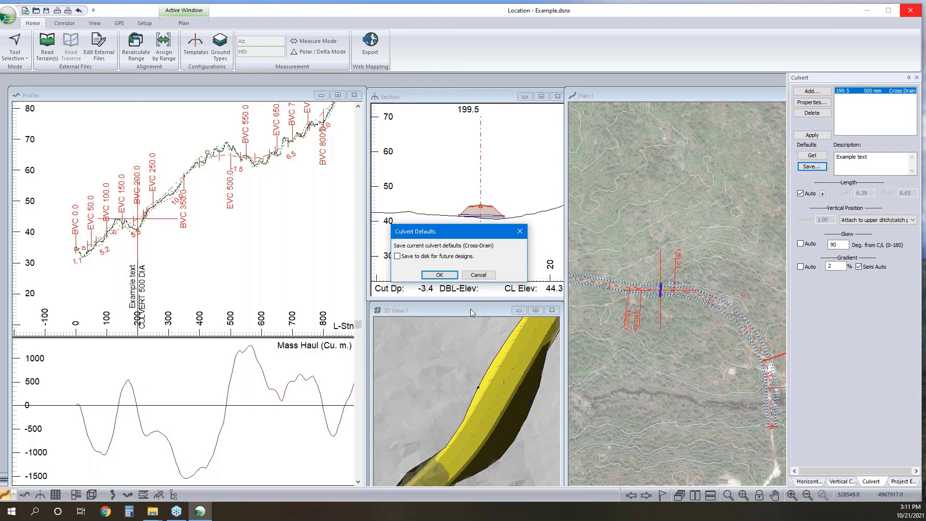
{"action": "left_click", "coordinate": [439, 274]}
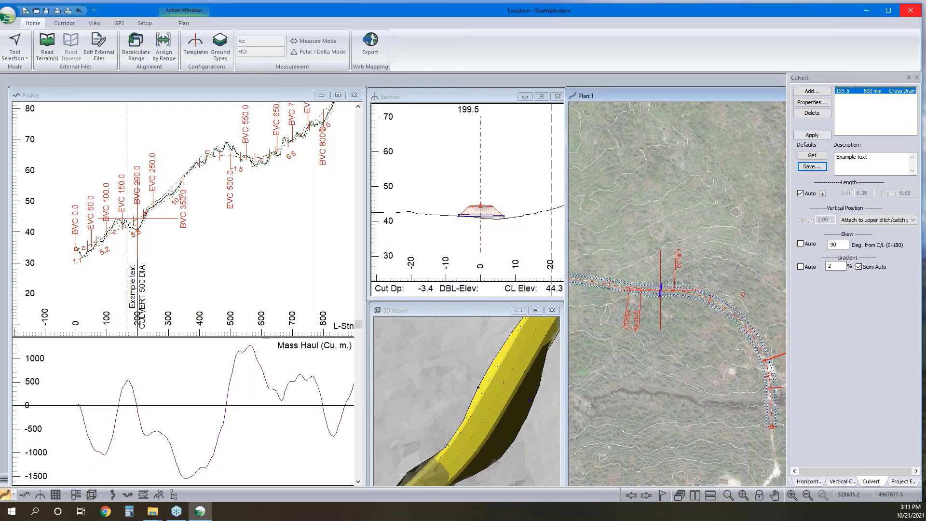
Add a natural channel (stream) culvert at station 350.0 on the road alignment.
{"action": "middle_click_drag", "start_coordinate": [606, 286], "coordinate": [741, 258]}
{"action": "middle_click_drag", "start_coordinate": [657, 265], "coordinate": [694, 305]}
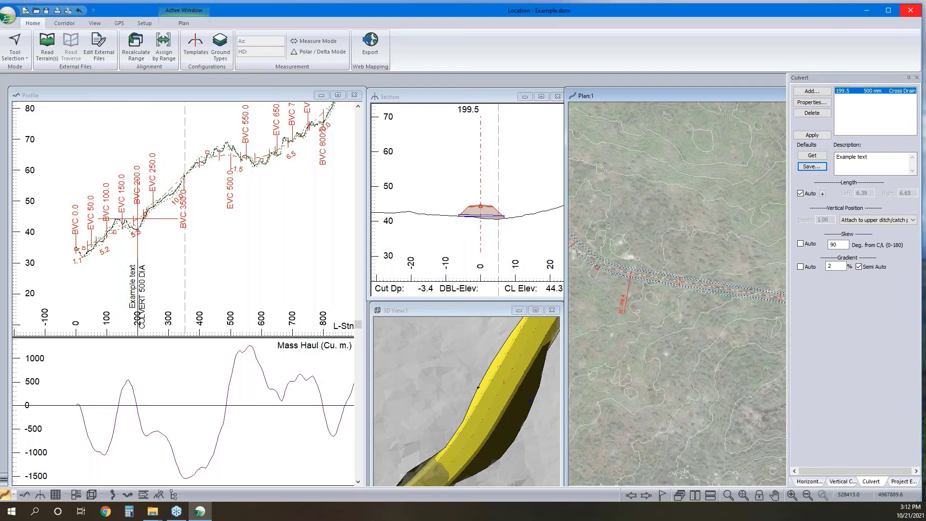
{"action": "left_click", "coordinate": [680, 281]}
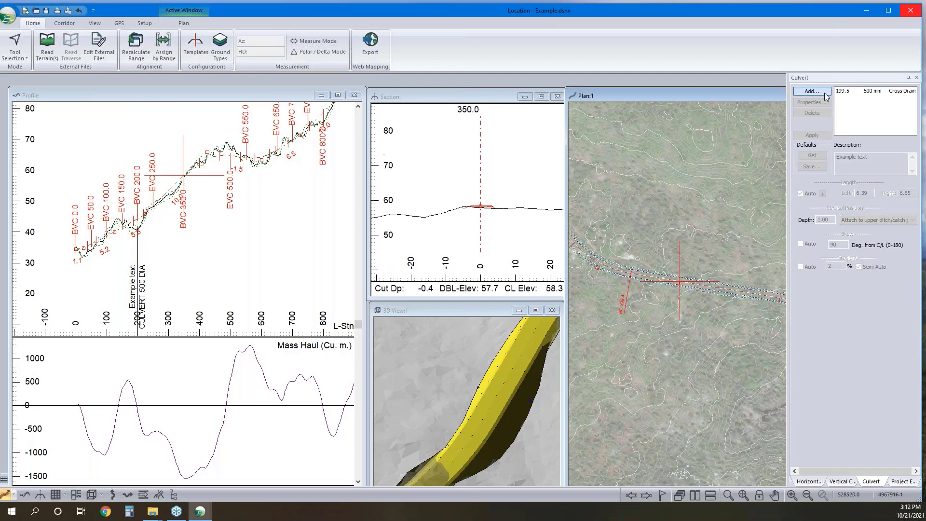
{"action": "left_click", "coordinate": [820, 91]}
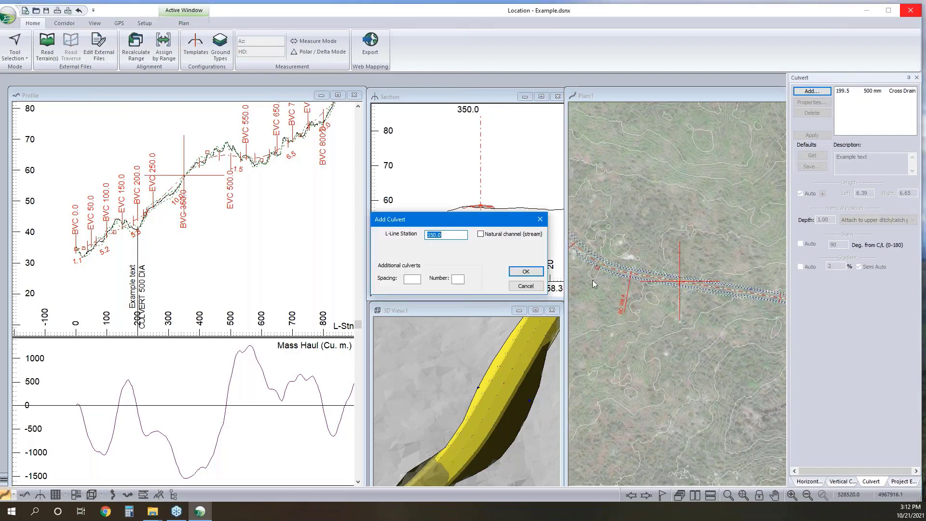
{"action": "left_click", "coordinate": [482, 235]}
{"action": "left_click", "coordinate": [526, 272]}
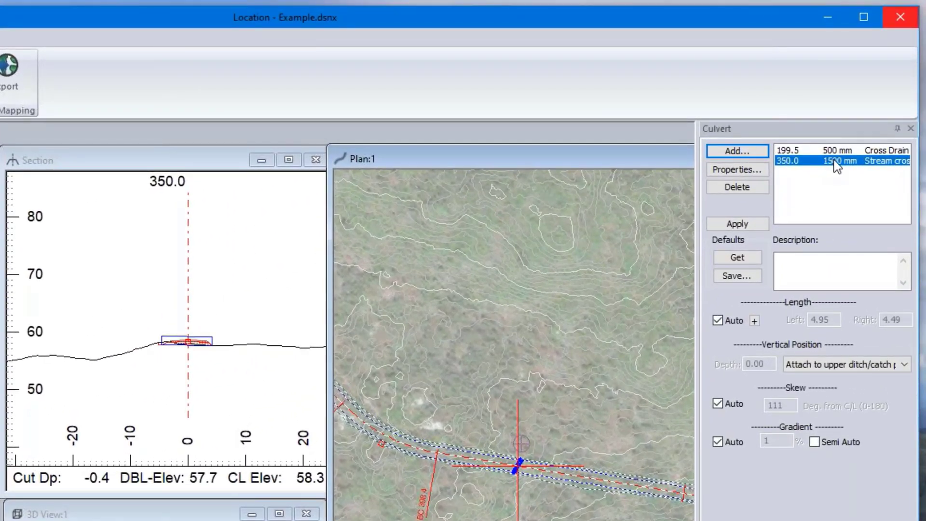
Inspect the class and pipe diameter in the station 350.0 stream culvert's properties.
{"action": "double_click", "coordinate": [838, 164]}
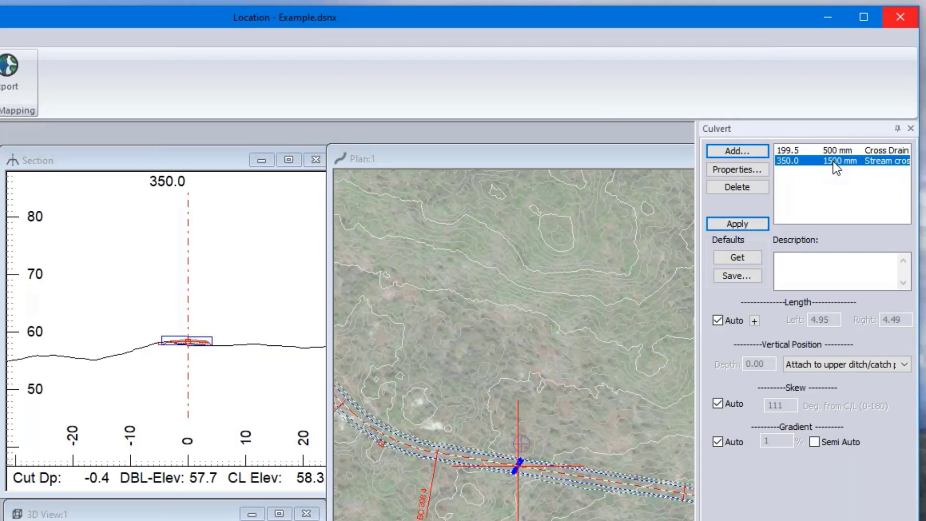
{"action": "left_click", "coordinate": [194, 427]}
{"action": "key", "text": "shift+Home"}
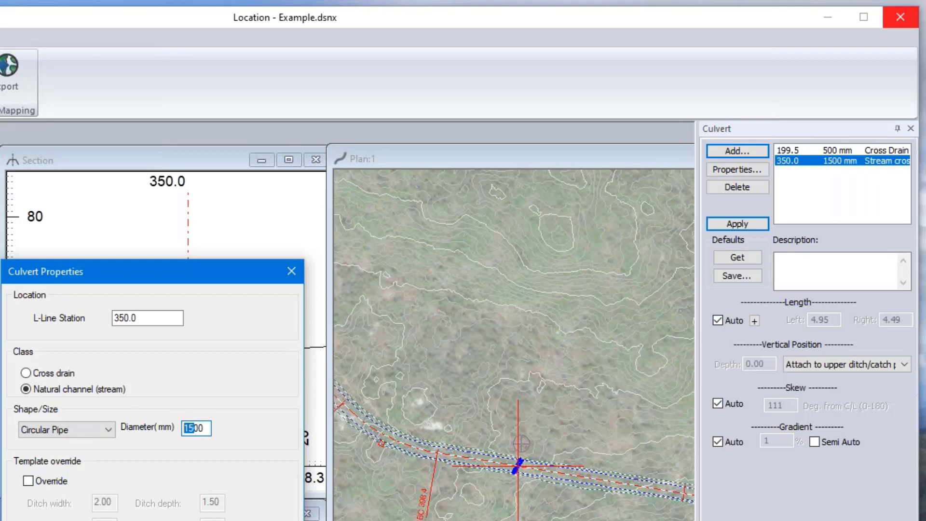
{"action": "key", "text": "Return"}
Add a cross-drain culvert at station 485.0 and apply an automatic gradient to it.
{"action": "middle_click_drag", "start_coordinate": [371, 398], "coordinate": [436, 478]}
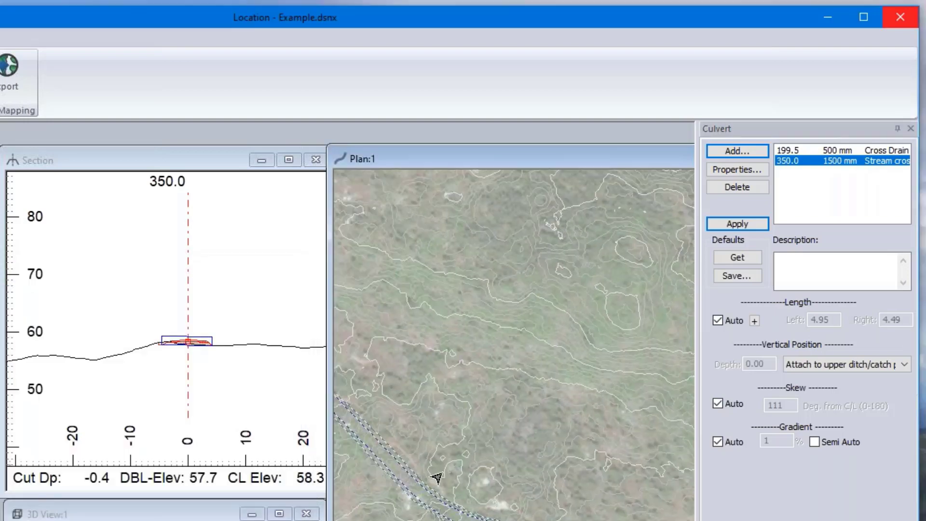
{"action": "left_click", "coordinate": [383, 458]}
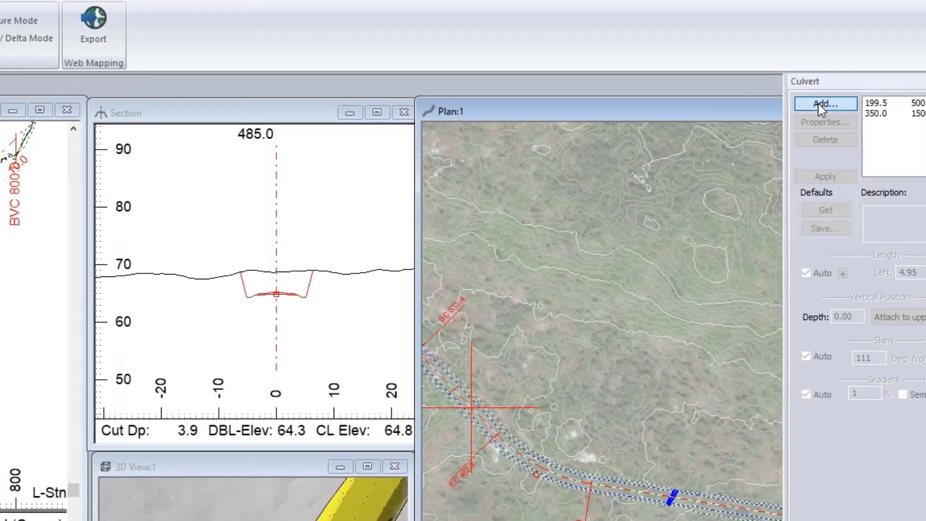
{"action": "left_click", "coordinate": [738, 151]}
{"action": "left_click", "coordinate": [593, 274]}
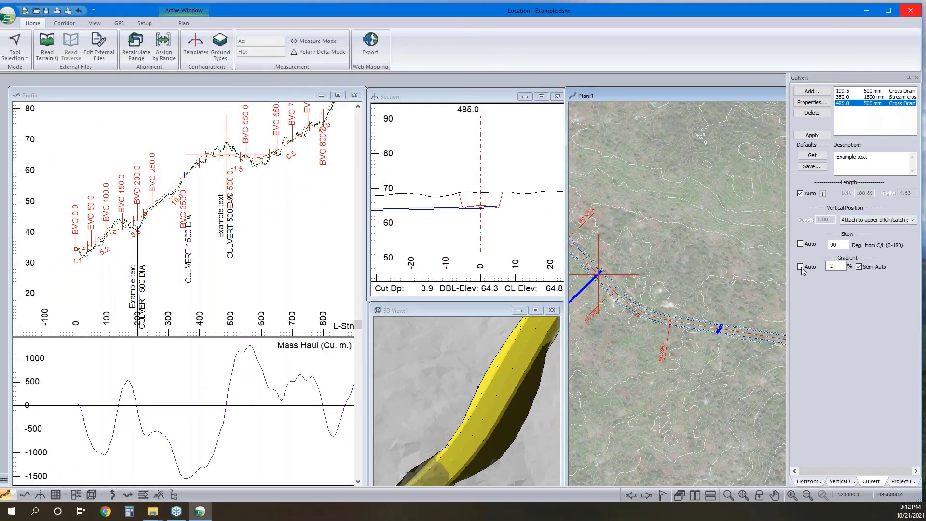
{"action": "left_click", "coordinate": [834, 129]}
{"action": "left_click", "coordinate": [813, 136]}
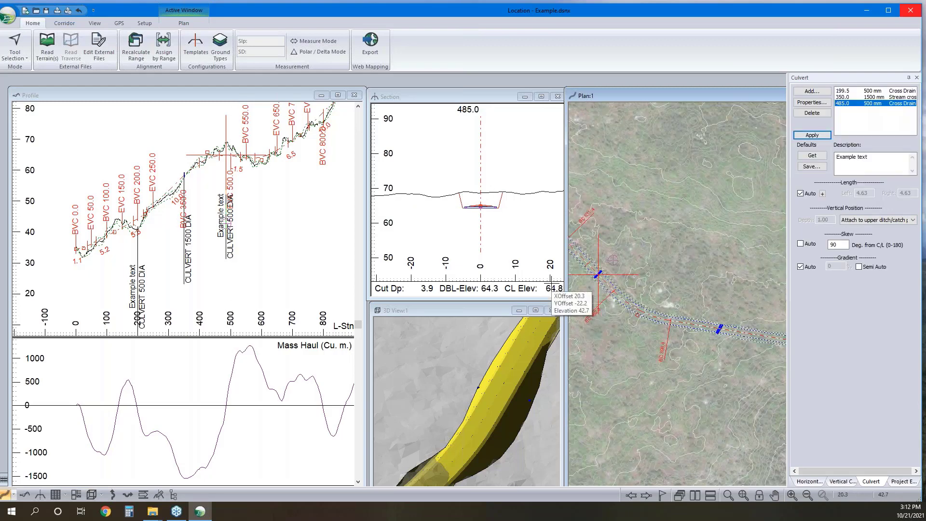
Examine the road with its culverts in the plan and 3D views.
{"action": "middle_click_drag", "start_coordinate": [675, 300], "coordinate": [685, 268]}
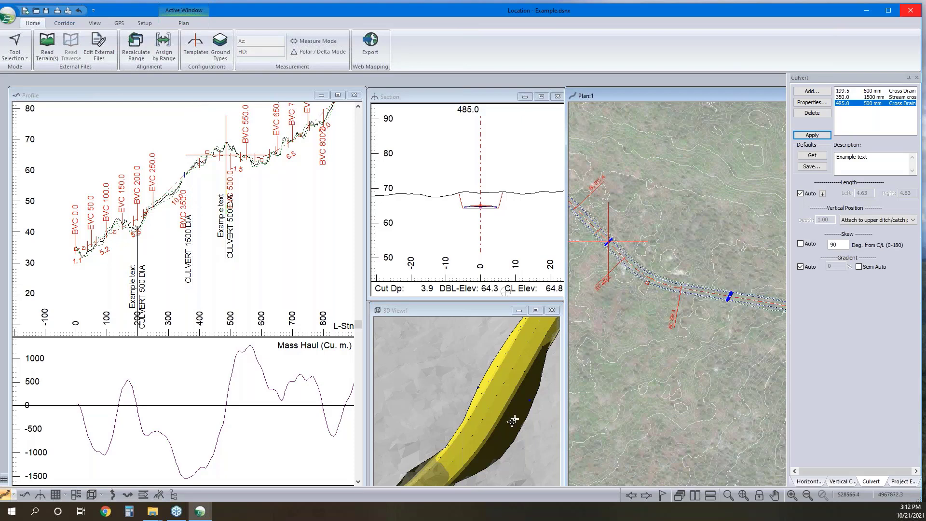
{"action": "left_click", "coordinate": [488, 393]}
{"action": "scroll", "coordinate": [490, 394], "scroll_direction": "down", "scroll_amount": 5}
{"action": "middle_click_drag", "start_coordinate": [494, 406], "coordinate": [437, 412]}
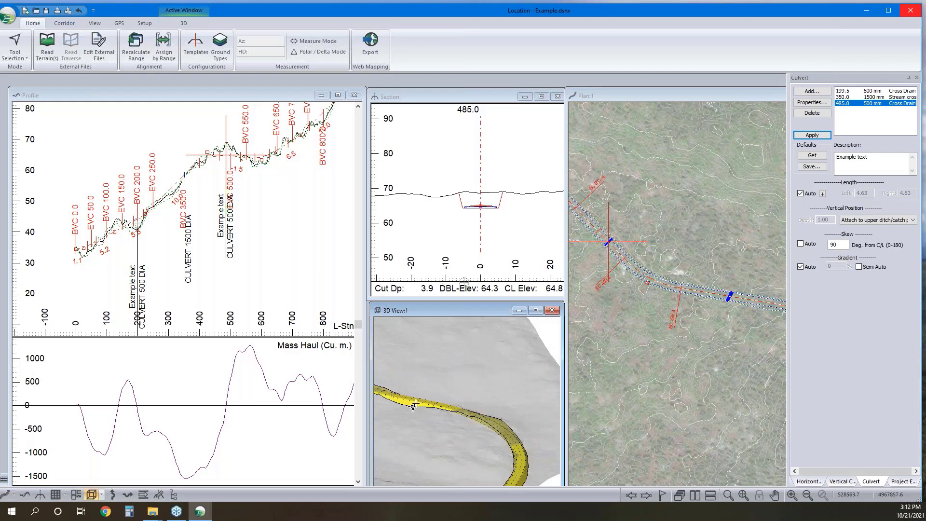
{"action": "scroll", "coordinate": [415, 405], "scroll_direction": "up", "scroll_amount": 1}
{"action": "scroll", "coordinate": [412, 408], "scroll_direction": "up", "scroll_amount": 2}
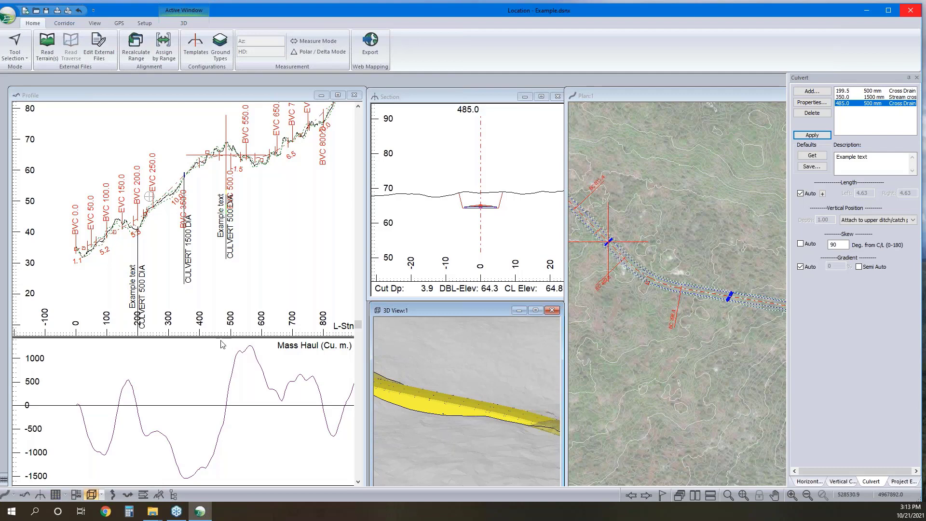
{"action": "left_click", "coordinate": [56, 496]}
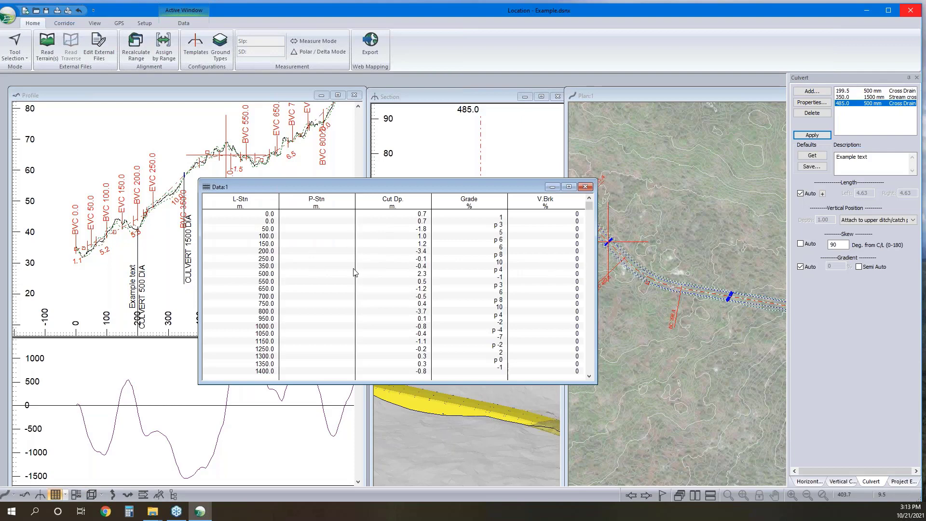
{"action": "right_click", "coordinate": [436, 245]}
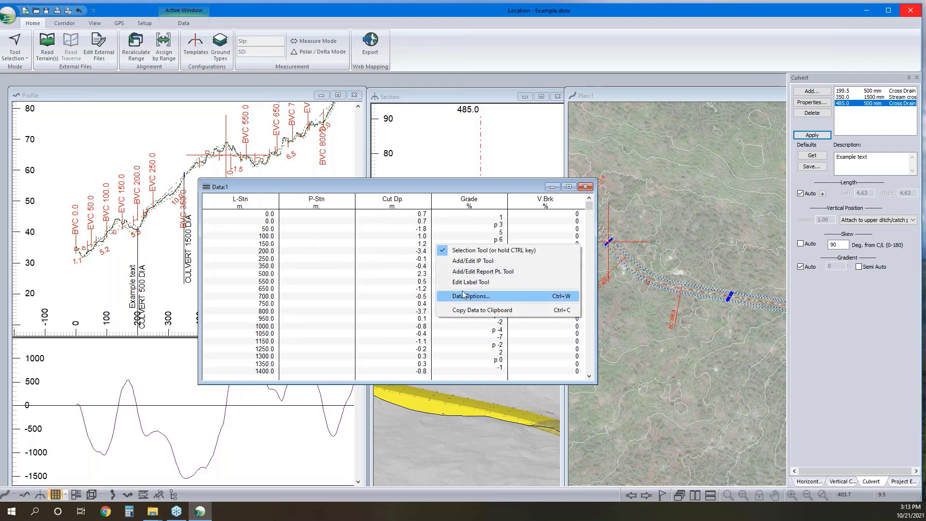
{"action": "left_click", "coordinate": [554, 187]}
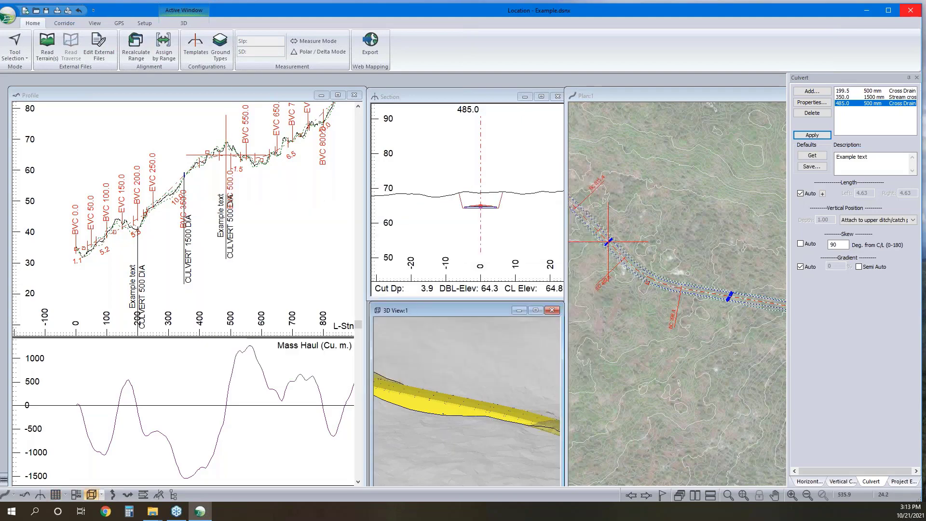
Create a new data window and open its options.
{"action": "left_click", "coordinate": [99, 24]}
{"action": "left_click", "coordinate": [275, 52]}
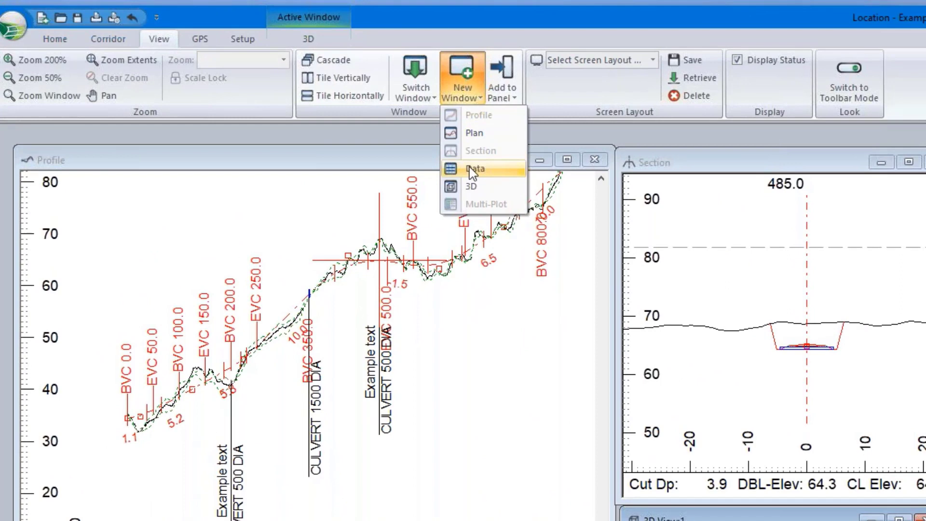
{"action": "left_click", "coordinate": [472, 169]}
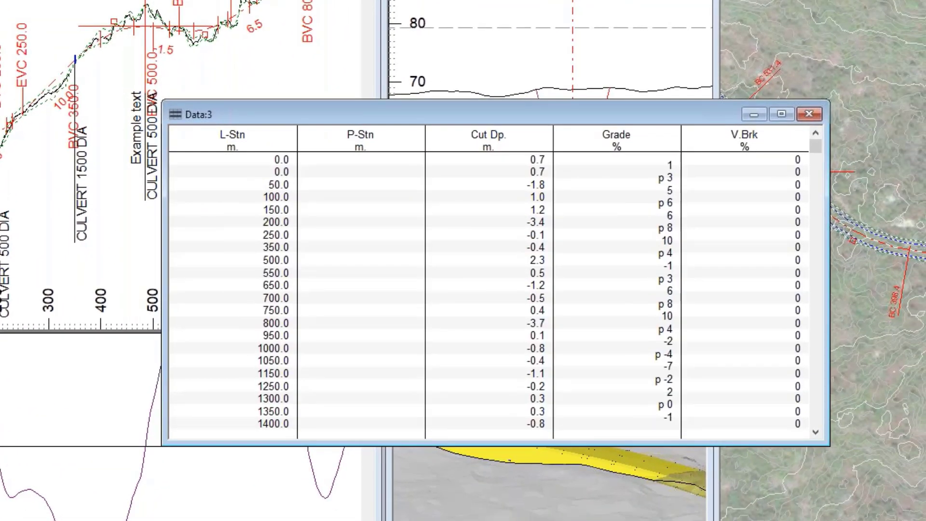
{"action": "right_click", "coordinate": [449, 195]}
{"action": "left_click", "coordinate": [538, 292]}
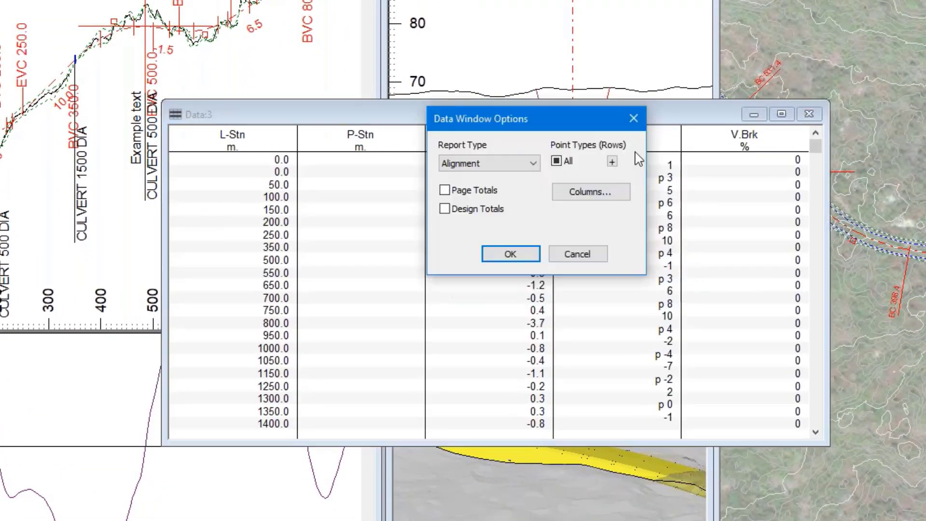
Limit the data window's rows to culvert insertion points, excluding the profile points.
{"action": "left_click", "coordinate": [612, 161]}
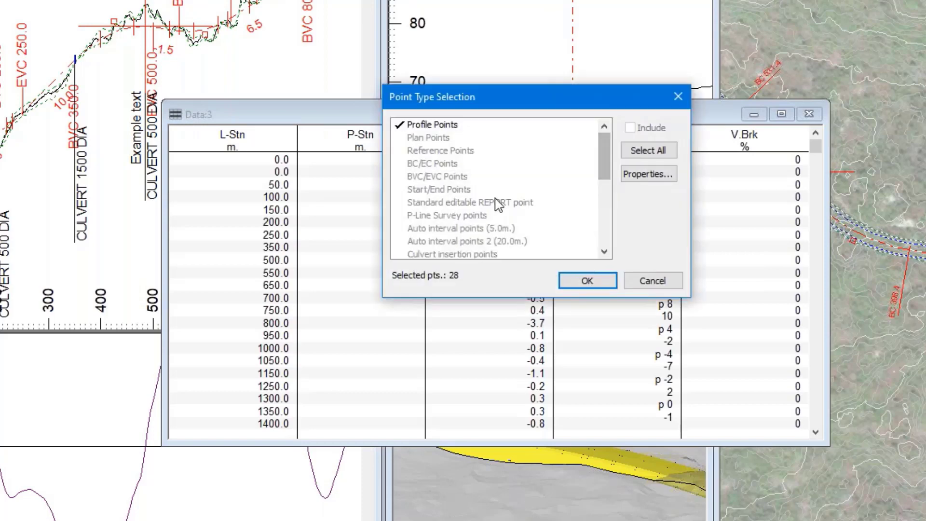
{"action": "left_click", "coordinate": [440, 129]}
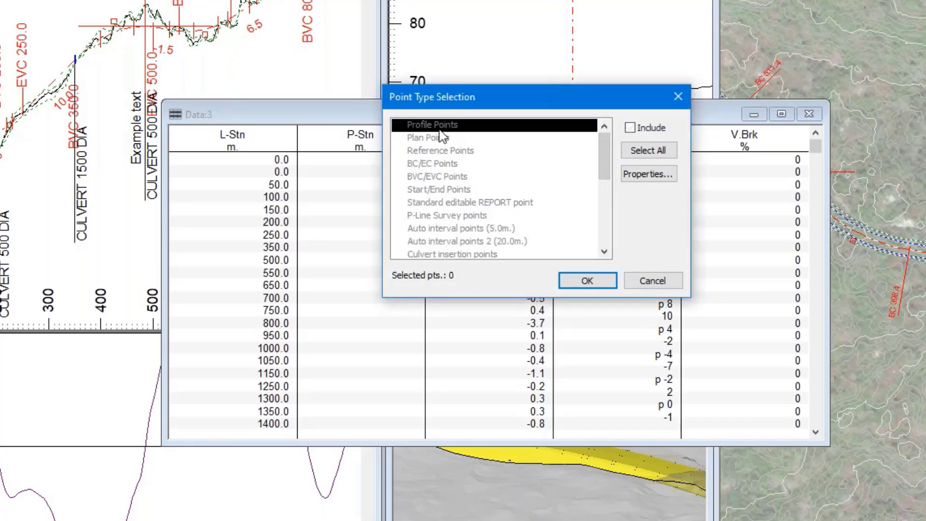
{"action": "left_click", "coordinate": [482, 254]}
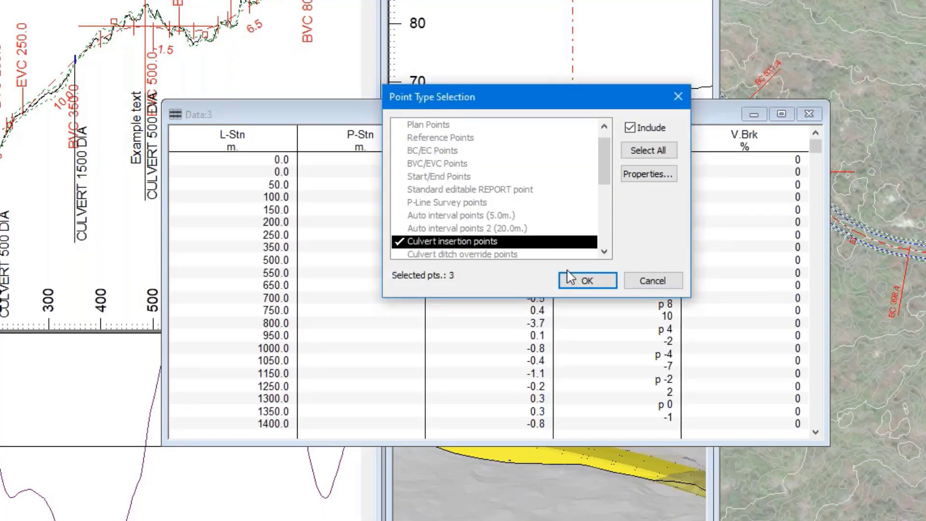
{"action": "left_click", "coordinate": [591, 283]}
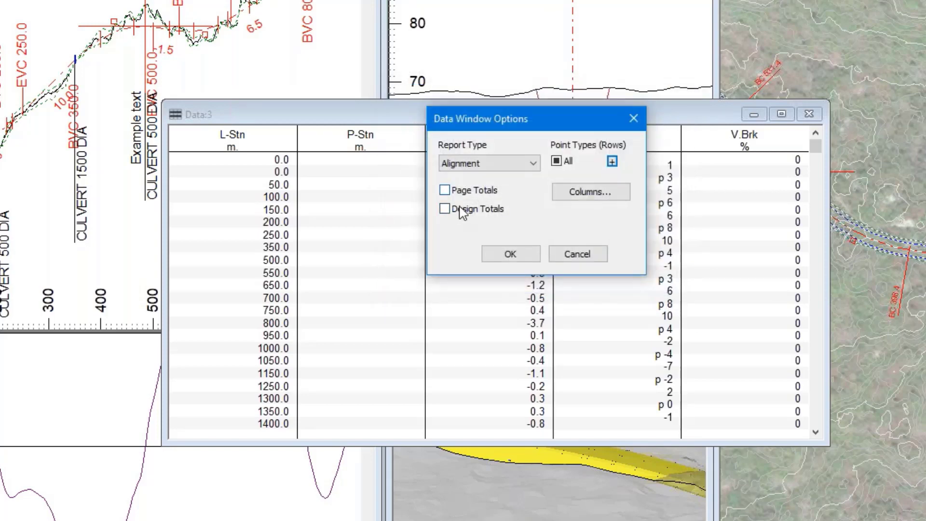
Remove the V.Brk, Grade, Cut Dp. and P-Stn columns from the data window, keeping only L-Stn.
{"action": "left_click", "coordinate": [579, 193]}
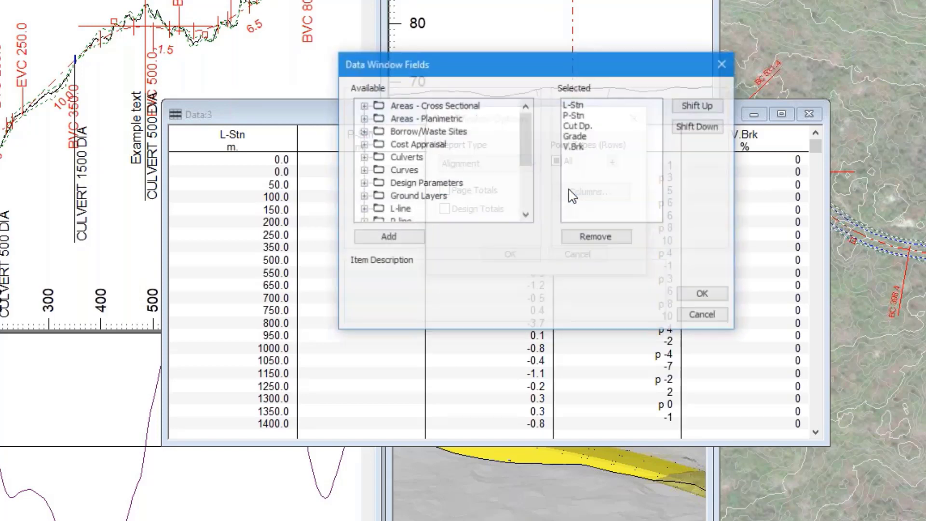
{"action": "left_click", "coordinate": [585, 147]}
{"action": "left_click", "coordinate": [599, 237]}
{"action": "left_click", "coordinate": [598, 237]}
{"action": "left_click", "coordinate": [598, 237]}
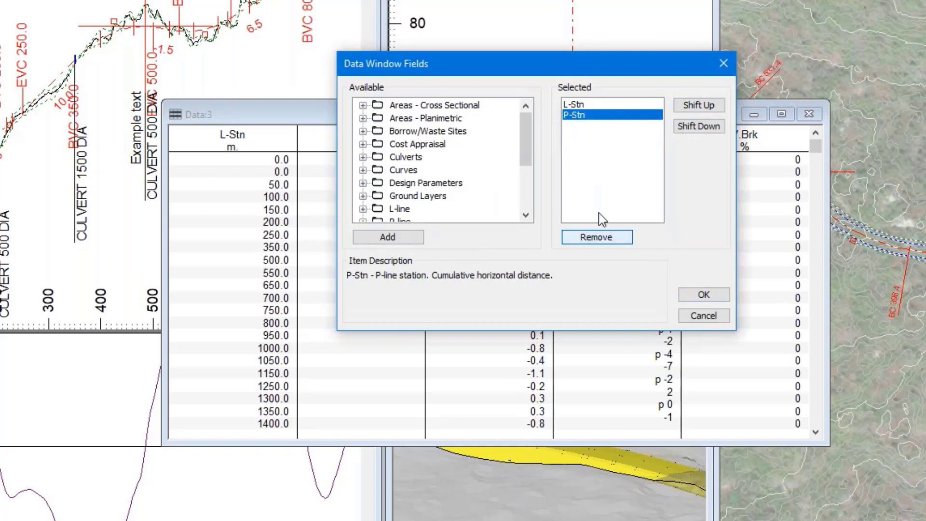
{"action": "left_click", "coordinate": [599, 237]}
Add the culvert diameter (Cul DIA) and culvert length (Cul Len) columns and apply the data window options.
{"action": "scroll", "coordinate": [432, 222], "scroll_direction": "down", "scroll_amount": 2}
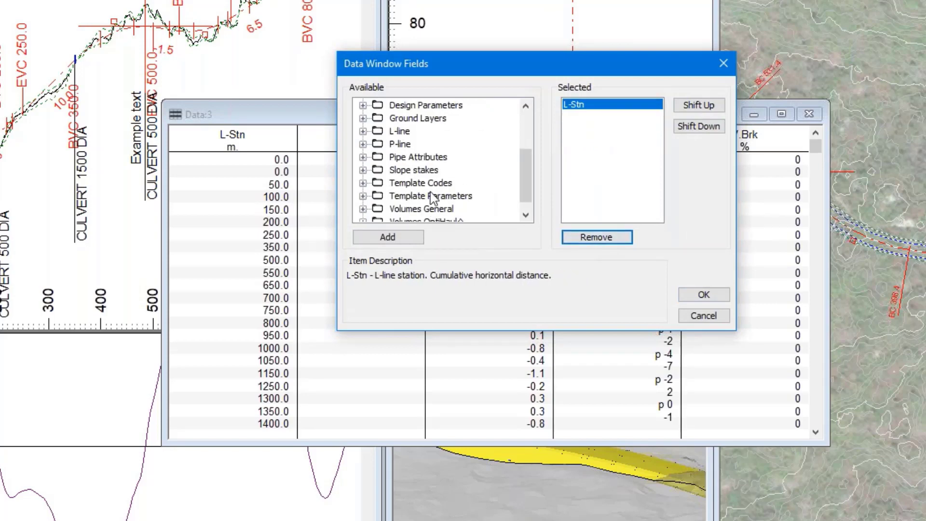
{"action": "scroll", "coordinate": [439, 160], "scroll_direction": "up", "scroll_amount": 2}
{"action": "double_click", "coordinate": [408, 158]}
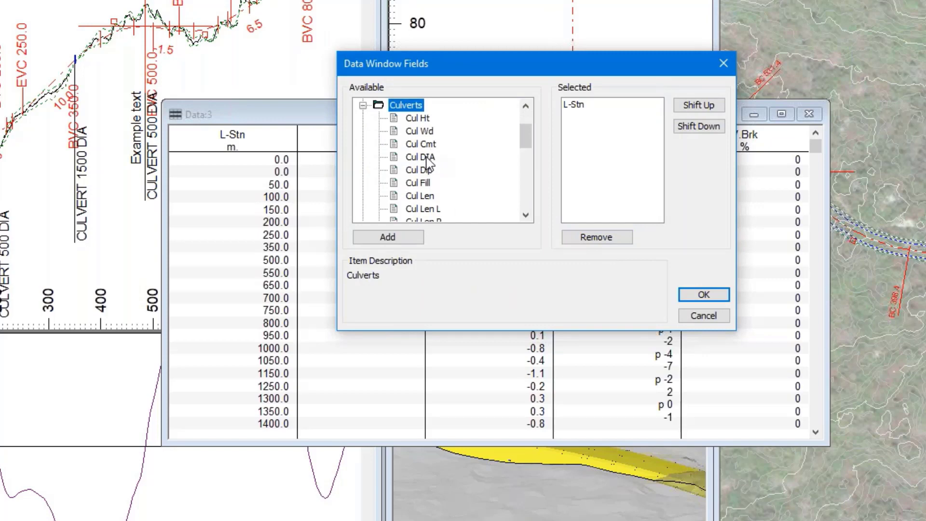
{"action": "double_click", "coordinate": [427, 157]}
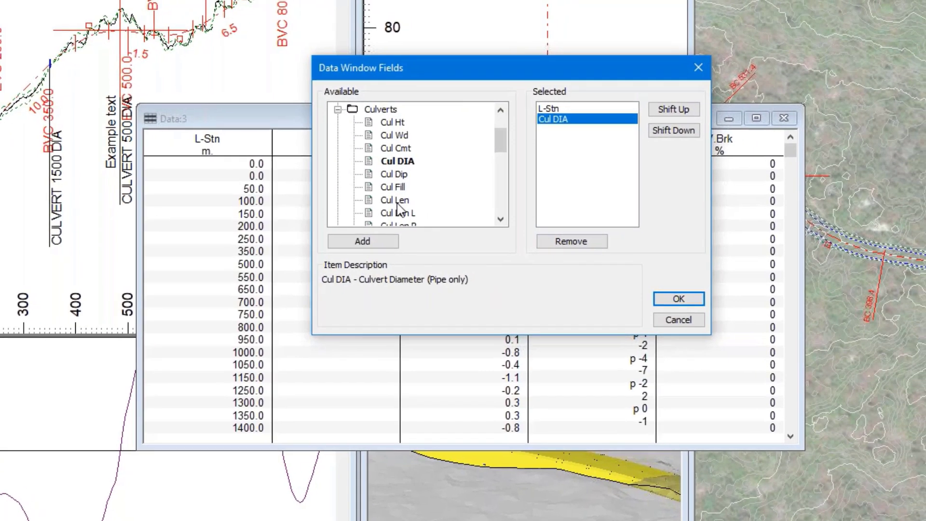
{"action": "double_click", "coordinate": [420, 197]}
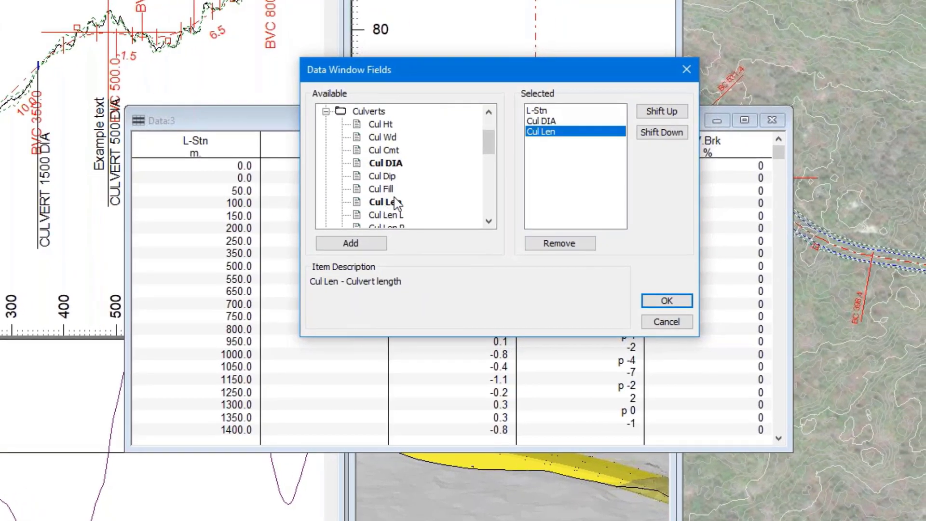
{"action": "left_click", "coordinate": [657, 303]}
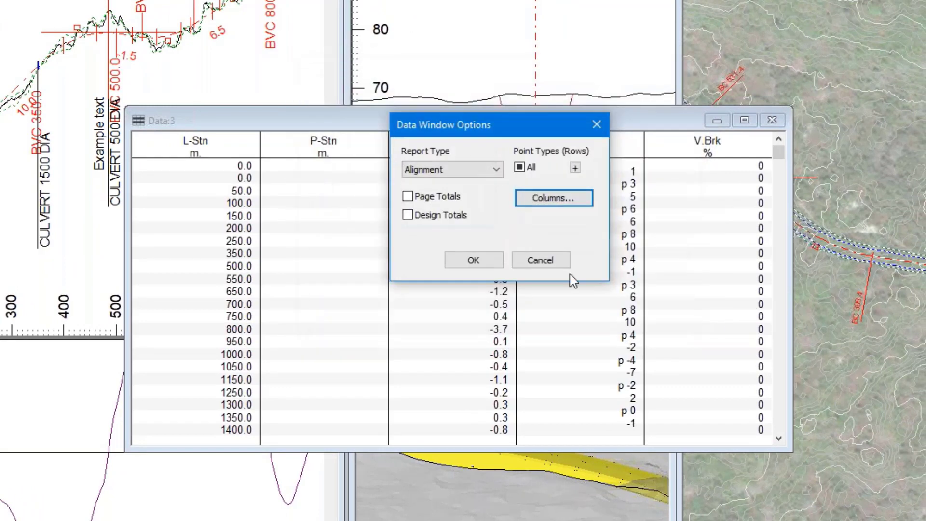
{"action": "left_click", "coordinate": [474, 261]}
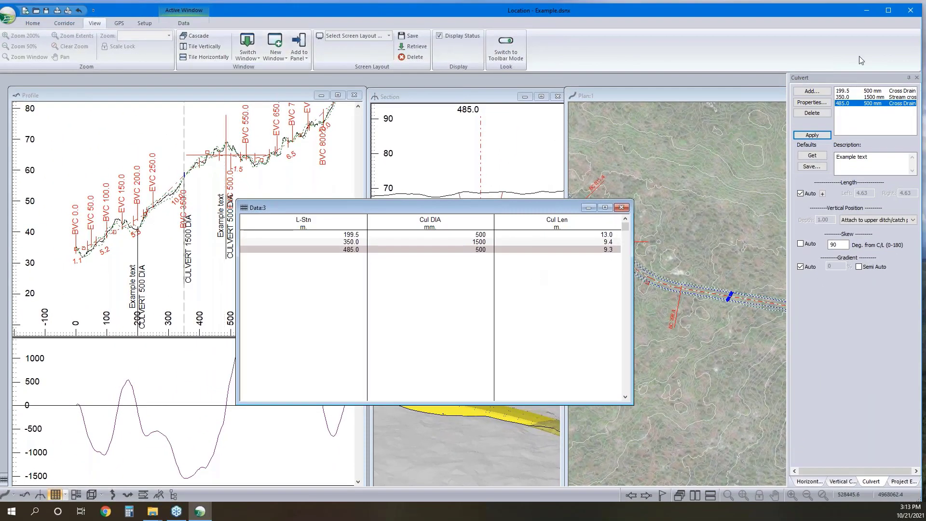
Minimize the culvert data window and open topo.terx from the Minor (V9) folder in the Terrain module.
{"action": "left_click", "coordinate": [588, 208]}
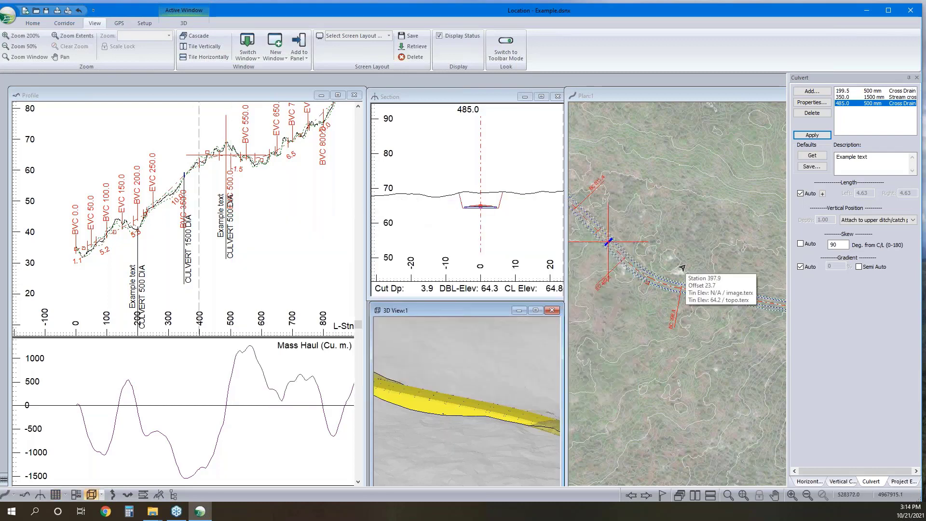
{"action": "middle_click_drag", "start_coordinate": [620, 326], "coordinate": [609, 295]}
{"action": "scroll", "coordinate": [607, 312], "scroll_direction": "down", "scroll_amount": 3}
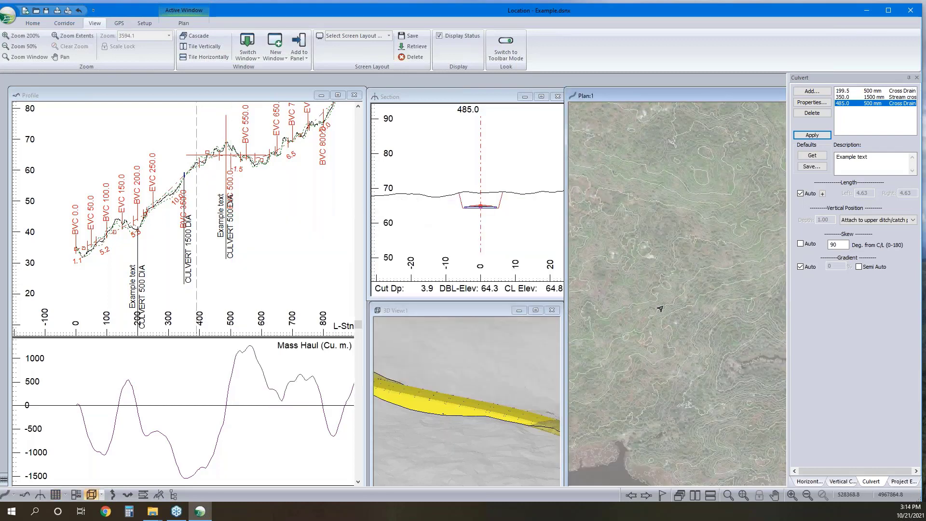
{"action": "scroll", "coordinate": [676, 277], "scroll_direction": "down", "scroll_amount": 1}
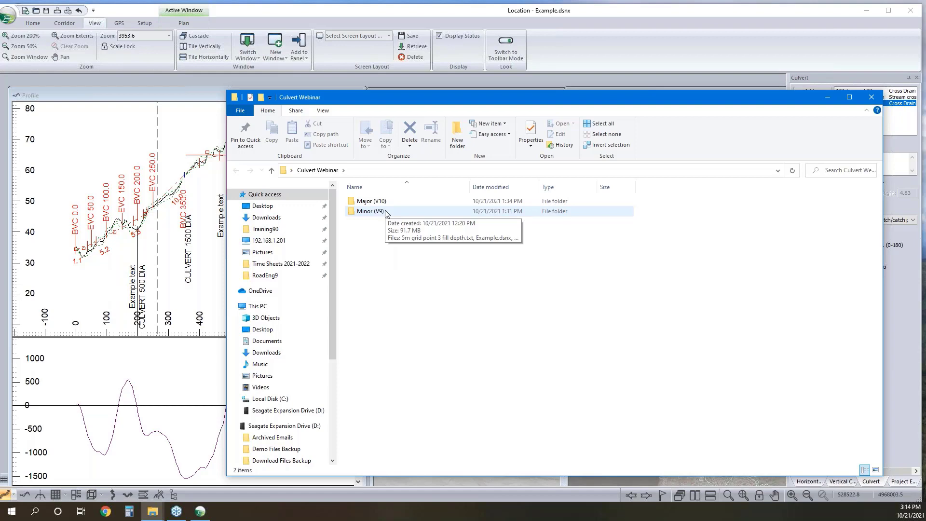
{"action": "double_click", "coordinate": [382, 211]}
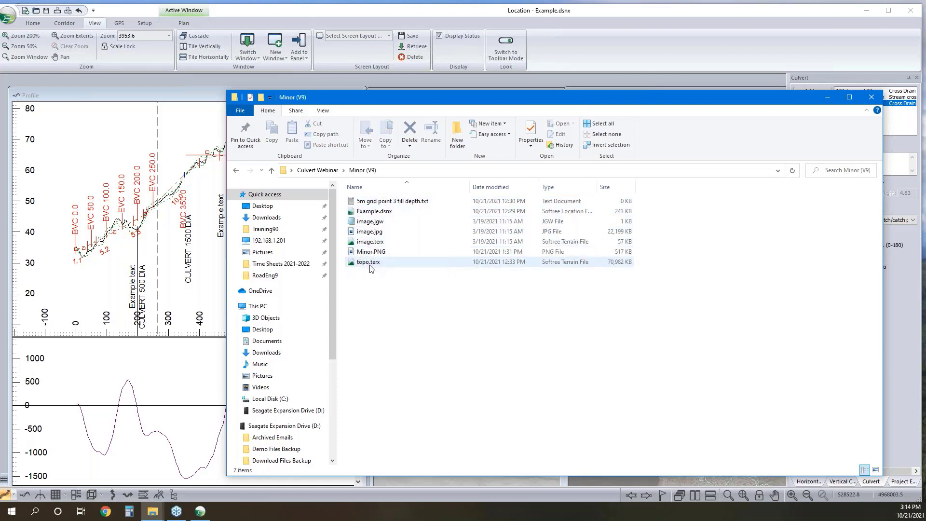
{"action": "left_click", "coordinate": [371, 264]}
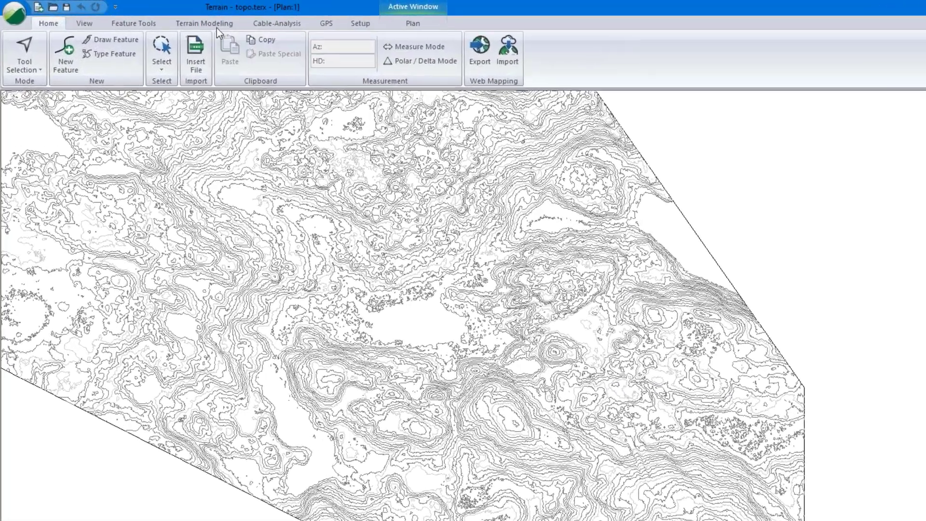
Create watershed features from the current TIN with a cell size of 5 and a depression fill depth of .3.
{"action": "left_click", "coordinate": [160, 19]}
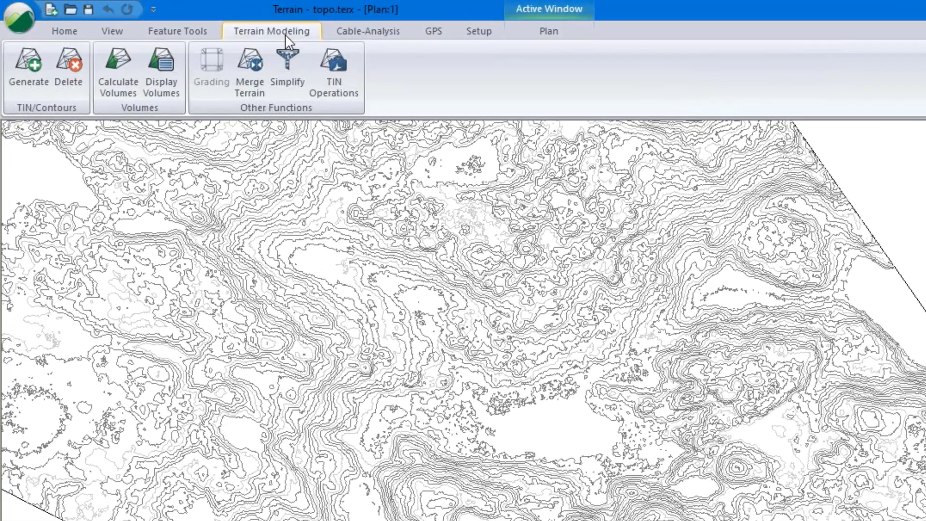
{"action": "left_click", "coordinate": [333, 62]}
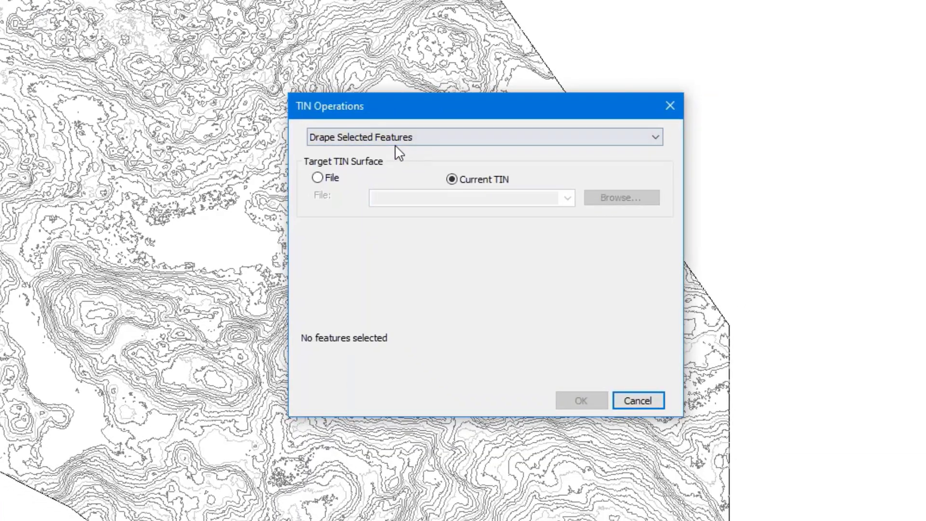
{"action": "left_click", "coordinate": [423, 154]}
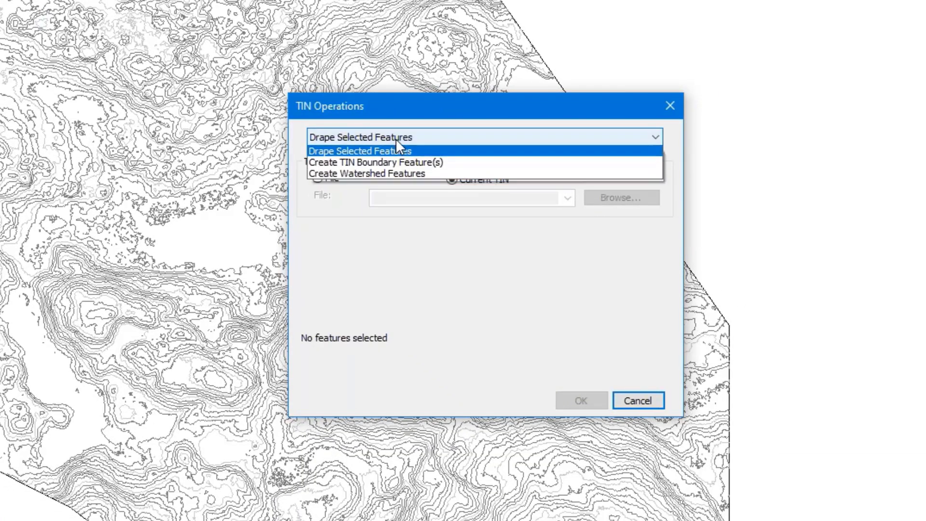
{"action": "left_click", "coordinate": [393, 173]}
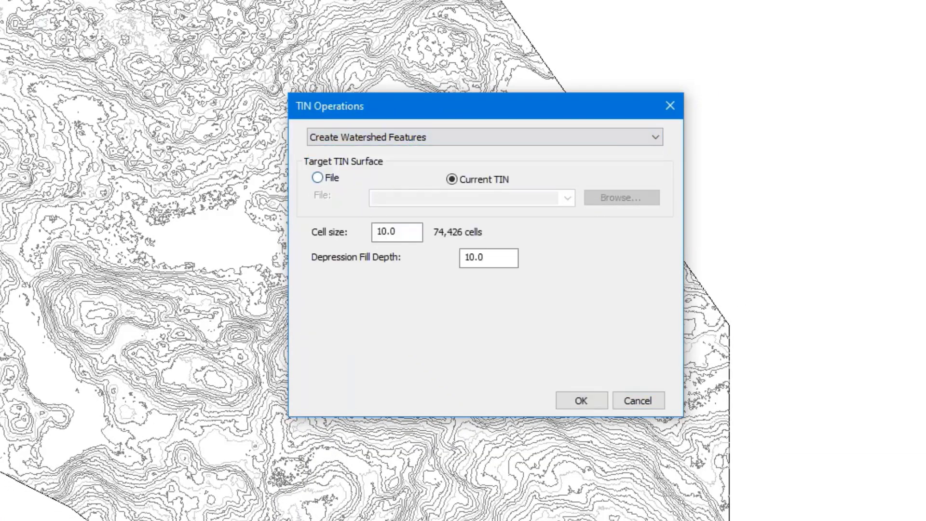
{"action": "double_click", "coordinate": [388, 232]}
{"action": "type", "text": "5"}
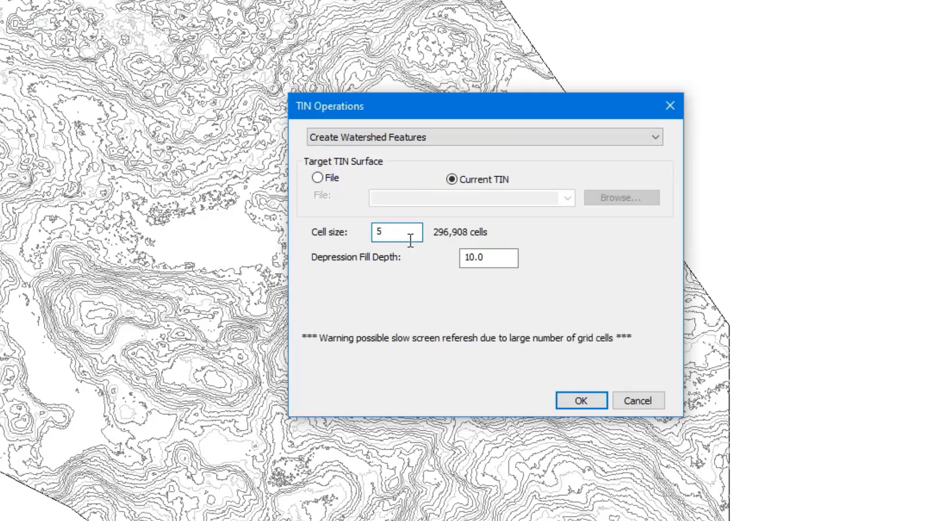
{"action": "key", "text": "Tab"}
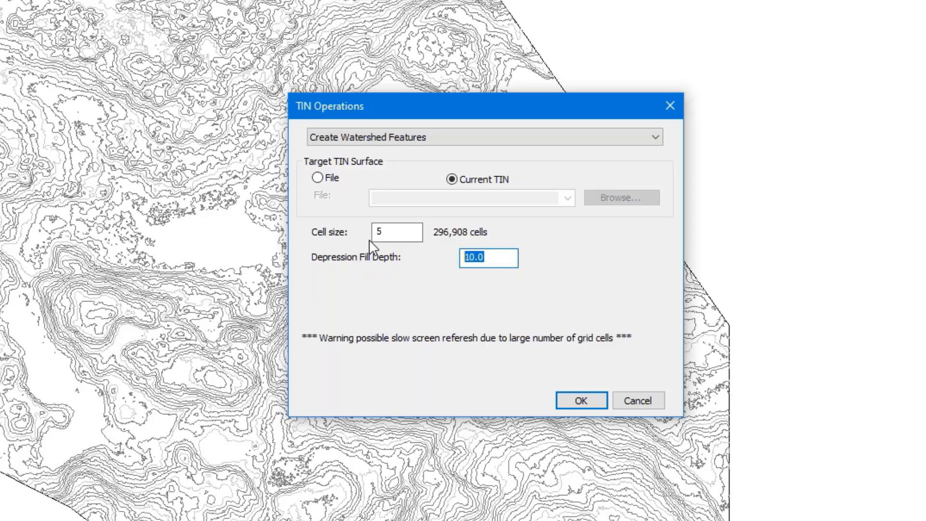
{"action": "type", "text": ".3"}
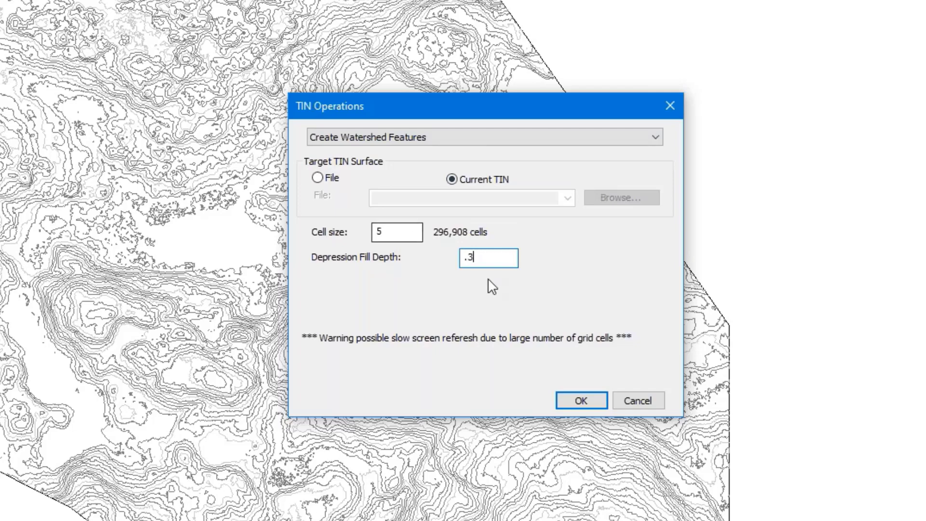
{"action": "left_click", "coordinate": [584, 396]}
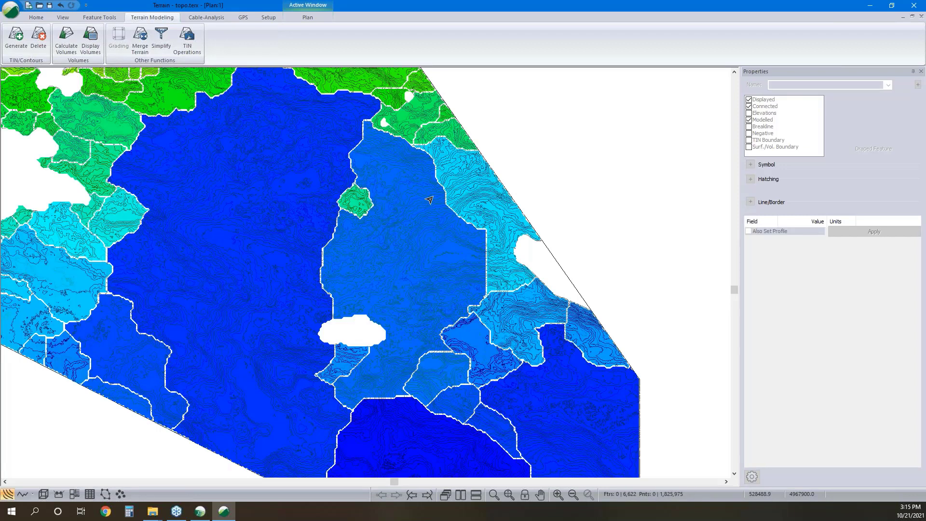
Save topo.terx, then return to the Example.dsnx design in Location and load the modified external files.
{"action": "mouse_move", "coordinate": [429, 199]}
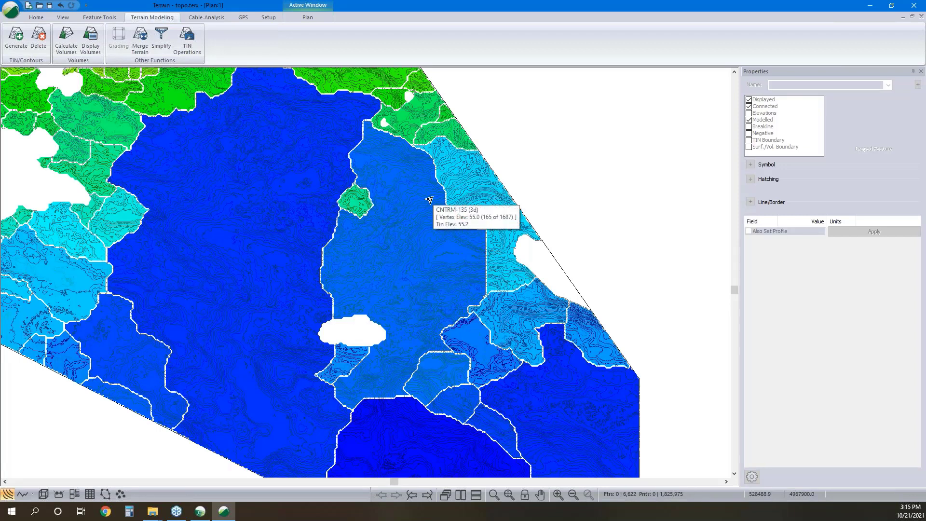
{"action": "left_click", "coordinate": [51, 5]}
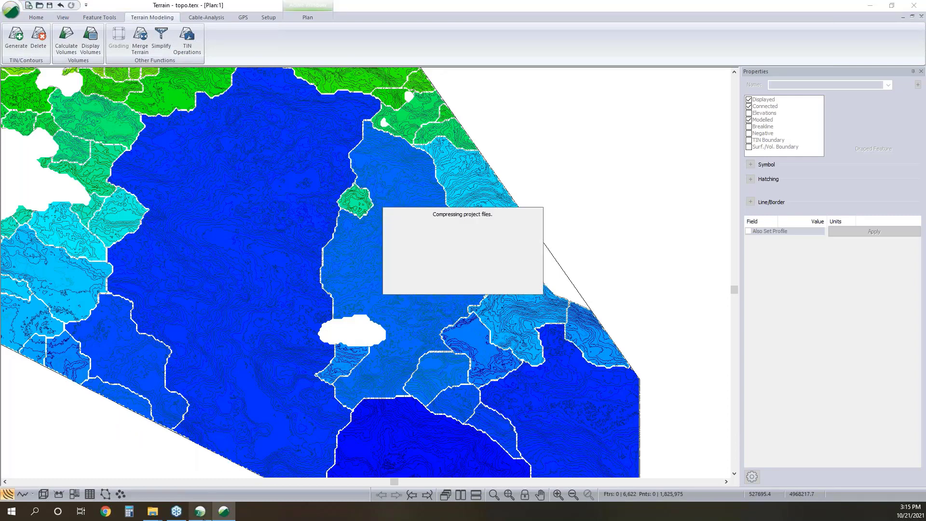
{"action": "mouse_move", "coordinate": [203, 515]}
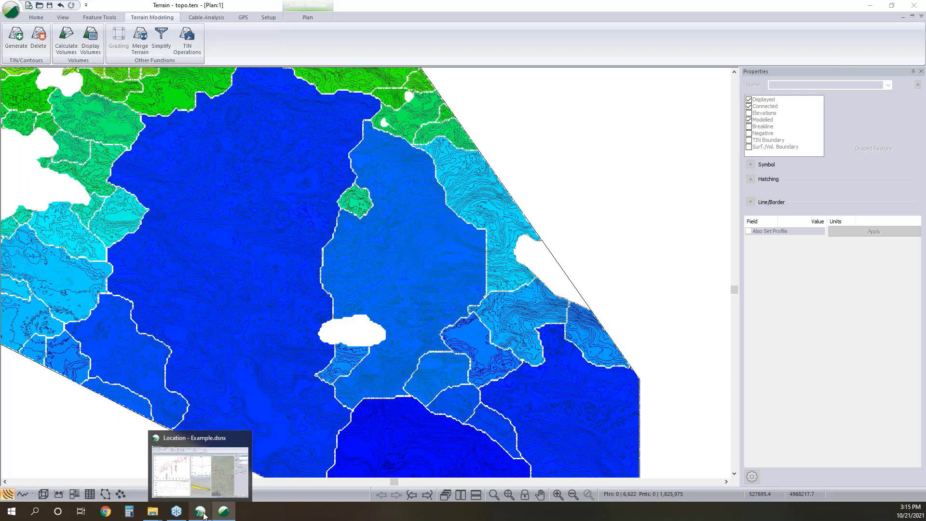
{"action": "left_click", "coordinate": [178, 515]}
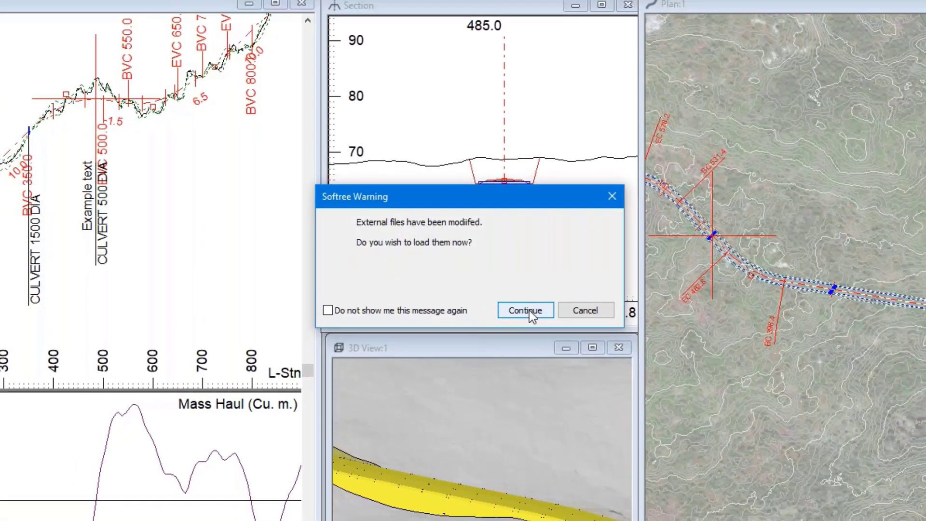
{"action": "left_click", "coordinate": [538, 318]}
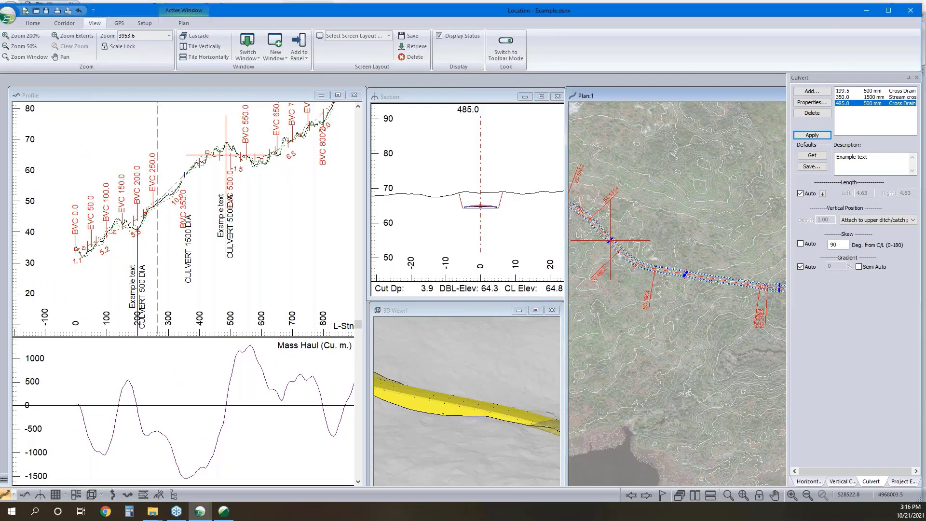
{"action": "left_click", "coordinate": [464, 292]}
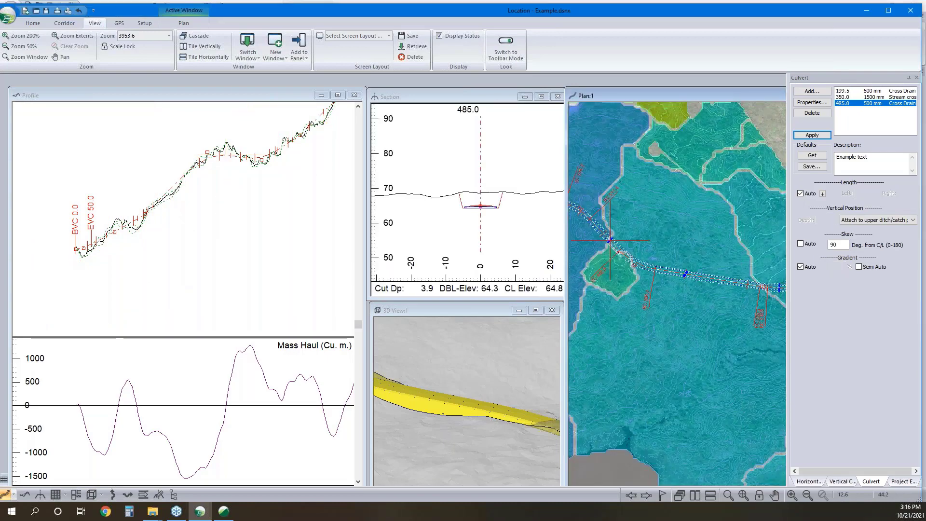
Examine the watershed areas around the road and its culverts in the plan and profile views.
{"action": "middle_click_drag", "start_coordinate": [716, 254], "coordinate": [674, 302]}
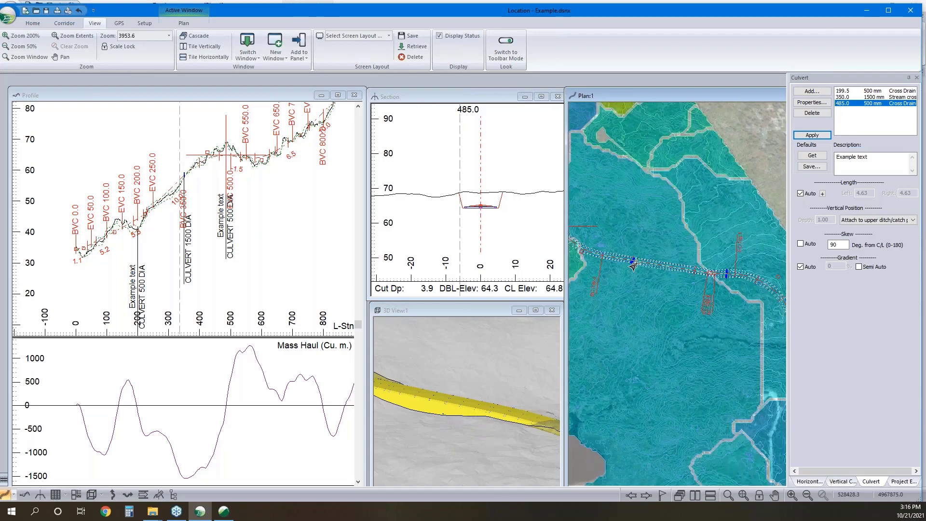
{"action": "left_click", "coordinate": [635, 262]}
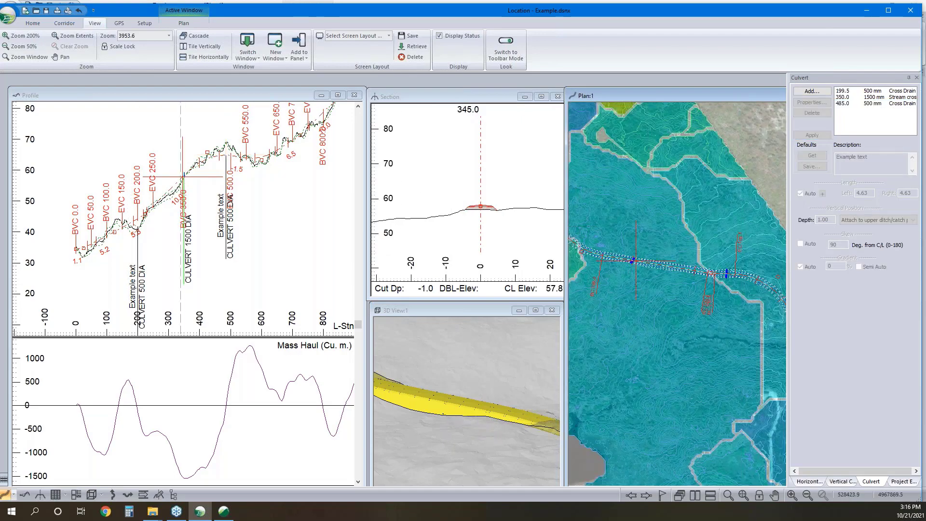
{"action": "middle_click_drag", "start_coordinate": [638, 246], "coordinate": [696, 283]}
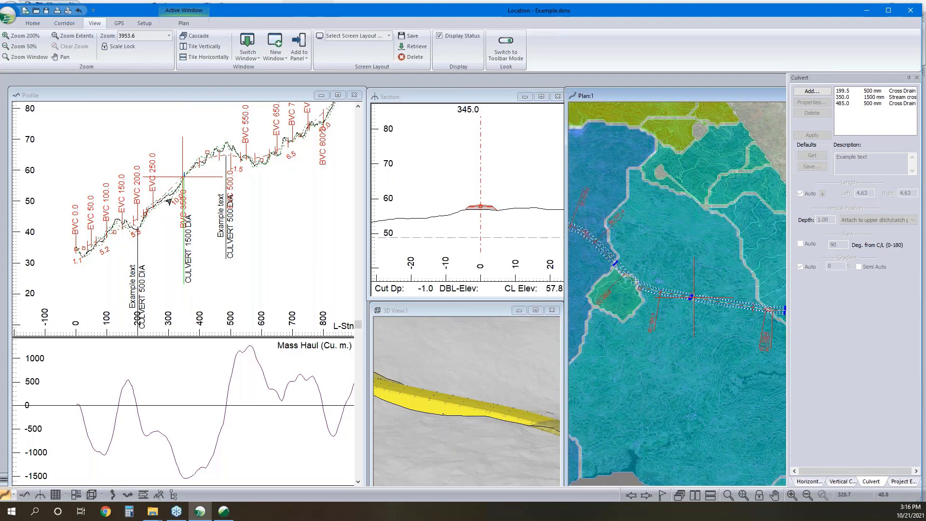
{"action": "scroll", "coordinate": [177, 187], "scroll_direction": "up", "scroll_amount": 2}
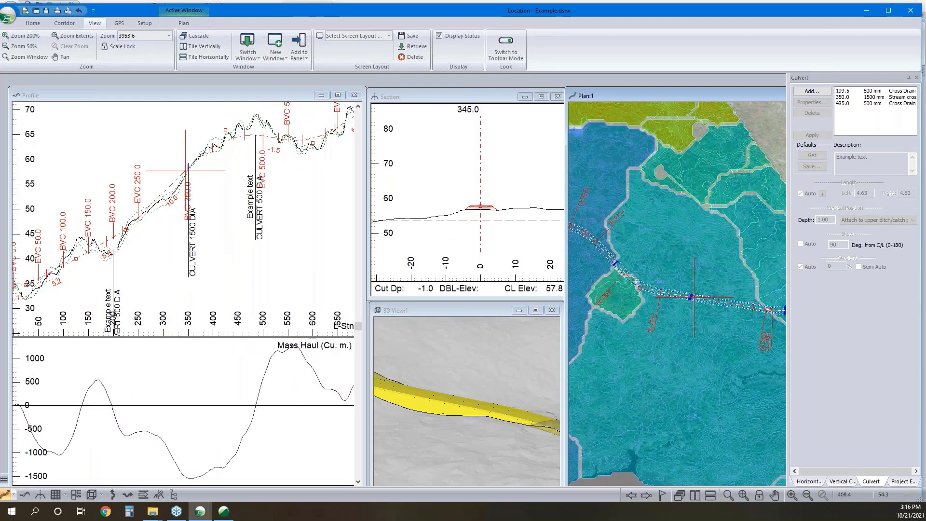
{"action": "middle_click_drag", "start_coordinate": [620, 235], "coordinate": [688, 262]}
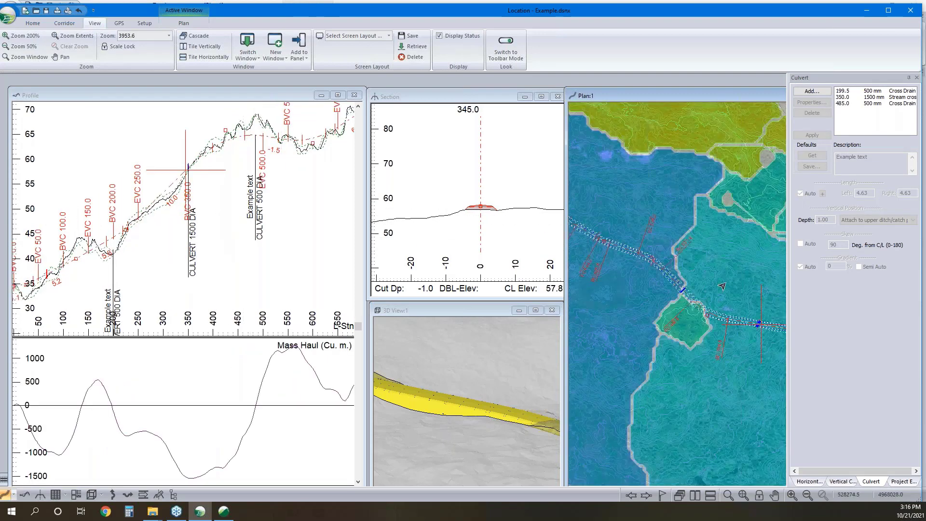
{"action": "scroll", "coordinate": [723, 286], "scroll_direction": "down", "scroll_amount": 4}
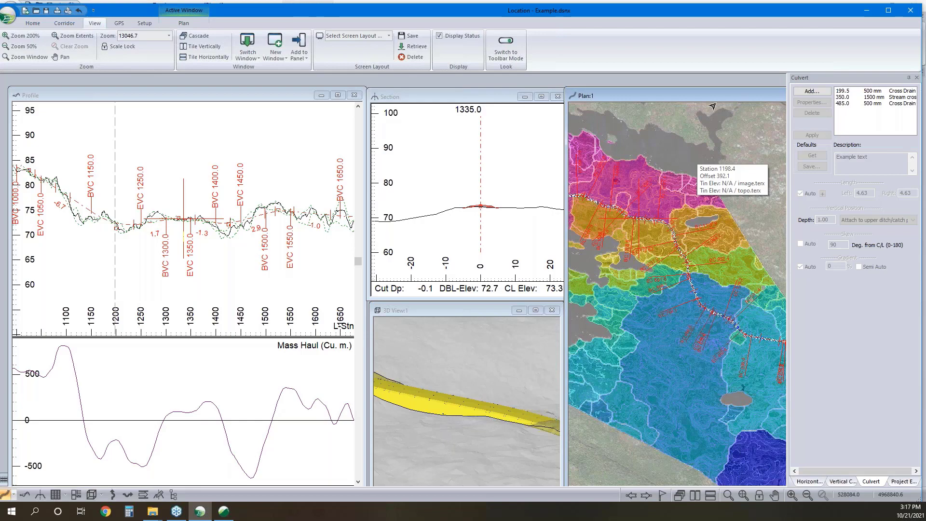
Minimize the Location and Terrain windows to get back to the Minor (V9) folder.
{"action": "left_click", "coordinate": [868, 9]}
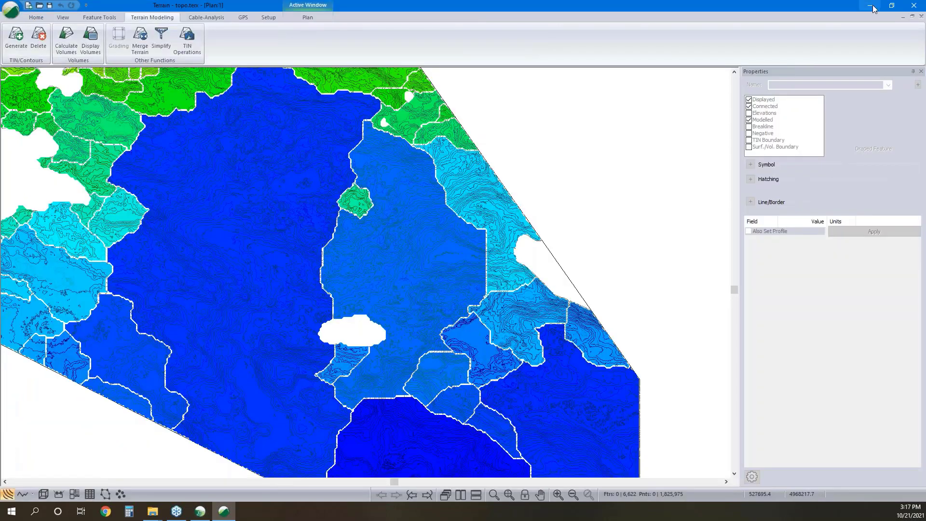
{"action": "left_click", "coordinate": [874, 9]}
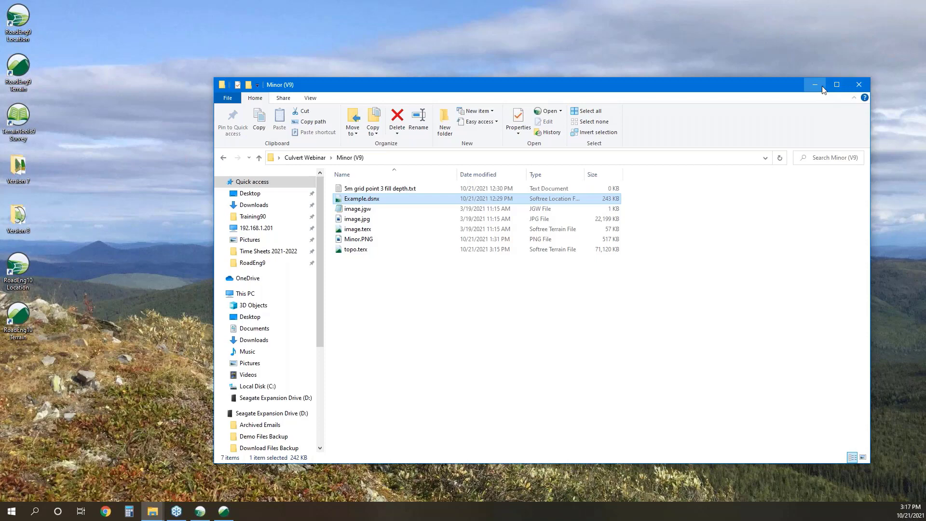
Start RoadEng10 Terrain and insert the LiDAR file points (1).las from the Raw Data folder of Major (V10).
{"action": "left_click", "coordinate": [815, 85]}
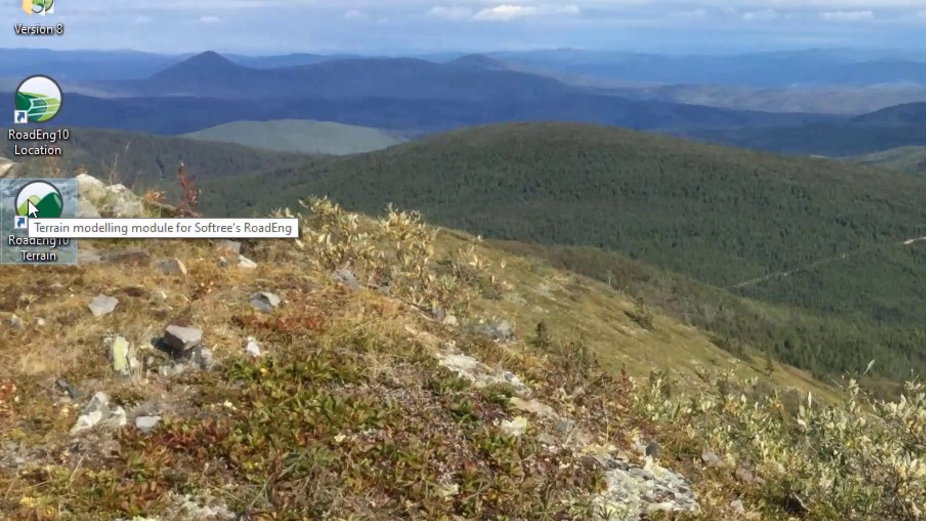
{"action": "double_click", "coordinate": [27, 199]}
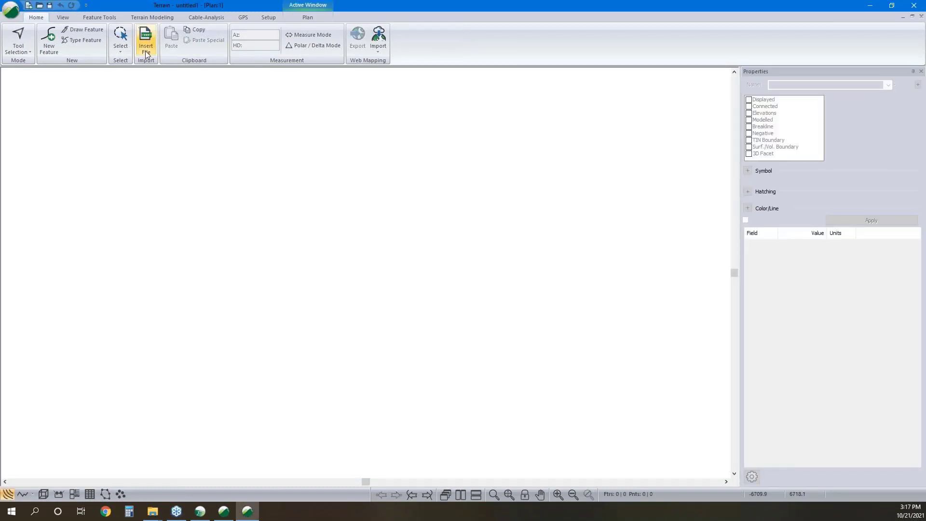
{"action": "left_click", "coordinate": [147, 51]}
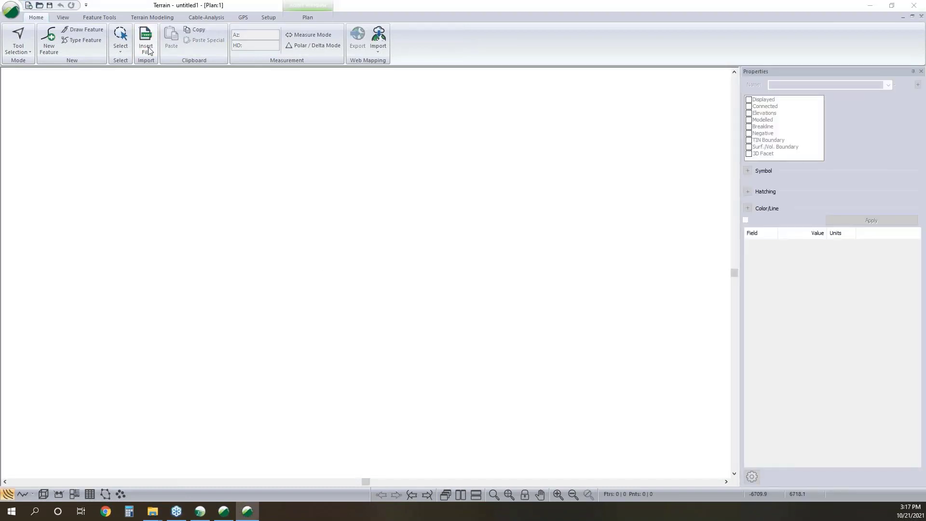
{"action": "left_click", "coordinate": [140, 71]}
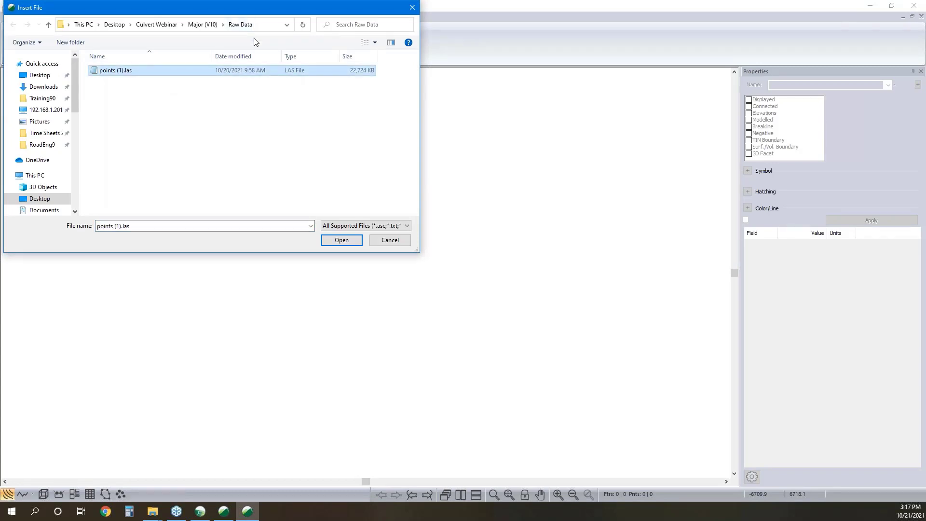
{"action": "left_click", "coordinate": [342, 242]}
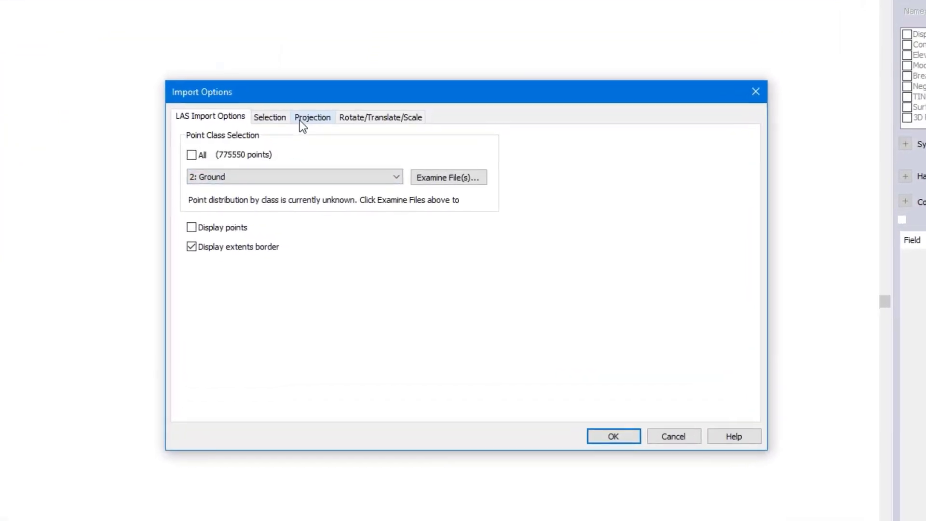
Define the target projection from EPSG code 2193 and import the file's ground-class points.
{"action": "left_click", "coordinate": [339, 140]}
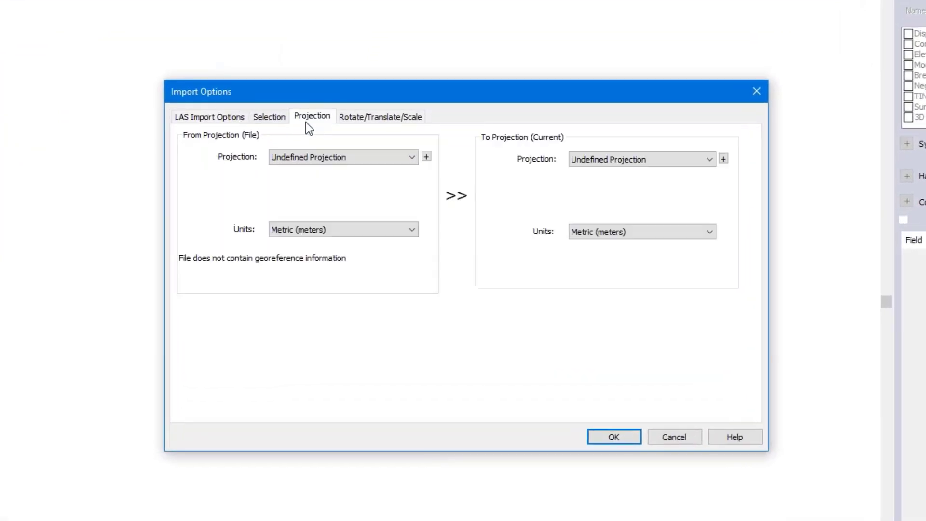
{"action": "left_click", "coordinate": [723, 159]}
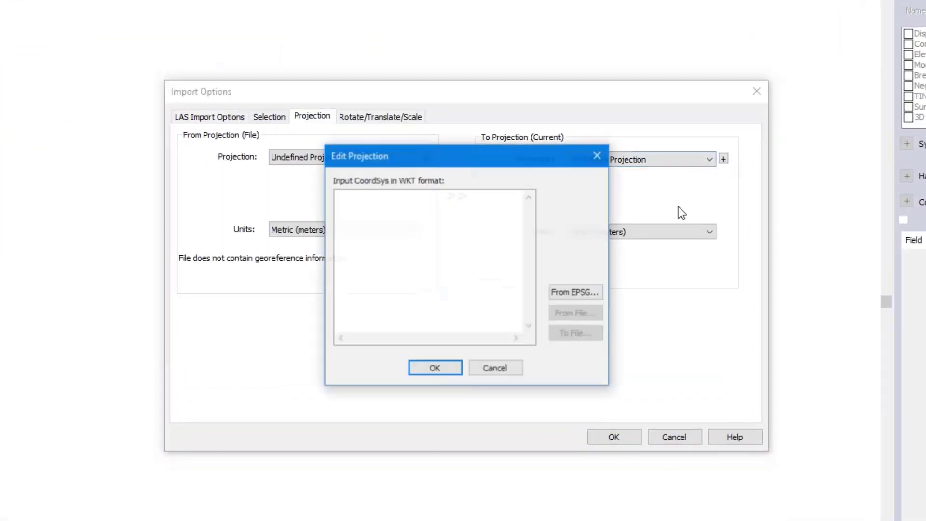
{"action": "left_click", "coordinate": [569, 292]}
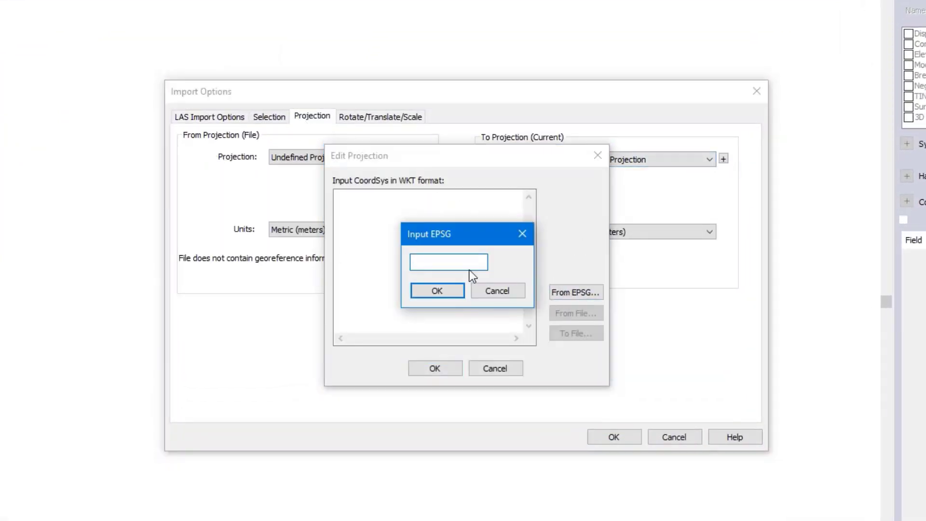
{"action": "type", "text": "2193"}
{"action": "left_click", "coordinate": [456, 291]}
{"action": "left_click", "coordinate": [445, 368]}
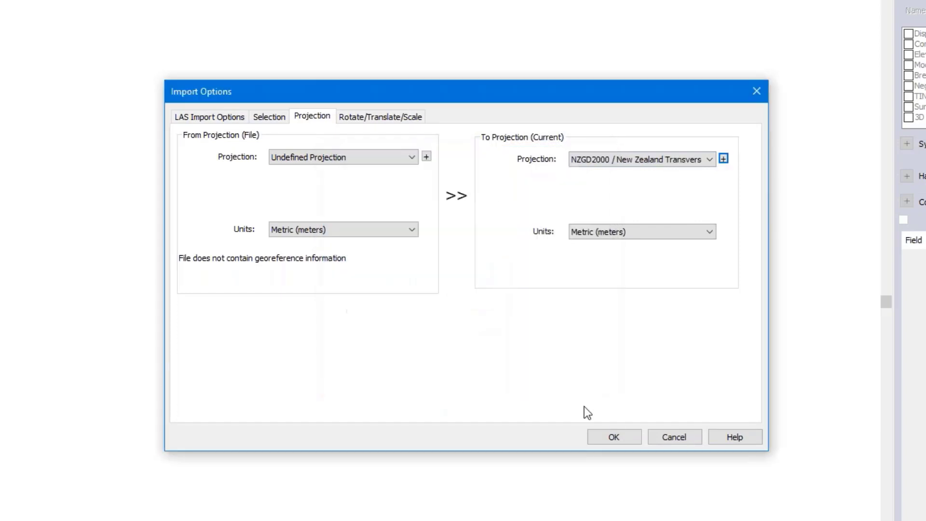
{"action": "left_click", "coordinate": [621, 433]}
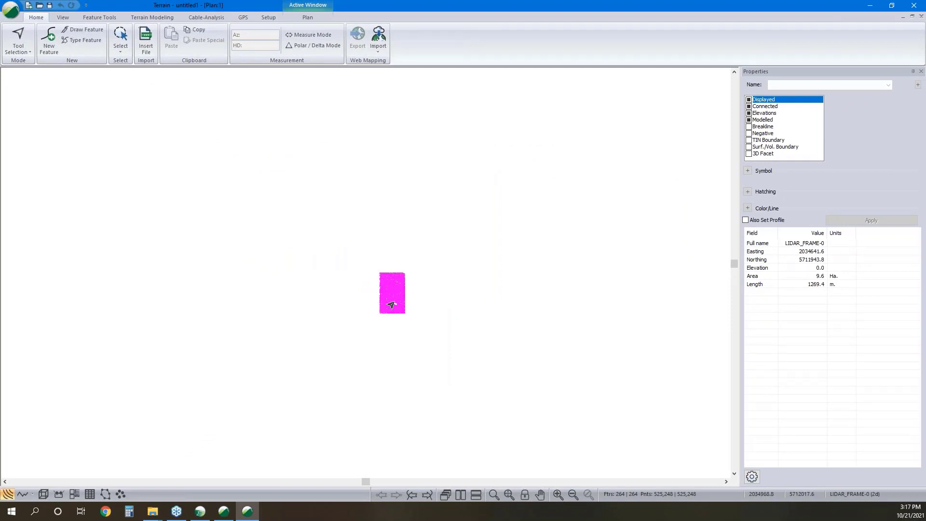
{"action": "left_click", "coordinate": [421, 306]}
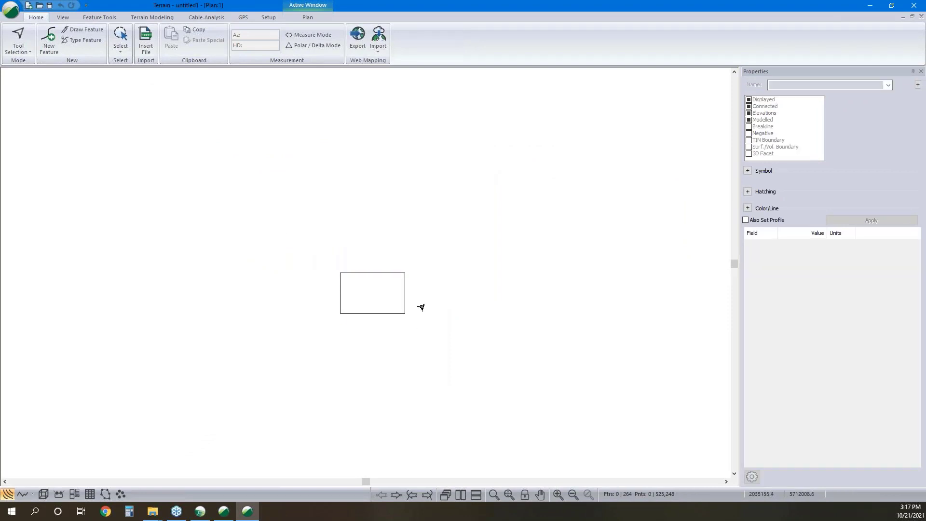
Generate the TIN from the LiDAR points with major and minor contours, using a major interval of 5.
{"action": "left_click", "coordinate": [166, 20]}
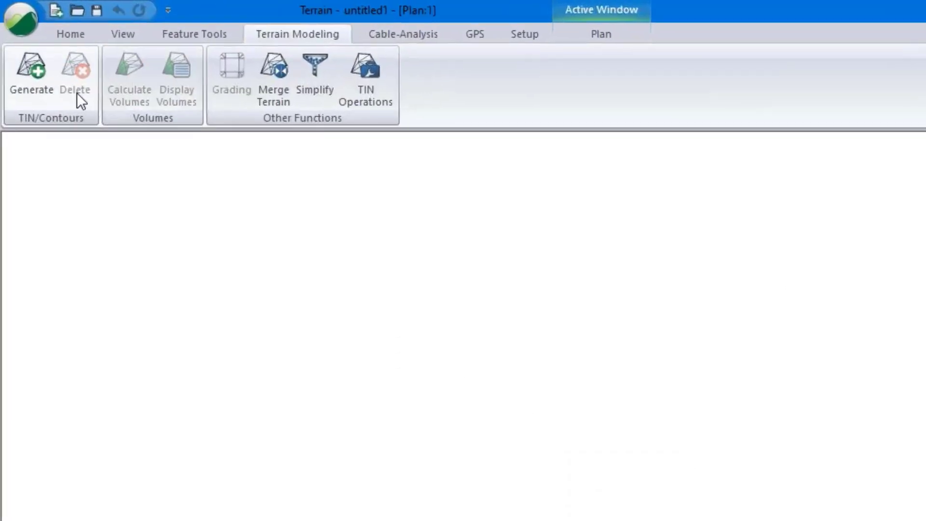
{"action": "left_click", "coordinate": [16, 37]}
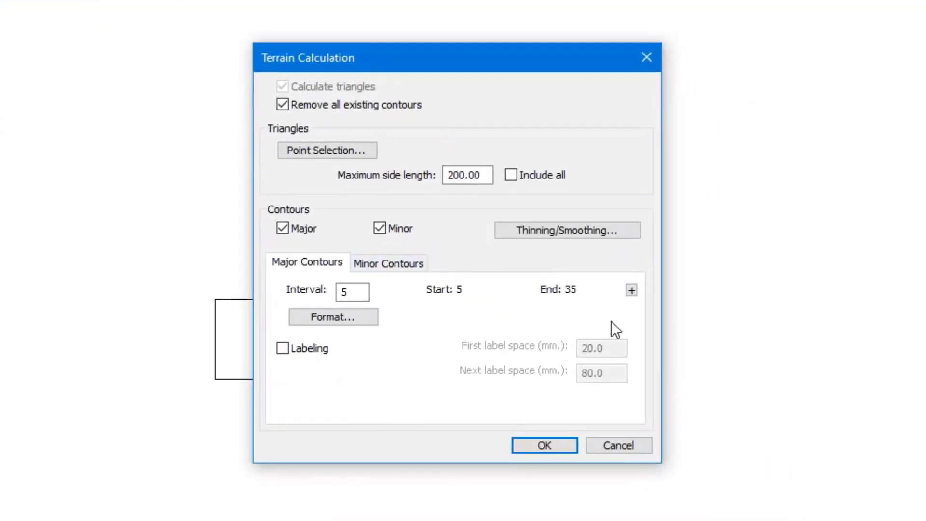
{"action": "left_click", "coordinate": [545, 445]}
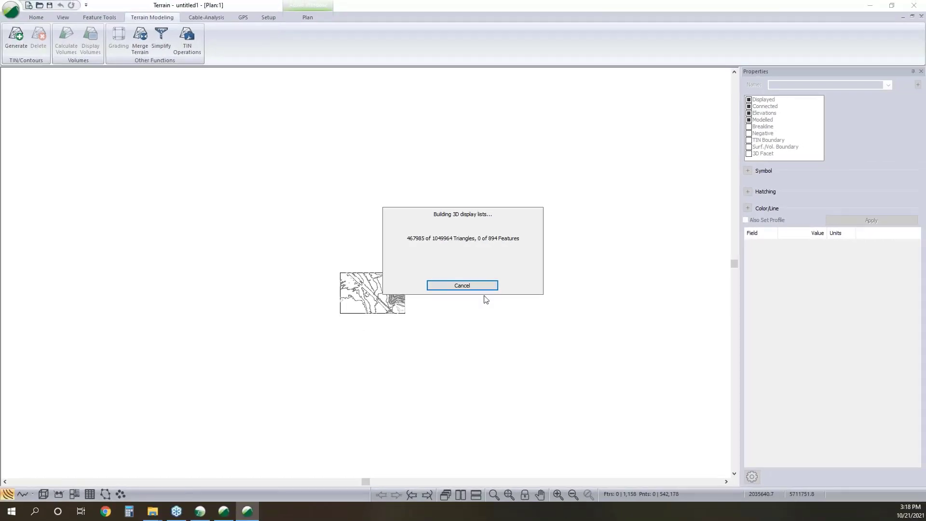
{"action": "scroll", "coordinate": [352, 320], "scroll_direction": "up", "scroll_amount": 3}
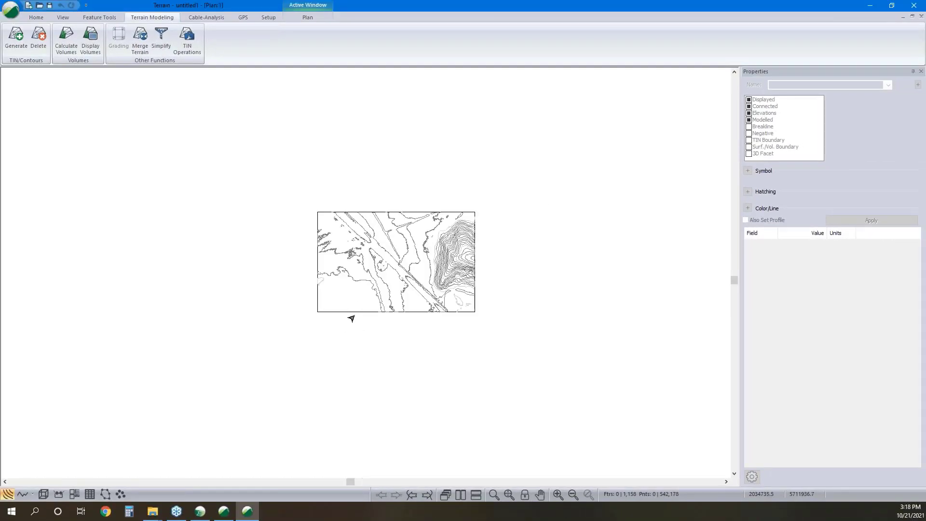
Select the LiDAR frame, load its area from Livemaps and crop the satellite image just outside the frame.
{"action": "left_click", "coordinate": [351, 314]}
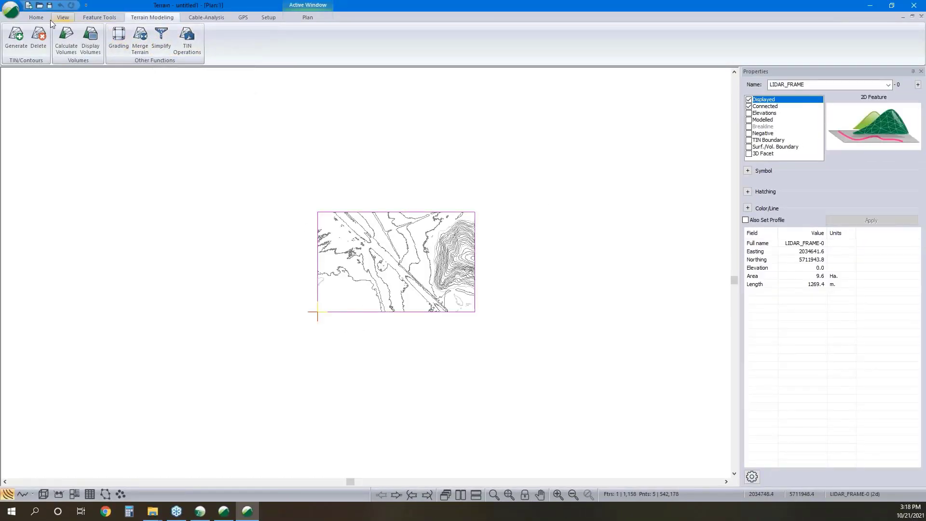
{"action": "left_click", "coordinate": [36, 17]}
{"action": "left_click", "coordinate": [378, 38]}
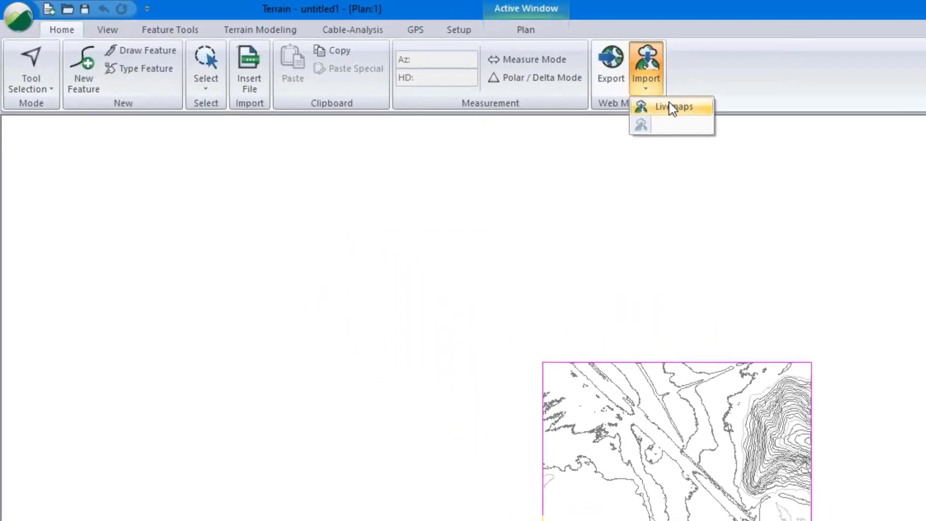
{"action": "left_click", "coordinate": [627, 100]}
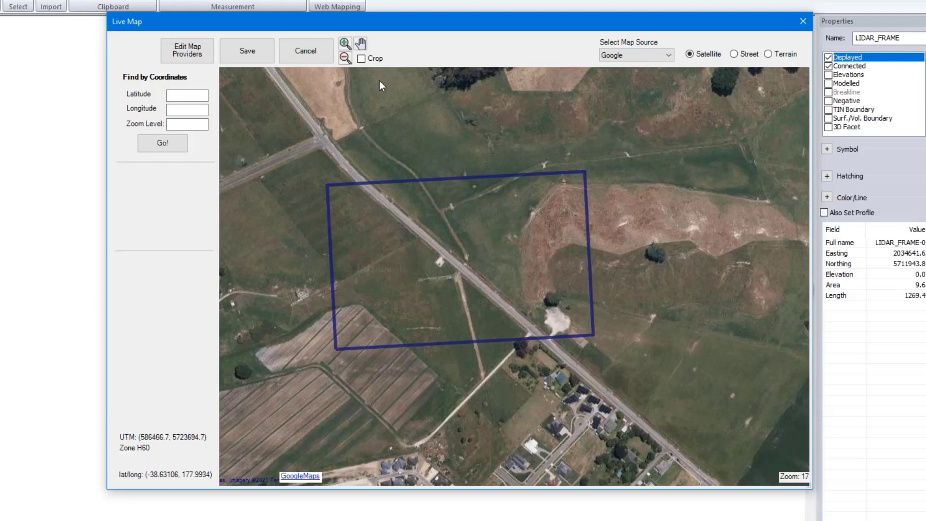
{"action": "left_click", "coordinate": [362, 59]}
{"action": "left_click_drag", "start_coordinate": [312, 157], "coordinate": [613, 359]}
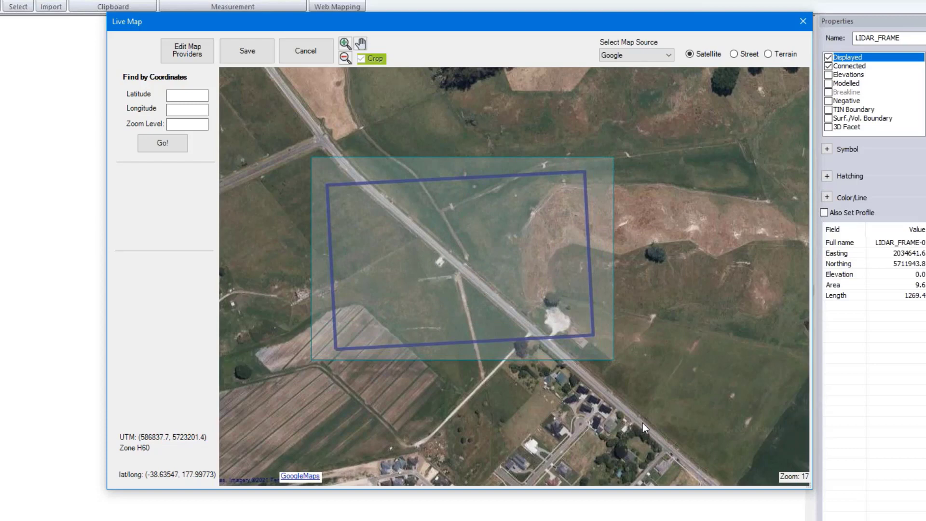
Save the cropped satellite map at zoom 17 as image.jpg in the Culvert Webinar folder.
{"action": "left_click", "coordinate": [263, 53]}
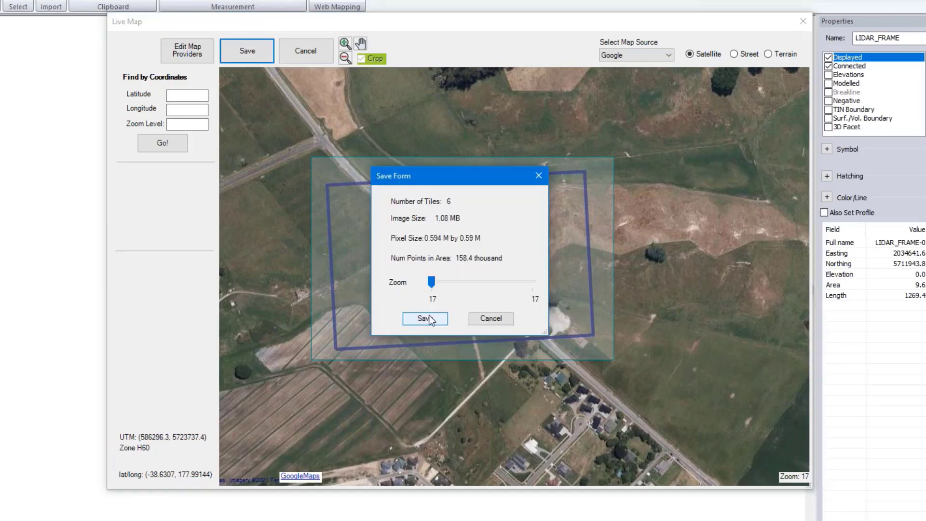
{"action": "left_click", "coordinate": [433, 318]}
{"action": "left_click", "coordinate": [463, 287]}
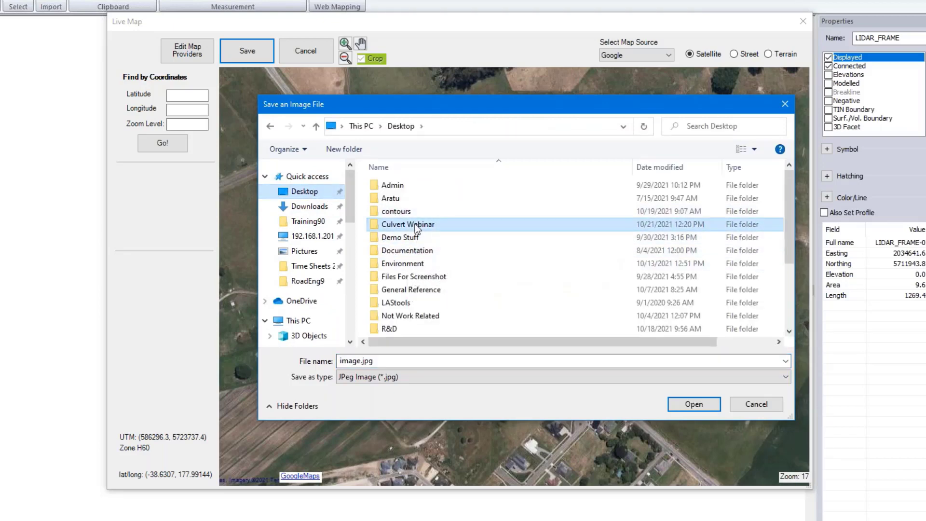
{"action": "double_click", "coordinate": [415, 224]}
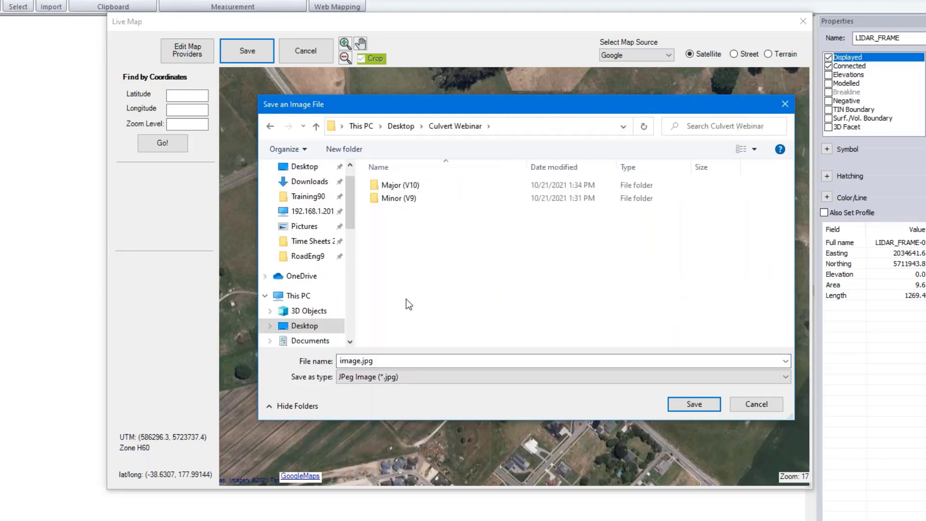
{"action": "left_click", "coordinate": [699, 404]}
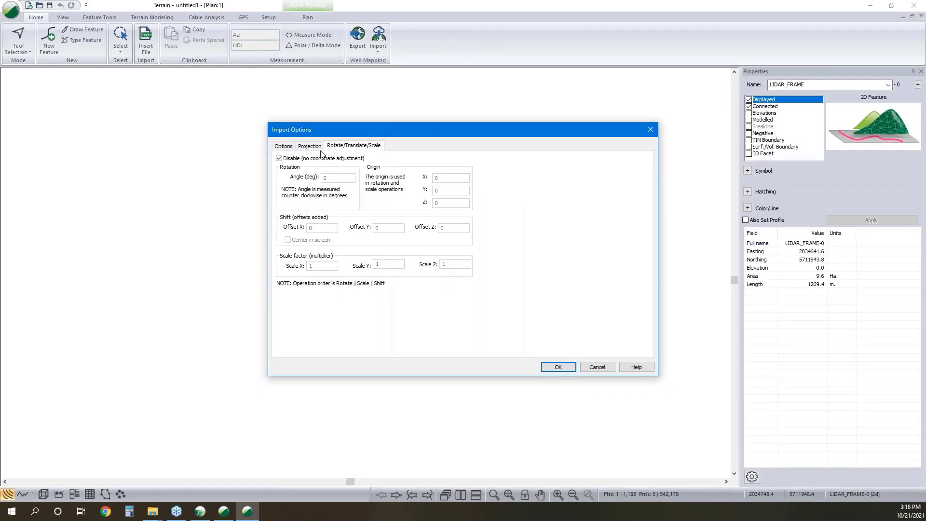
Import the saved image into the terrain, transforming its coordinates to NZGD2000 / New Zealand Transverse Mercator 2000.
{"action": "left_click", "coordinate": [290, 147]}
{"action": "left_click", "coordinate": [560, 368]}
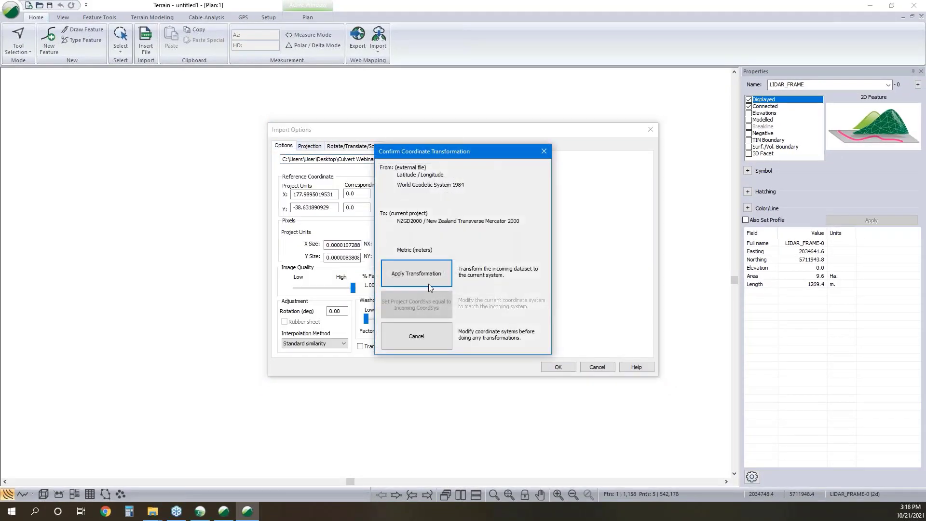
{"action": "left_click", "coordinate": [429, 283]}
{"action": "left_click", "coordinate": [497, 284]}
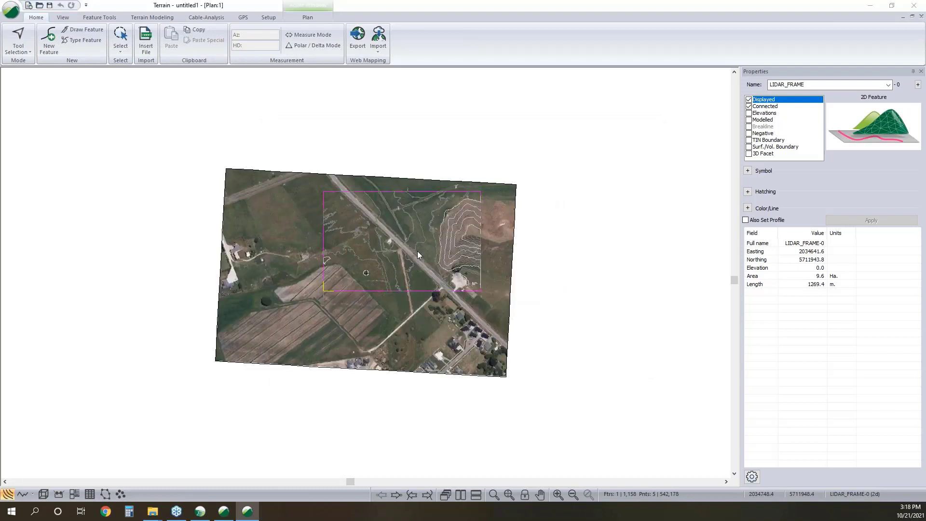
{"action": "left_click", "coordinate": [499, 277]}
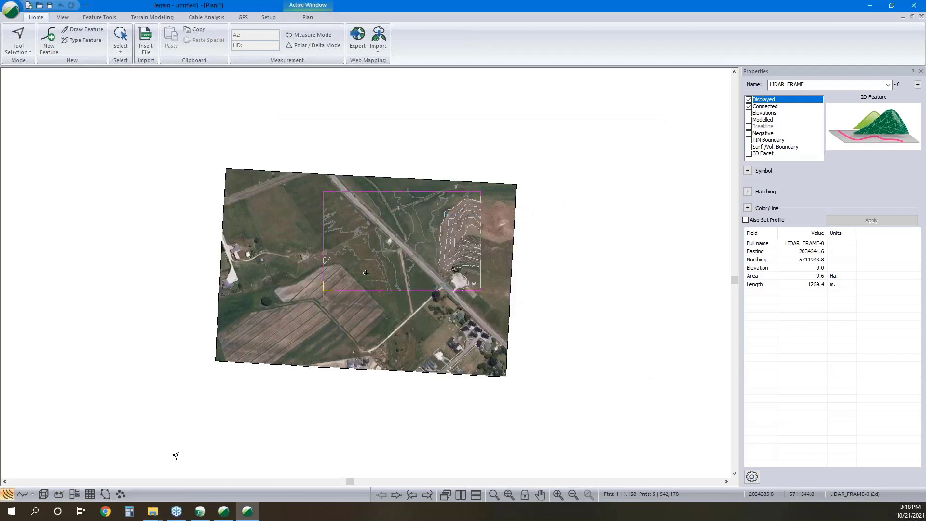
Show the terrain in 3D with the draped plan image turned off and examine the surface along the road.
{"action": "left_click", "coordinate": [43, 494]}
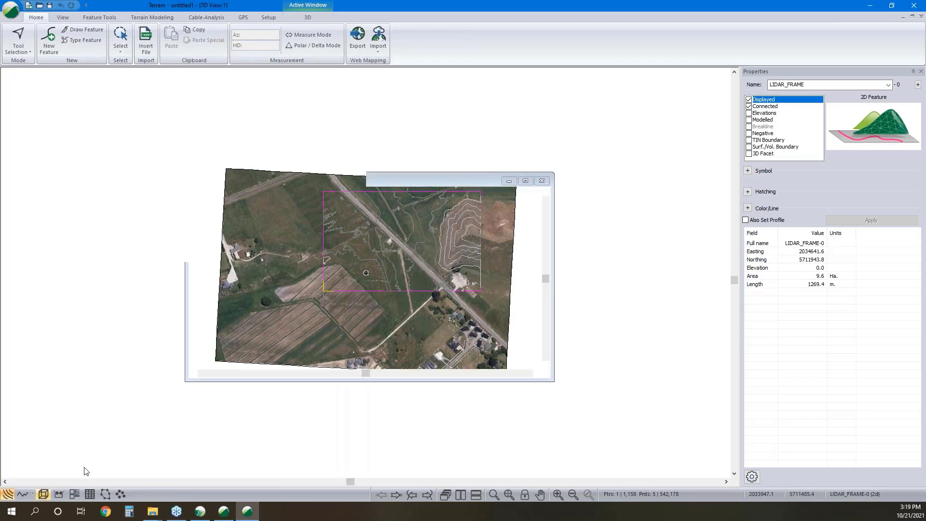
{"action": "right_click", "coordinate": [502, 339]}
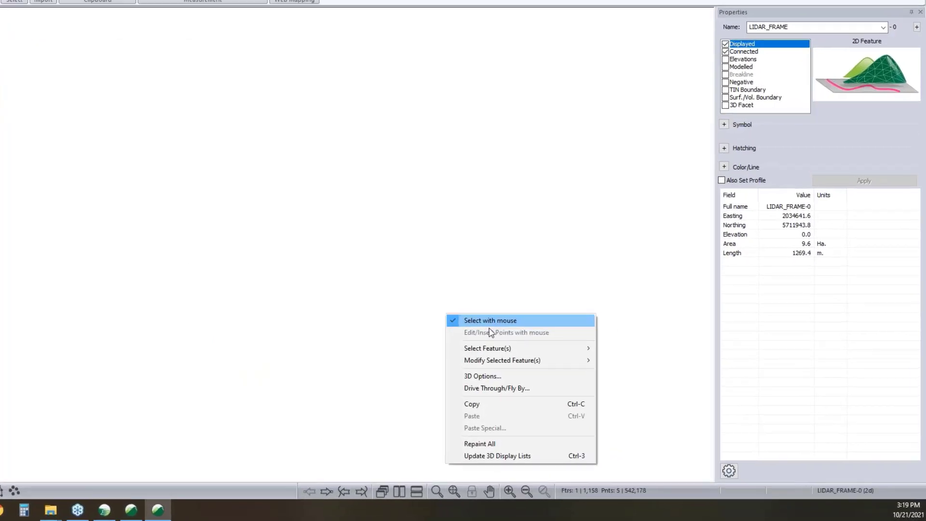
{"action": "left_click", "coordinate": [497, 376]}
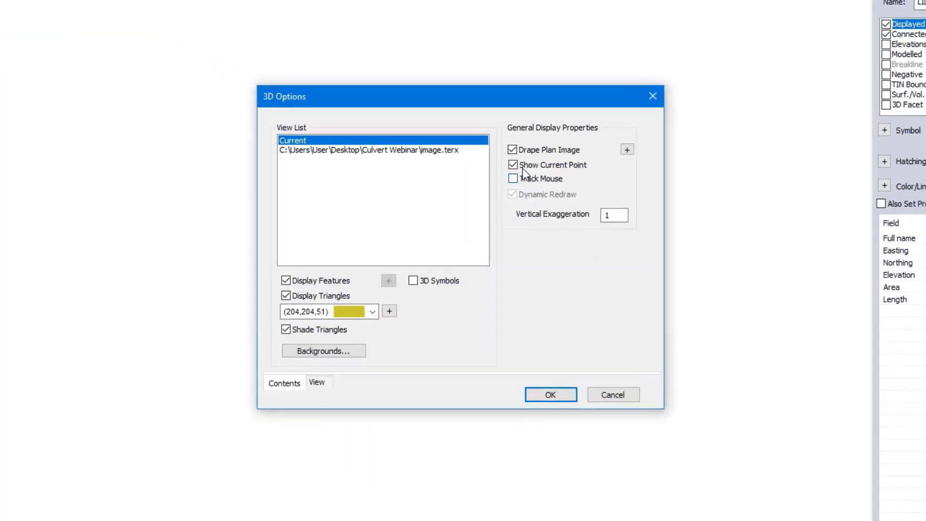
{"action": "left_click", "coordinate": [513, 150]}
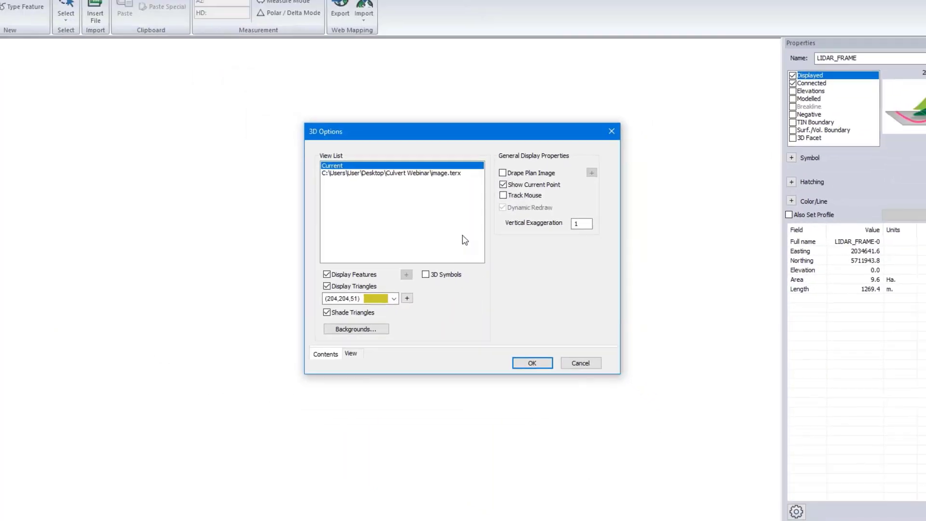
{"action": "left_click", "coordinate": [524, 348]}
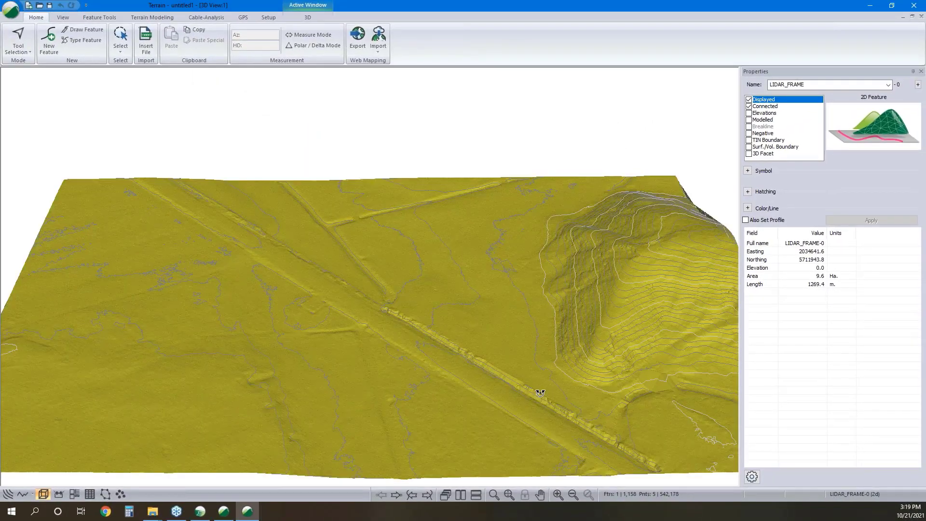
{"action": "left_click_drag", "start_coordinate": [519, 383], "coordinate": [494, 383]}
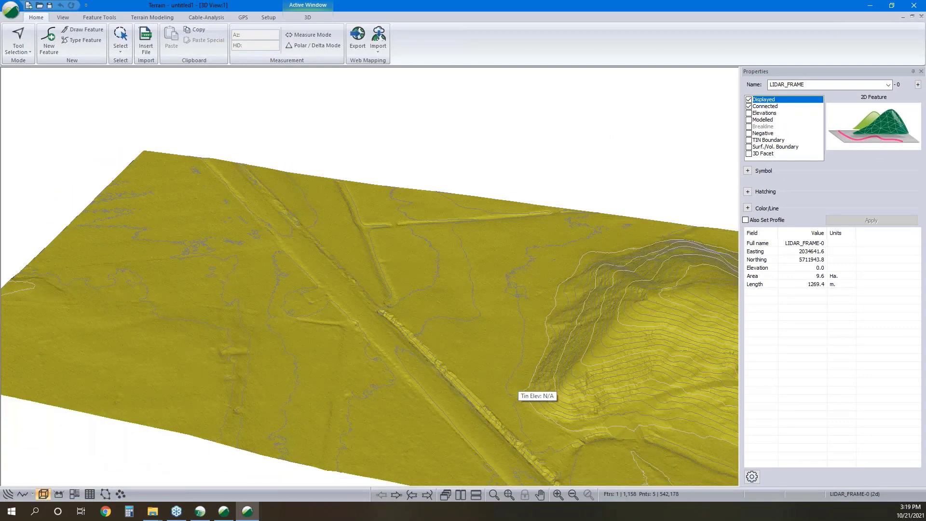
Return to the plan view of the terrain and review the available TIN operations without running any.
{"action": "left_click", "coordinate": [8, 495]}
{"action": "left_click", "coordinate": [21, 475]}
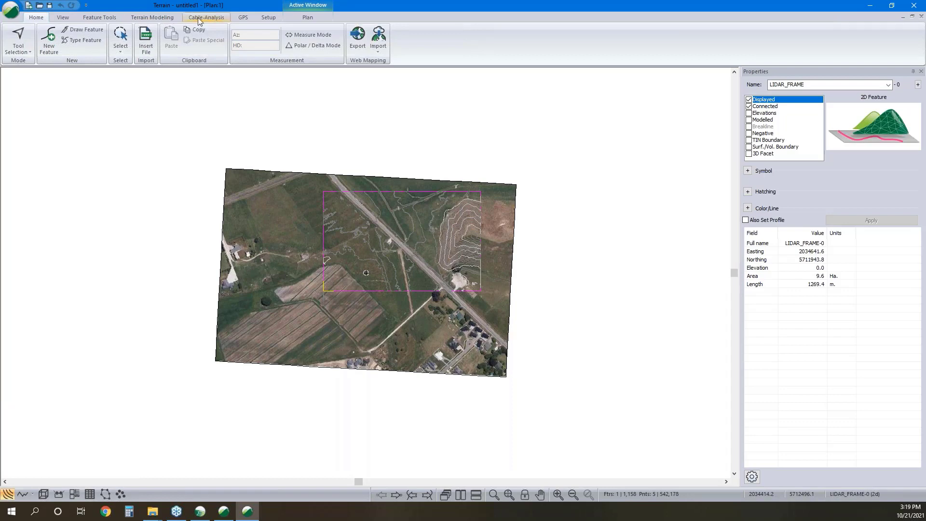
{"action": "left_click", "coordinate": [152, 17]}
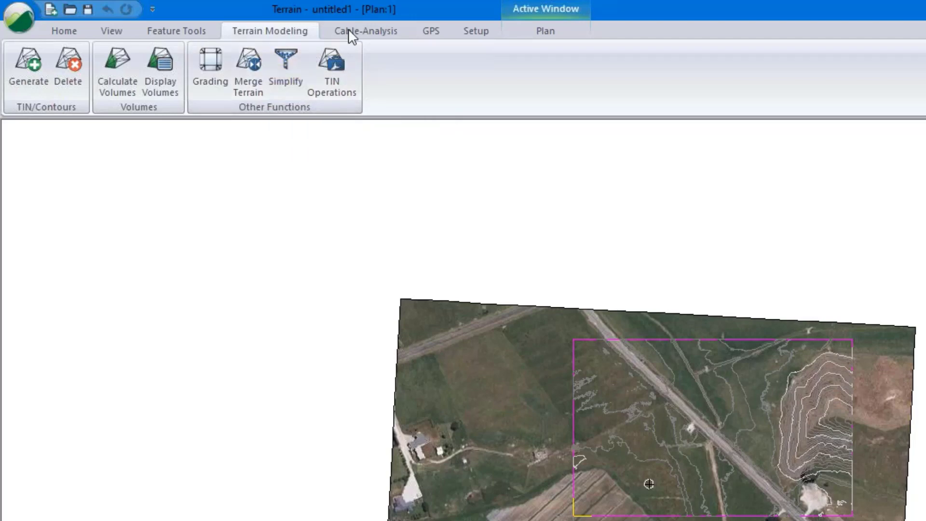
{"action": "left_click", "coordinate": [332, 76]}
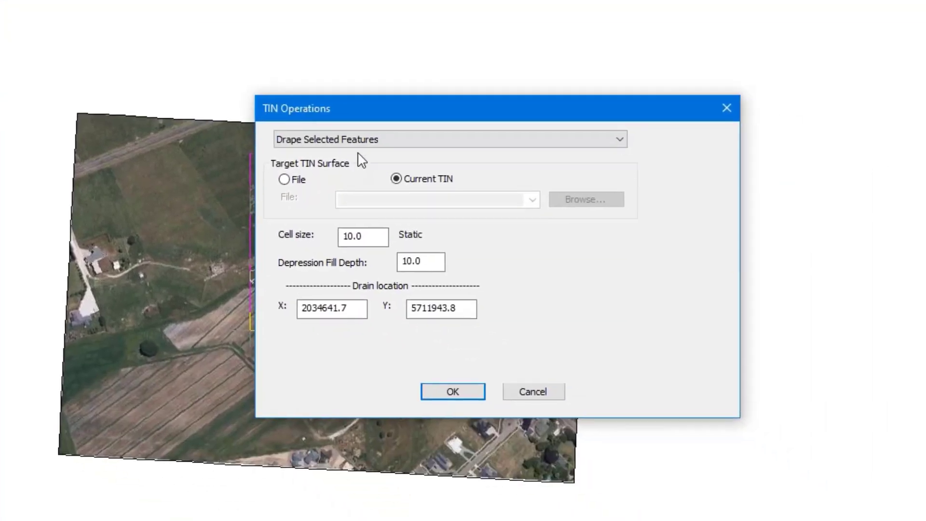
{"action": "left_click", "coordinate": [329, 123]}
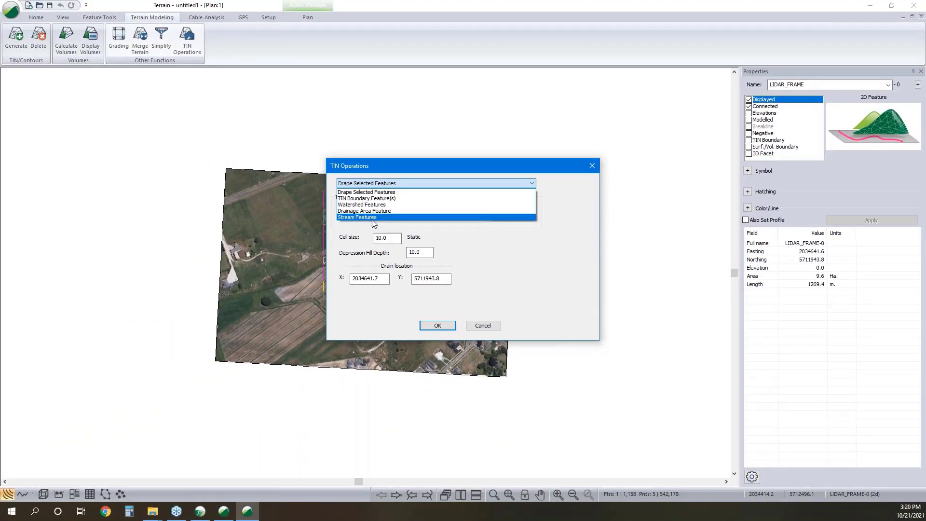
{"action": "left_click", "coordinate": [482, 325]}
{"action": "left_click", "coordinate": [483, 326]}
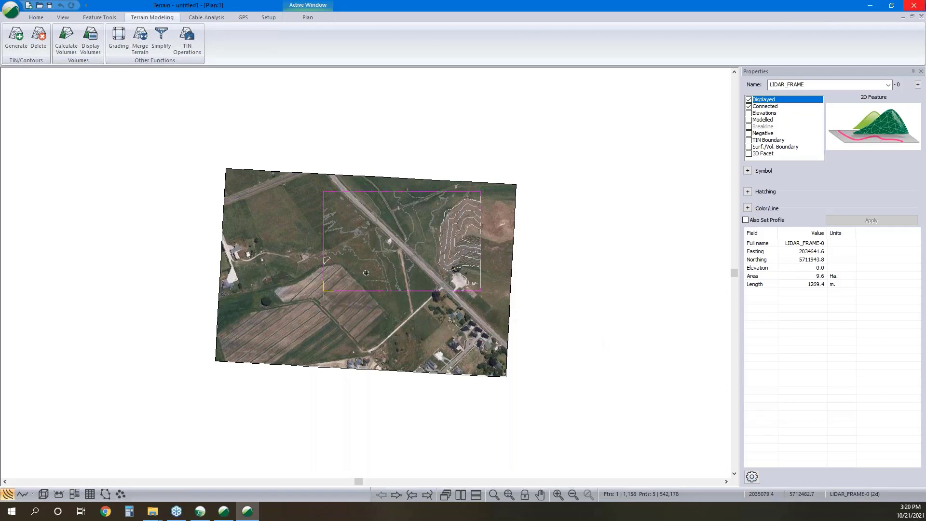
Minimize the terrain, launch the RoadEng10 Location module and start a new design file.
{"action": "left_click", "coordinate": [869, 6]}
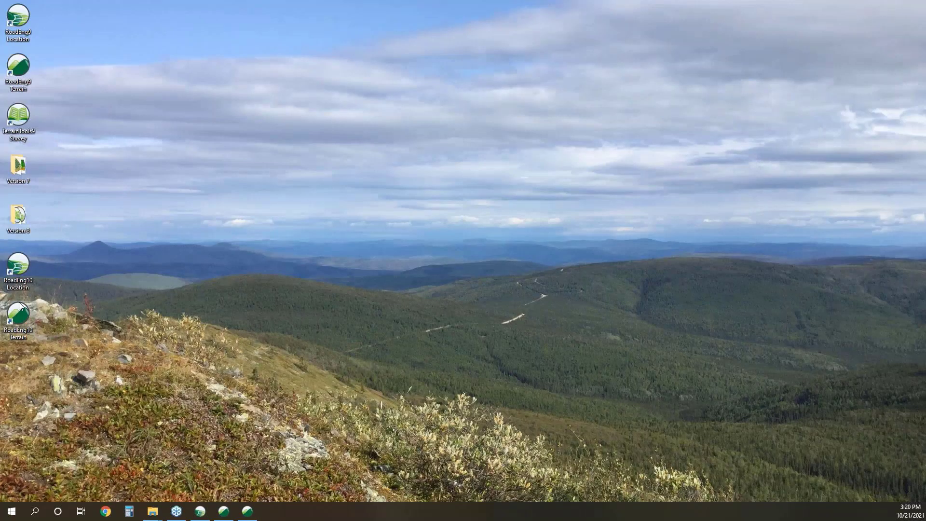
{"action": "double_click", "coordinate": [22, 270]}
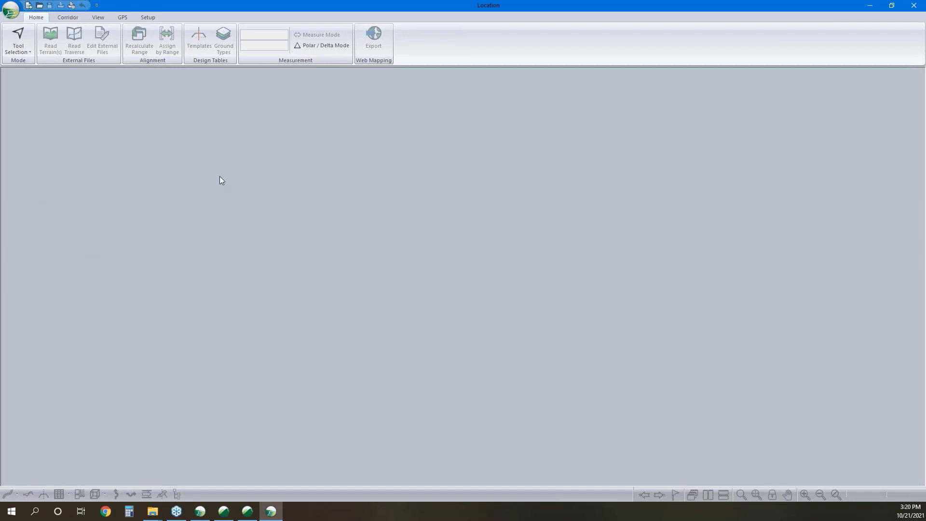
{"action": "left_click", "coordinate": [10, 9]}
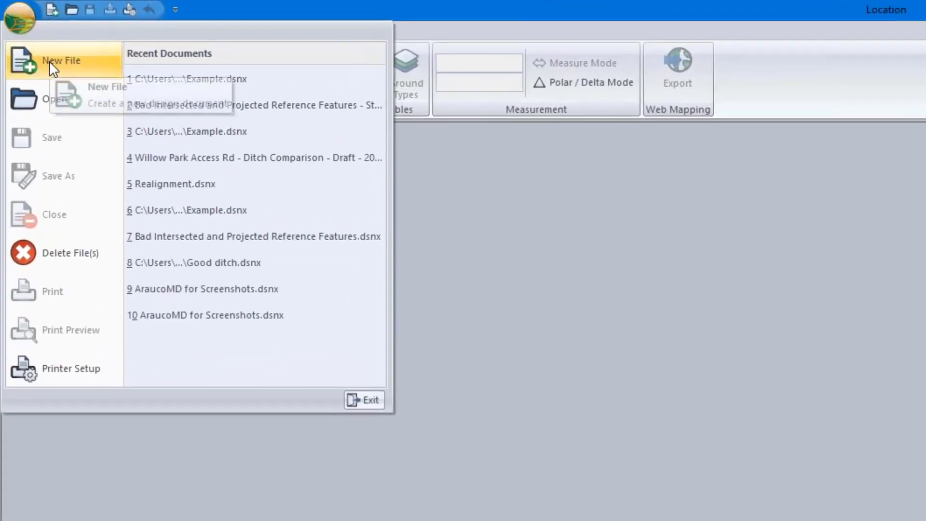
{"action": "left_click", "coordinate": [51, 62]}
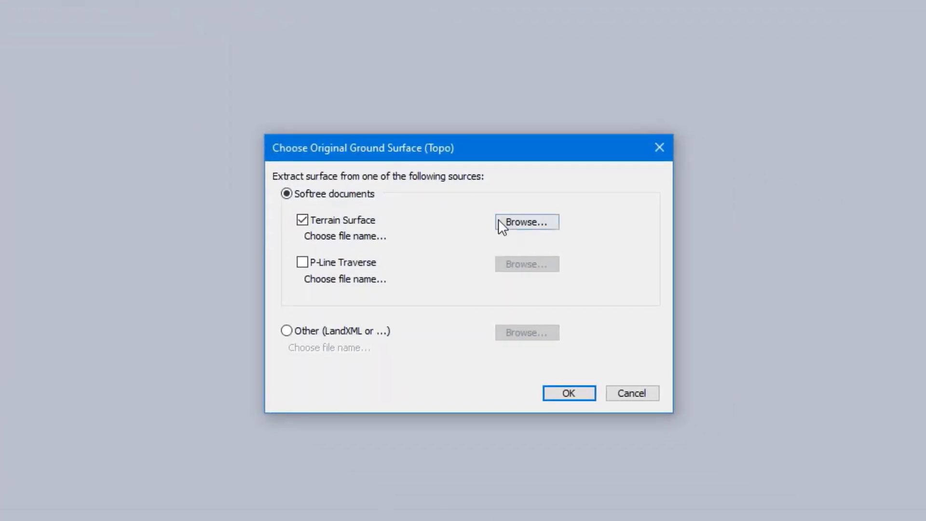
Use topo.terx from the Culvert Webinar Major (V10) folder as the original ground surface and start the alignment at the center of terrain.
{"action": "left_click", "coordinate": [514, 221]}
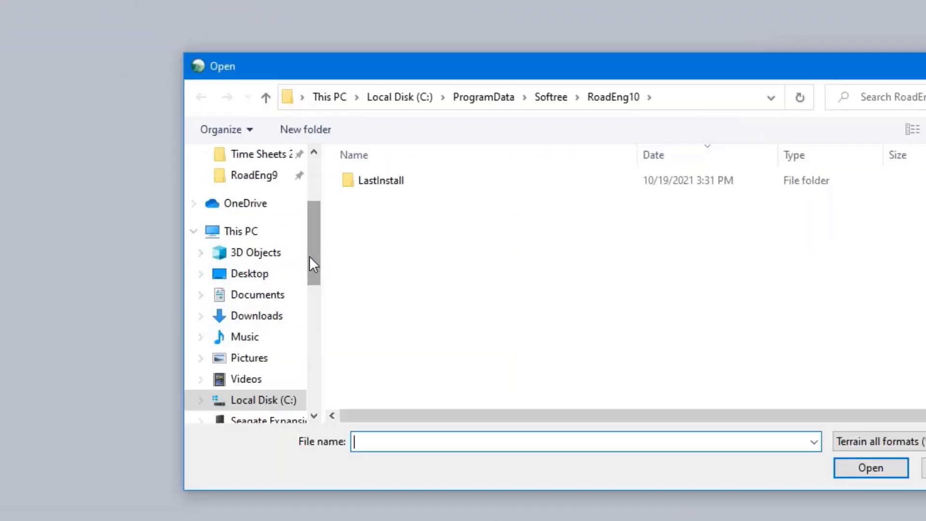
{"action": "left_click_drag", "start_coordinate": [310, 257], "coordinate": [324, 201]}
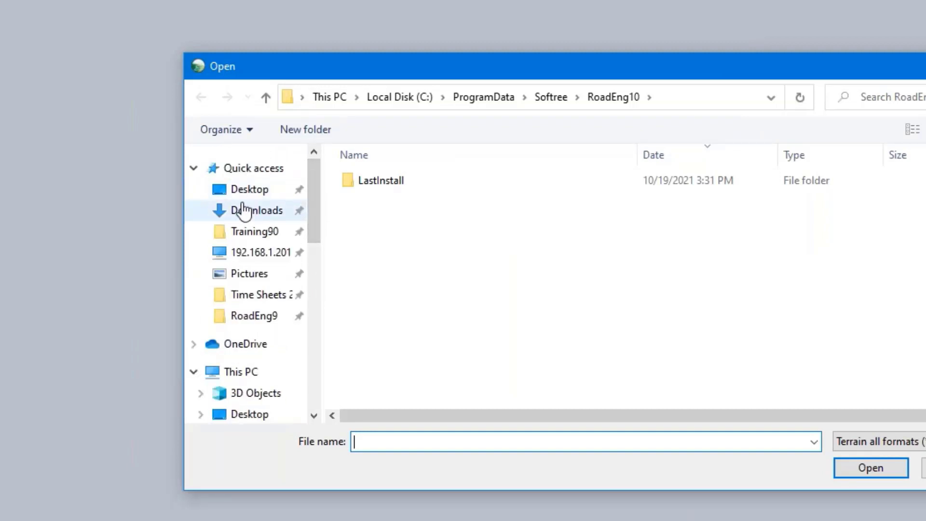
{"action": "left_click", "coordinate": [254, 191]}
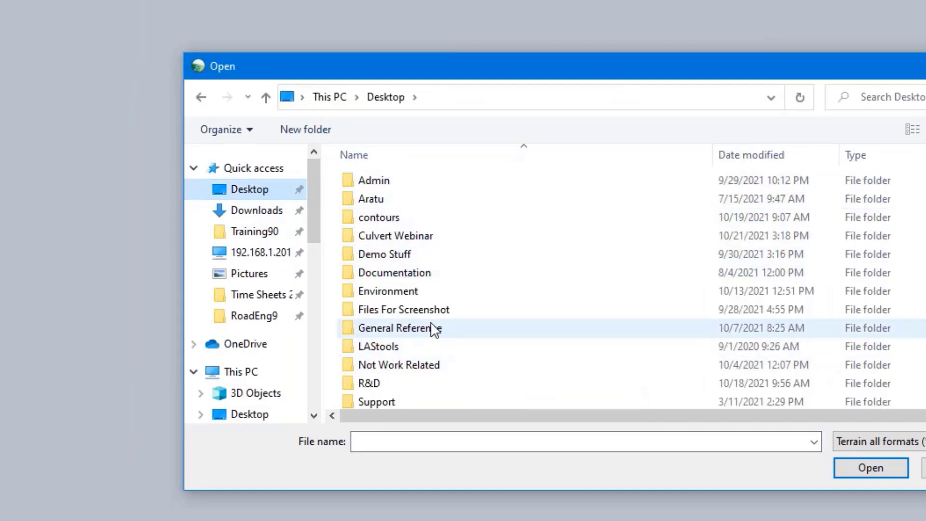
{"action": "scroll", "coordinate": [420, 226], "scroll_direction": "down", "scroll_amount": 1}
{"action": "scroll", "coordinate": [405, 242], "scroll_direction": "up", "scroll_amount": 1}
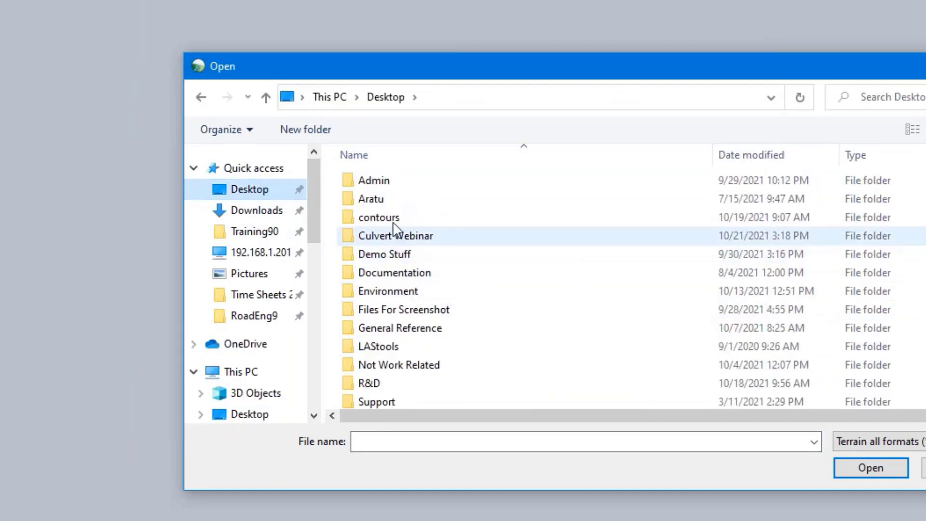
{"action": "double_click", "coordinate": [405, 237]}
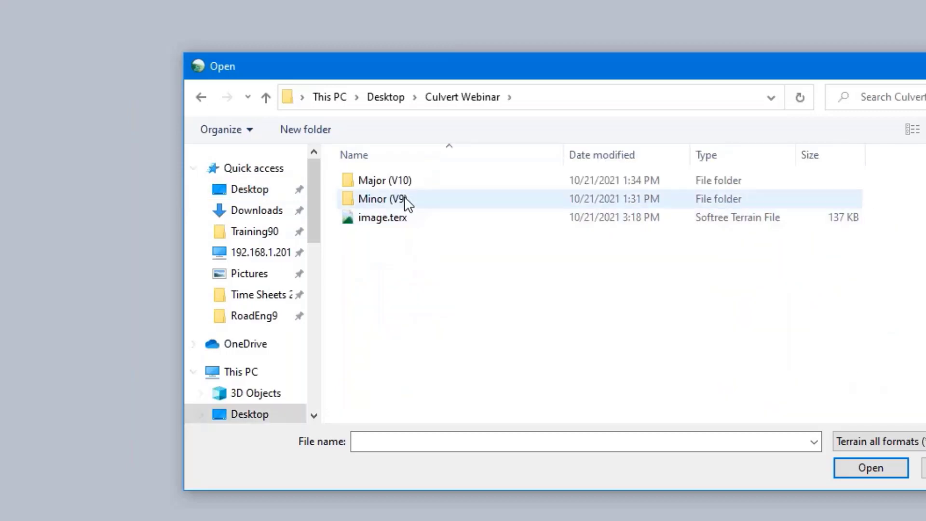
{"action": "left_click", "coordinate": [404, 183]}
{"action": "double_click", "coordinate": [406, 183]}
{"action": "left_click", "coordinate": [398, 236]}
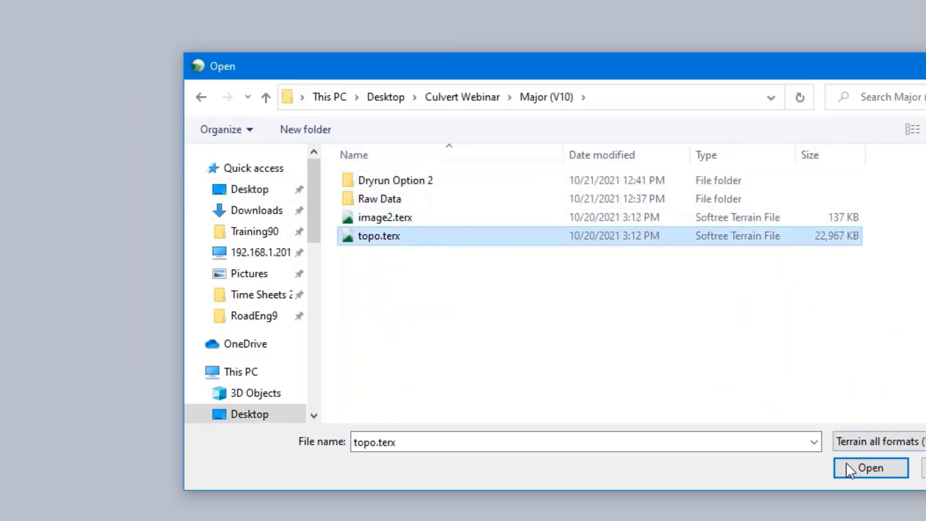
{"action": "left_click", "coordinate": [855, 467]}
{"action": "left_click", "coordinate": [580, 392]}
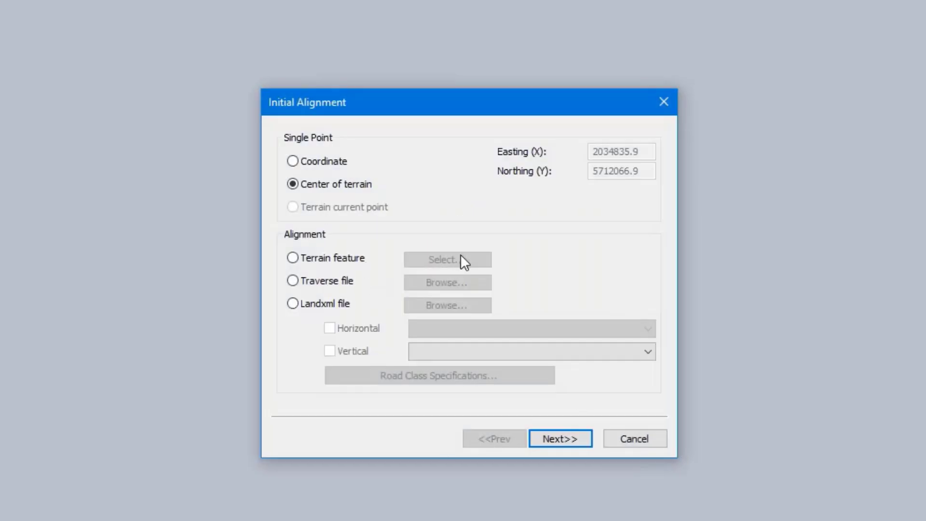
{"action": "left_click", "coordinate": [563, 441]}
{"action": "left_click", "coordinate": [564, 441]}
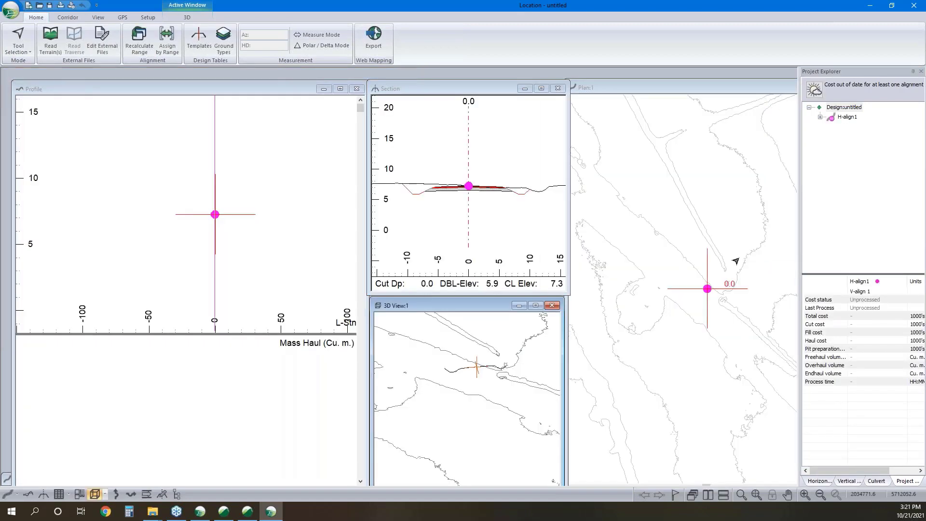
Add image2.terx to the plan window's background files and move it above topo.terx.
{"action": "right_click", "coordinate": [676, 235]}
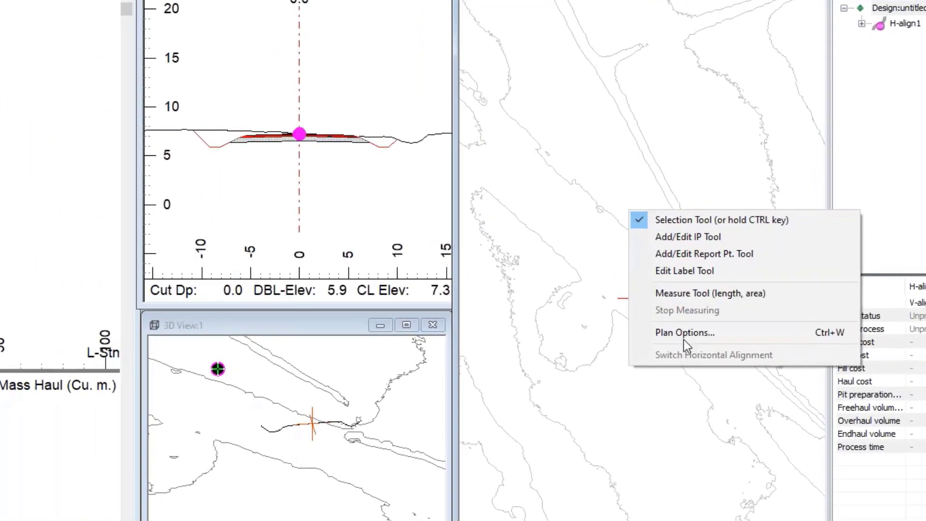
{"action": "left_click", "coordinate": [685, 335]}
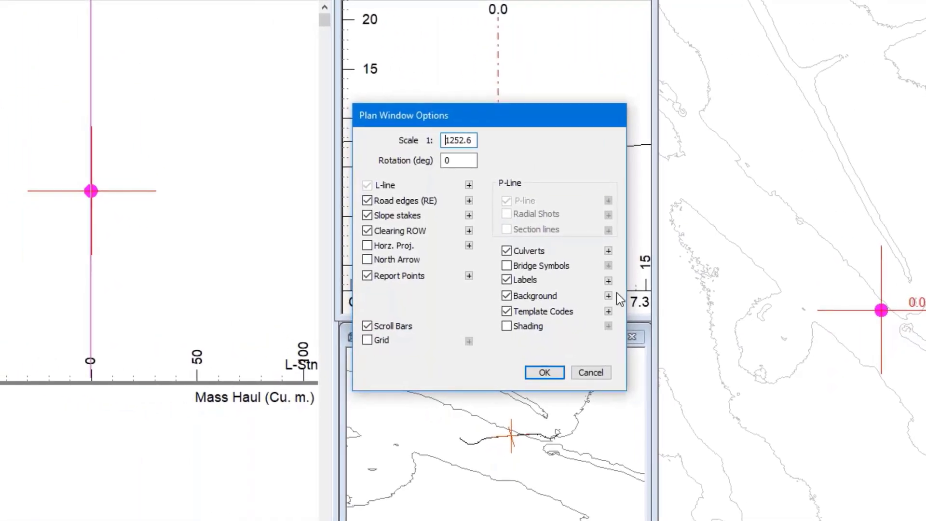
{"action": "left_click", "coordinate": [609, 296]}
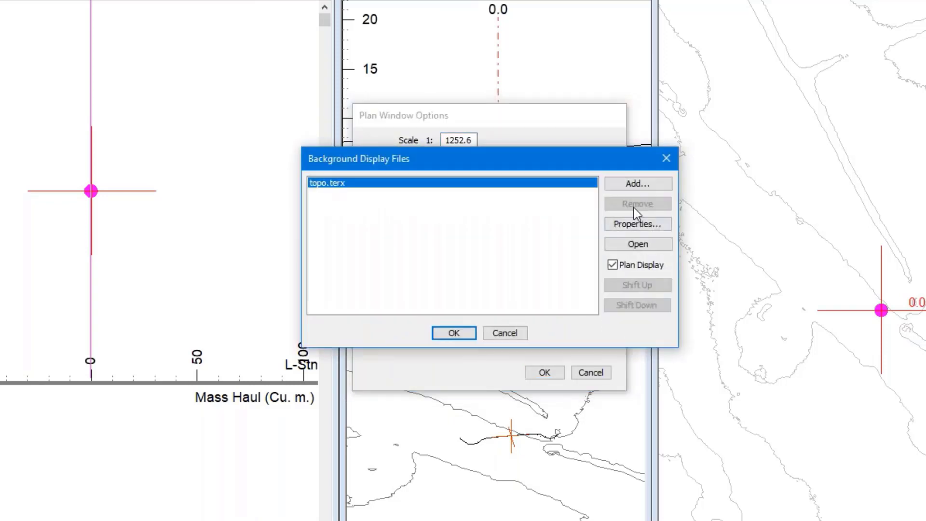
{"action": "left_click", "coordinate": [641, 184]}
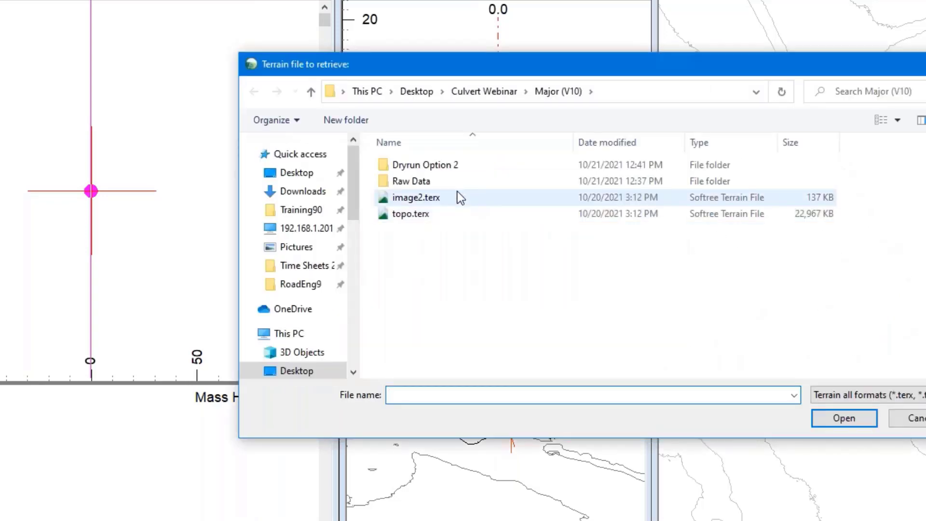
{"action": "left_click", "coordinate": [458, 193]}
{"action": "left_click", "coordinate": [835, 415]}
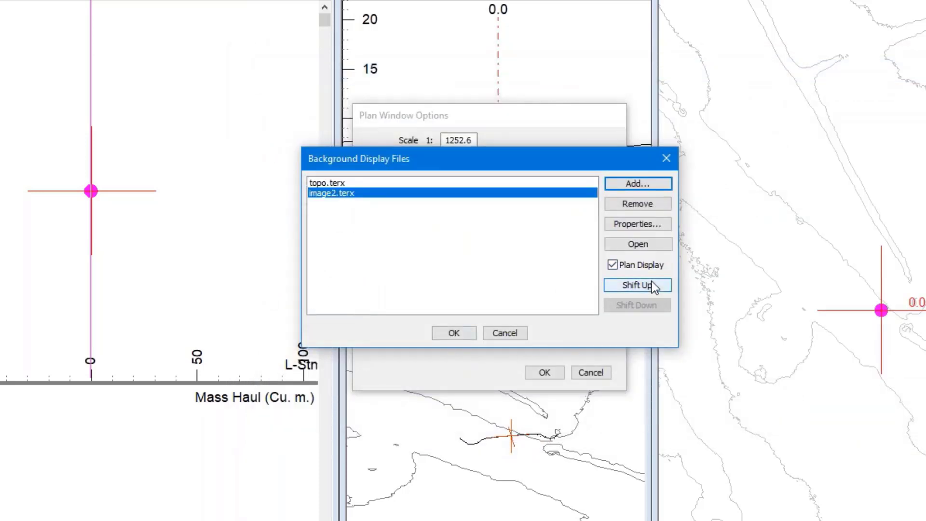
{"action": "left_click", "coordinate": [651, 284]}
{"action": "left_click", "coordinate": [464, 333]}
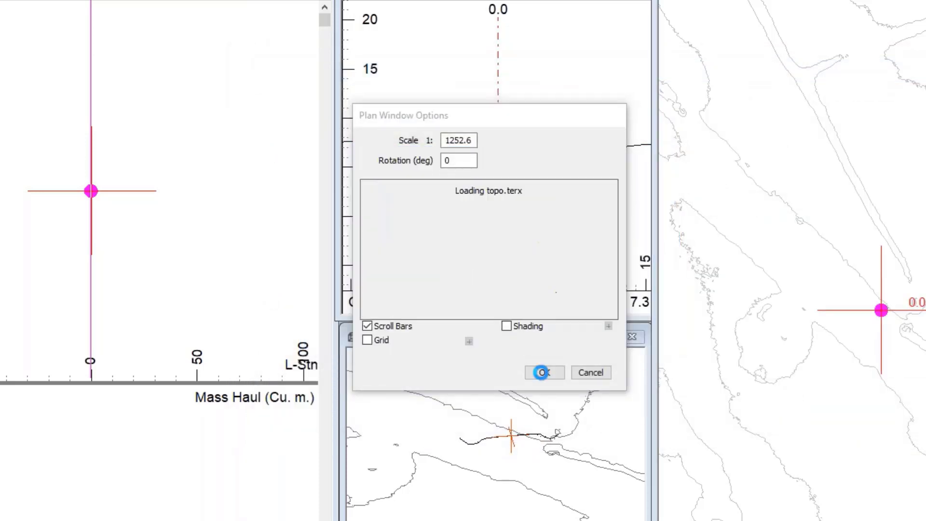
{"action": "left_click", "coordinate": [543, 373]}
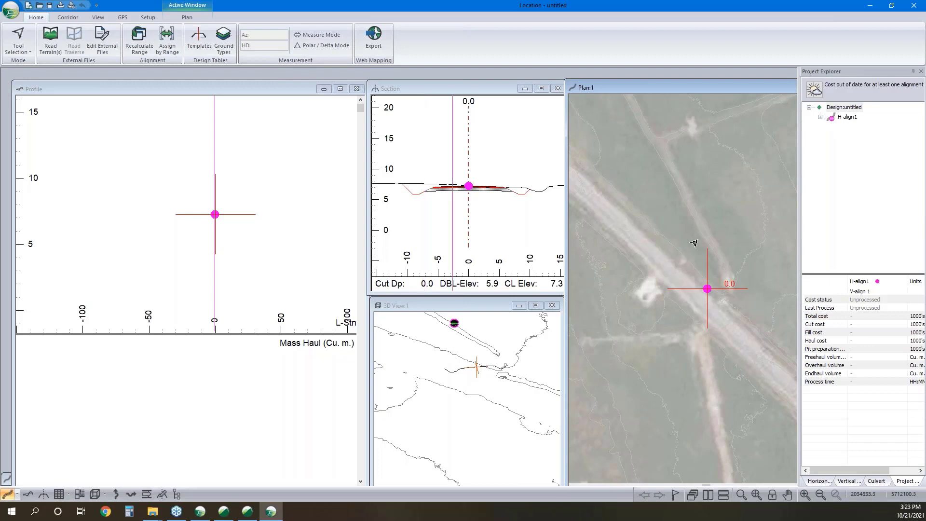
Open the Template Editor and examine the Culvert template's Penstock component, lowering its preview below the ground line.
{"action": "middle_click_drag", "start_coordinate": [703, 325], "coordinate": [692, 289]}
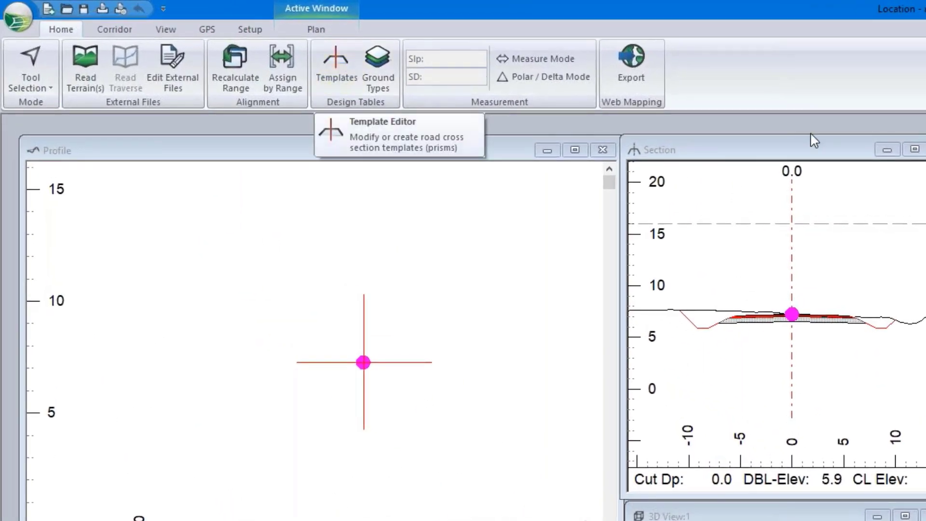
{"action": "left_click", "coordinate": [331, 72]}
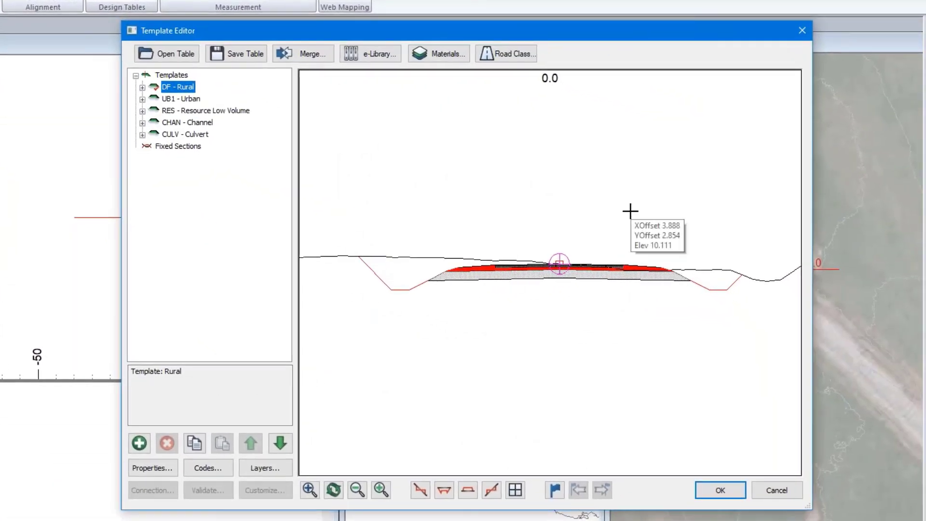
{"action": "left_click", "coordinate": [187, 122]}
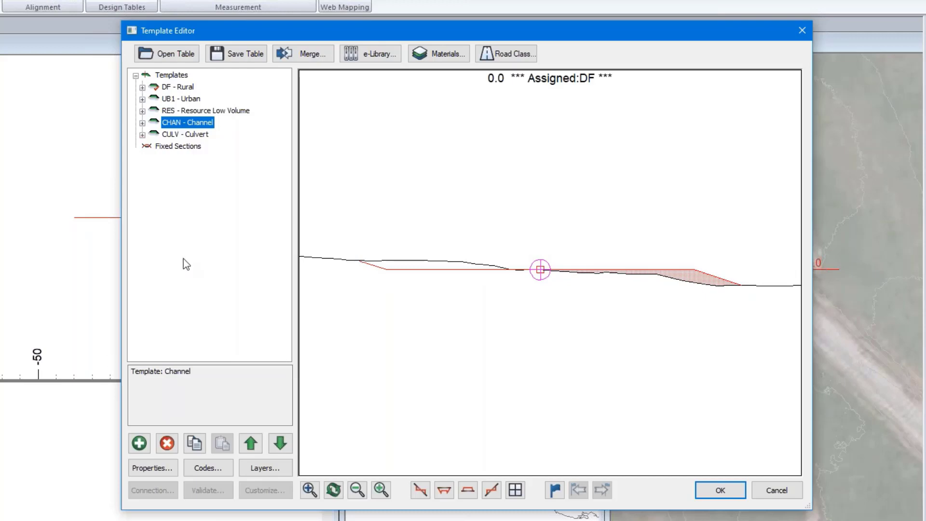
{"action": "left_click", "coordinate": [143, 134]}
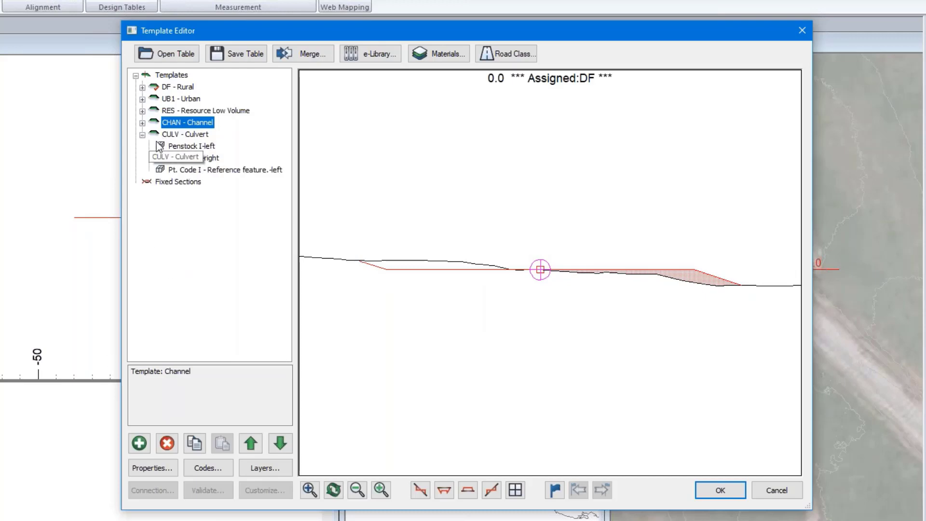
{"action": "left_click", "coordinate": [186, 148]}
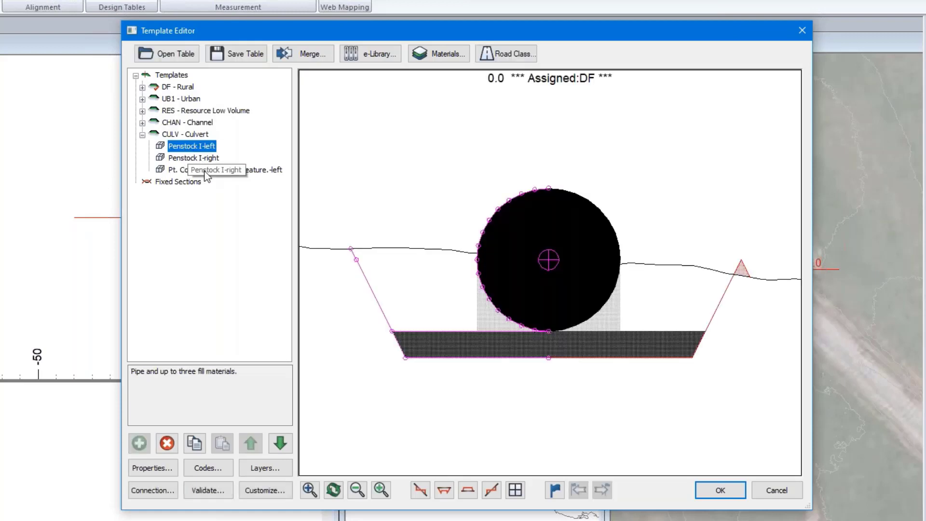
{"action": "mouse_move", "coordinate": [573, 258]}
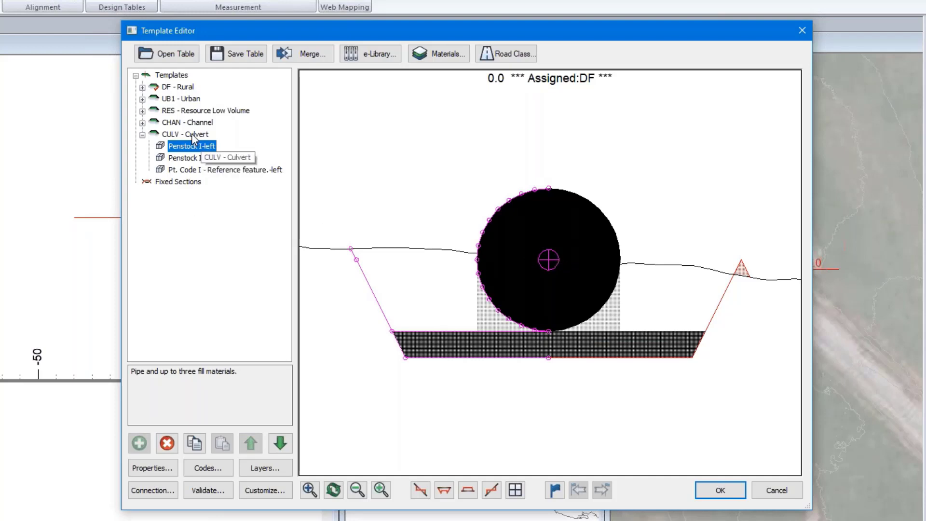
{"action": "left_click_drag", "start_coordinate": [529, 242], "coordinate": [538, 302]}
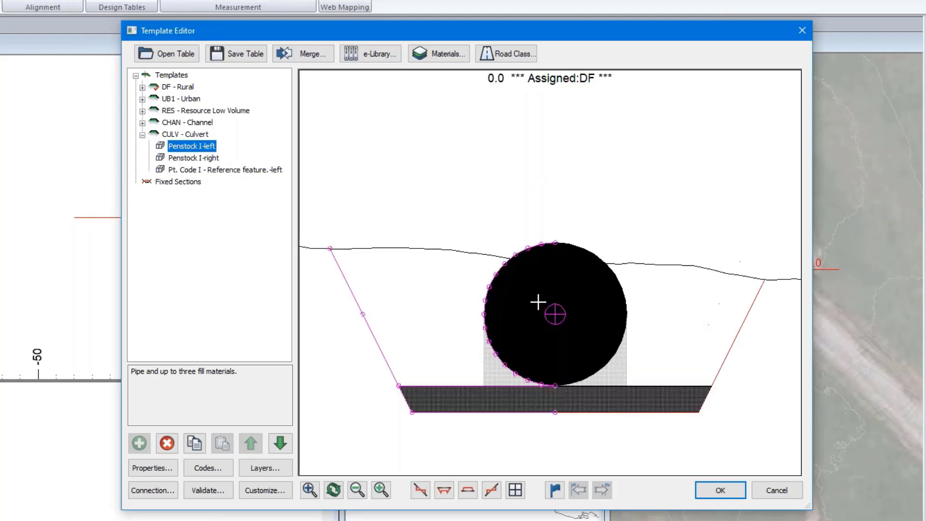
Preview the Channel template lowered below the ground line, and close the Template Editor.
{"action": "left_click", "coordinate": [203, 124]}
{"action": "left_click_drag", "start_coordinate": [604, 265], "coordinate": [584, 310]}
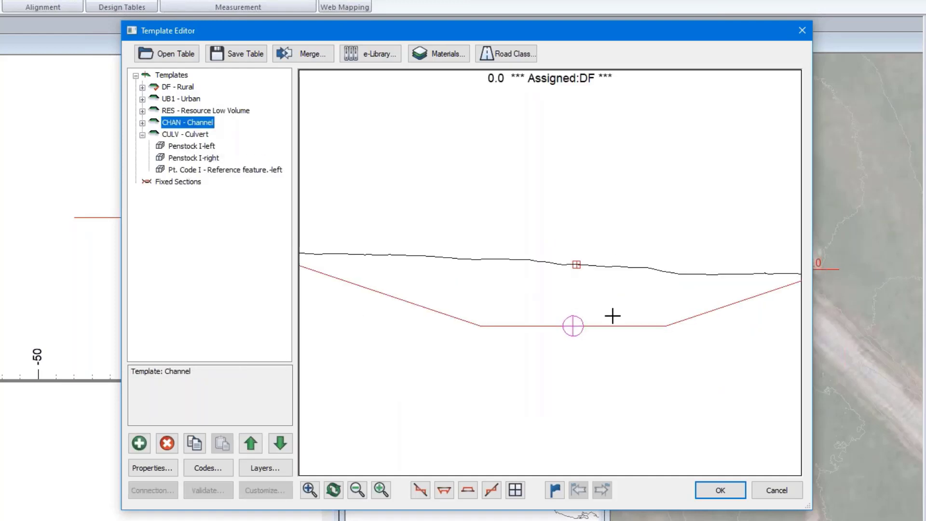
{"action": "scroll", "coordinate": [562, 336], "scroll_direction": "down", "scroll_amount": 2}
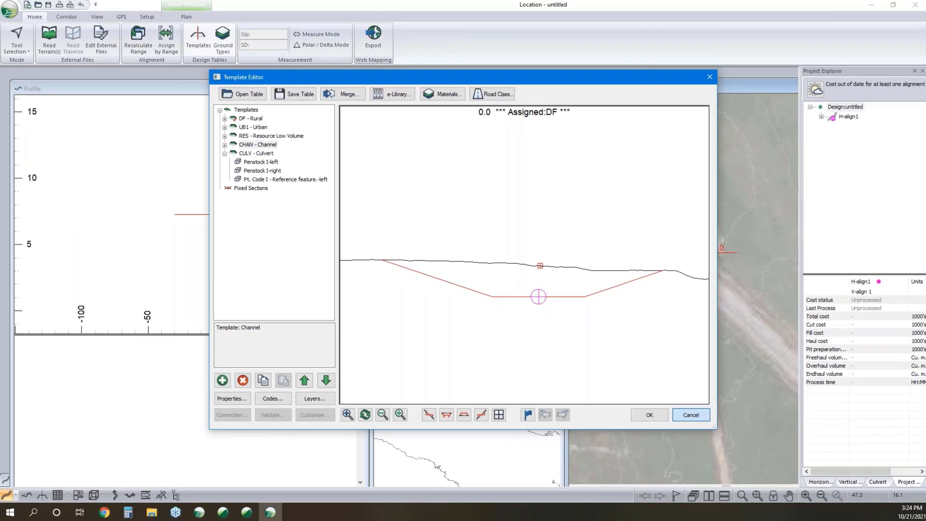
{"action": "left_click", "coordinate": [720, 491]}
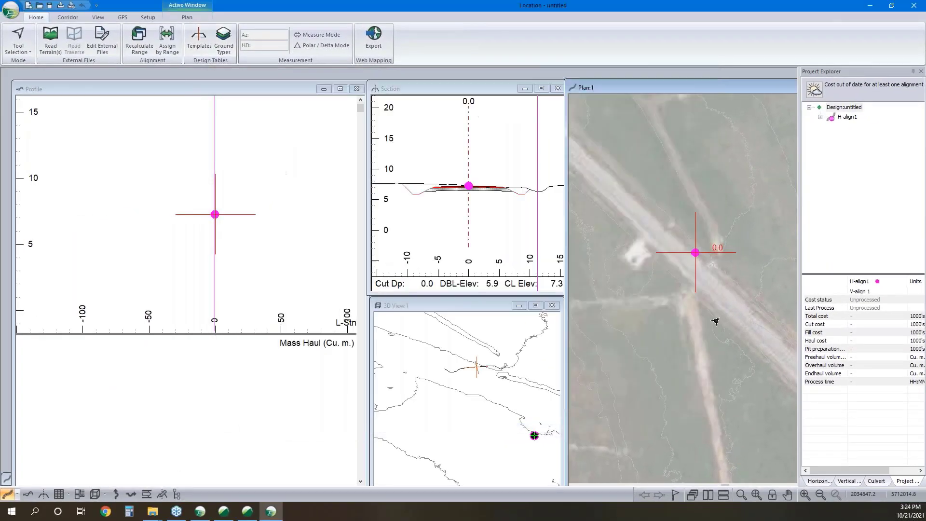
{"action": "middle_click_drag", "start_coordinate": [702, 294], "coordinate": [682, 244]}
{"action": "scroll", "coordinate": [683, 245], "scroll_direction": "down", "scroll_amount": 2}
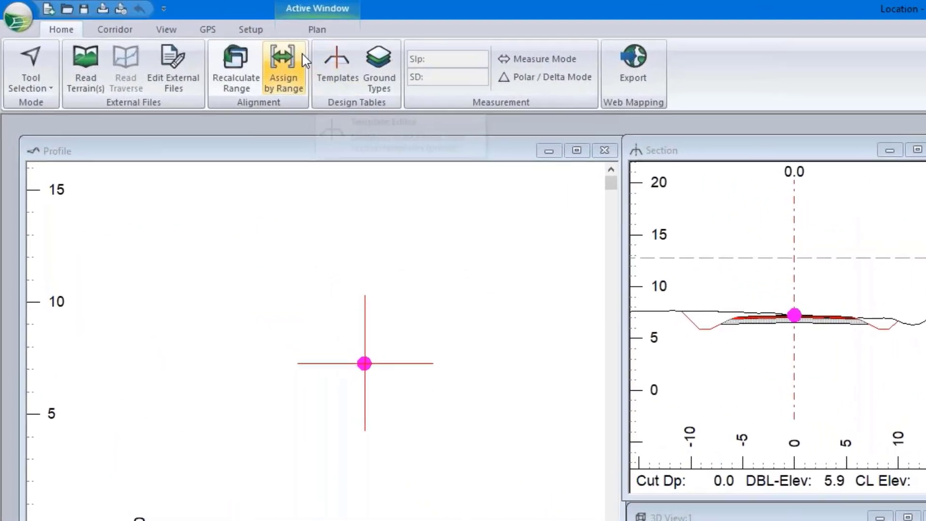
Assign the CHAN Channel template to the alignment's full station range on both sides and recalculate all cross sections.
{"action": "left_click", "coordinate": [297, 67]}
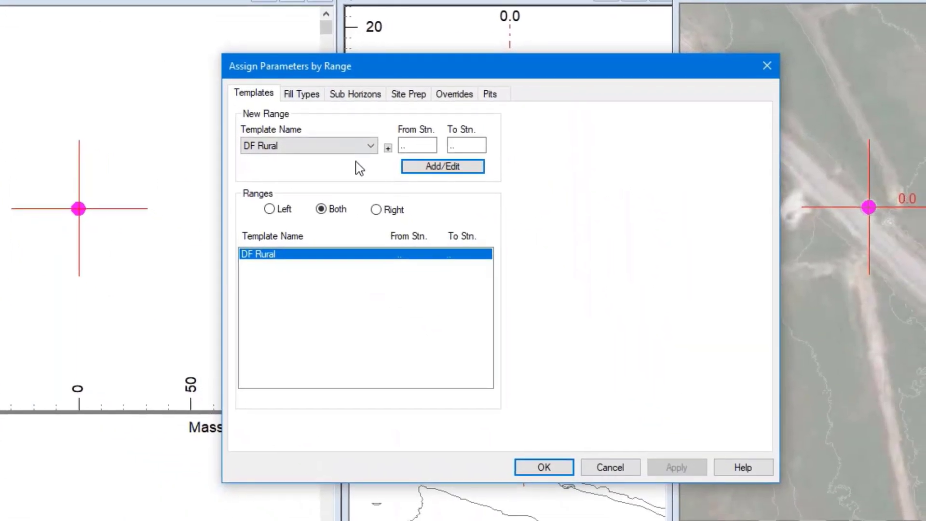
{"action": "left_click", "coordinate": [325, 149]}
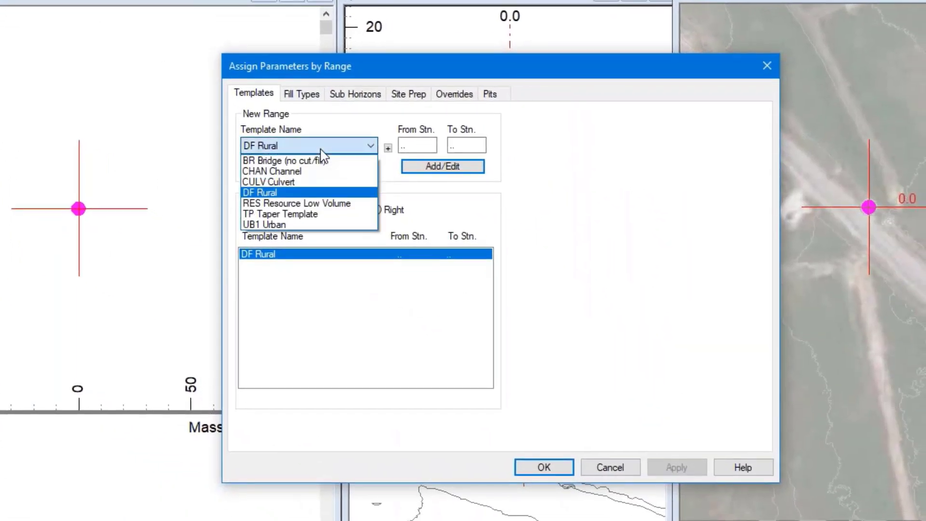
{"action": "left_click", "coordinate": [298, 172]}
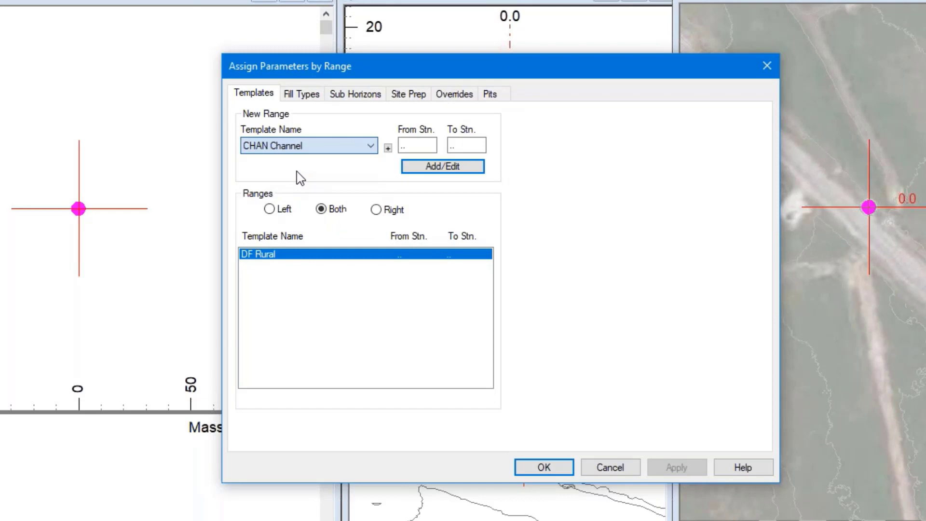
{"action": "left_click", "coordinate": [471, 168]}
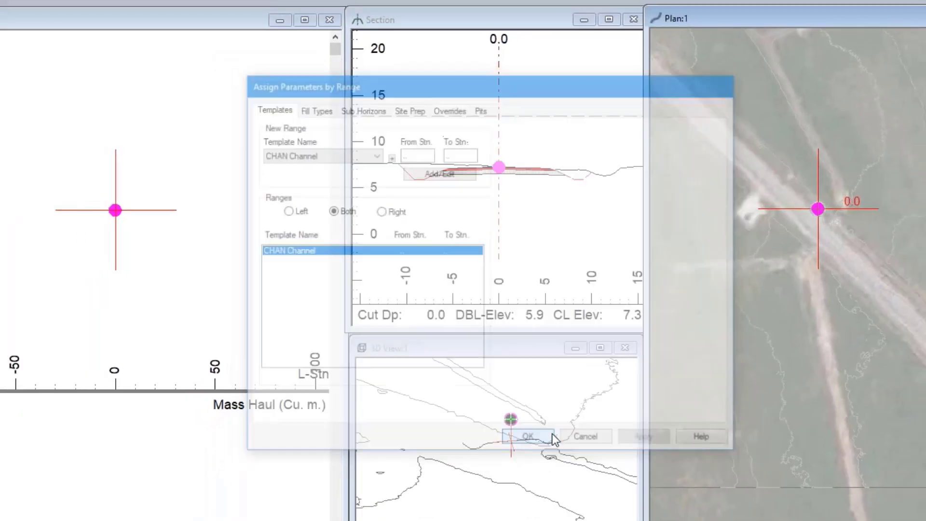
{"action": "left_click", "coordinate": [545, 467]}
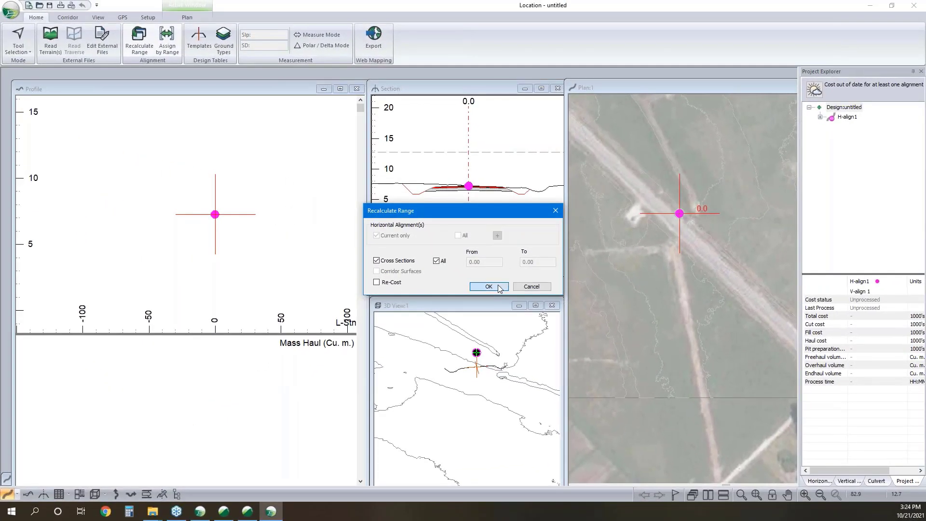
{"action": "left_click", "coordinate": [488, 285]}
Lay out the channel alignment in plan with four IPs, following the south track, crossing the road and continuing northwest, about 209 m long.
{"action": "right_click", "coordinate": [709, 242]}
{"action": "left_click", "coordinate": [735, 260]}
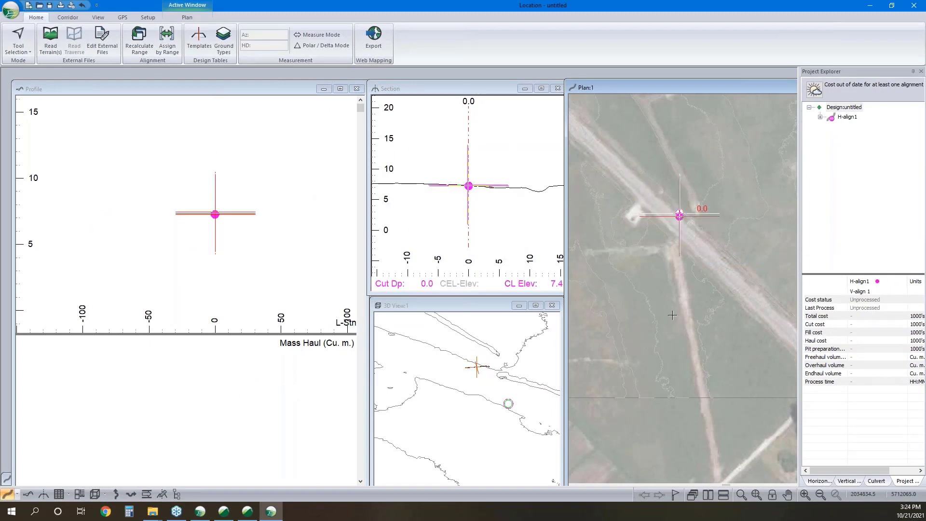
{"action": "left_click", "coordinate": [704, 394]}
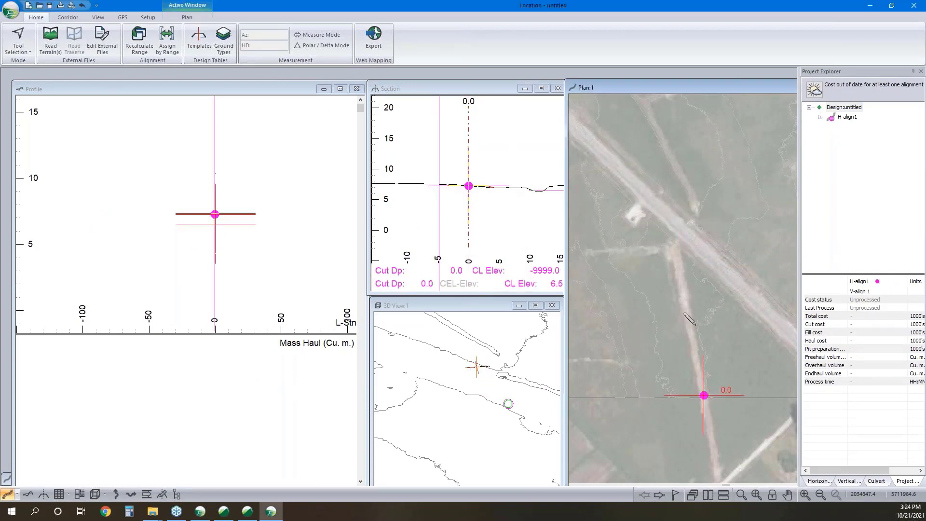
{"action": "left_click", "coordinate": [671, 251]}
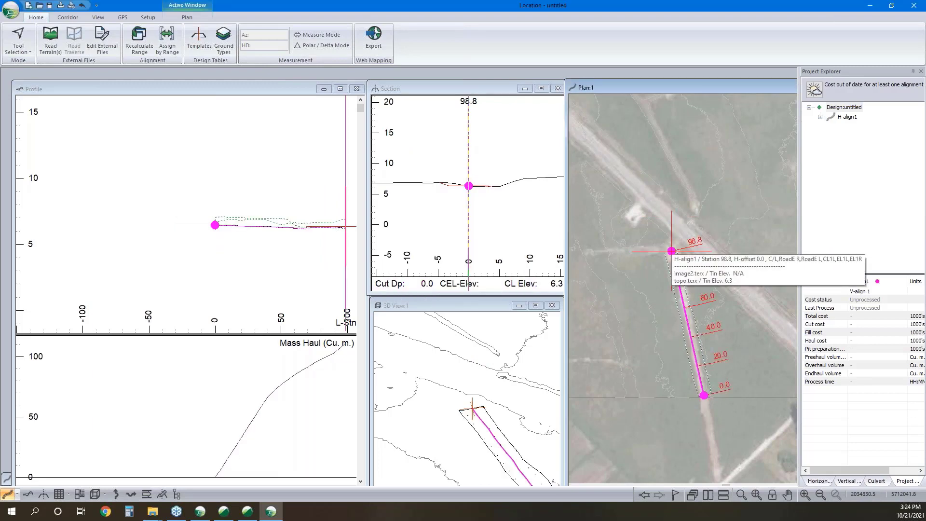
{"action": "middle_click_drag", "start_coordinate": [689, 213], "coordinate": [674, 249]}
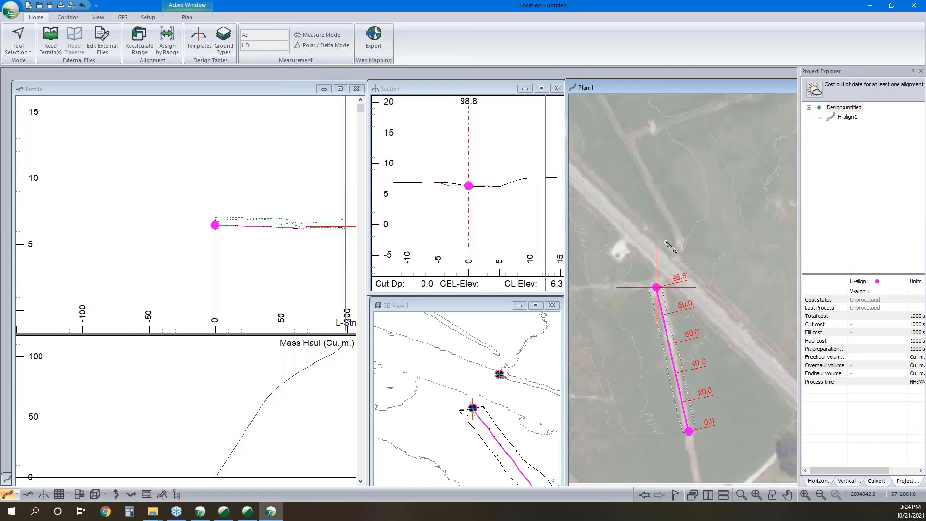
{"action": "left_click", "coordinate": [683, 242]}
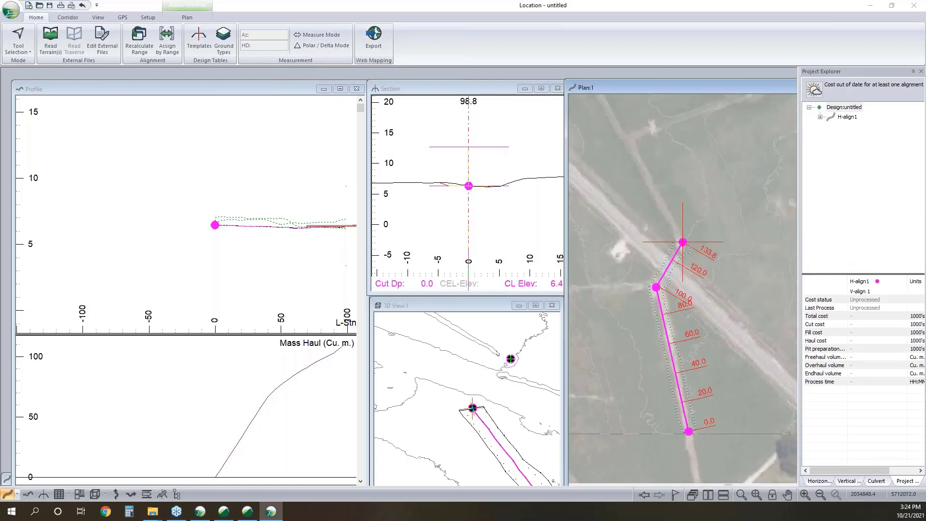
{"action": "middle_click_drag", "start_coordinate": [683, 242], "coordinate": [672, 302]}
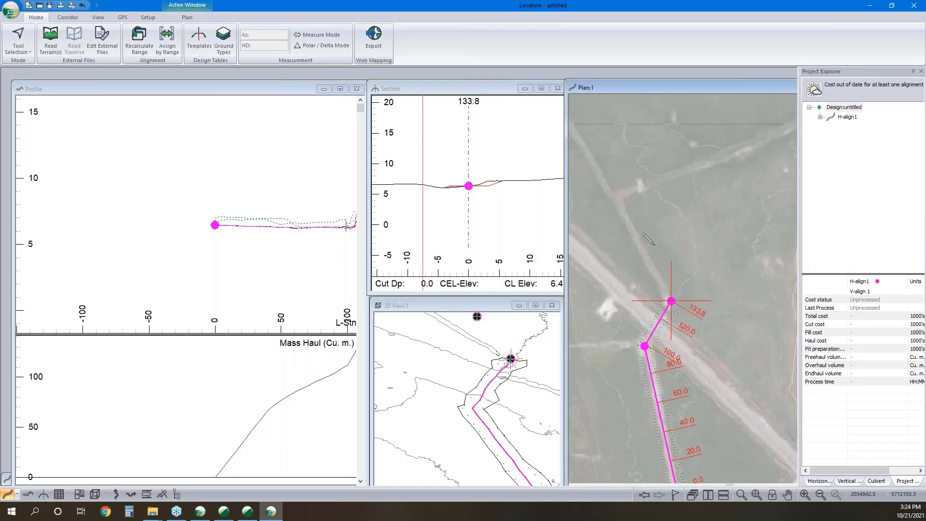
{"action": "left_click", "coordinate": [617, 202]}
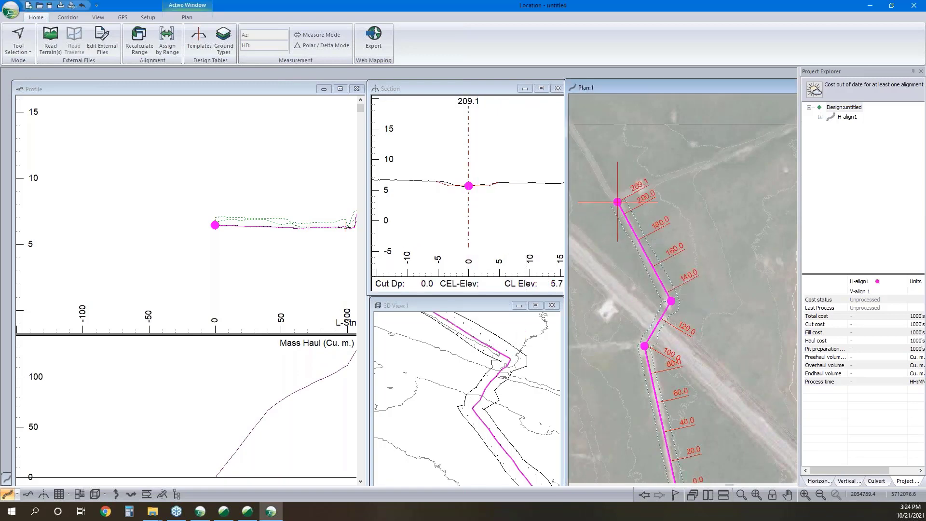
{"action": "left_click", "coordinate": [225, 249]}
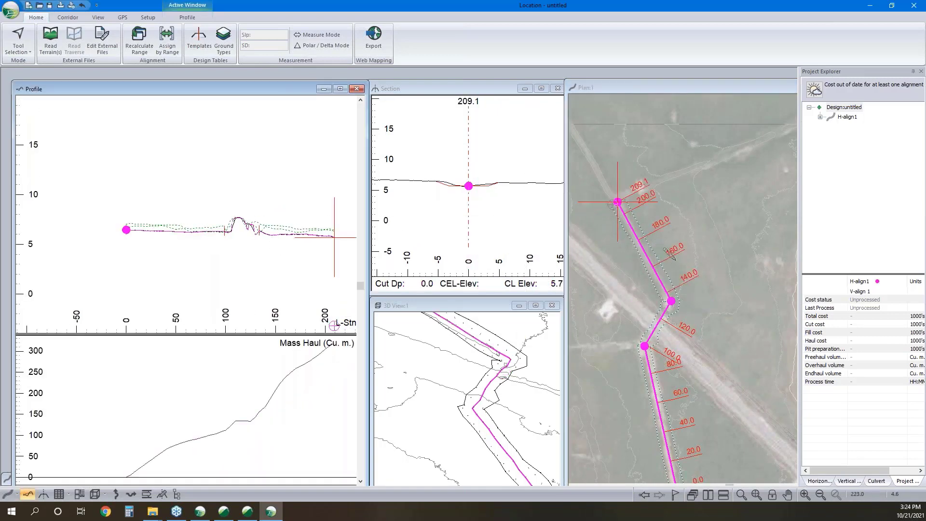
Turn on displayed and shaded triangles for topo.terx in the 3D view's options.
{"action": "right_click", "coordinate": [678, 290]}
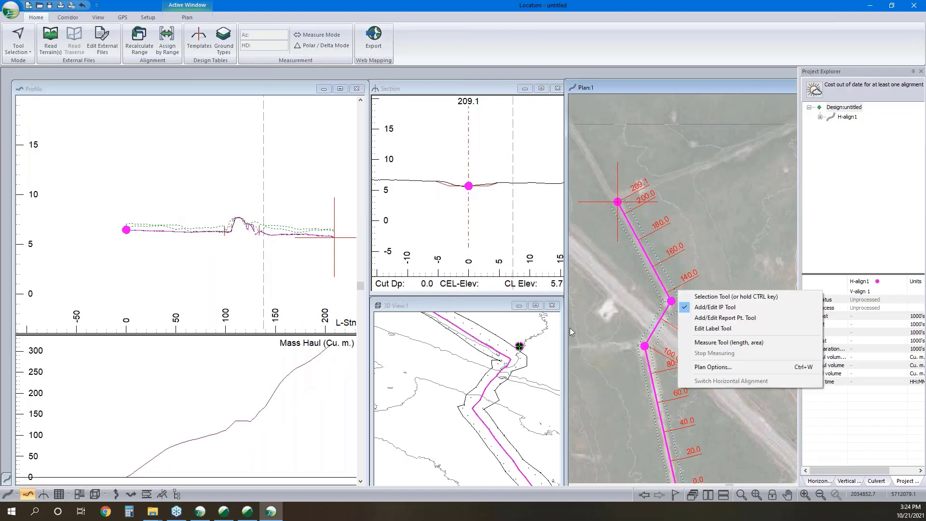
{"action": "left_click", "coordinate": [476, 356]}
{"action": "right_click", "coordinate": [462, 368]}
{"action": "left_click", "coordinate": [469, 373]}
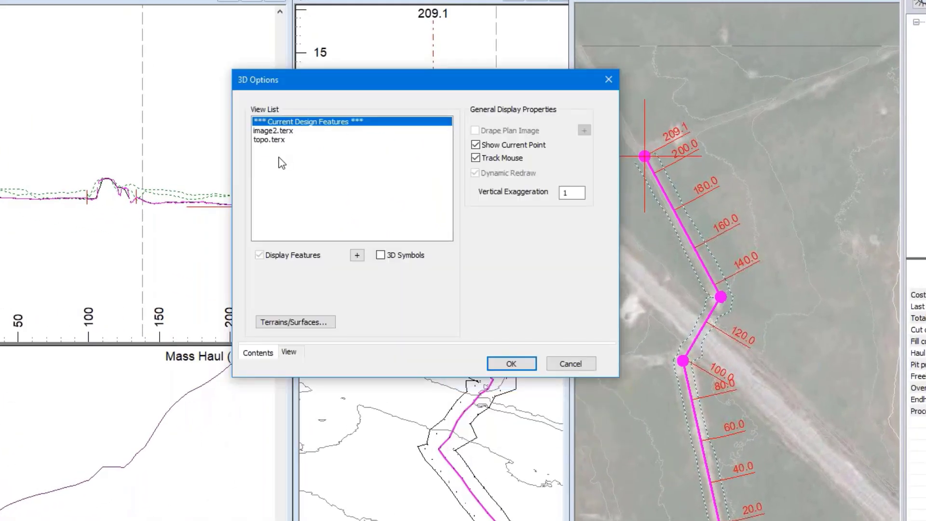
{"action": "left_click", "coordinate": [279, 144]}
{"action": "left_click", "coordinate": [260, 270]}
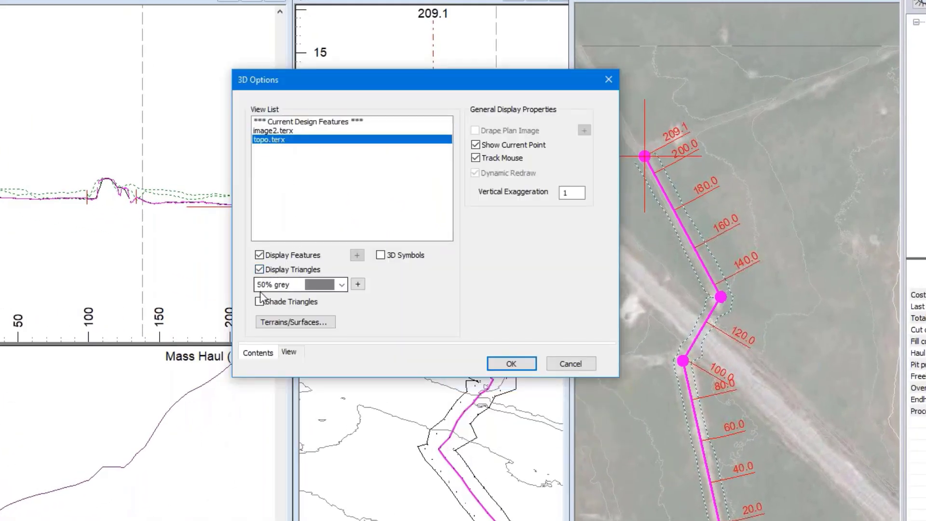
{"action": "left_click", "coordinate": [260, 302]}
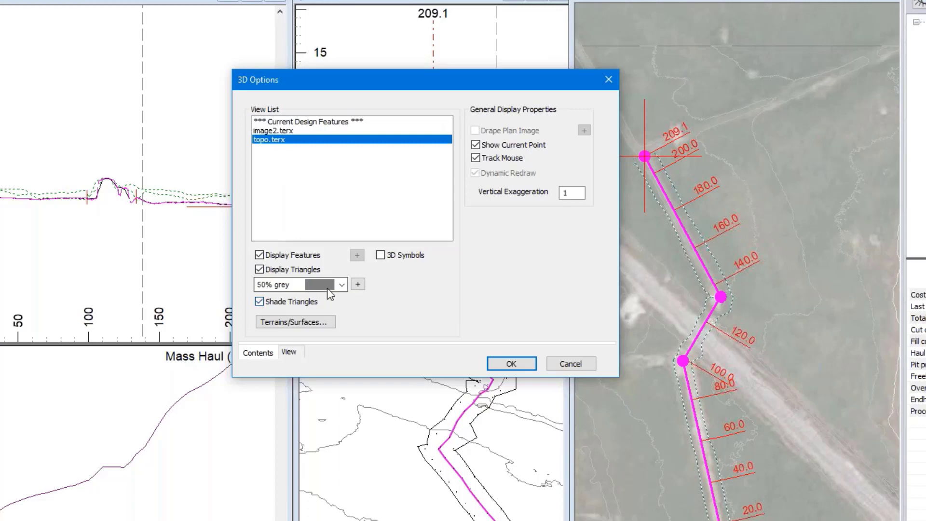
Set the alpha channel of the topo.terx triangle colour to 120 and apply the 3D options.
{"action": "left_click", "coordinate": [358, 285]}
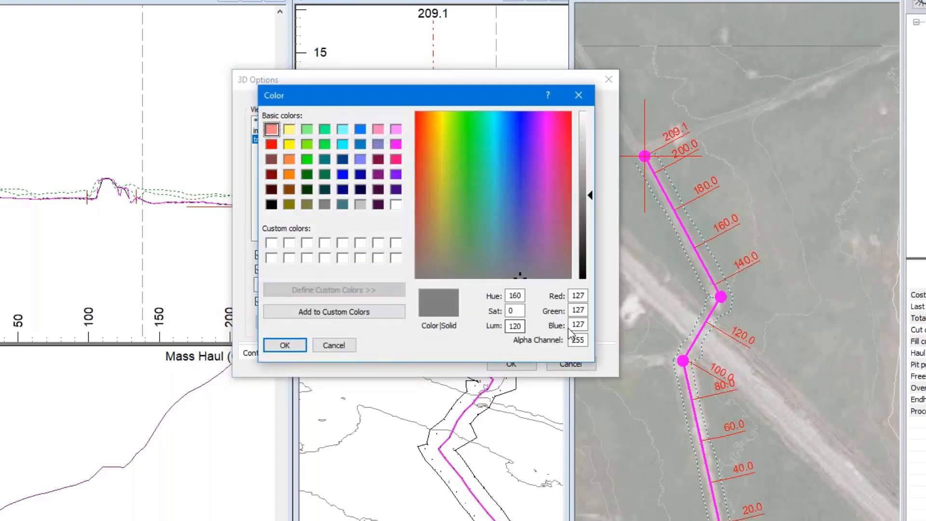
{"action": "type", "text": "120"}
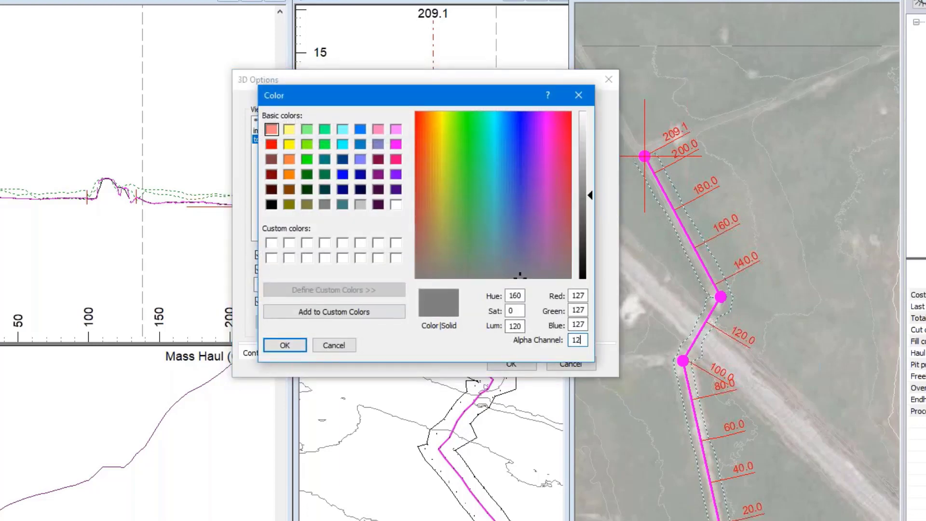
{"action": "left_click", "coordinate": [285, 345]}
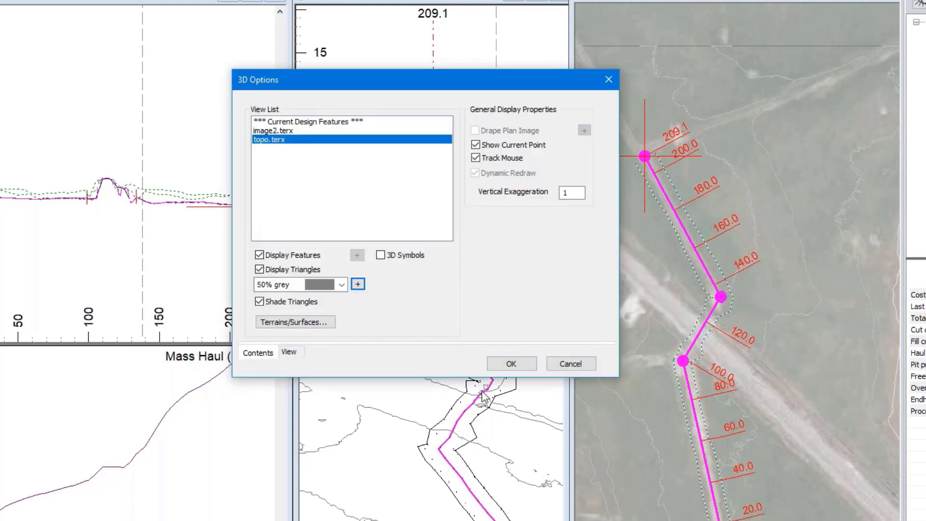
{"action": "left_click", "coordinate": [508, 362]}
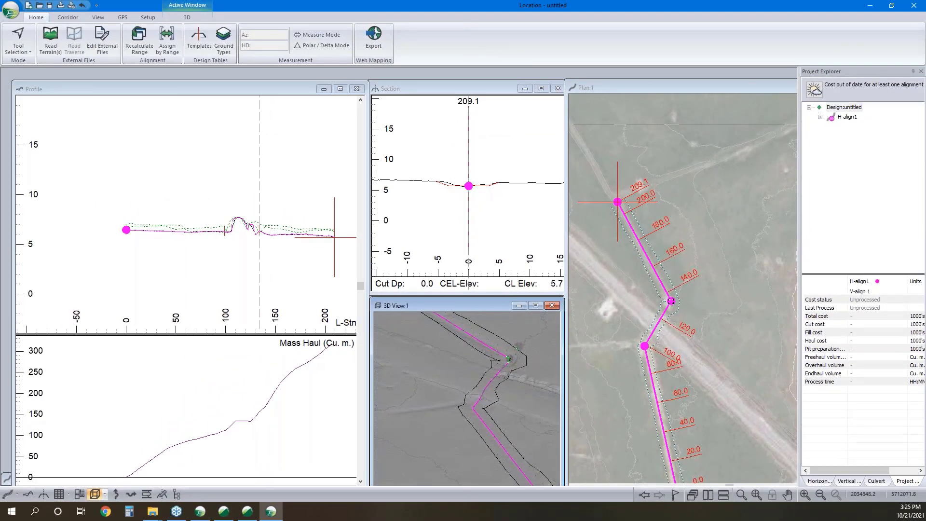
Nudge the IP just north of the road in plan and examine the road crossing up close in 3D.
{"action": "left_click", "coordinate": [673, 302]}
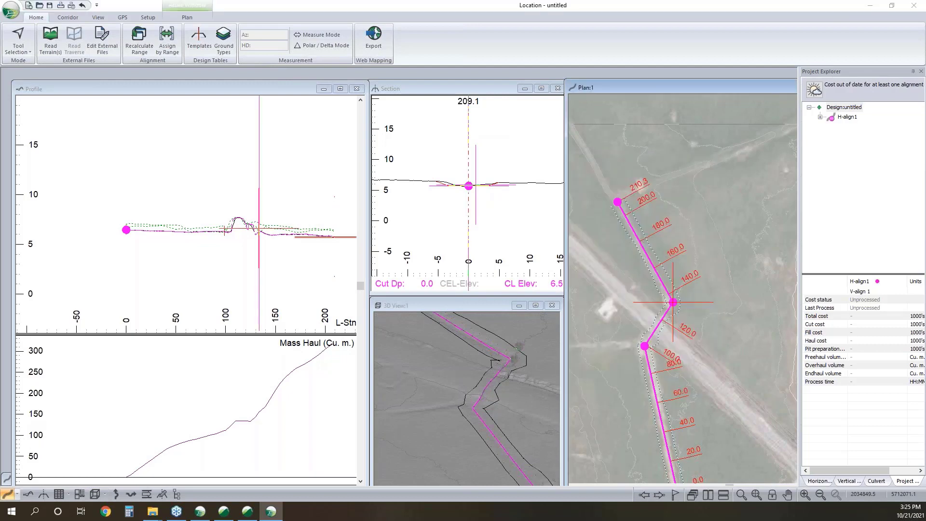
{"action": "left_click", "coordinate": [484, 413]}
{"action": "scroll", "coordinate": [479, 394], "scroll_direction": "up", "scroll_amount": 4}
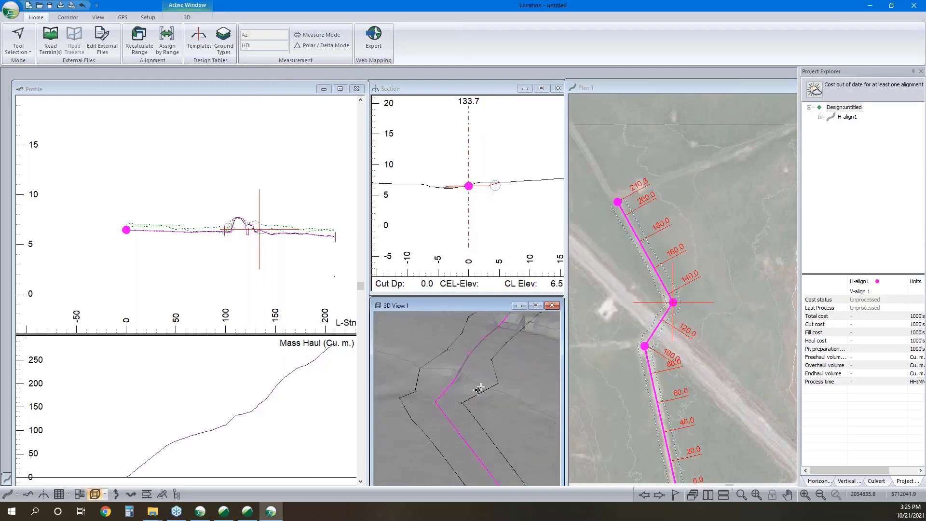
{"action": "scroll", "coordinate": [478, 391], "scroll_direction": "up", "scroll_amount": 2}
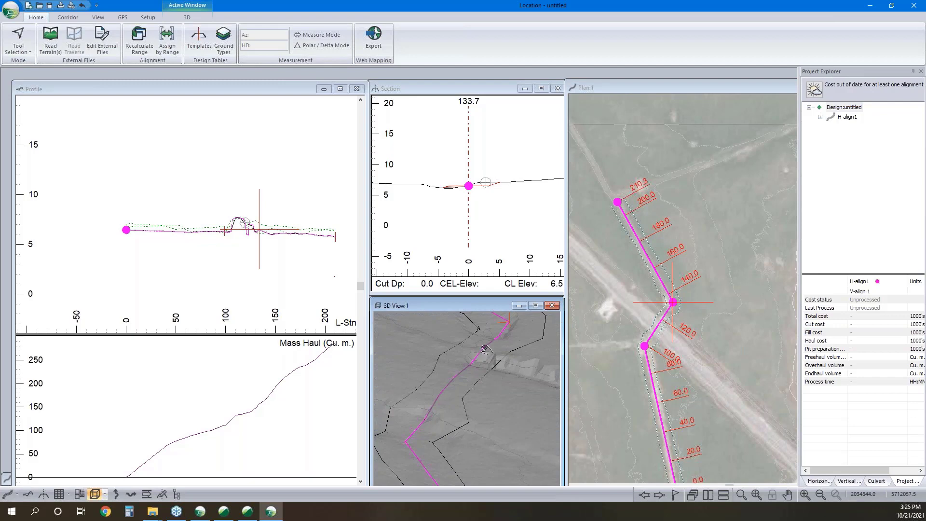
{"action": "mouse_move", "coordinate": [486, 350]}
{"action": "middle_mouse_down"}
{"action": "mouse_move", "coordinate": [480, 360]}
{"action": "mouse_move", "coordinate": [496, 339]}
{"action": "middle_mouse_up"}
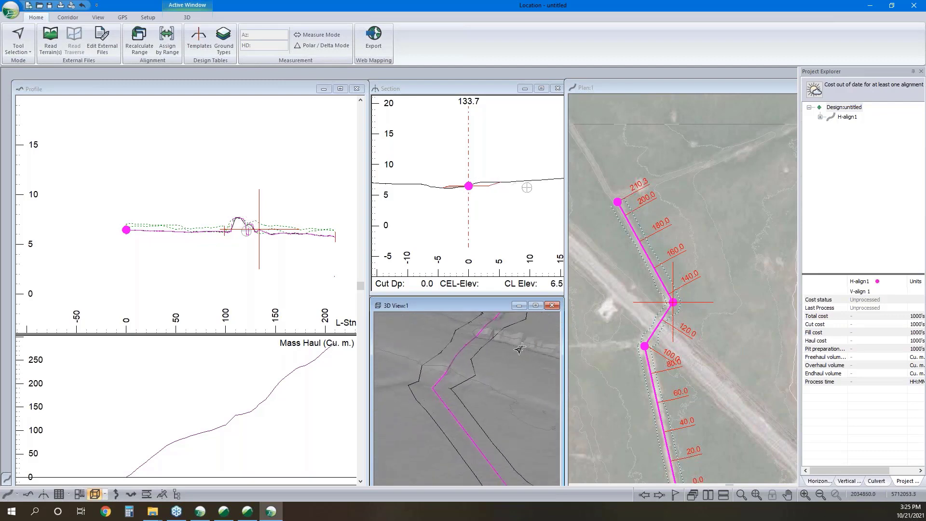
{"action": "mouse_move", "coordinate": [522, 344]}
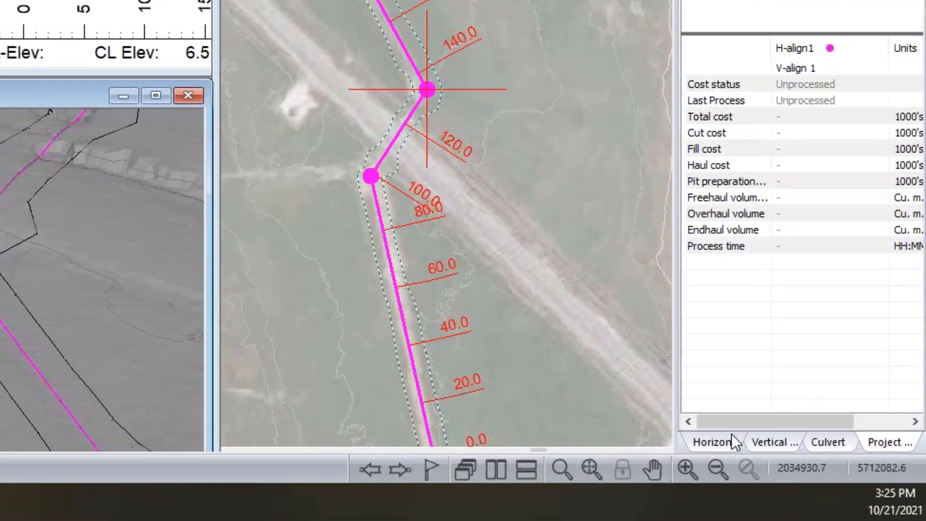
Give the IP north of the road a circular horizontal curve, trying a 5 m radius before setting it to 10 m.
{"action": "left_click", "coordinate": [821, 481]}
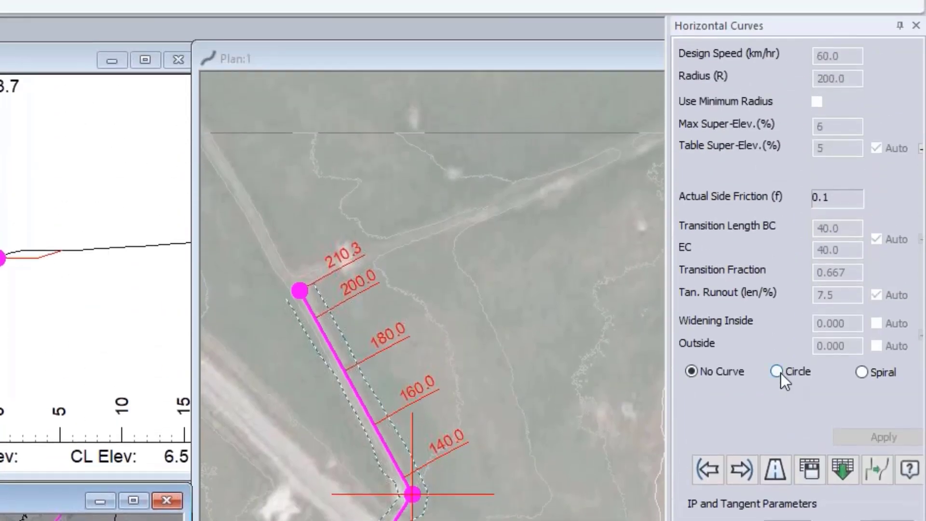
{"action": "left_click", "coordinate": [777, 372]}
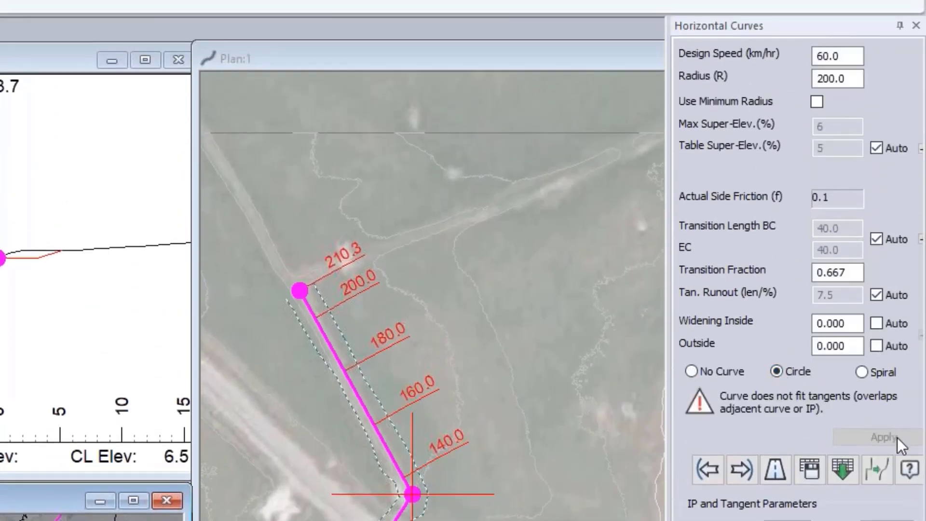
{"action": "double_click", "coordinate": [860, 78]}
{"action": "type", "text": "5"}
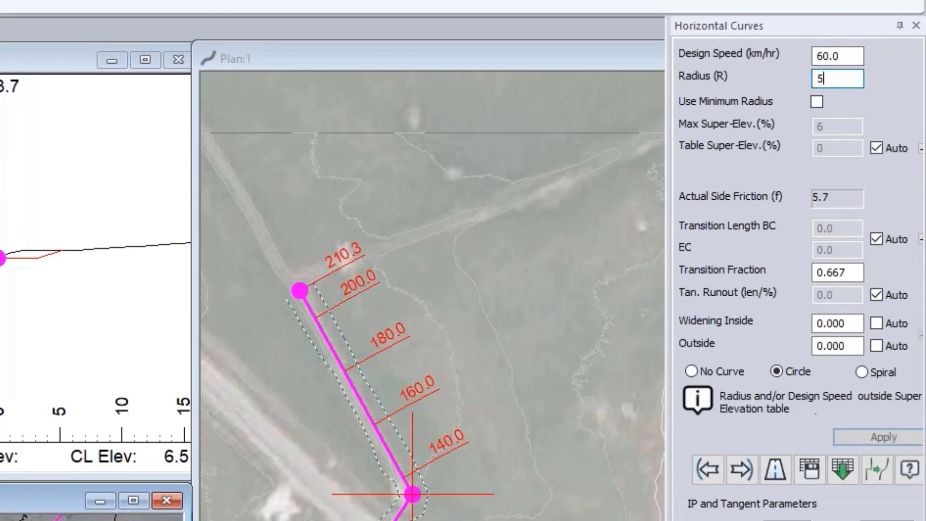
{"action": "key", "text": "Return"}
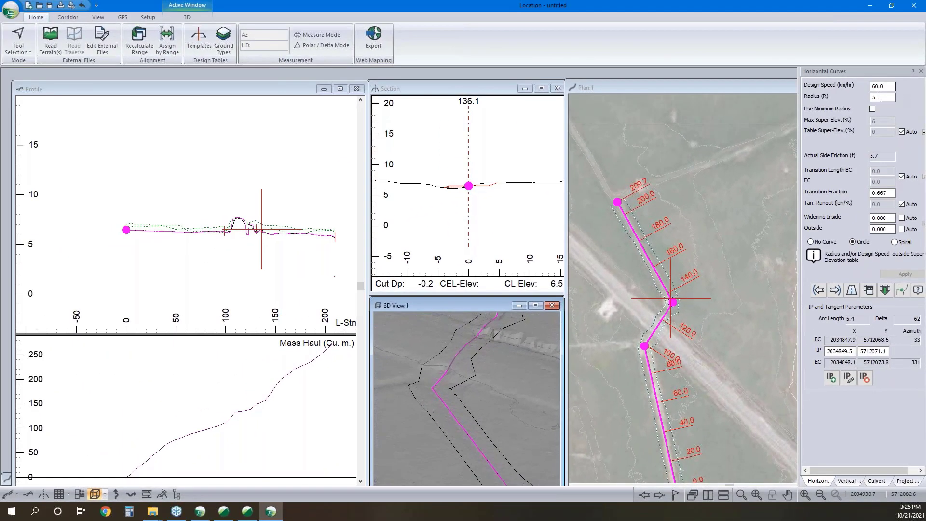
{"action": "type", "text": "10"}
{"action": "key", "text": "Return"}
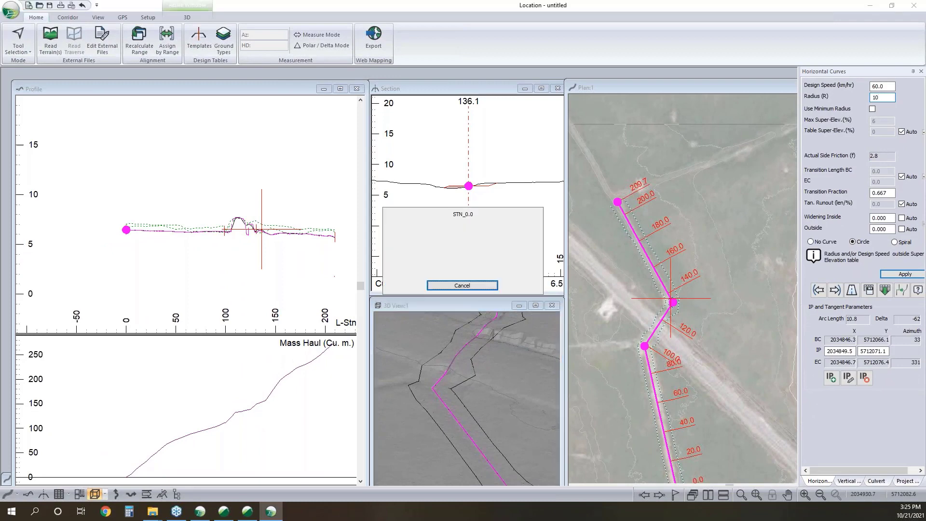
Apply a circular horizontal curve with a 10 m radius to the preceding IP, on the south side of the road.
{"action": "left_click", "coordinate": [823, 291]}
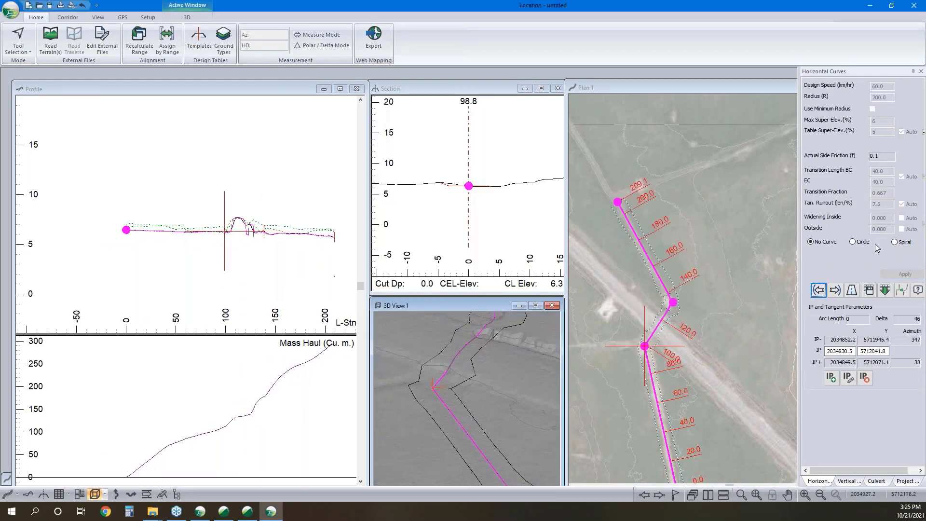
{"action": "left_click", "coordinate": [853, 242]}
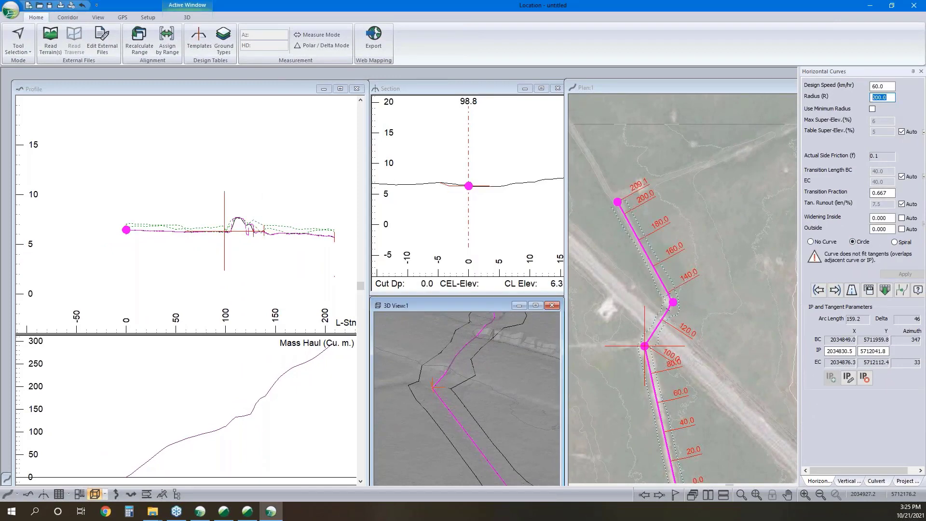
{"action": "type", "text": "10"}
{"action": "key", "text": "Return"}
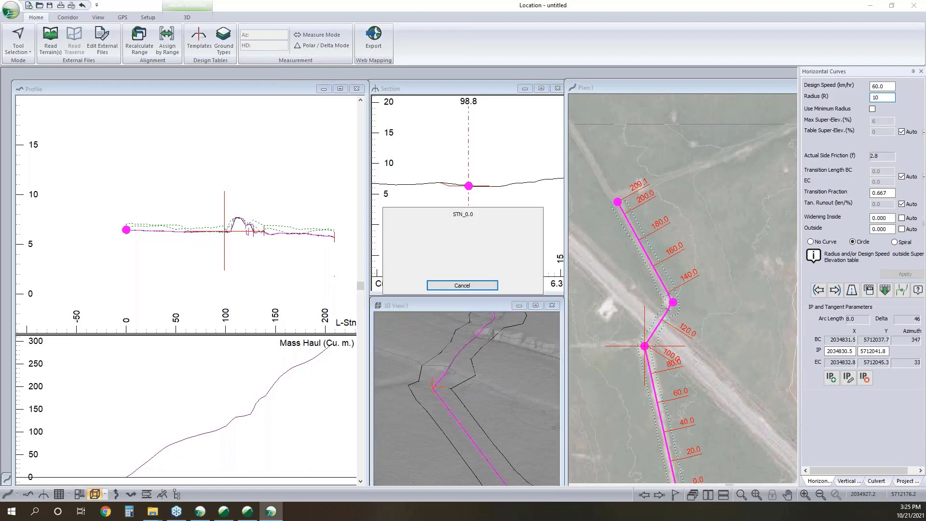
{"action": "scroll", "coordinate": [667, 304], "scroll_direction": "up", "scroll_amount": 2}
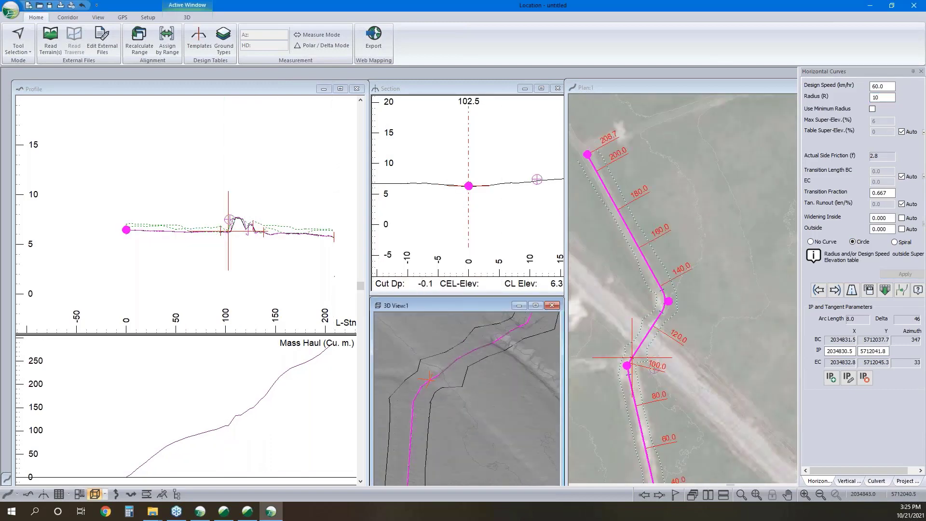
Shift the IP just north of the road slightly south in plan.
{"action": "left_click_drag", "start_coordinate": [669, 301], "coordinate": [668, 306]}
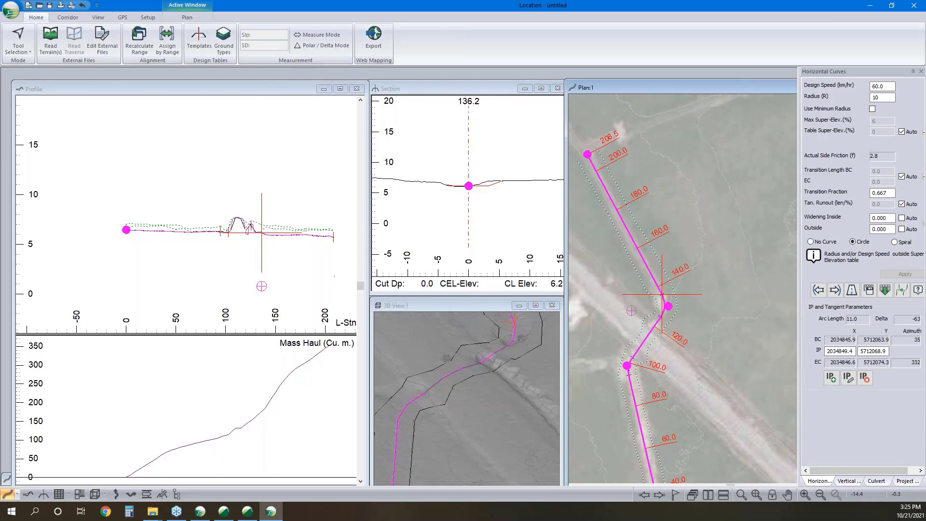
Add a vertical IP near the channel's far end in the profile and place it on the ground line at about station 205.
{"action": "left_click", "coordinate": [239, 234]}
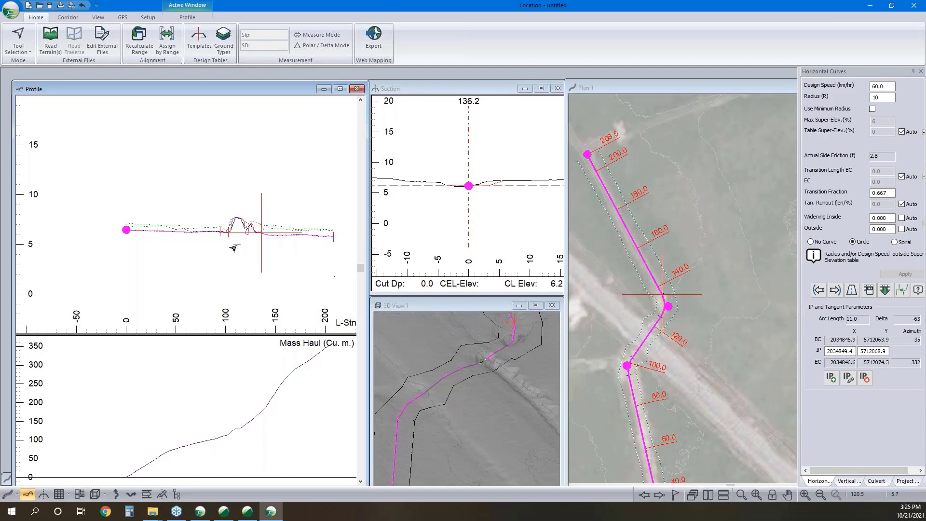
{"action": "middle_click_drag", "start_coordinate": [237, 245], "coordinate": [217, 258]}
{"action": "scroll", "coordinate": [252, 234], "scroll_direction": "up", "scroll_amount": 2}
{"action": "right_click", "coordinate": [268, 225]}
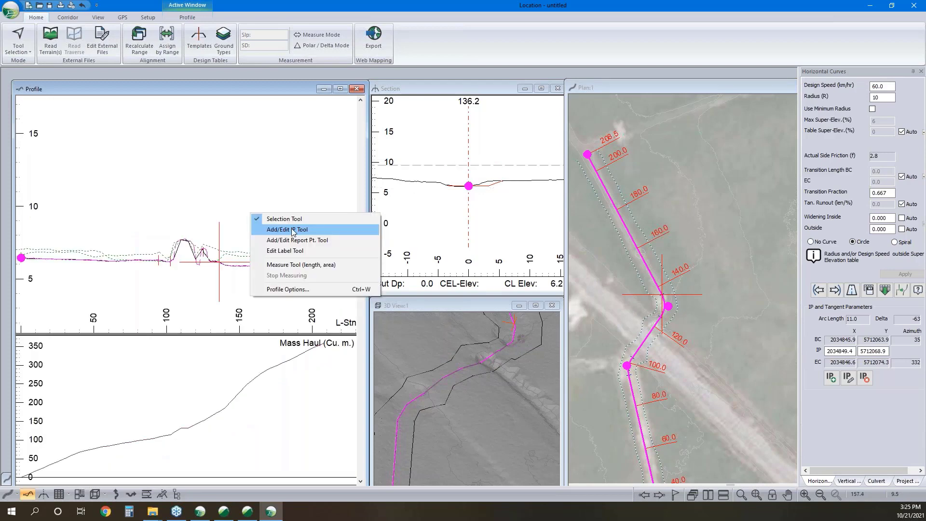
{"action": "left_click", "coordinate": [289, 242]}
{"action": "left_click", "coordinate": [318, 266]}
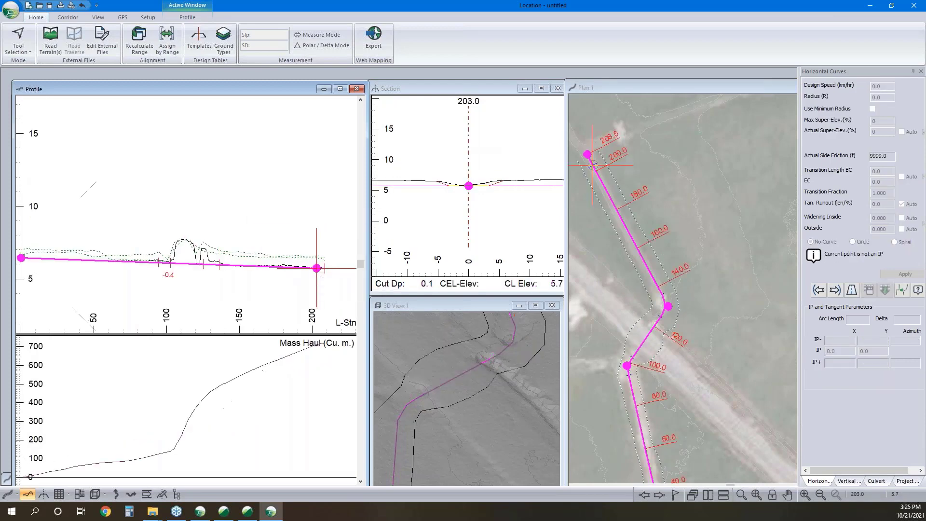
{"action": "scroll", "coordinate": [317, 268], "scroll_direction": "up", "scroll_amount": 3}
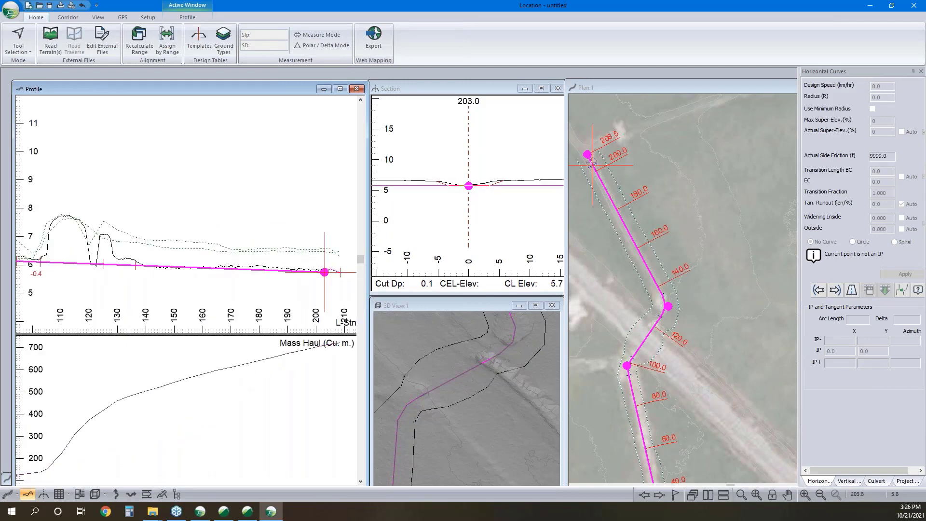
{"action": "scroll", "coordinate": [300, 269], "scroll_direction": "up", "scroll_amount": 3}
{"action": "left_click_drag", "start_coordinate": [245, 271], "coordinate": [261, 263]}
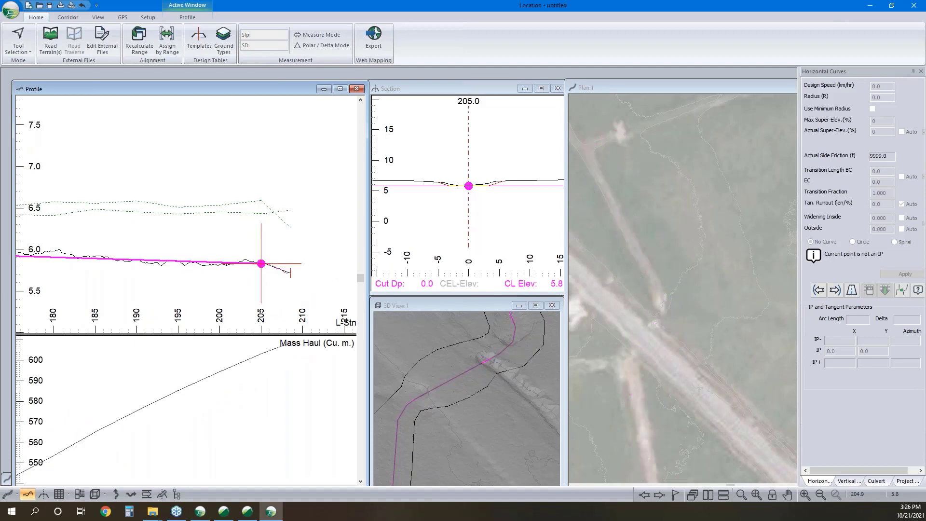
With the selection tool, examine the profile and cross-sections south of the road at stations 80, 50 and 70.
{"action": "scroll", "coordinate": [175, 266], "scroll_direction": "down", "scroll_amount": 4}
{"action": "middle_click_drag", "start_coordinate": [184, 277], "coordinate": [250, 267]}
{"action": "middle_click_drag", "start_coordinate": [193, 263], "coordinate": [250, 253]}
{"action": "right_click", "coordinate": [229, 236]}
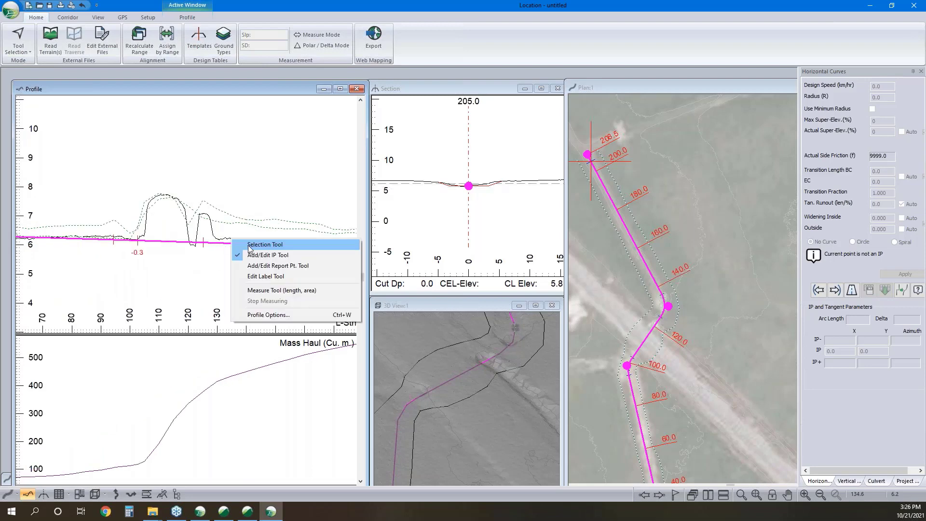
{"action": "left_click", "coordinate": [238, 242]}
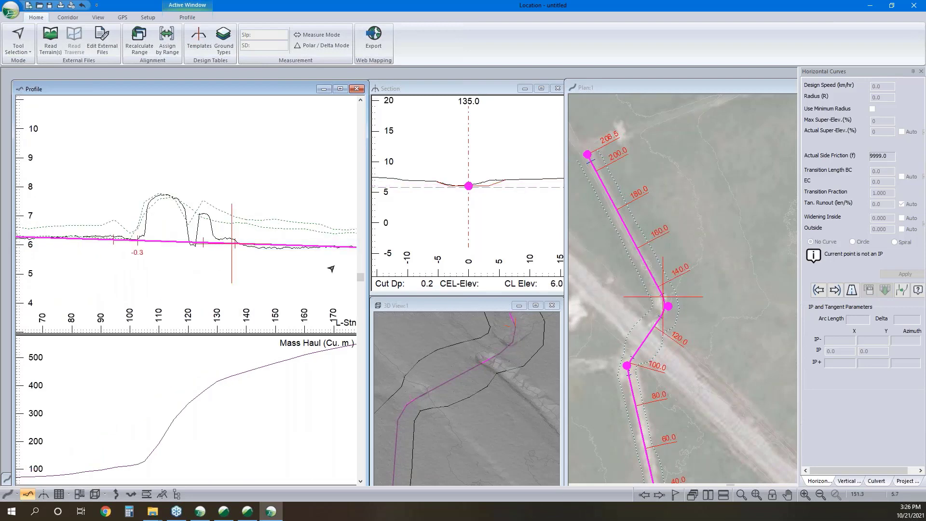
{"action": "middle_click_drag", "start_coordinate": [127, 242], "coordinate": [219, 243]}
{"action": "left_click", "coordinate": [164, 239]}
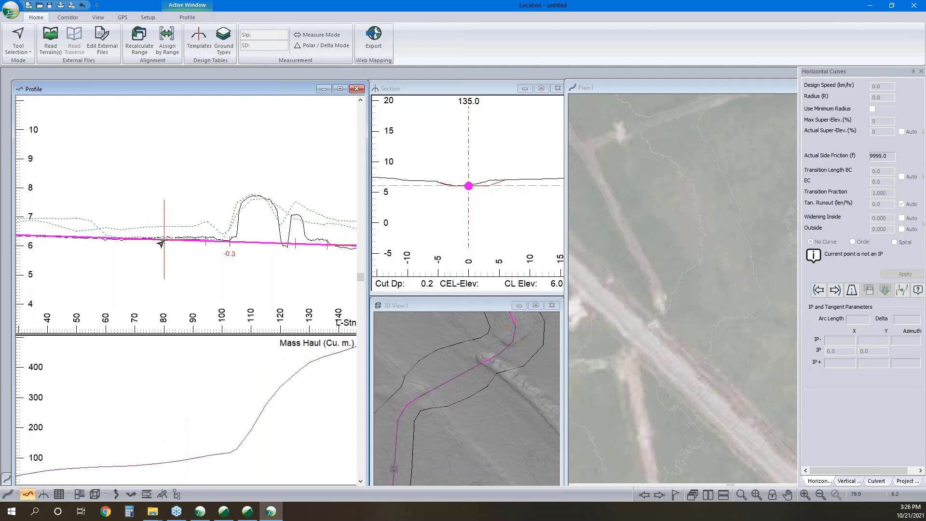
{"action": "mouse_move", "coordinate": [210, 242]}
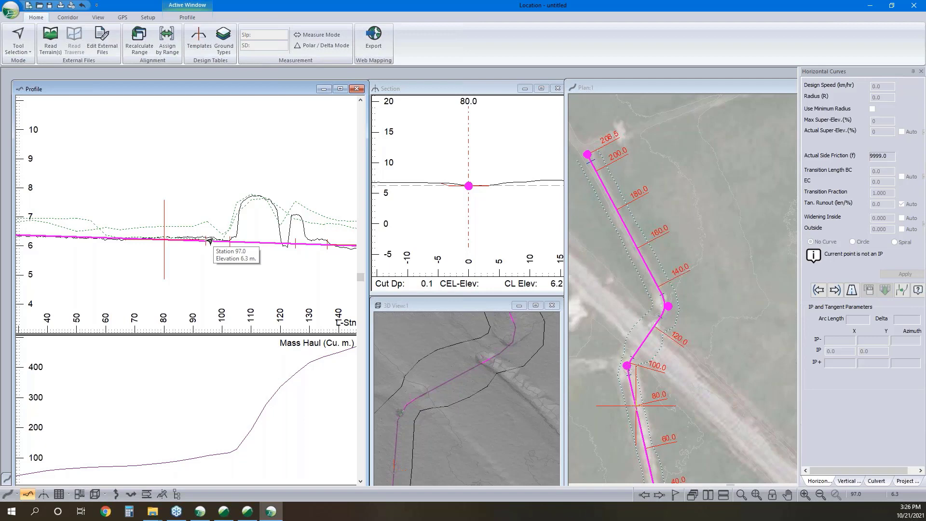
{"action": "left_click", "coordinate": [77, 242]}
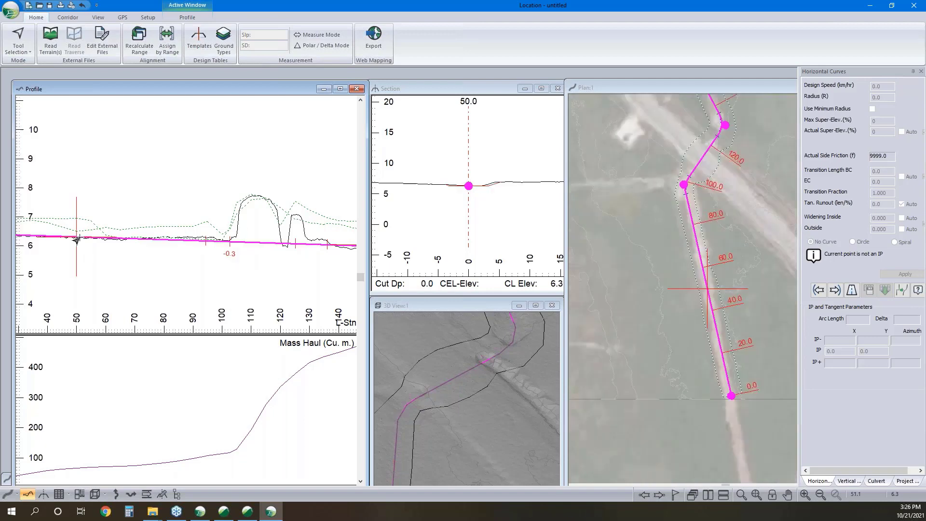
{"action": "left_click", "coordinate": [138, 241]}
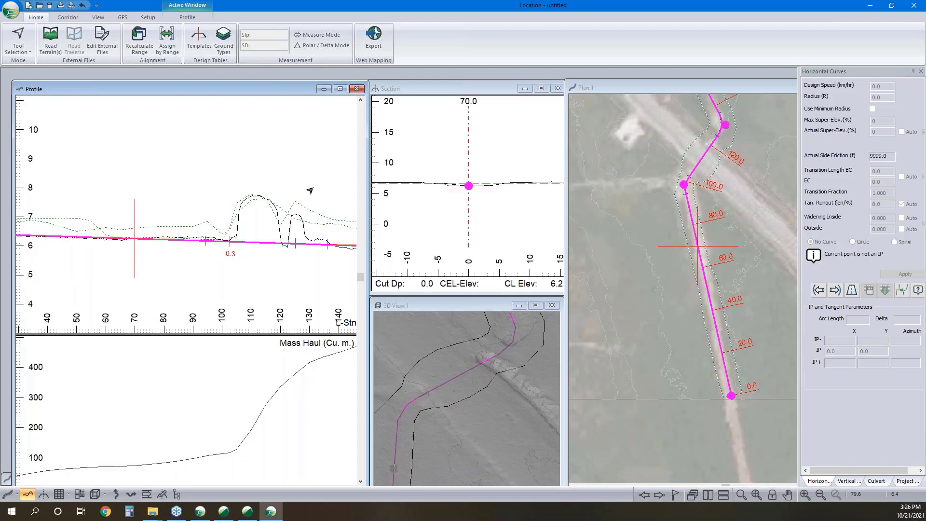
Examine the profile and cross-section just north of the road at station 140.
{"action": "middle_click_drag", "start_coordinate": [217, 239], "coordinate": [181, 237]}
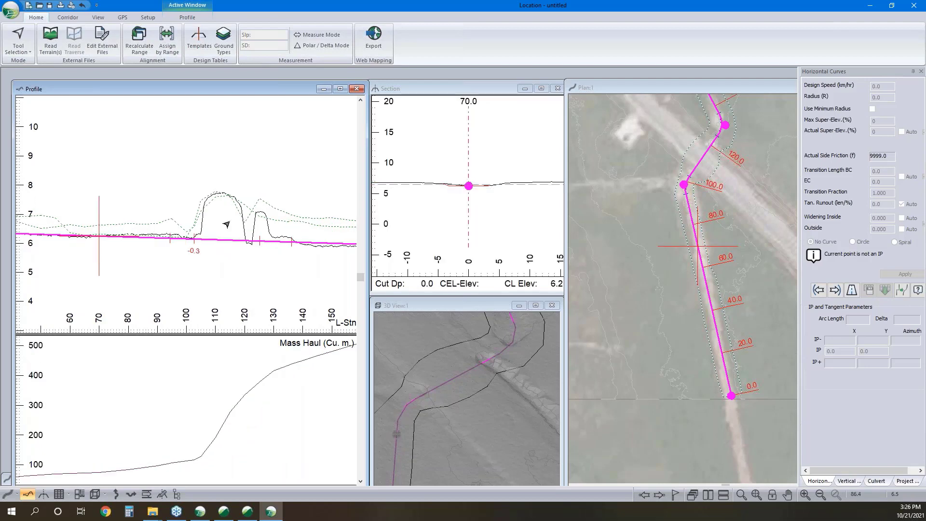
{"action": "left_click", "coordinate": [513, 322]}
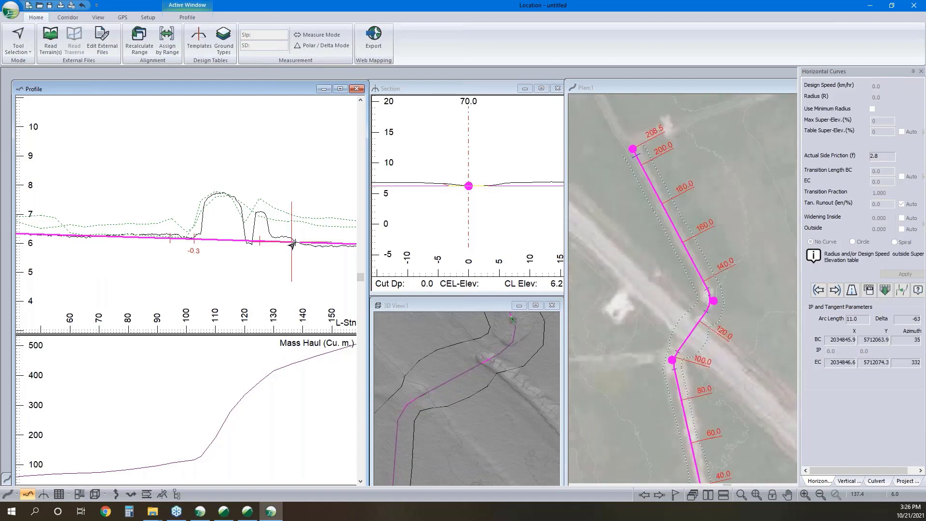
{"action": "left_click", "coordinate": [296, 244]}
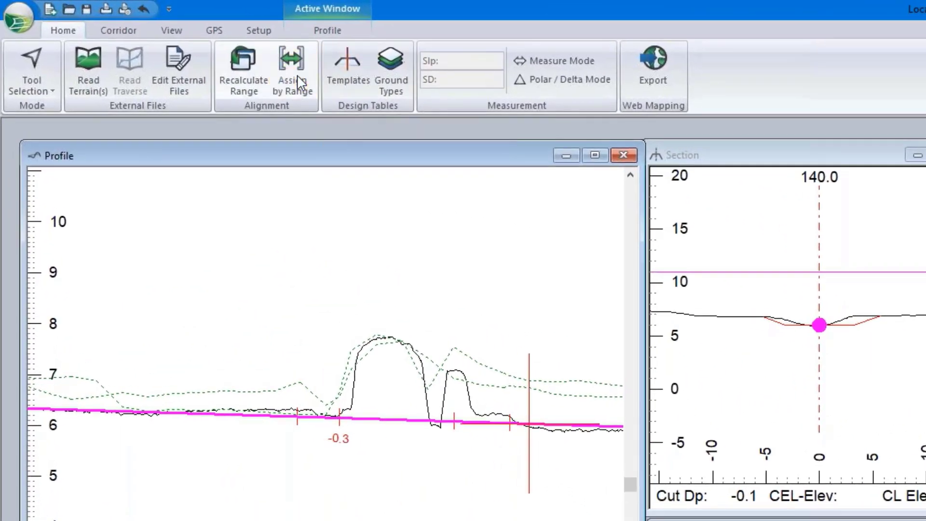
Assign the BR Bridge (no cut/fill) template by range from the alignment's start to station 70.
{"action": "left_click", "coordinate": [299, 83]}
{"action": "left_click", "coordinate": [604, 311]}
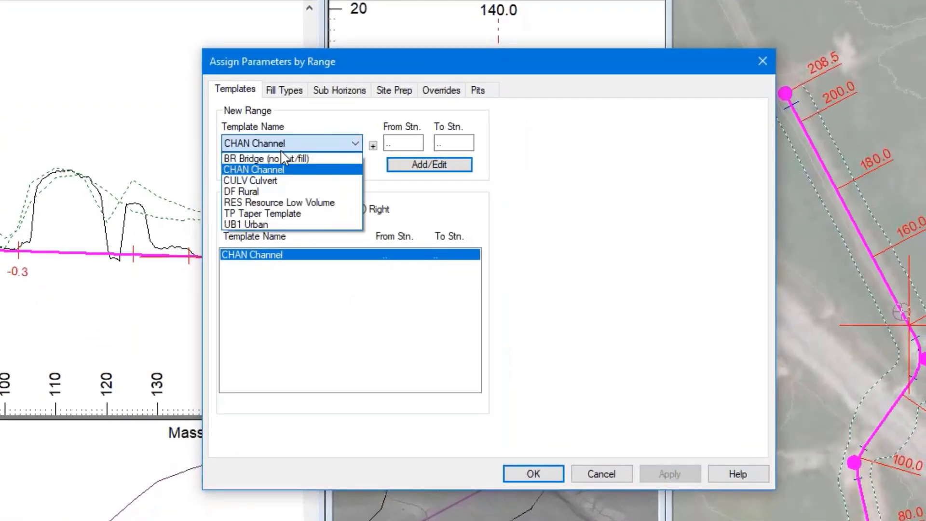
{"action": "left_click", "coordinate": [283, 158]}
{"action": "key", "text": "Tab"}
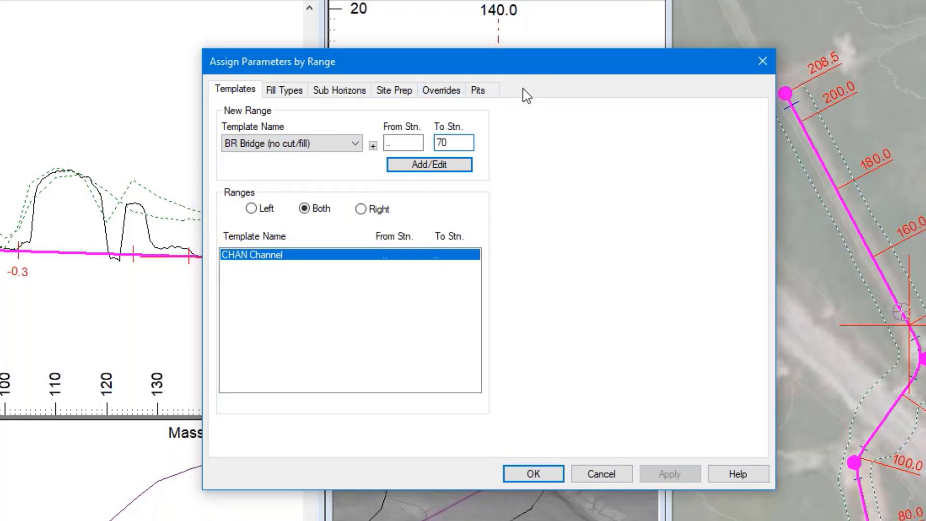
{"action": "left_click", "coordinate": [422, 165]}
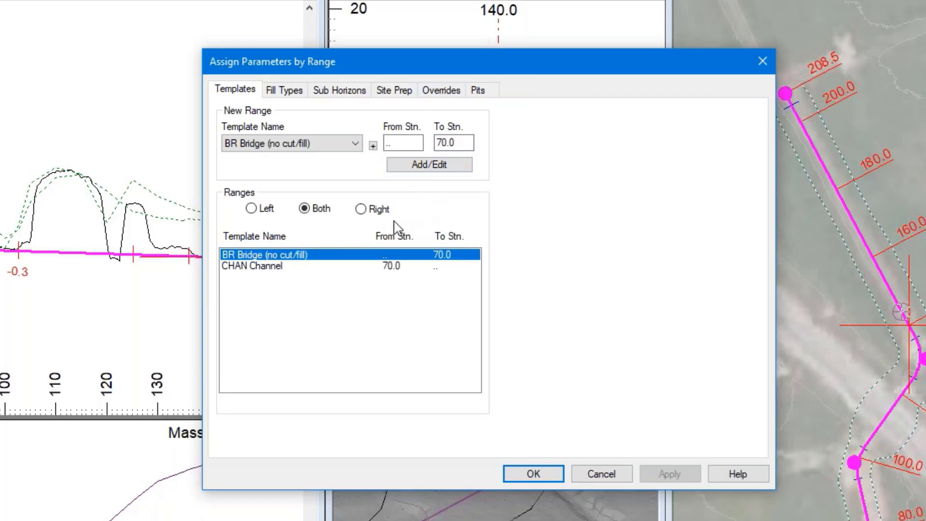
Define a second BR Bridge (no cut/fill) template range running from station 140 to the alignment's end.
{"action": "left_click", "coordinate": [385, 267]}
{"action": "double_click", "coordinate": [403, 143]}
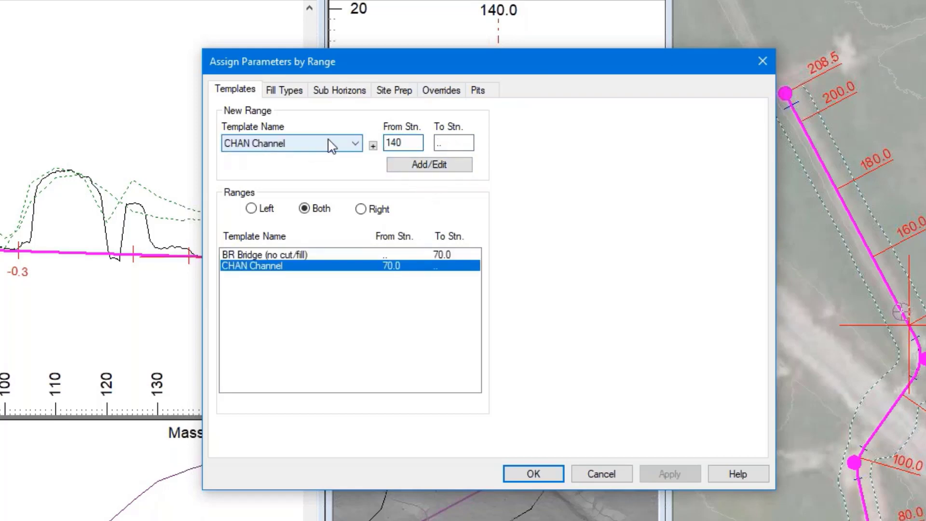
{"action": "left_click", "coordinate": [355, 143]}
{"action": "left_click", "coordinate": [270, 155]}
{"action": "left_click", "coordinate": [406, 145]}
{"action": "type", "text": "140"}
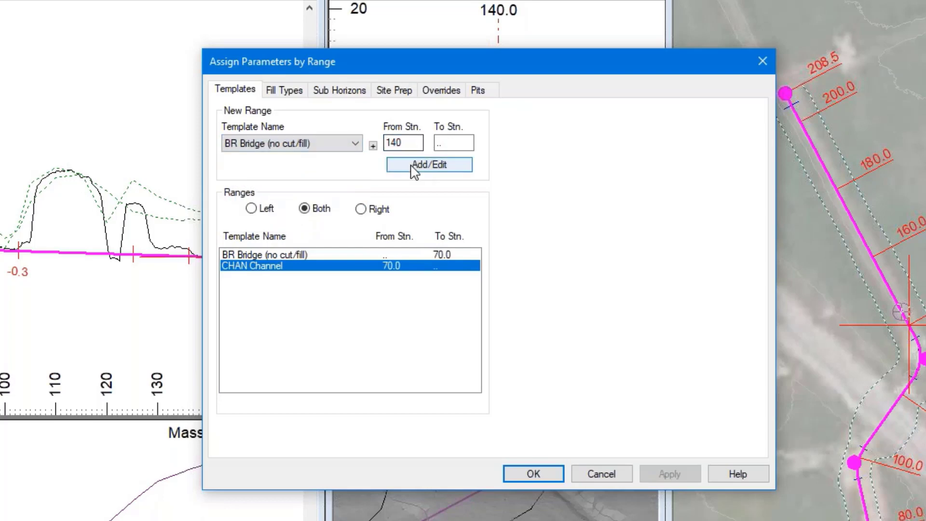
Assign the BR Bridge (no cut/fill) template from station 140 to the end of the alignment and recalculate all cross sections.
{"action": "left_click", "coordinate": [420, 165]}
{"action": "left_click", "coordinate": [528, 474]}
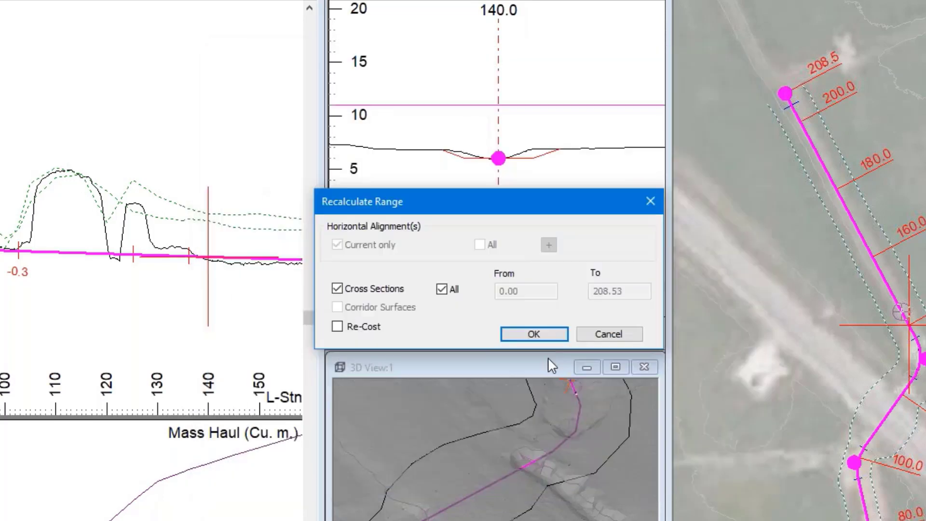
{"action": "left_click", "coordinate": [543, 337]}
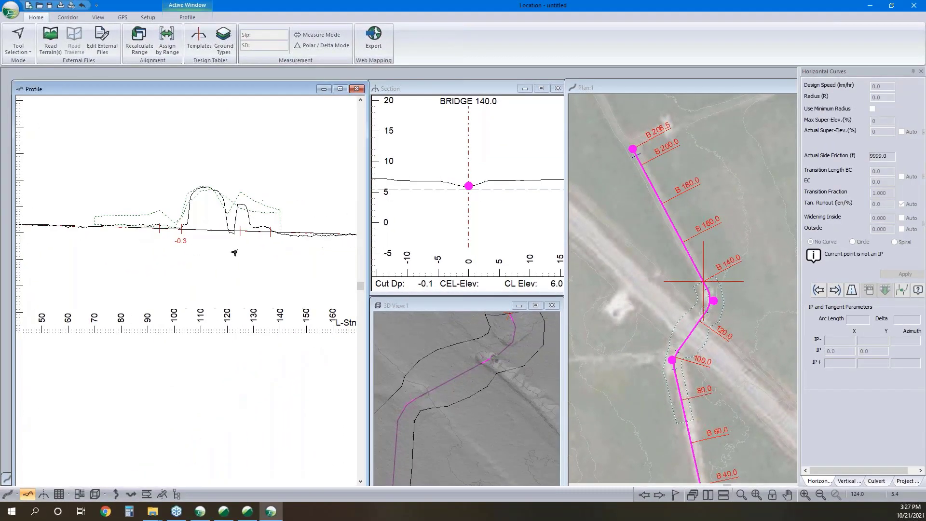
Inspect the cross sections along the profile at stations 75, 135, 102.7 and 120.
{"action": "left_click", "coordinate": [119, 230]}
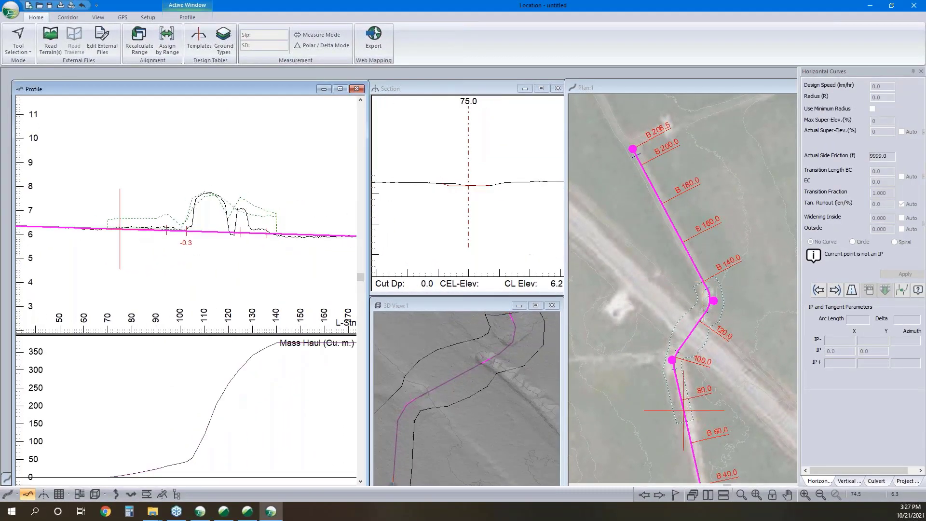
{"action": "left_click", "coordinate": [263, 235]}
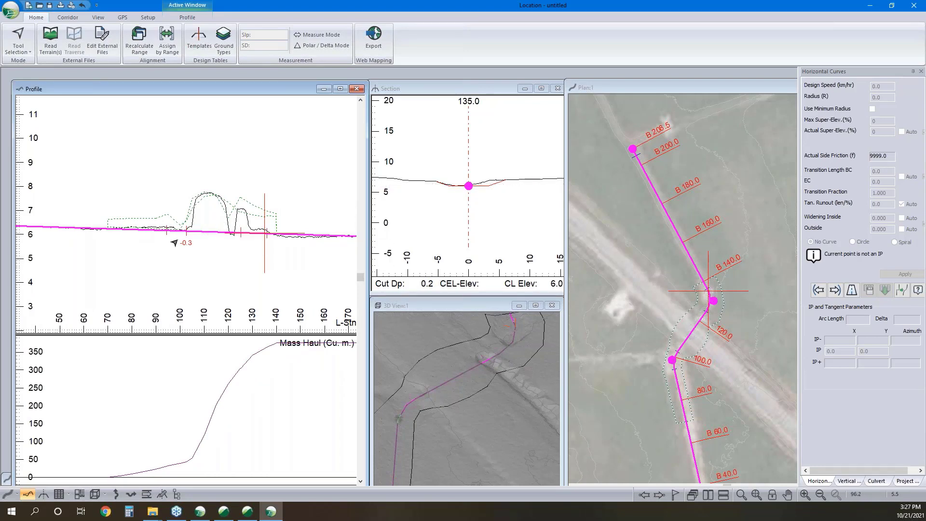
{"action": "left_click", "coordinate": [185, 231]}
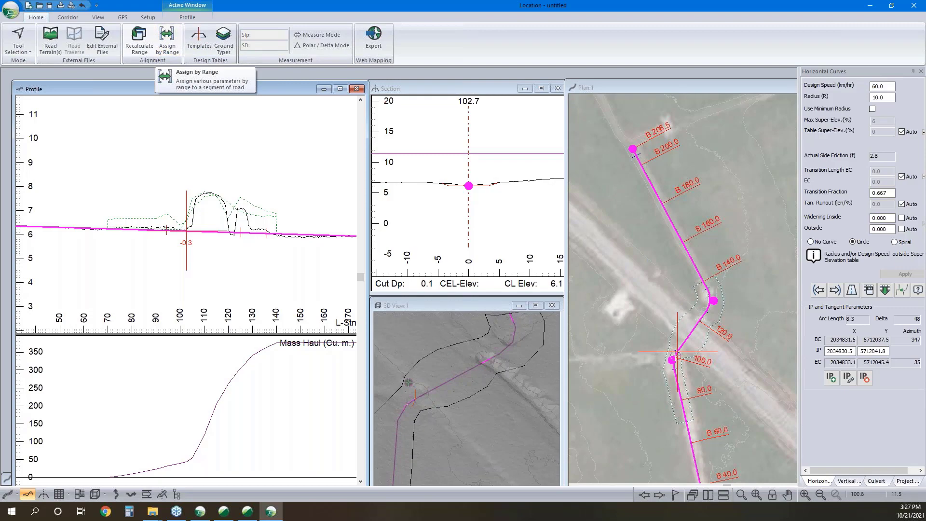
{"action": "scroll", "coordinate": [185, 231], "scroll_direction": "up", "scroll_amount": 1}
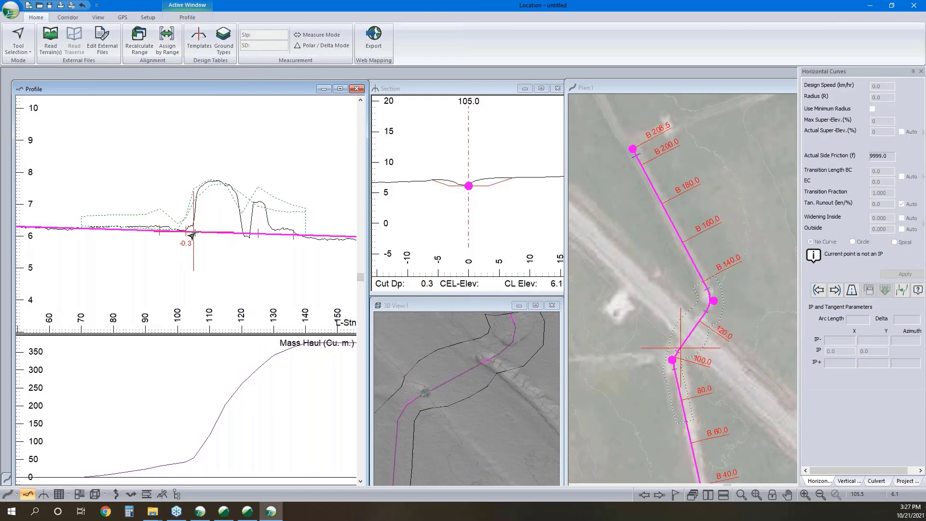
{"action": "left_click", "coordinate": [239, 236]}
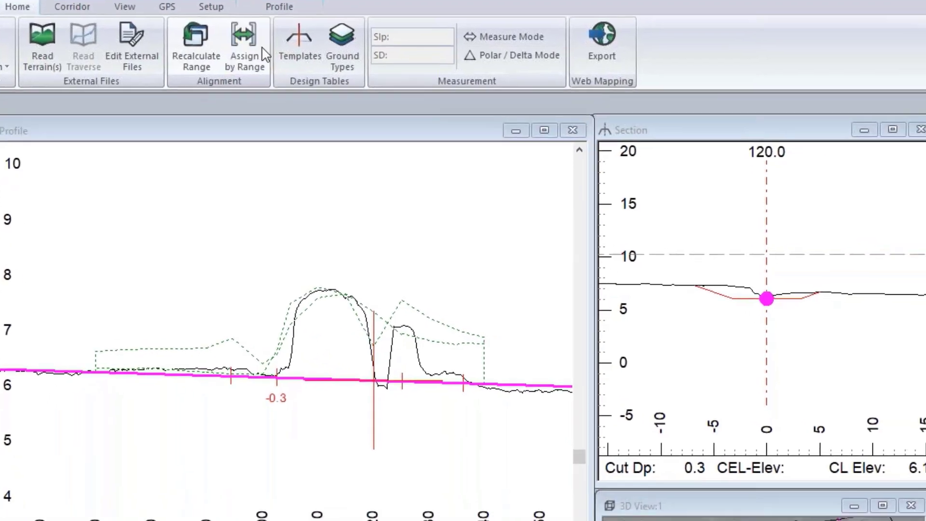
Assign the CULV Culvert template from station 105 to 120 and recalculate all cross sections.
{"action": "left_click", "coordinate": [213, 48]}
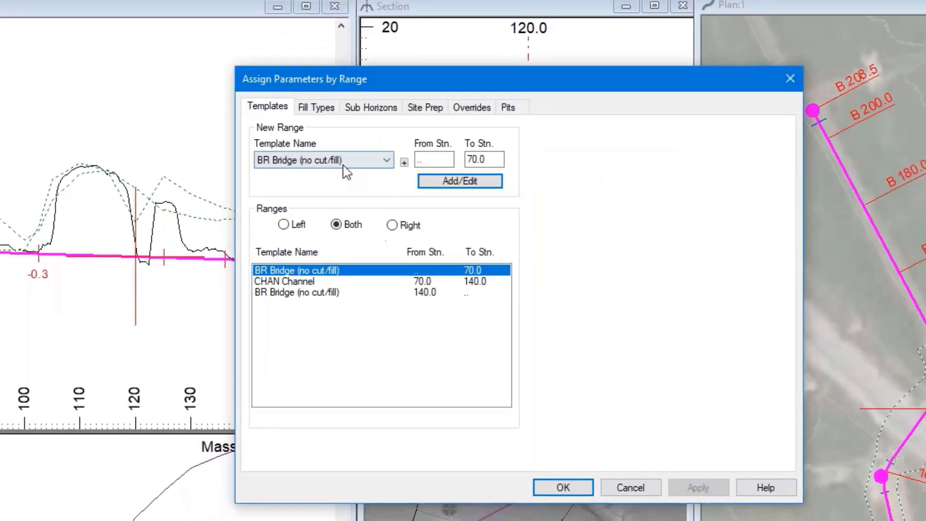
{"action": "left_click", "coordinate": [304, 145]}
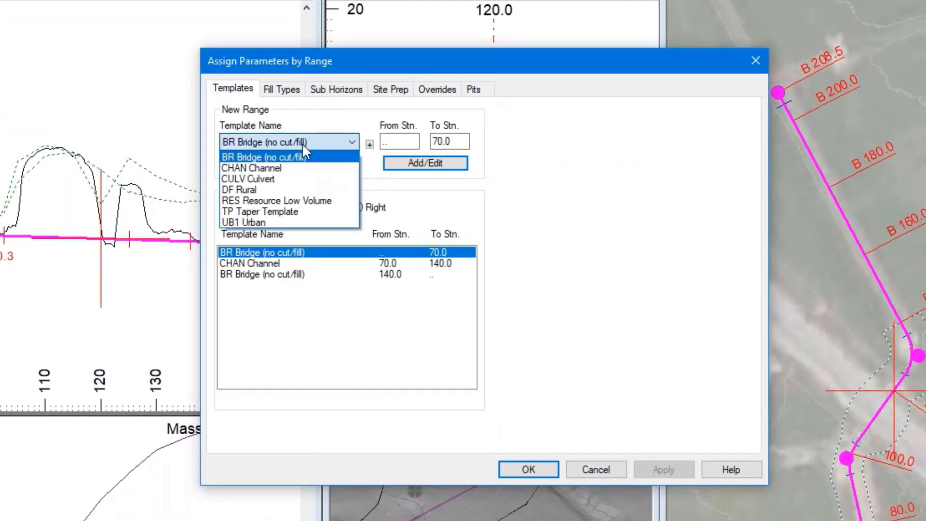
{"action": "left_click", "coordinate": [300, 181]}
{"action": "left_click_drag", "start_coordinate": [405, 141], "coordinate": [385, 141]}
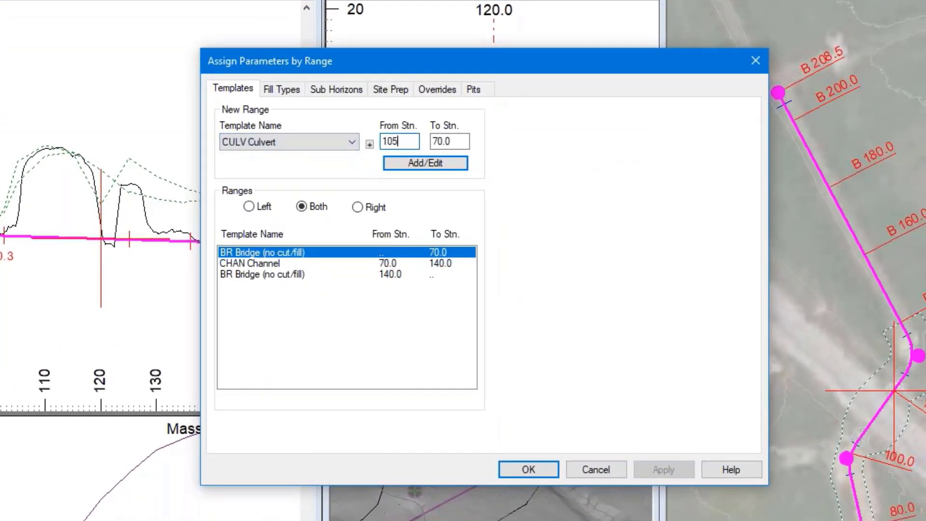
{"action": "key", "text": "Tab"}
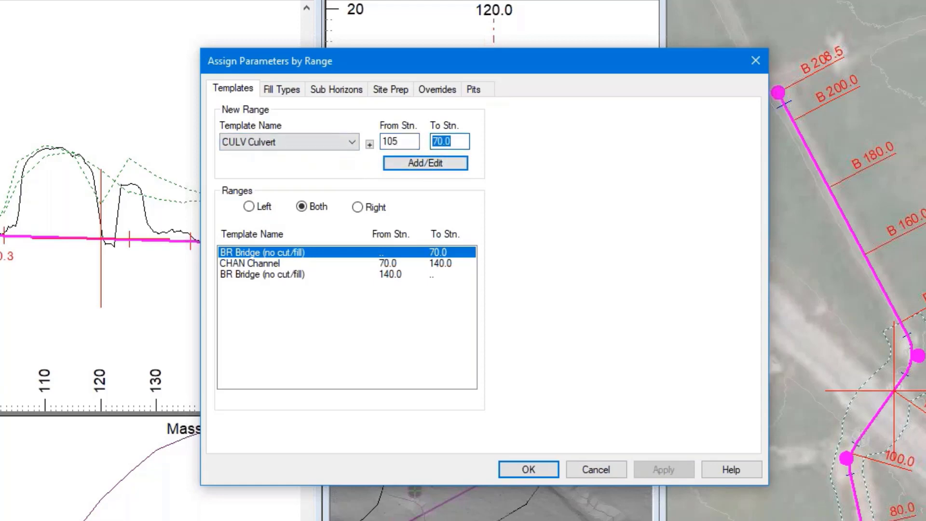
{"action": "left_click", "coordinate": [418, 164]}
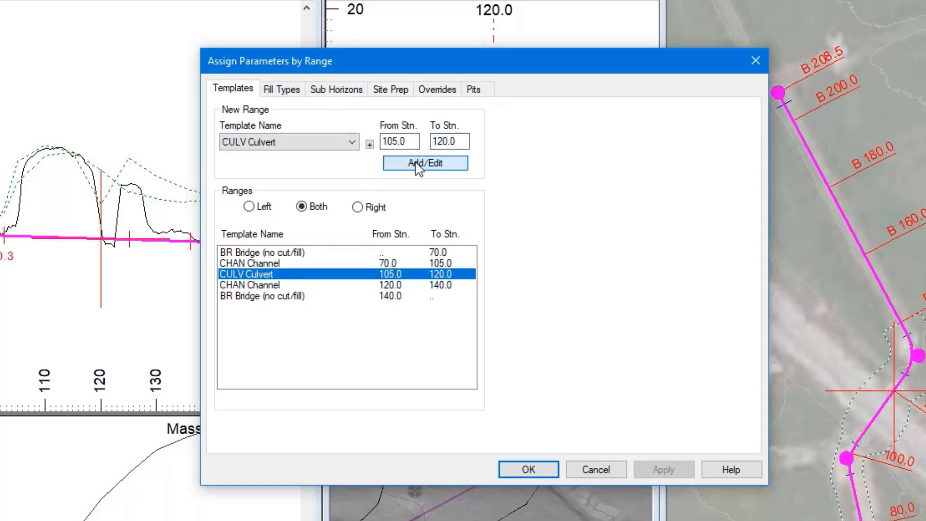
{"action": "left_click", "coordinate": [525, 471]}
{"action": "left_click", "coordinate": [525, 328]}
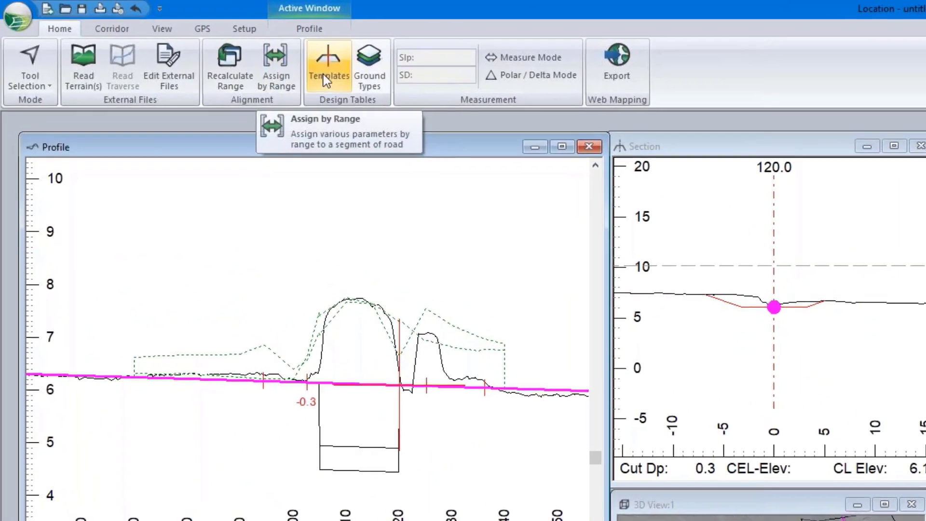
Examine the Penstock I-left component of the CULV - Culvert template in the Template Editor, and close it without changes.
{"action": "left_click", "coordinate": [327, 72]}
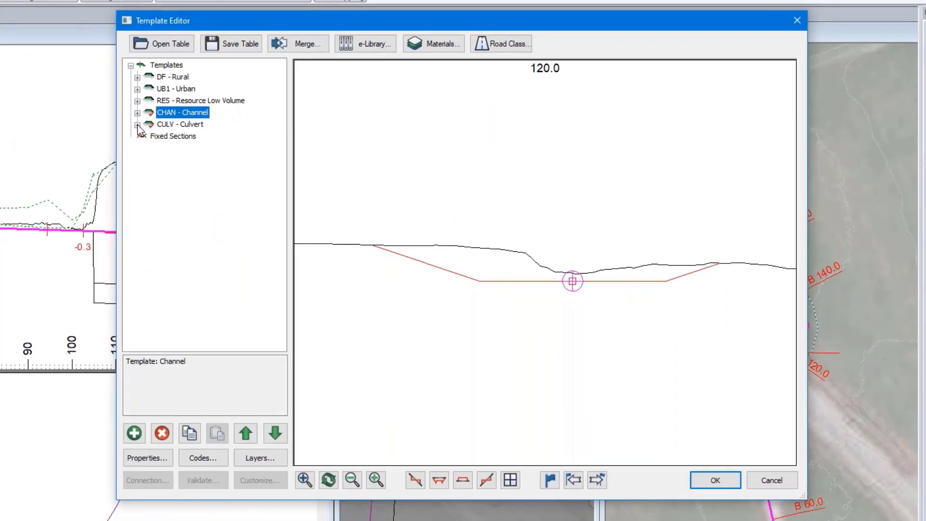
{"action": "left_click", "coordinate": [138, 125]}
{"action": "left_click", "coordinate": [177, 136]}
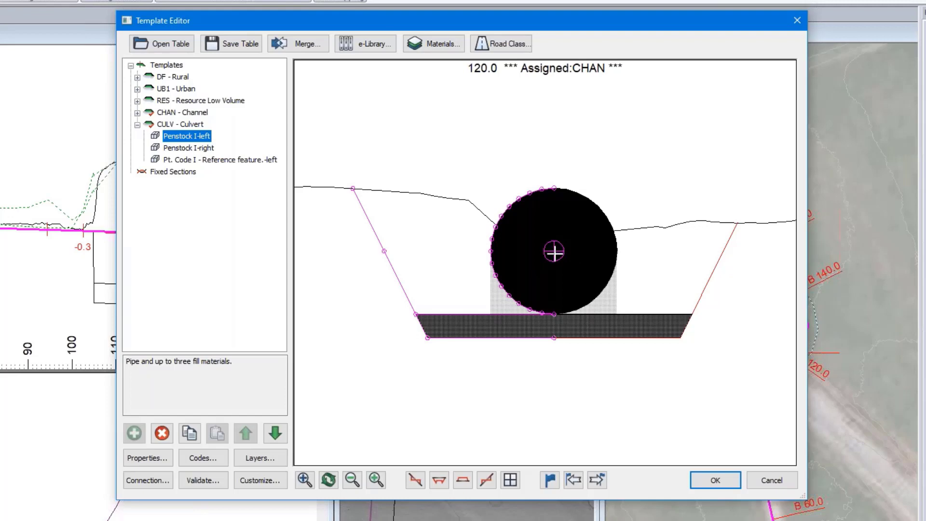
{"action": "mouse_move", "coordinate": [555, 252]}
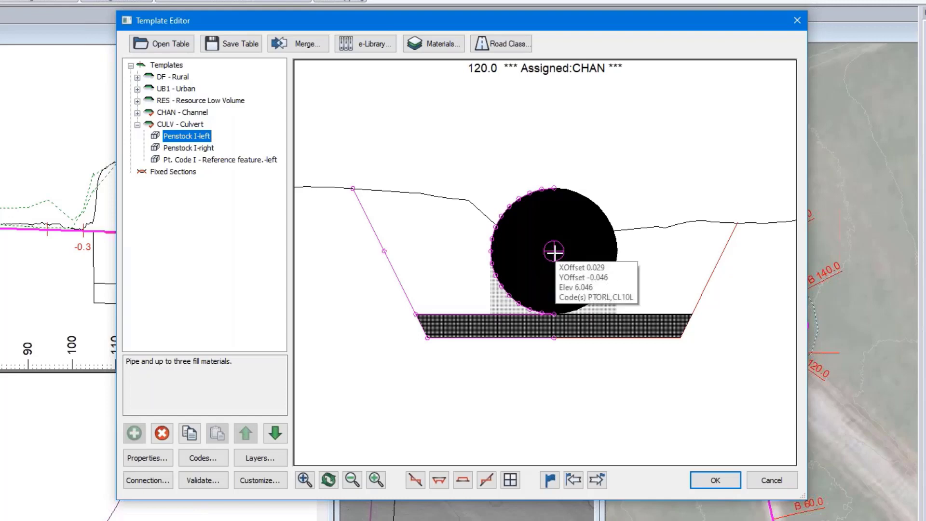
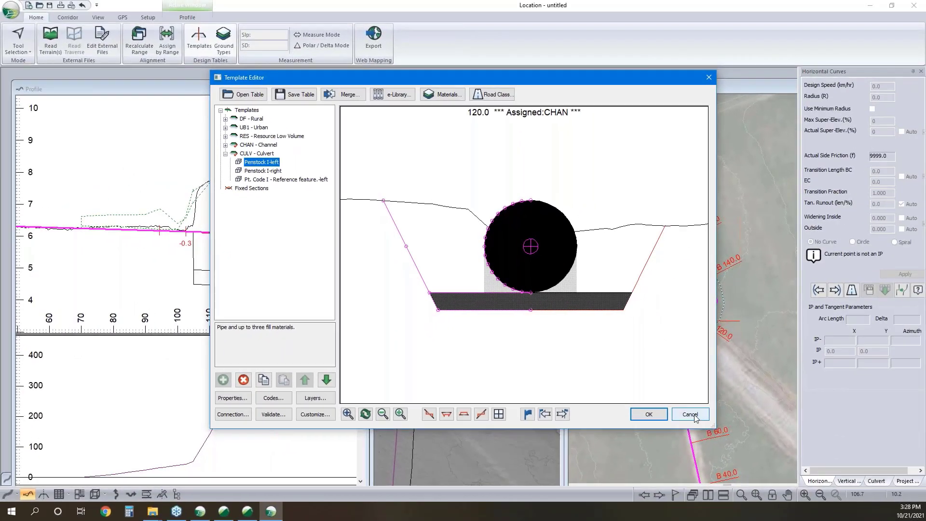
{"action": "left_click", "coordinate": [772, 480]}
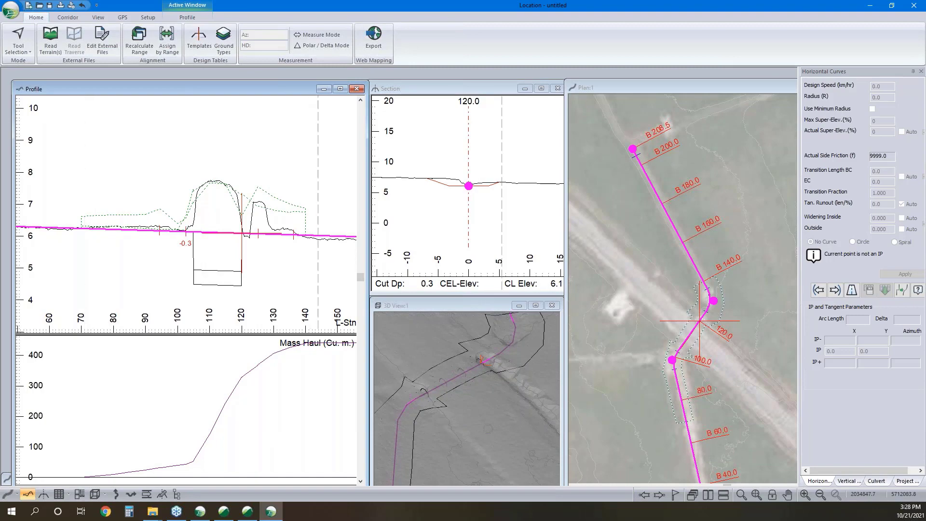
Add a corridor surface of H-align1 to the 3D view, using the SG - Subgrade material layer and color (128,255,255).
{"action": "right_click", "coordinate": [485, 357]}
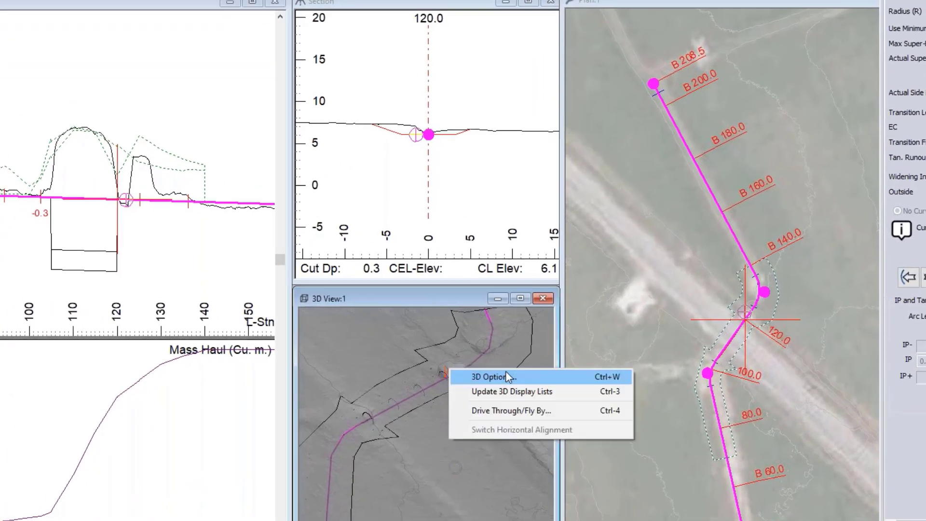
{"action": "left_click", "coordinate": [506, 377]}
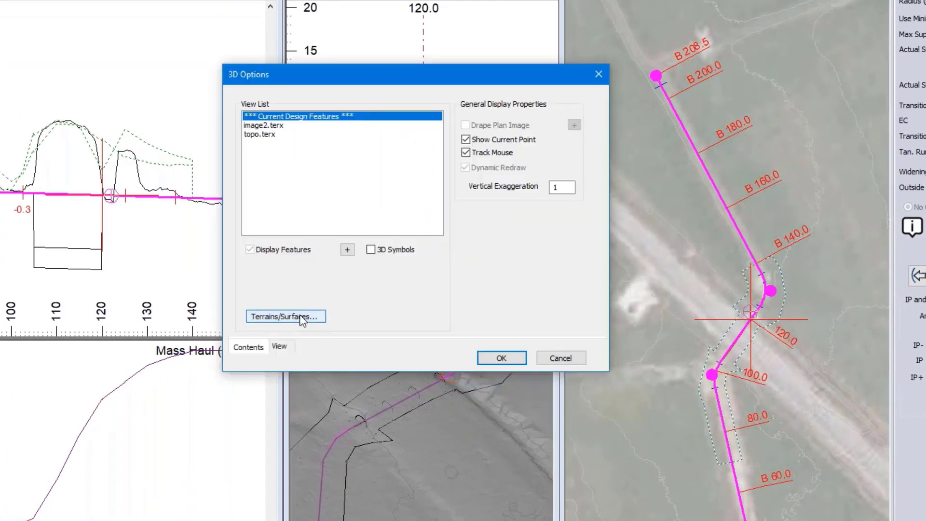
{"action": "left_click", "coordinate": [307, 319]}
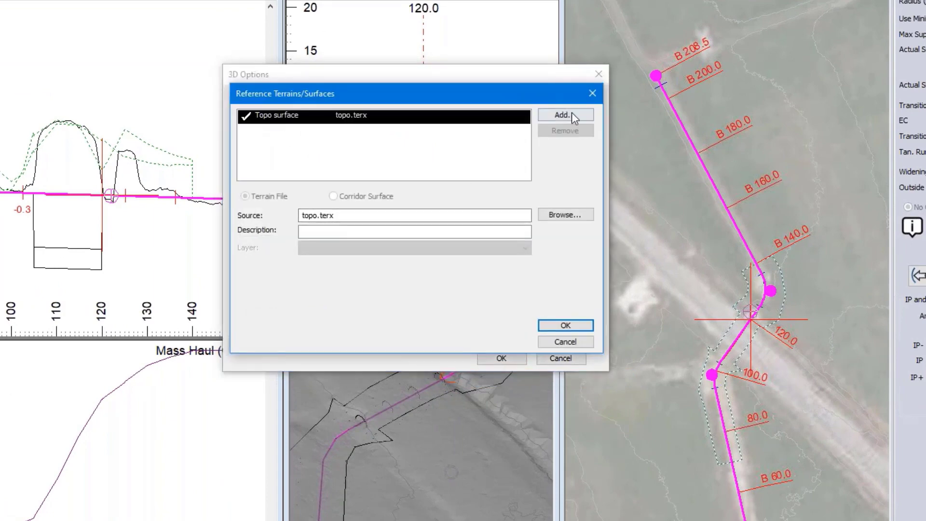
{"action": "left_click", "coordinate": [562, 115]}
{"action": "left_click", "coordinate": [374, 256]}
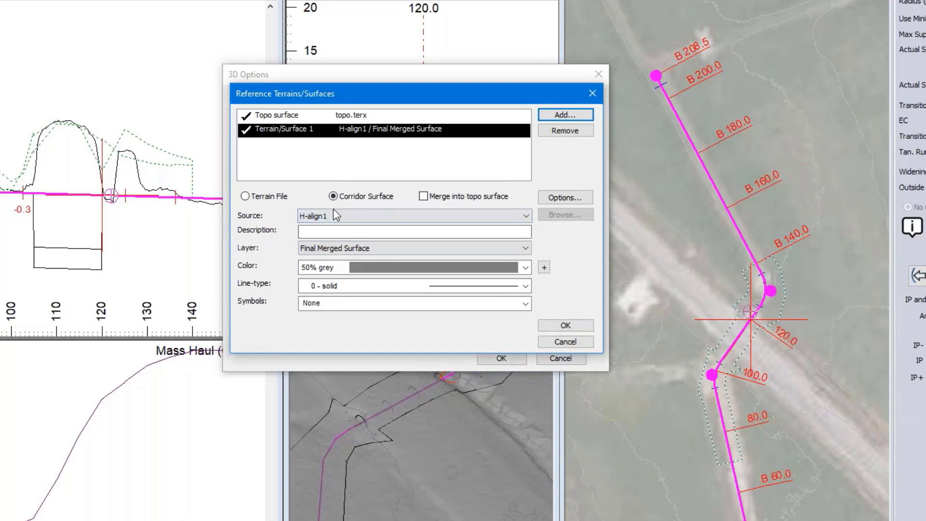
{"action": "left_click", "coordinate": [372, 249]}
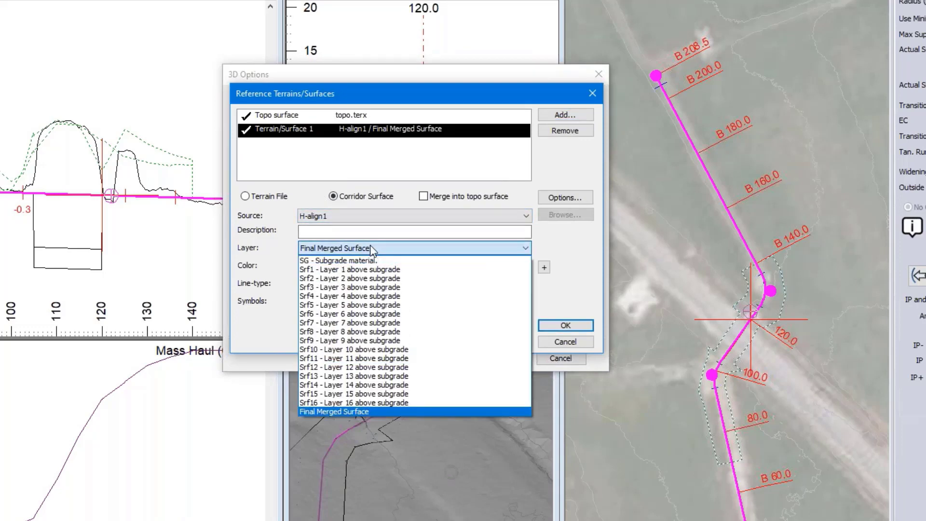
{"action": "left_click", "coordinate": [369, 260]}
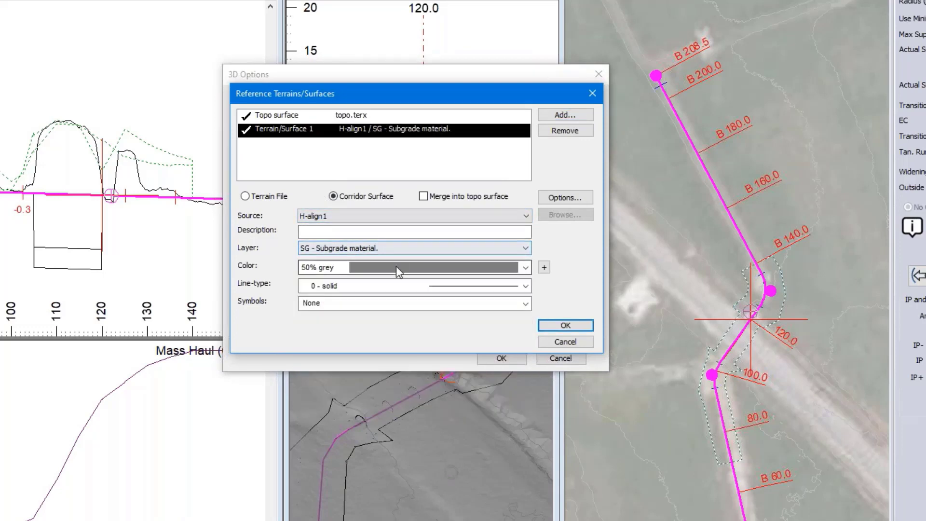
{"action": "left_click", "coordinate": [396, 268]}
{"action": "left_click", "coordinate": [416, 123]}
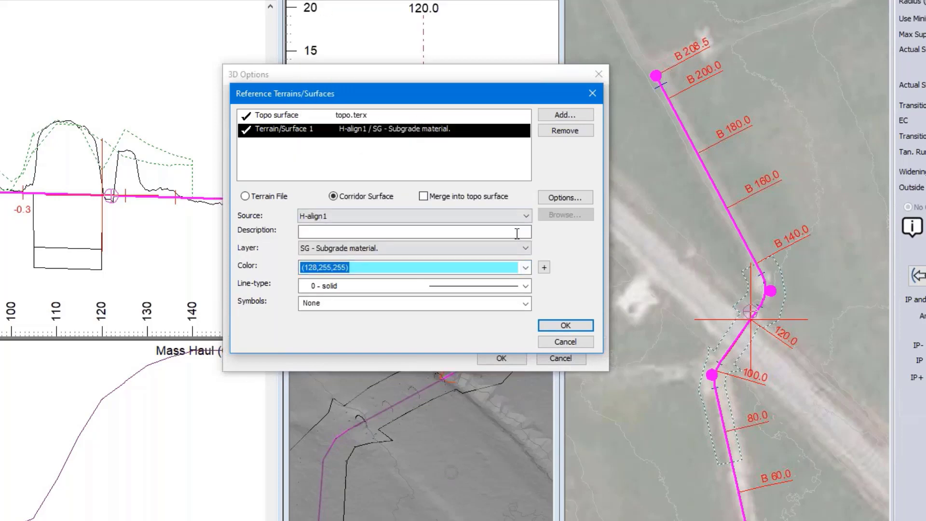
{"action": "left_click", "coordinate": [574, 321]}
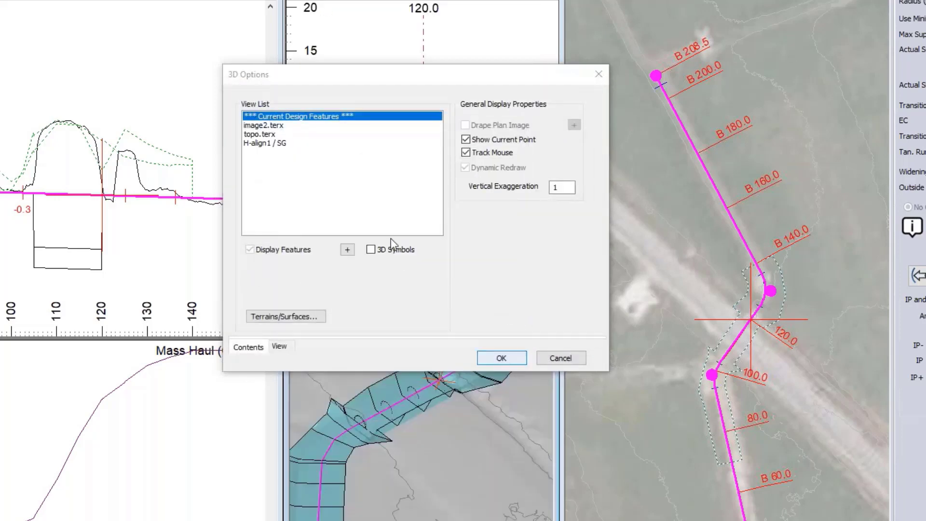
Set the alpha channel of the H-align1 / SG surface color to 120 and apply the 3D options.
{"action": "left_click", "coordinate": [270, 143]}
{"action": "left_click", "coordinate": [348, 278]}
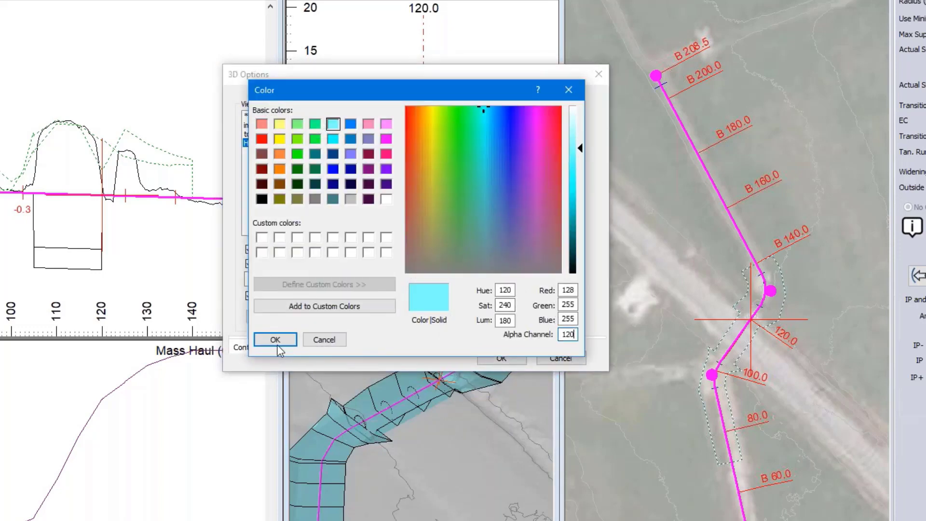
{"action": "left_click", "coordinate": [277, 343]}
{"action": "left_click", "coordinate": [514, 358]}
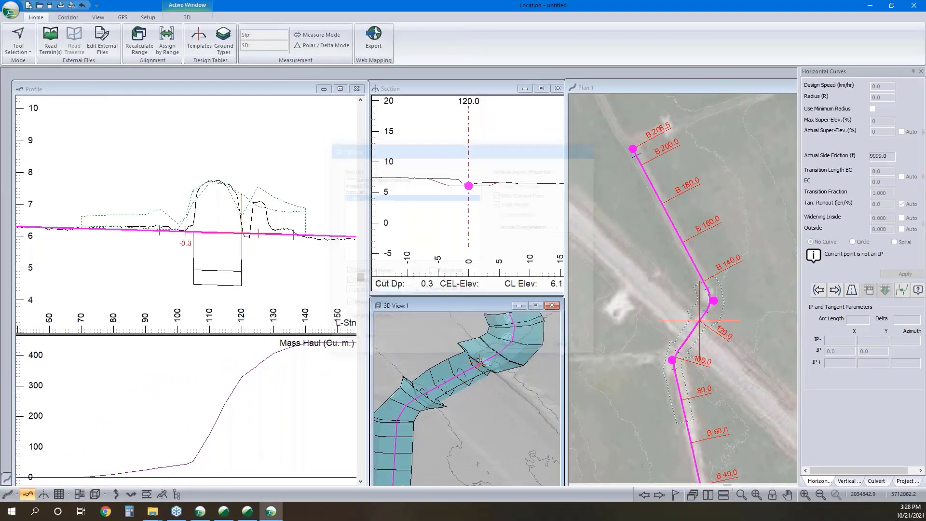
Inspect the subgrade surface in 3D against the complete CULV - Culvert template section, leaving the template unchanged.
{"action": "left_click_drag", "start_coordinate": [417, 400], "coordinate": [457, 385]}
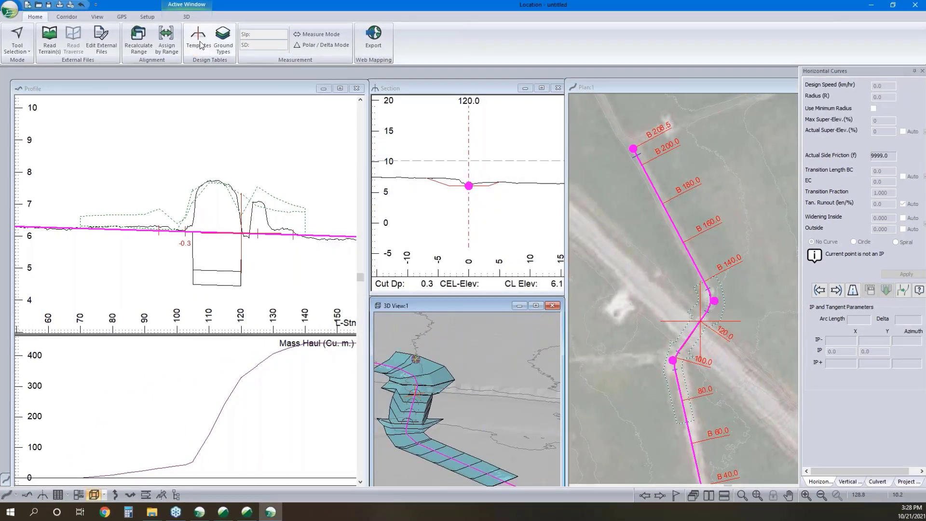
{"action": "left_click", "coordinate": [201, 44]}
{"action": "left_click", "coordinate": [252, 153]}
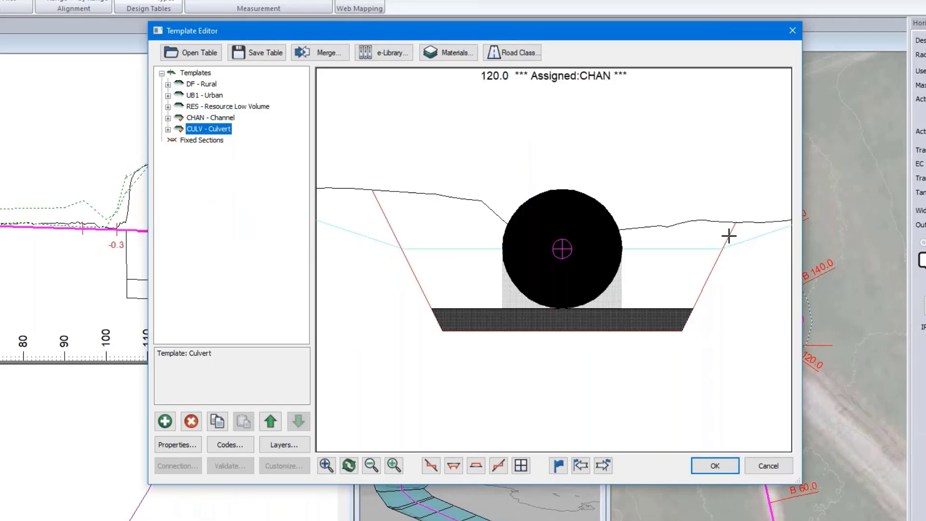
{"action": "left_click", "coordinate": [768, 467]}
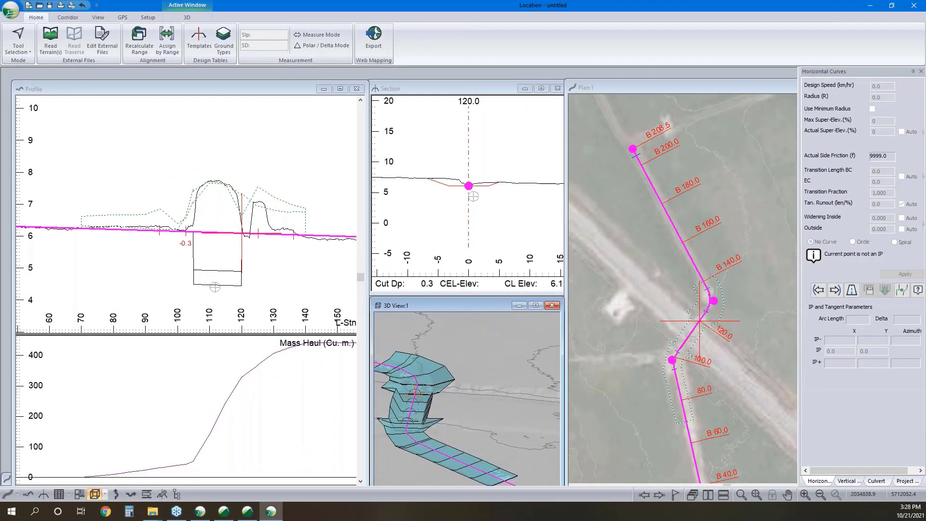
Add an H-align1 corridor surface with the Final Merged Surface layer to the 3D view, merged into the topo surface.
{"action": "right_click", "coordinate": [443, 385]}
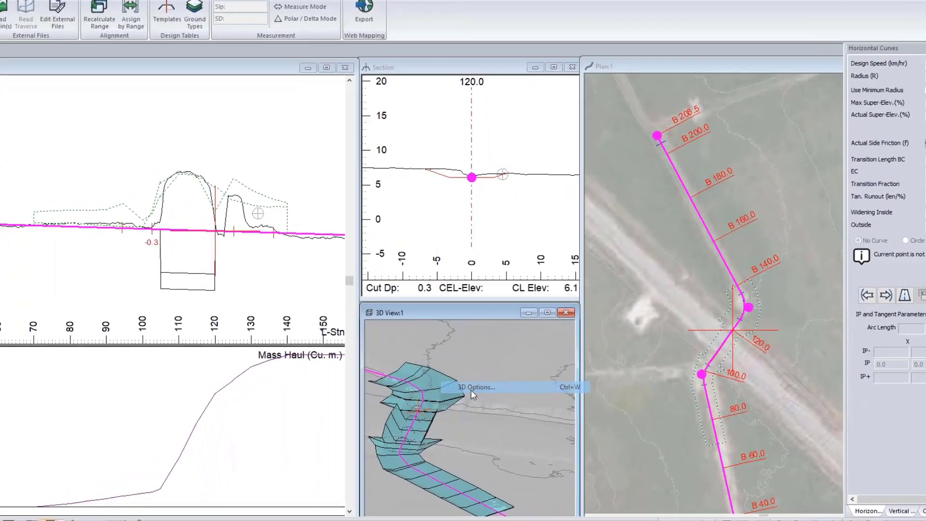
{"action": "left_click", "coordinate": [471, 390]}
{"action": "left_click", "coordinate": [324, 159]}
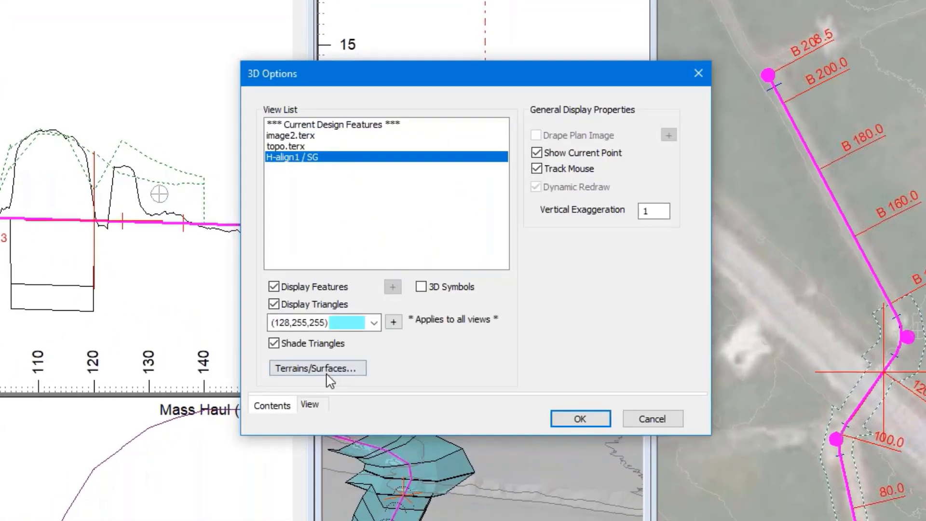
{"action": "left_click", "coordinate": [318, 369]}
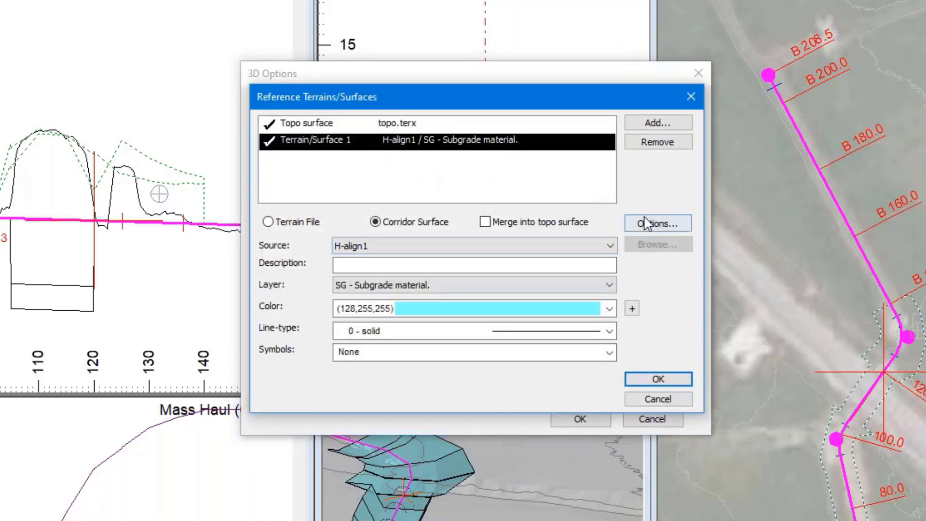
{"action": "left_click", "coordinate": [649, 124]}
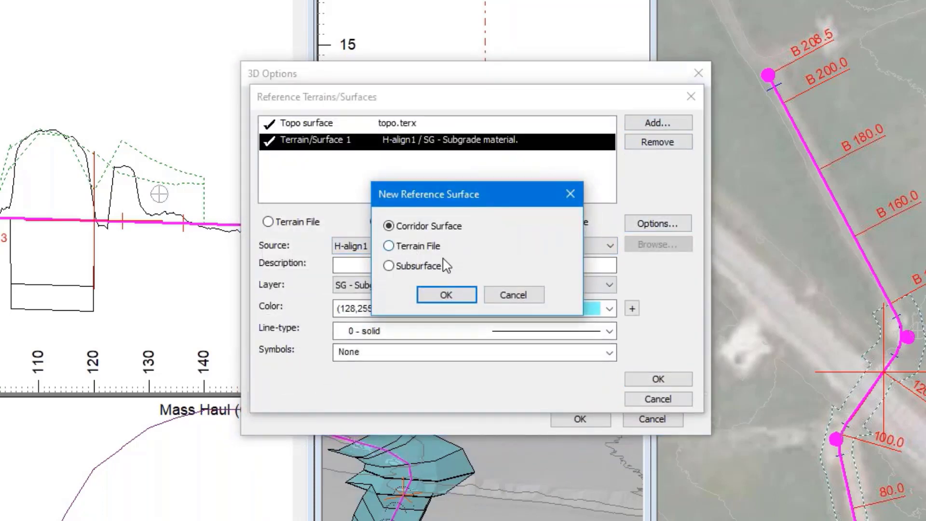
{"action": "left_click", "coordinate": [448, 295]}
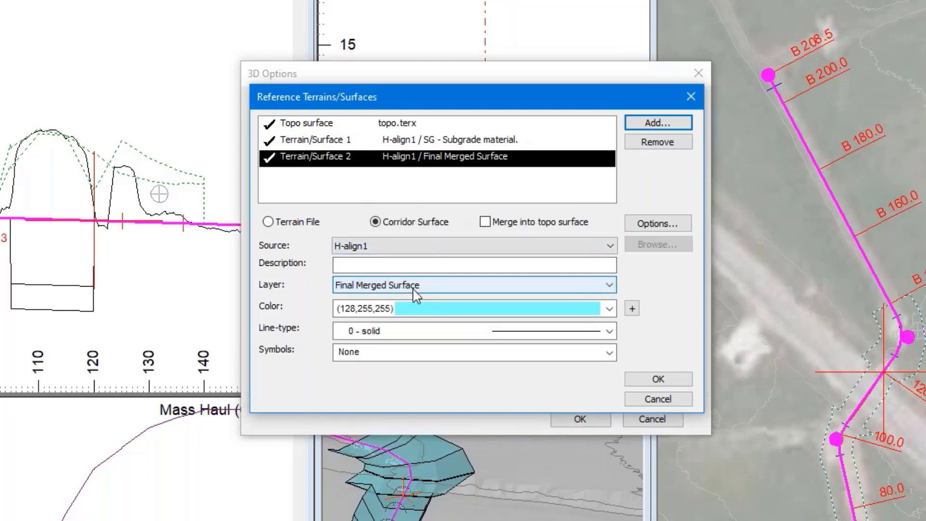
{"action": "left_click", "coordinate": [486, 223]}
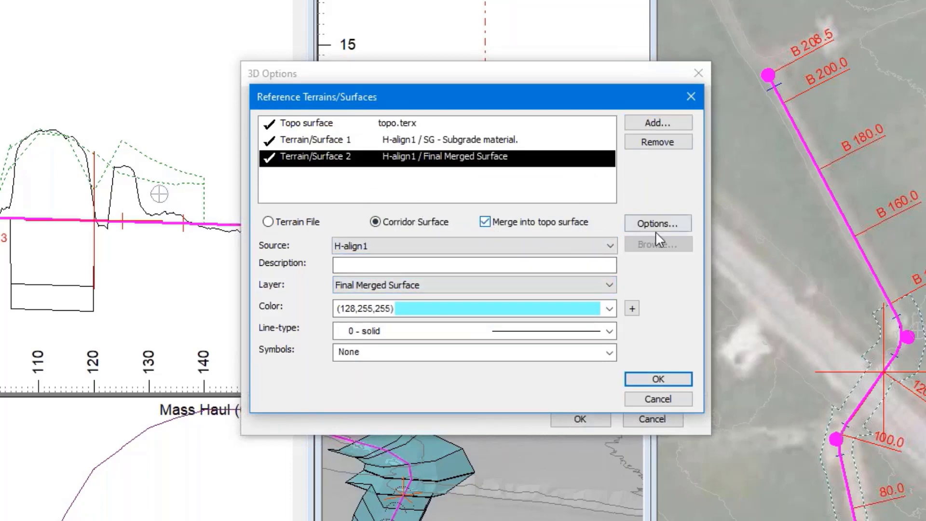
{"action": "left_click", "coordinate": [647, 379]}
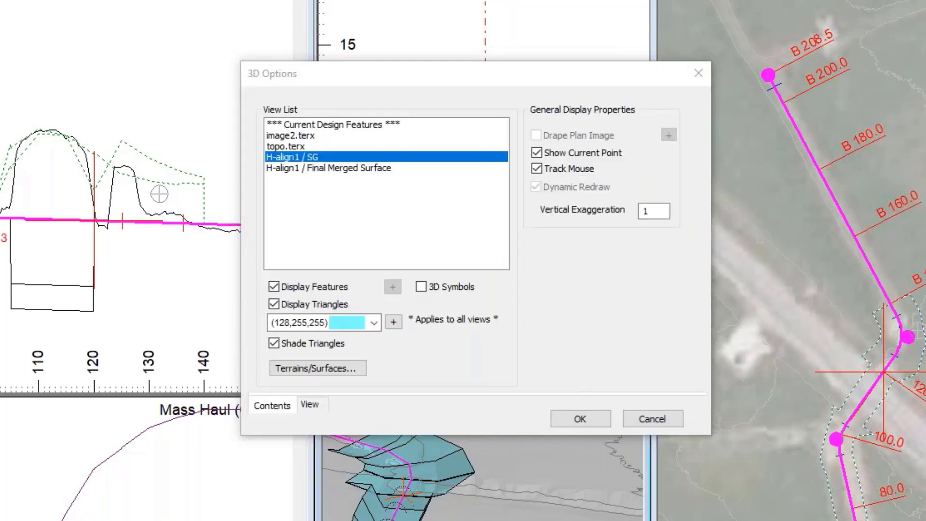
Set the H-align1 / Final Merged Surface color to (128,255,0) and apply the 3D options.
{"action": "left_click", "coordinate": [371, 168]}
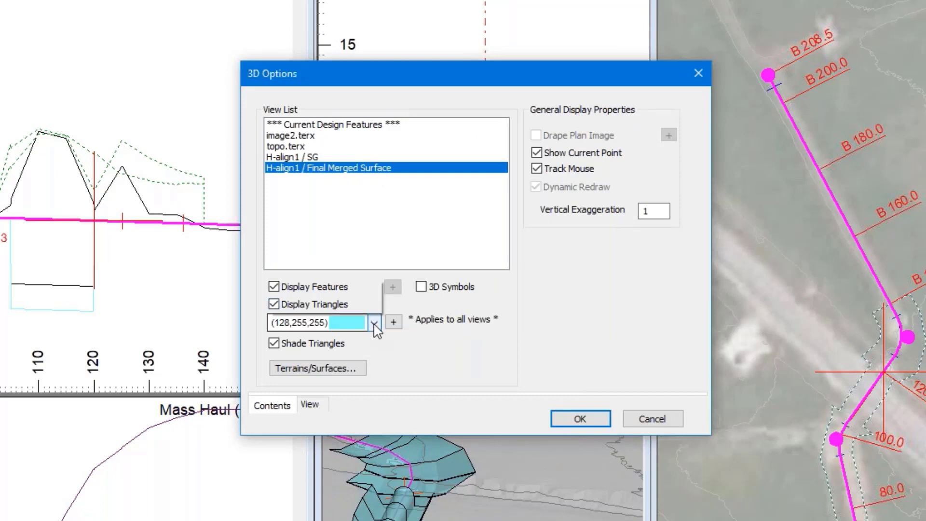
{"action": "left_click", "coordinate": [375, 322]}
{"action": "scroll", "coordinate": [334, 82], "scroll_direction": "up", "scroll_amount": 6}
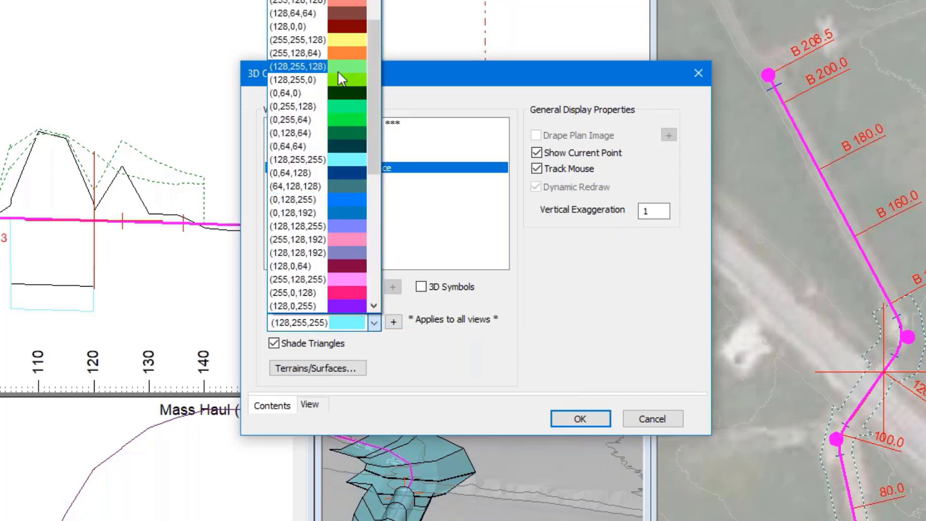
{"action": "left_click", "coordinate": [337, 80]}
{"action": "left_click", "coordinate": [581, 419]}
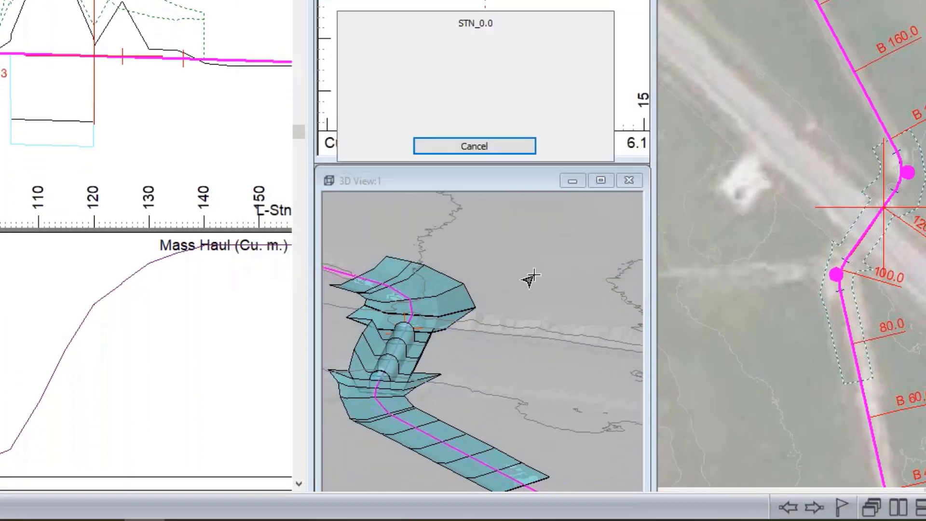
Inspect the merged corridor surface in 3D around the culvert and compare it with the CULV - Culvert template, leaving the template unchanged.
{"action": "left_click_drag", "start_coordinate": [413, 385], "coordinate": [522, 320]}
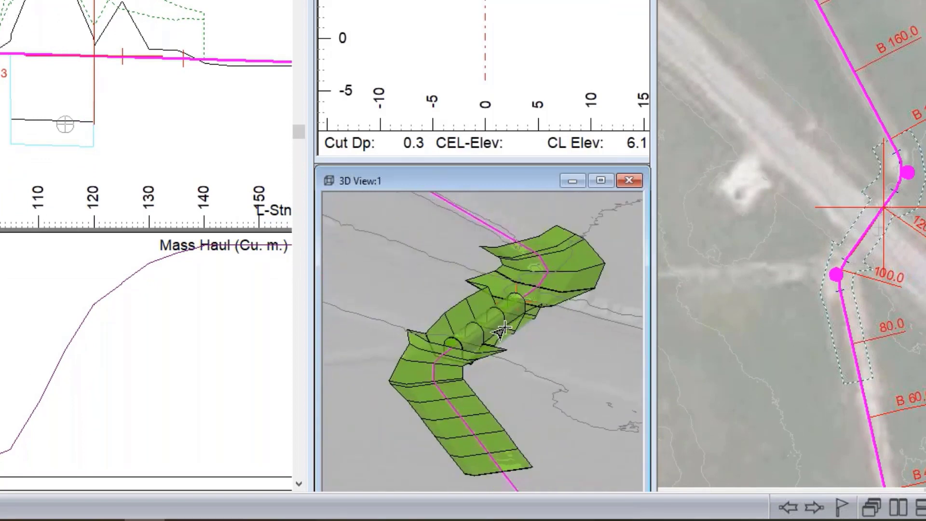
{"action": "mouse_move", "coordinate": [472, 338]}
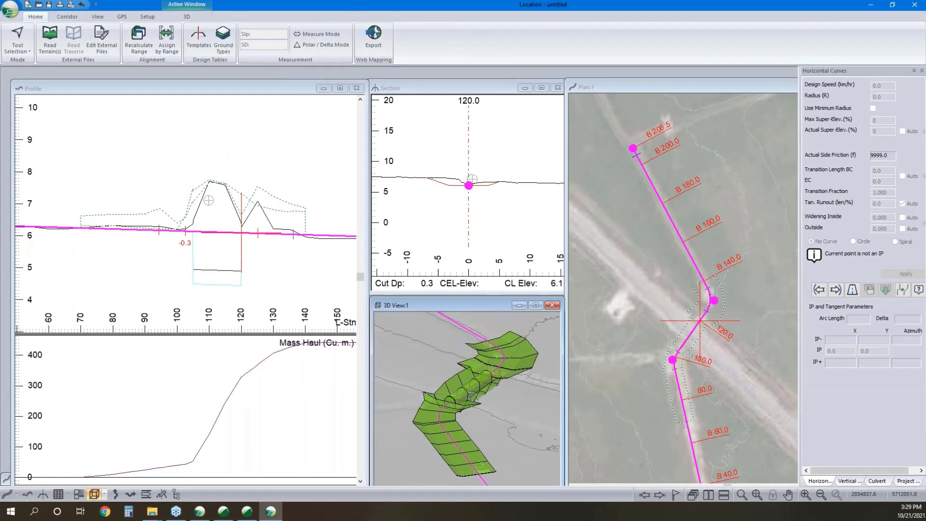
{"action": "middle_click_drag", "start_coordinate": [466, 334], "coordinate": [498, 363]}
{"action": "left_click_drag", "start_coordinate": [469, 410], "coordinate": [489, 427]}
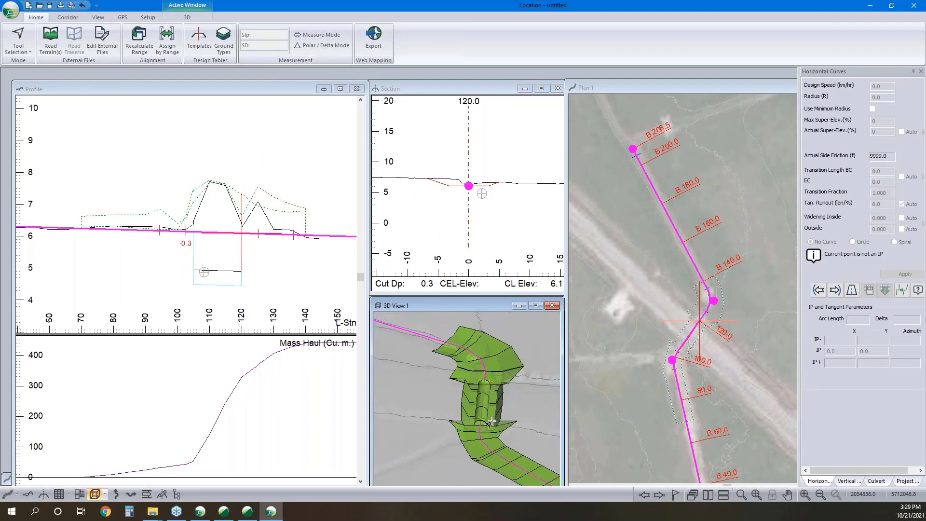
{"action": "left_click", "coordinate": [198, 38]}
{"action": "left_click", "coordinate": [257, 153]}
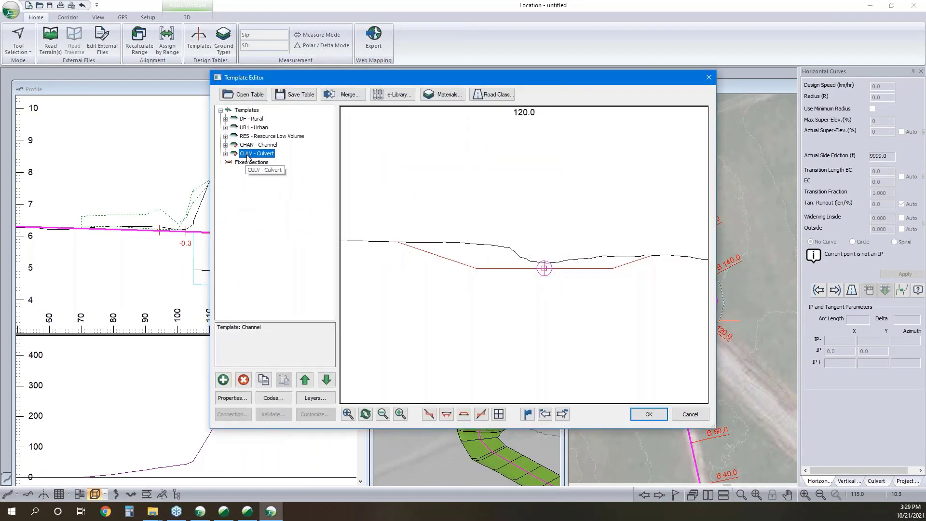
{"action": "left_click", "coordinate": [690, 415]}
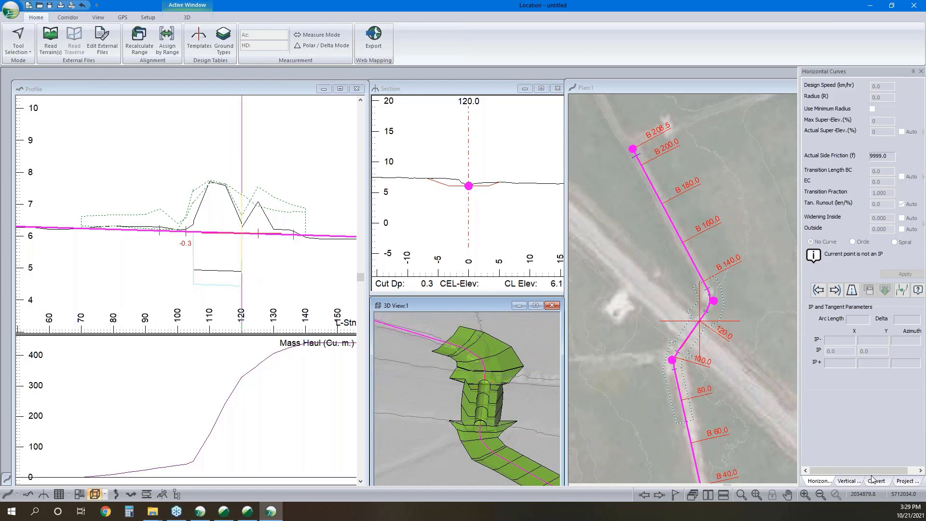
Review the merge into topo surface setting of the H-align1 / Final Merged Surface, closing the 3D options without changes.
{"action": "right_click", "coordinate": [464, 360]}
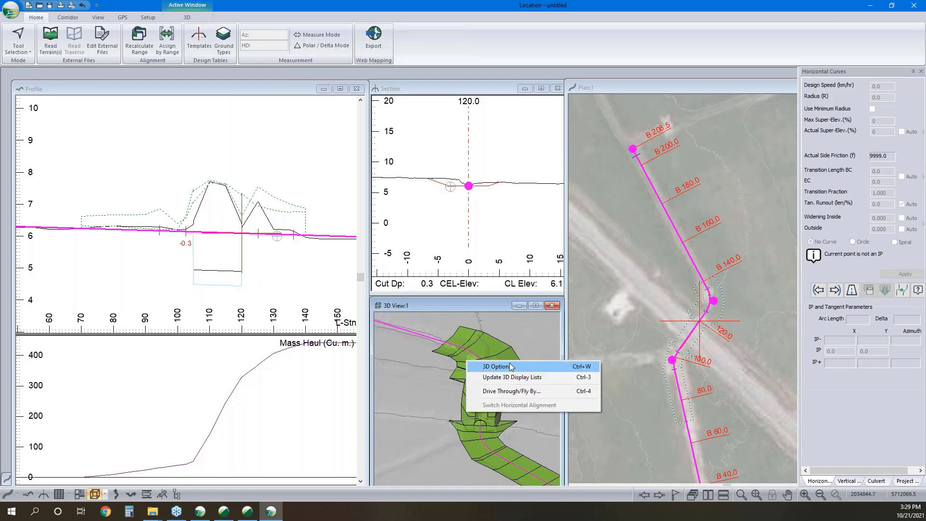
{"action": "left_click", "coordinate": [487, 367]}
{"action": "left_click", "coordinate": [381, 319]}
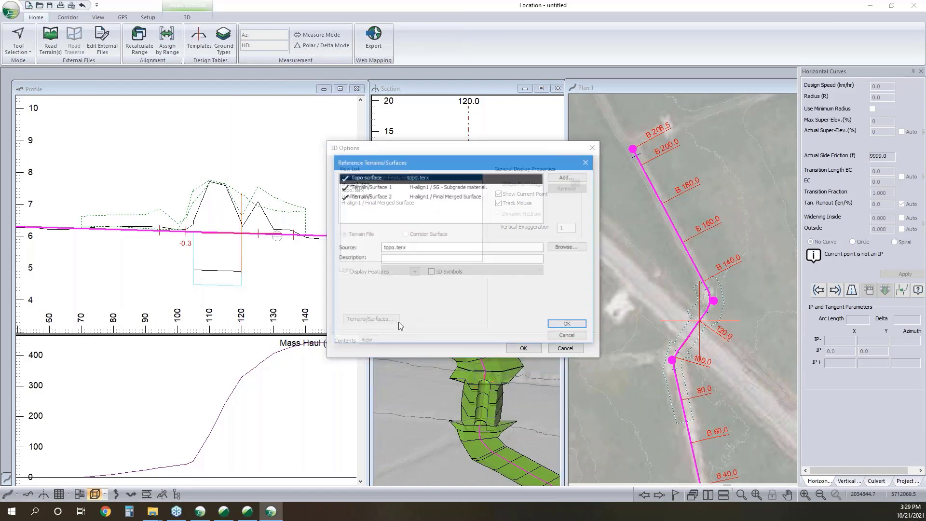
{"action": "left_click", "coordinate": [424, 198]}
{"action": "left_click", "coordinate": [469, 235]}
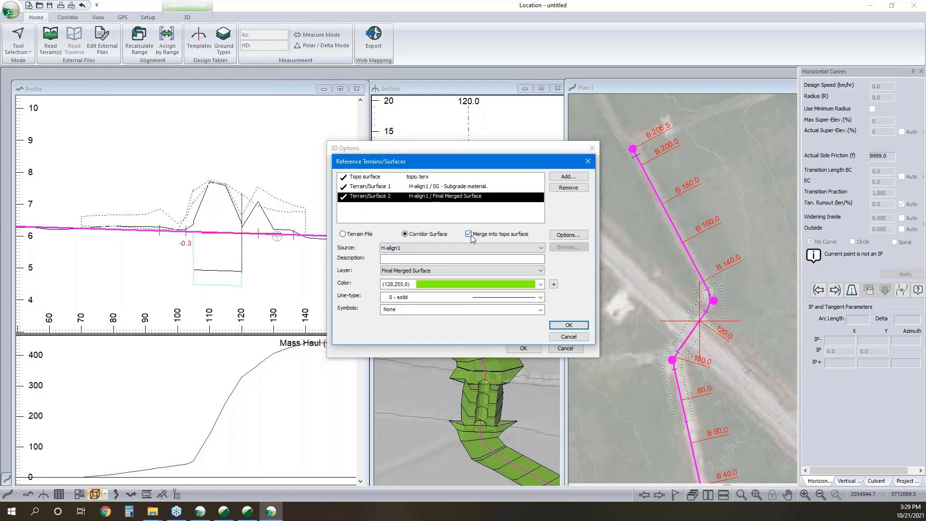
{"action": "left_click", "coordinate": [581, 338]}
{"action": "left_click", "coordinate": [566, 348]}
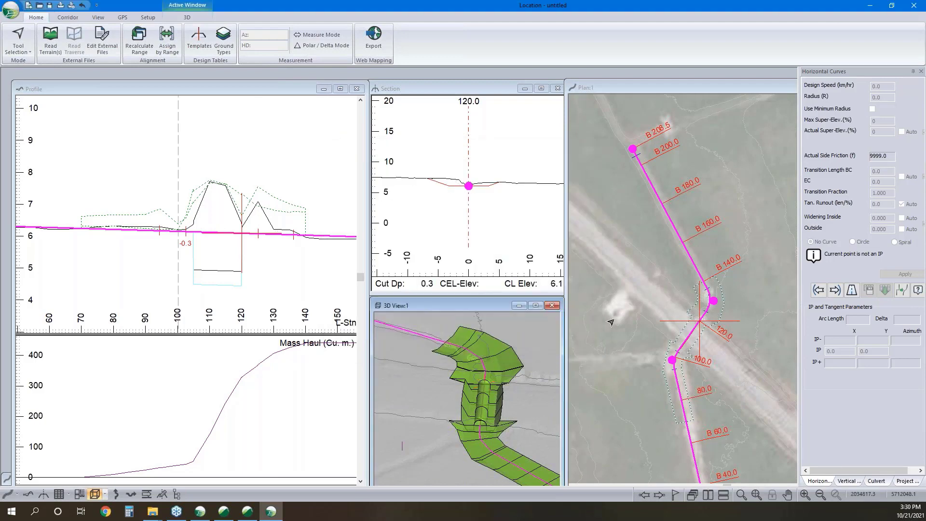
{"action": "mouse_move", "coordinate": [594, 262]}
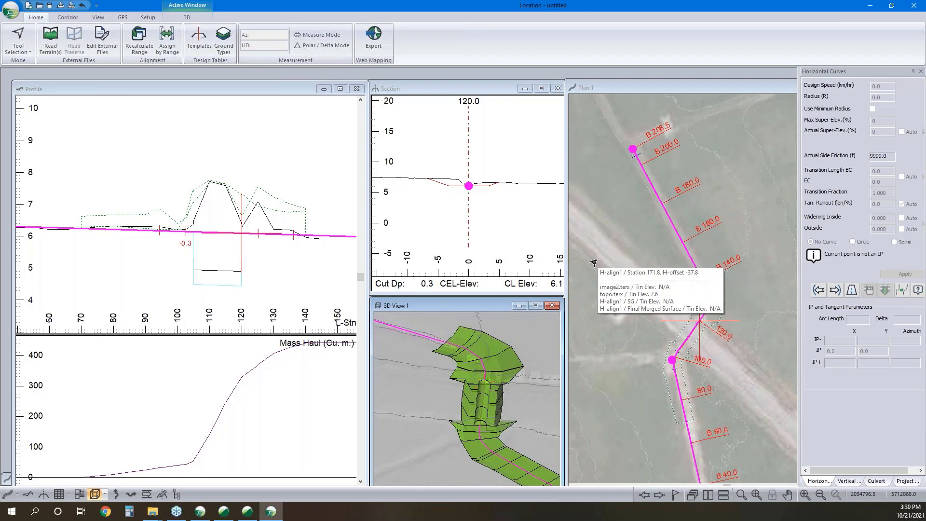
Create a new horizontal alignment H-align2 from a single coordinate point, using the default standard template.
{"action": "left_click", "coordinate": [907, 482]}
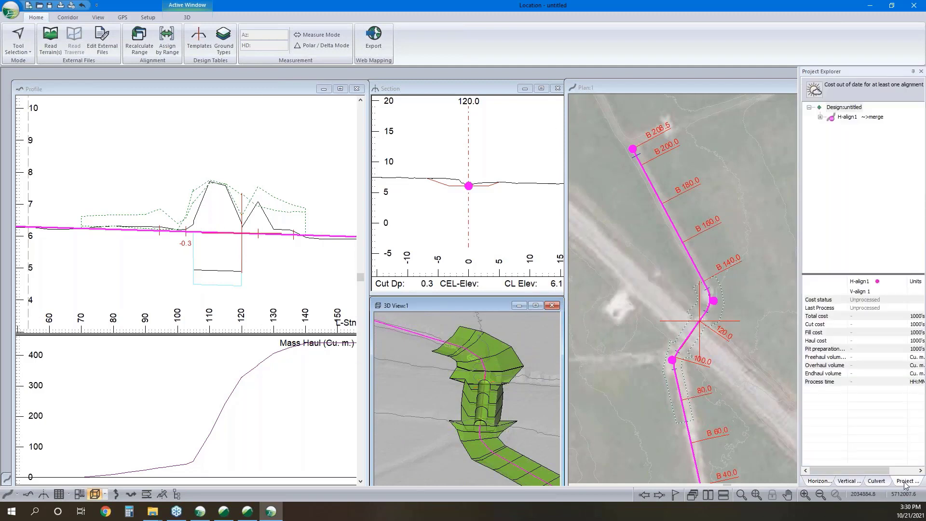
{"action": "right_click", "coordinate": [851, 120]}
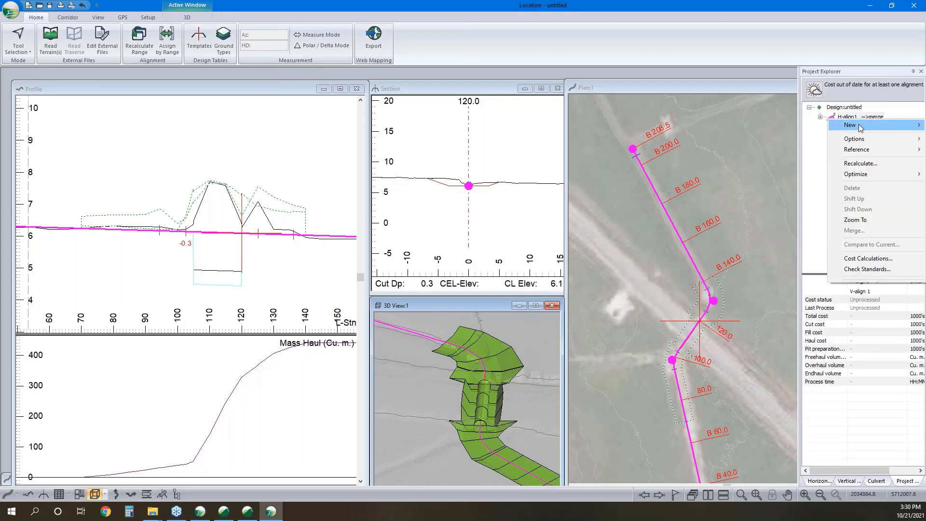
{"action": "mouse_move", "coordinate": [860, 126]}
{"action": "left_click", "coordinate": [795, 127]}
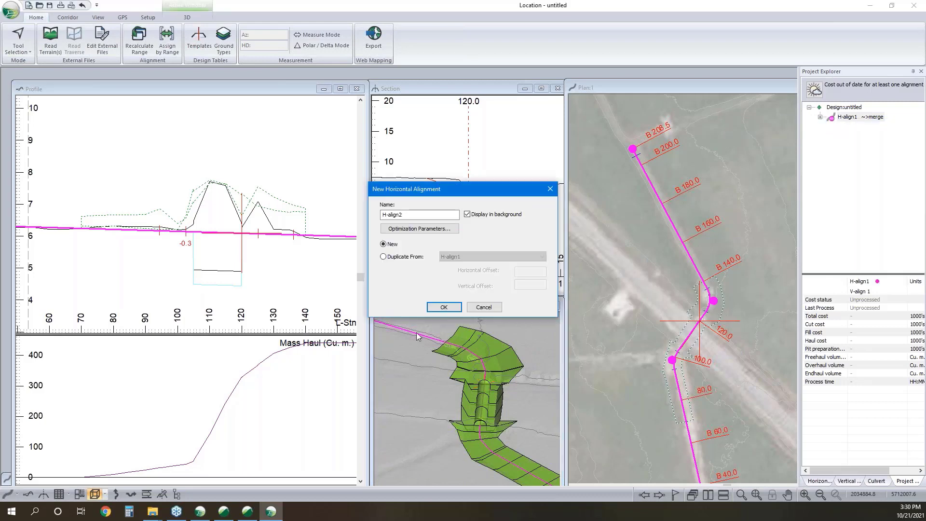
{"action": "left_click", "coordinate": [444, 307]}
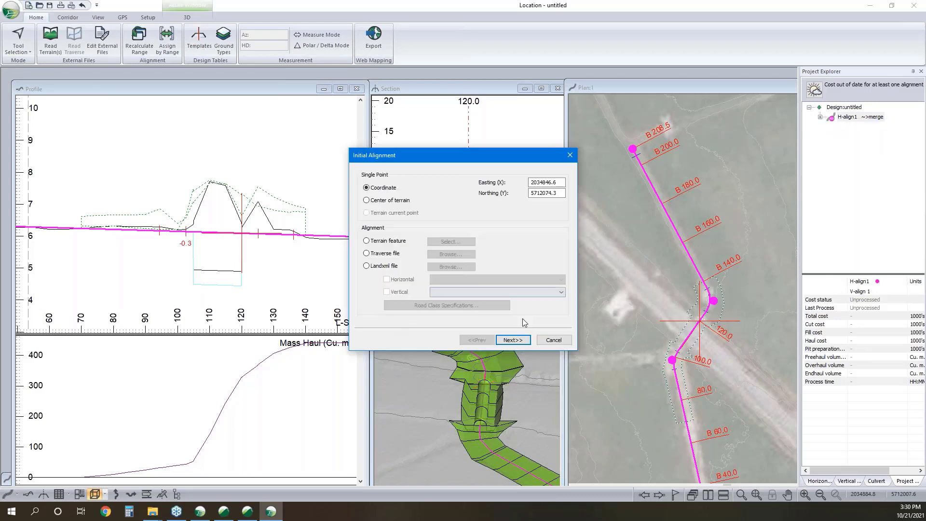
{"action": "left_click", "coordinate": [514, 341]}
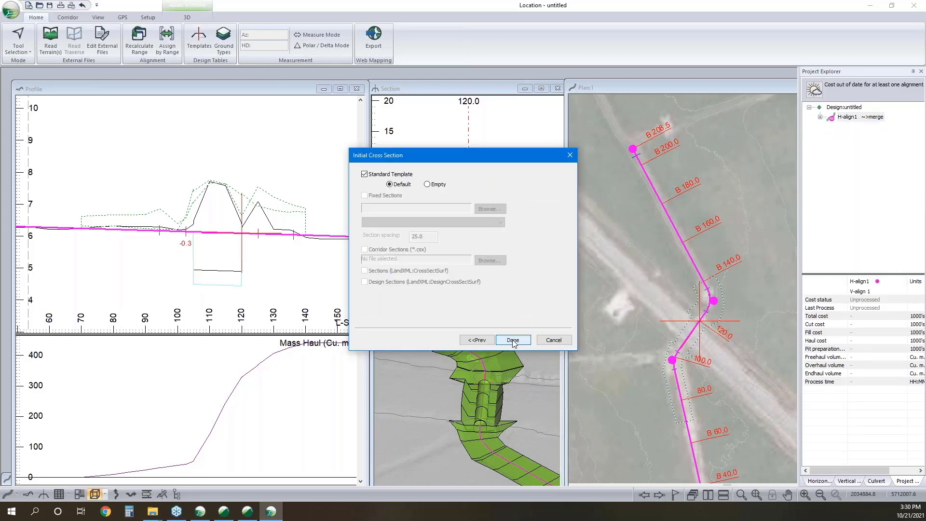
{"action": "left_click", "coordinate": [513, 340]}
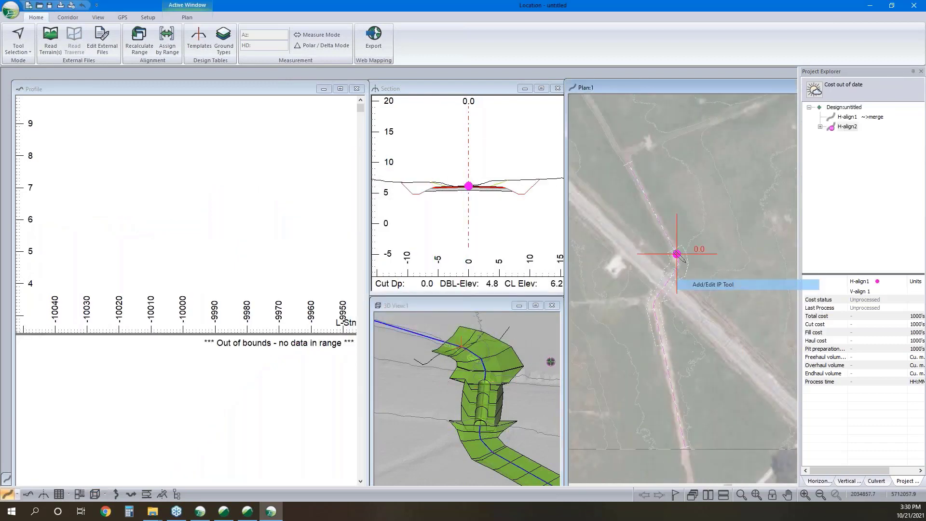
Draw H-align2 in plan as a straight line about 150 m long following the diagonal road across H-align1.
{"action": "left_click", "coordinate": [733, 350]}
{"action": "middle_click_drag", "start_coordinate": [722, 302], "coordinate": [782, 379]}
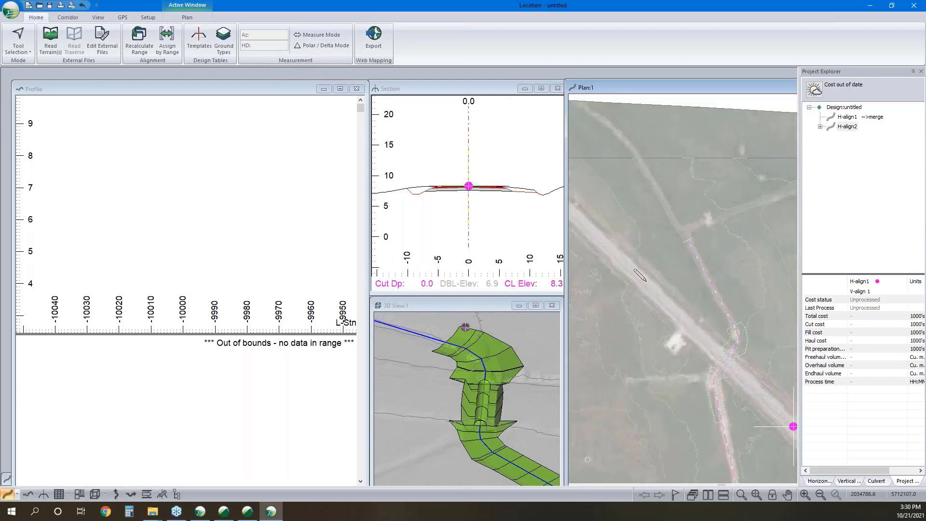
{"action": "left_click", "coordinate": [631, 270]}
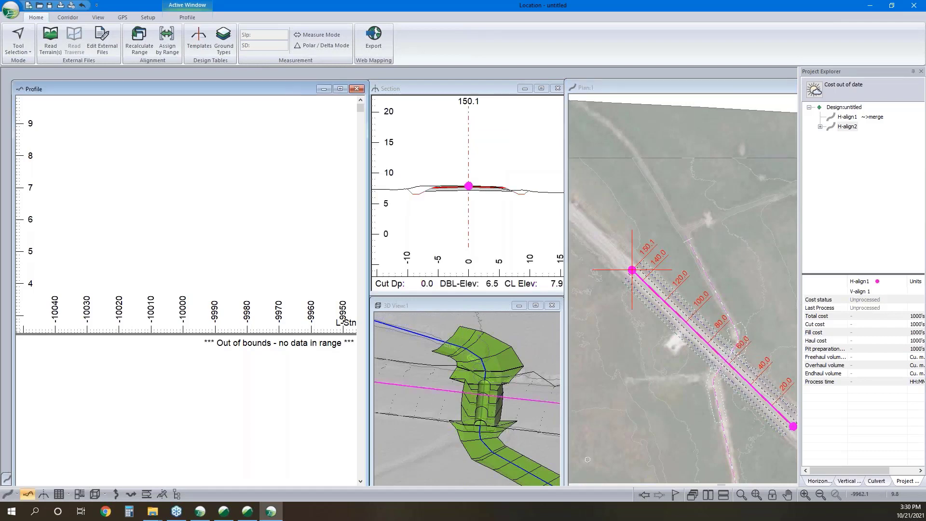
Add a vertical IP in the profile at the far end of H-align2, at an elevation of about 7.6 m.
{"action": "left_click", "coordinate": [757, 495]}
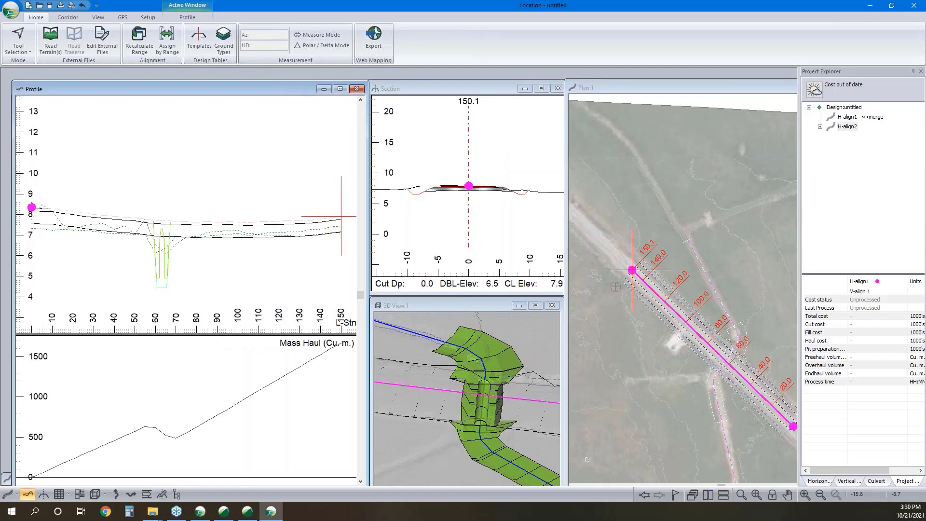
{"action": "scroll", "coordinate": [287, 233], "scroll_direction": "down", "scroll_amount": 4}
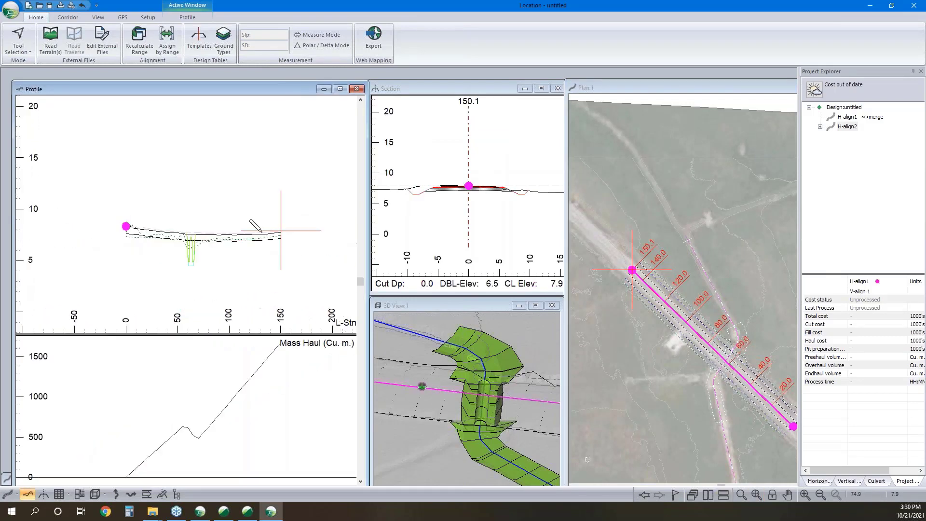
{"action": "left_click", "coordinate": [289, 233]}
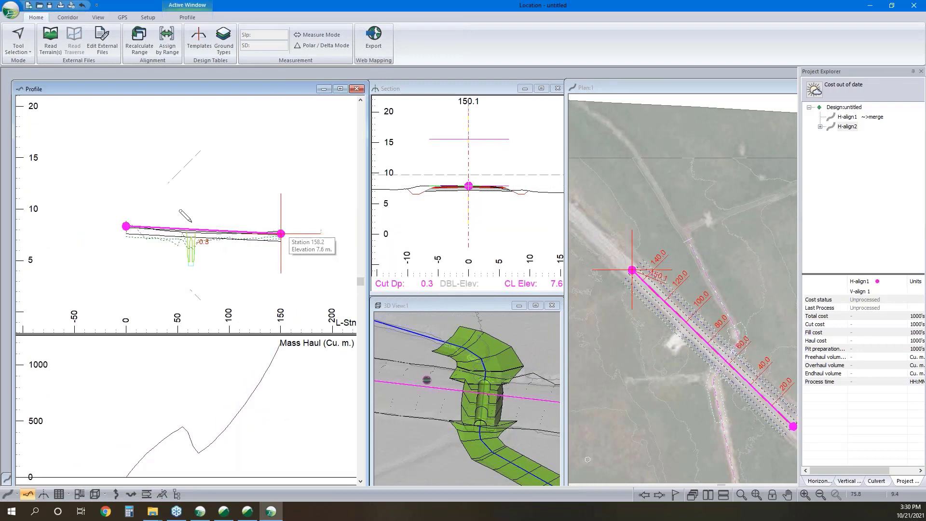
Set the L-Line topo in the profile to line-type 5 - thick (medium).
{"action": "scroll", "coordinate": [180, 221], "scroll_direction": "up", "scroll_amount": 3}
{"action": "right_click", "coordinate": [218, 199]}
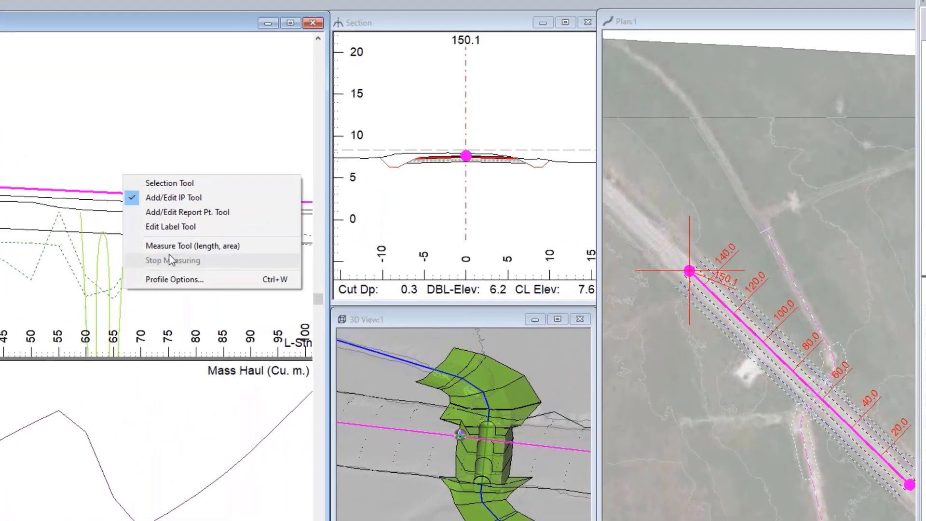
{"action": "left_click", "coordinate": [165, 279]}
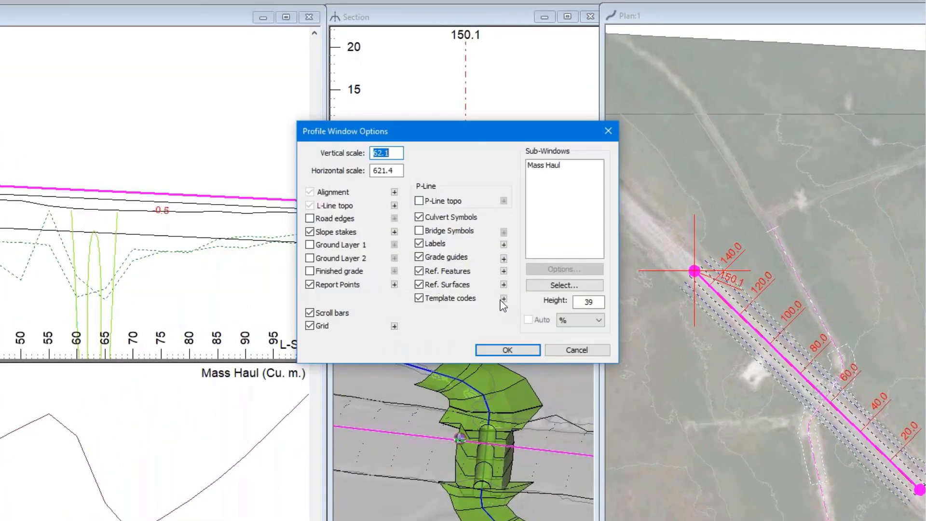
{"action": "left_click", "coordinate": [394, 206]}
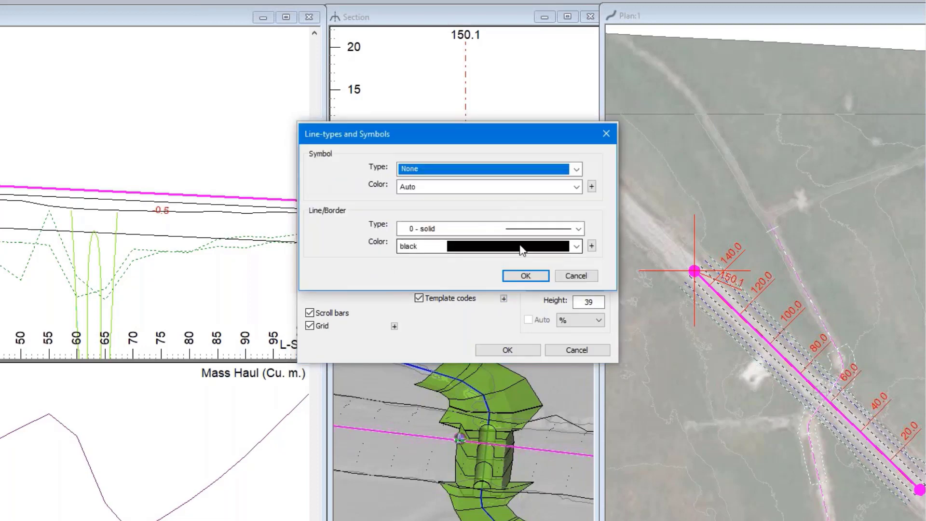
{"action": "left_click", "coordinate": [529, 229]}
{"action": "left_click", "coordinate": [543, 295]}
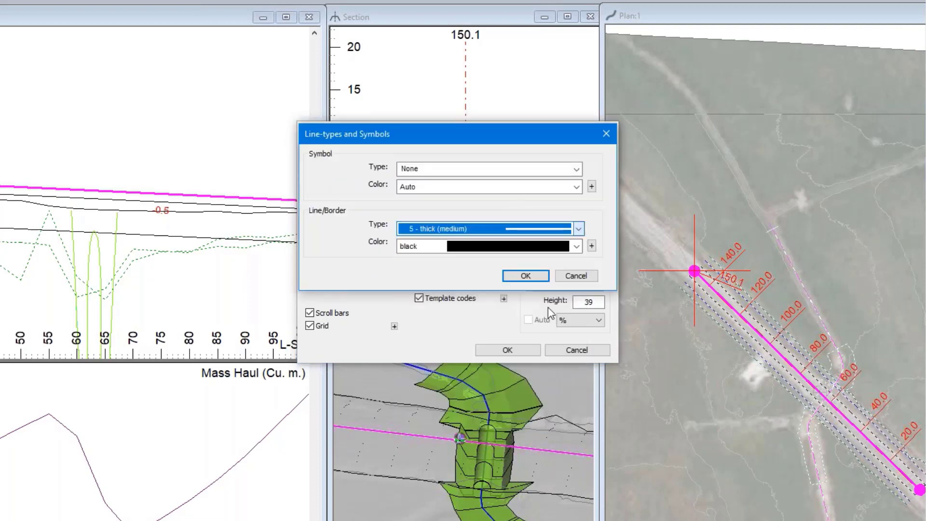
{"action": "left_click", "coordinate": [525, 276]}
{"action": "left_click", "coordinate": [508, 350]}
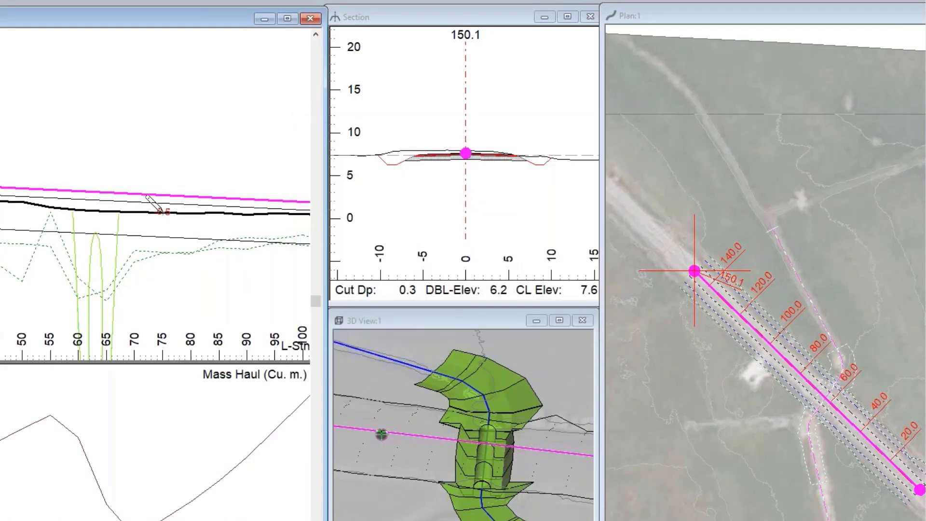
Color the CL template code cyan in the profile and recalculate all cross sections of the current alignment.
{"action": "right_click", "coordinate": [166, 152]}
{"action": "left_click", "coordinate": [225, 256]}
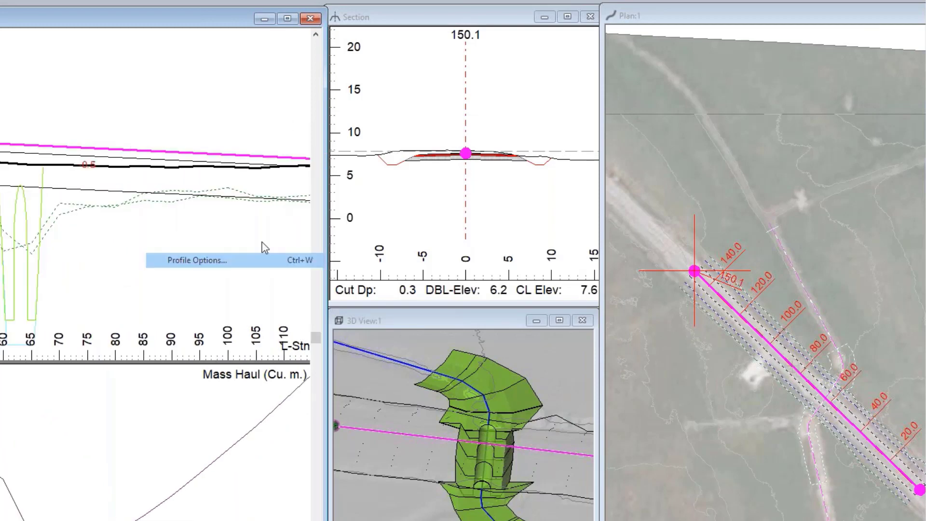
{"action": "left_click", "coordinate": [503, 299]}
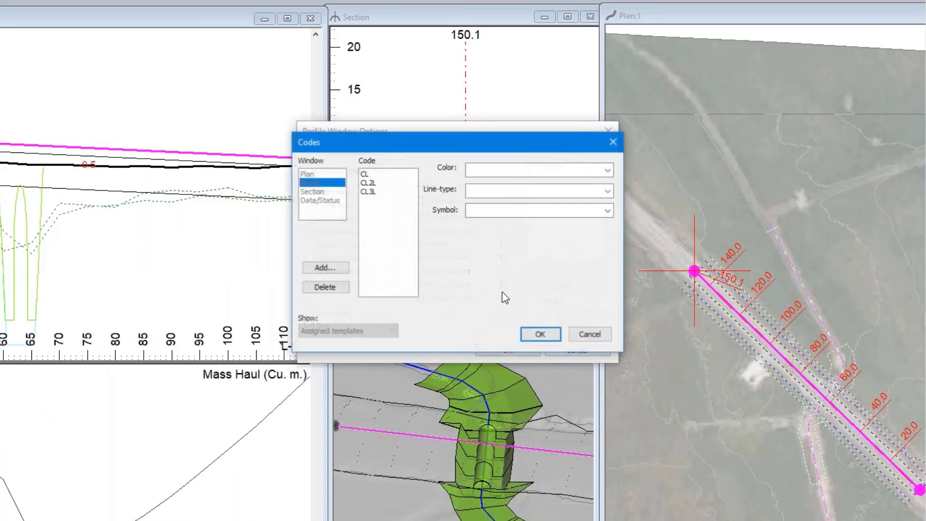
{"action": "left_click", "coordinate": [376, 177]}
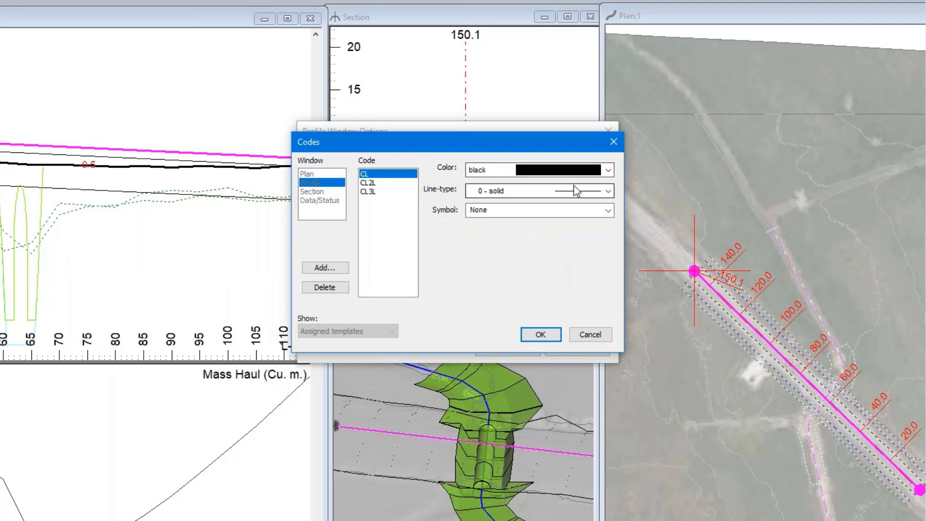
{"action": "left_click", "coordinate": [572, 171]}
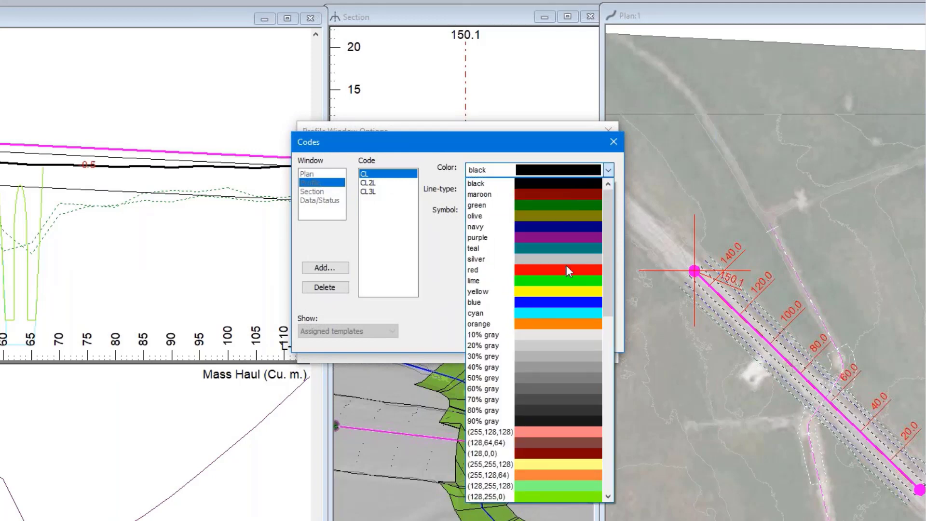
{"action": "left_click", "coordinate": [572, 311]}
{"action": "left_click", "coordinate": [545, 333]}
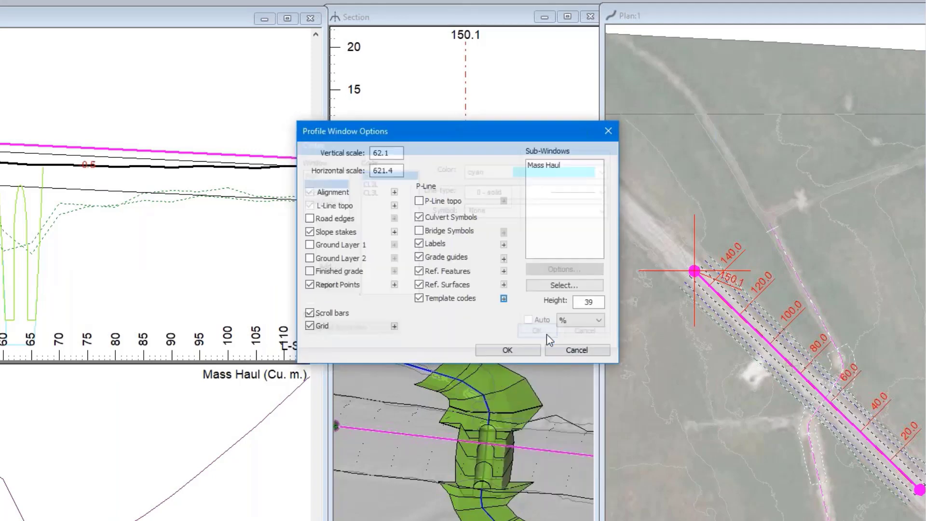
{"action": "left_click", "coordinate": [523, 347]}
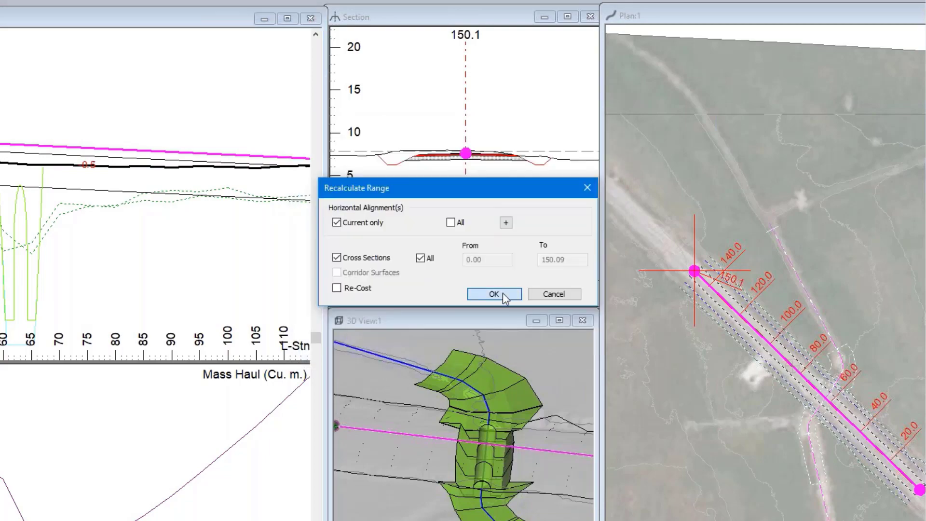
{"action": "left_click", "coordinate": [501, 293]}
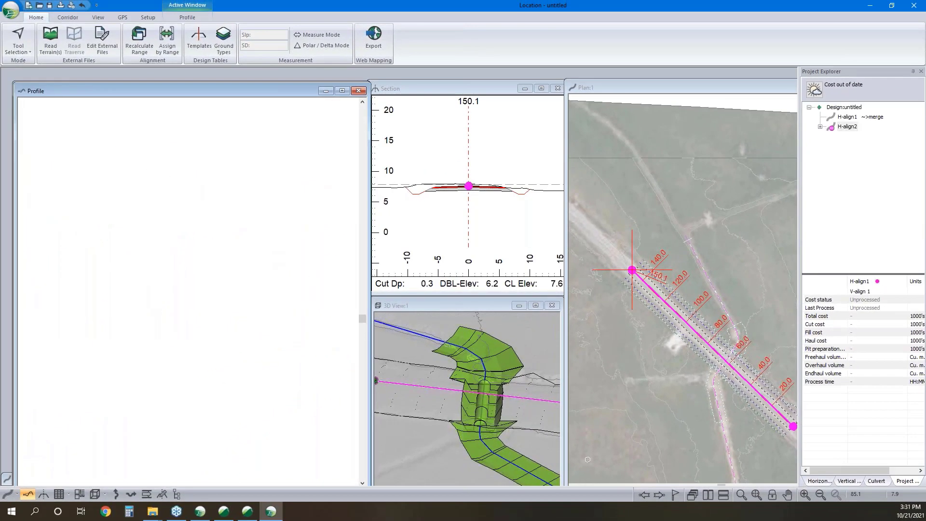
Examine the culvert crossing in the H-align2 profile and make station 65 current to view its section.
{"action": "scroll", "coordinate": [169, 213], "scroll_direction": "up", "scroll_amount": 5}
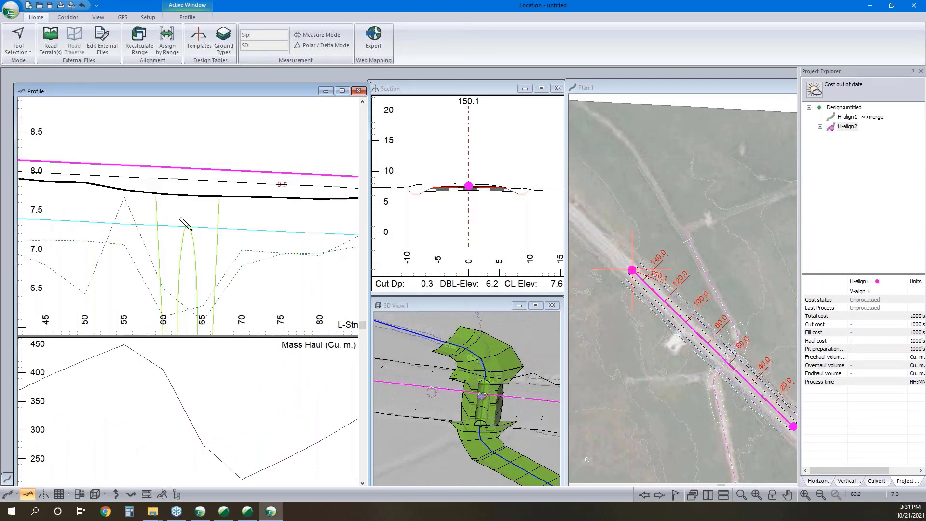
{"action": "scroll", "coordinate": [187, 227], "scroll_direction": "down", "scroll_amount": 5}
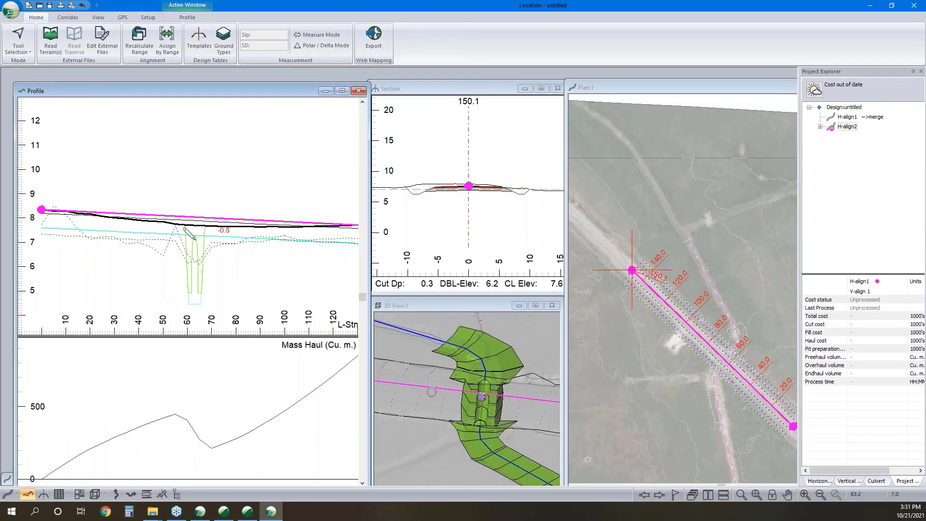
{"action": "right_click", "coordinate": [207, 211]}
{"action": "left_click", "coordinate": [214, 217]}
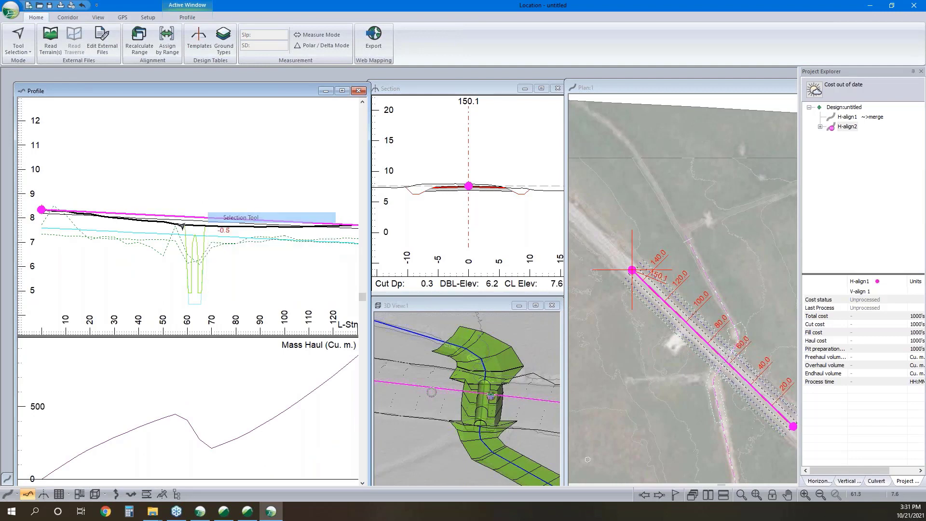
{"action": "left_click", "coordinate": [199, 220]}
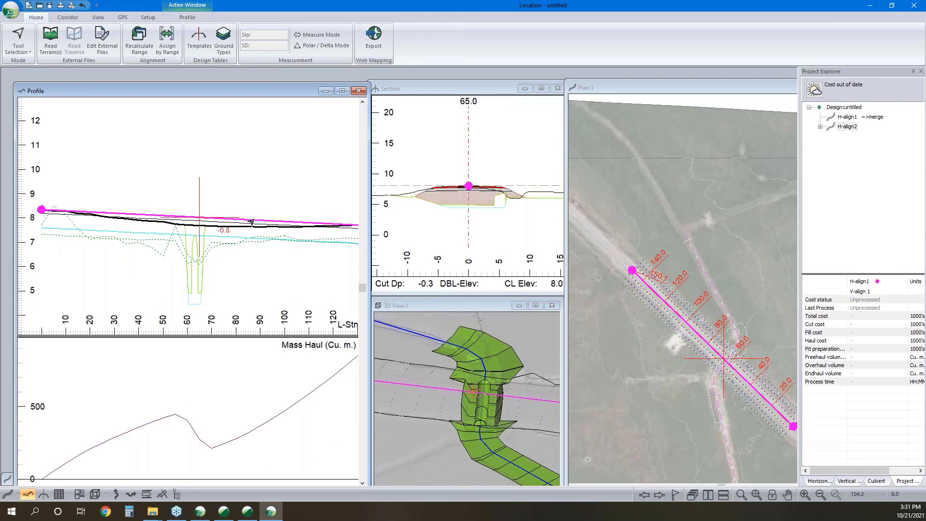
Add a vertical IP at about station 124, elevation 7.7 m, and raise the end IP to about 7.9 m.
{"action": "middle_click_drag", "start_coordinate": [248, 221], "coordinate": [220, 226]}
{"action": "scroll", "coordinate": [288, 232], "scroll_direction": "up", "scroll_amount": 2}
{"action": "right_click", "coordinate": [308, 231]}
{"action": "left_click", "coordinate": [316, 247]}
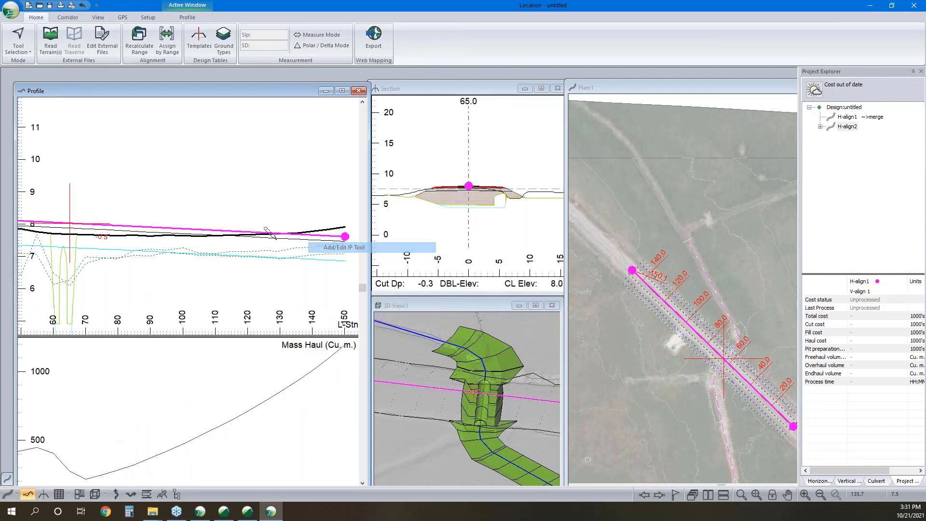
{"action": "left_click", "coordinate": [258, 232]}
{"action": "left_click_drag", "start_coordinate": [258, 232], "coordinate": [260, 234]}
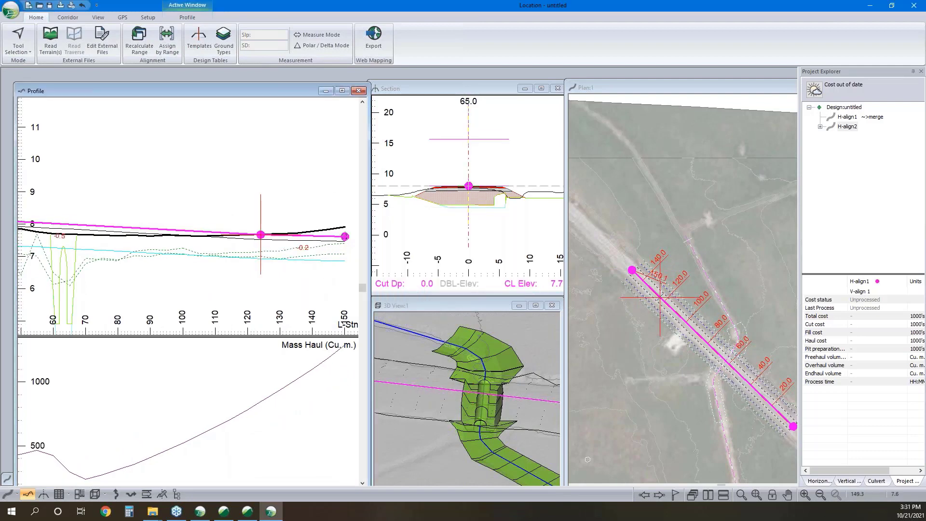
{"action": "left_click", "coordinate": [346, 227]}
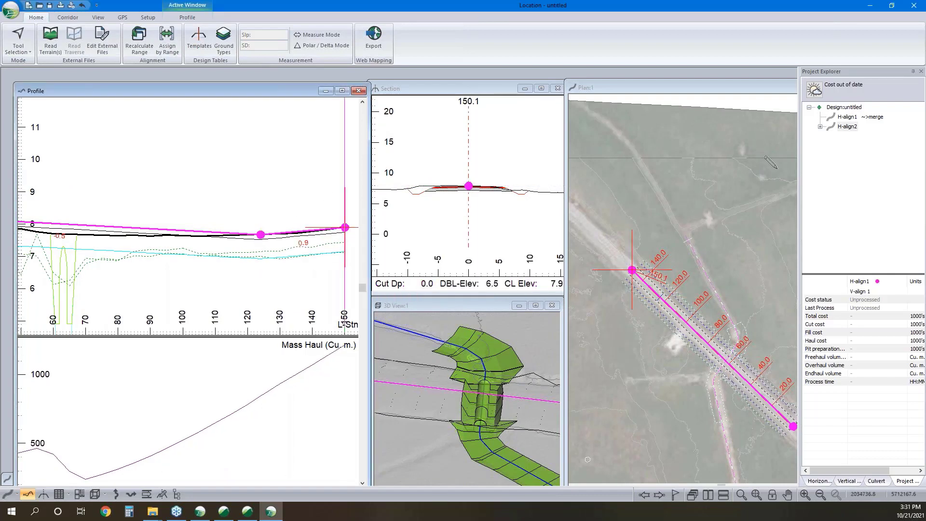
Apply a parabolic vertical curve with a K value of 32 to the IP at station 124.
{"action": "left_click", "coordinate": [822, 202]}
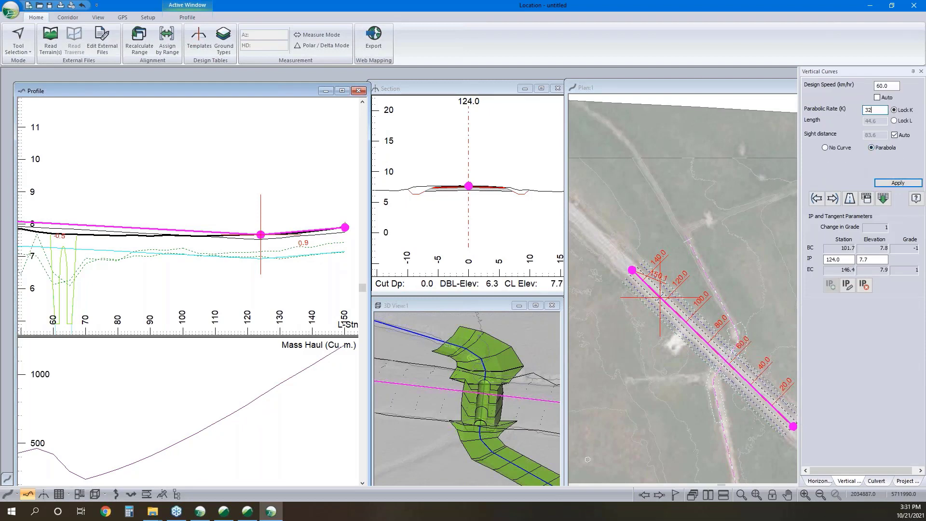
{"action": "key", "text": "Return"}
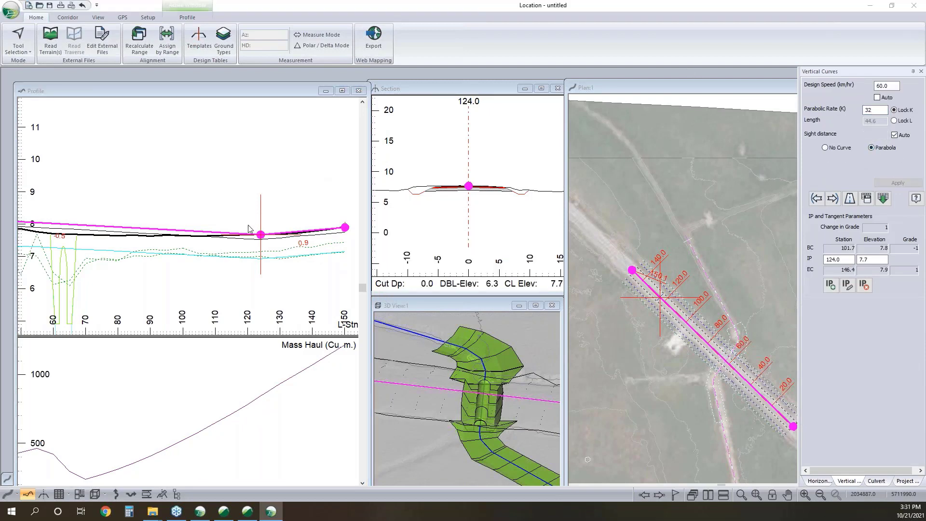
Examine the H-align2 grade line against the existing ground from the start, past the culvert, to the vertical curve.
{"action": "middle_click_drag", "start_coordinate": [182, 234], "coordinate": [248, 225]}
{"action": "scroll", "coordinate": [184, 238], "scroll_direction": "down", "scroll_amount": 1}
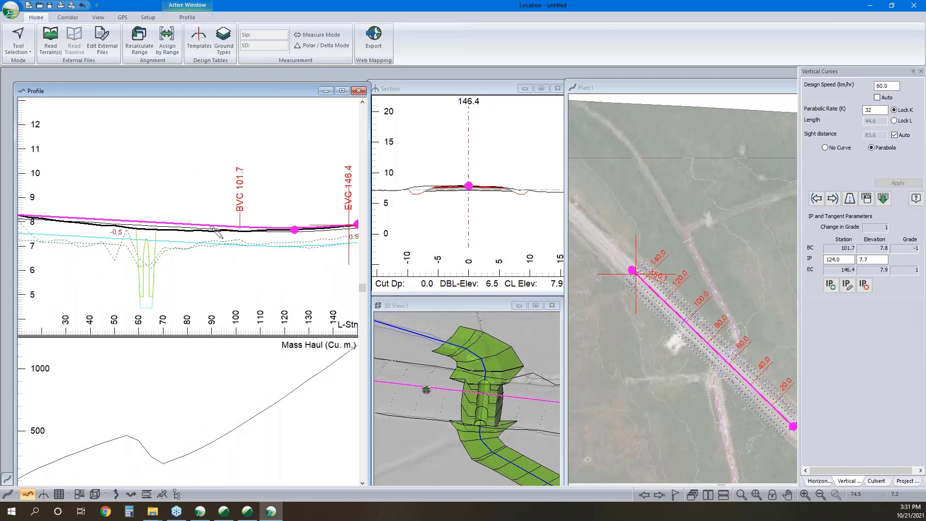
{"action": "scroll", "coordinate": [179, 236], "scroll_direction": "down", "scroll_amount": 1}
{"action": "middle_click_drag", "start_coordinate": [128, 235], "coordinate": [190, 239]}
{"action": "scroll", "coordinate": [110, 218], "scroll_direction": "up", "scroll_amount": 5}
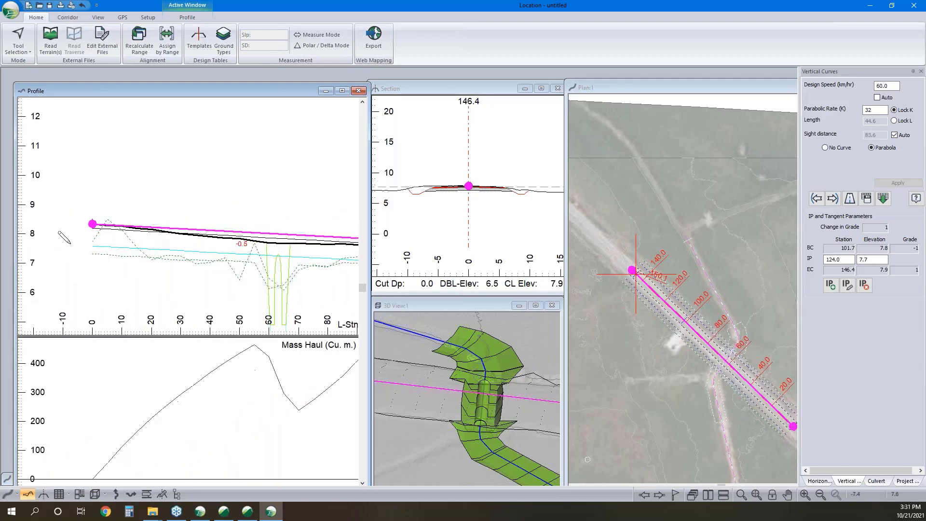
{"action": "scroll", "coordinate": [72, 238], "scroll_direction": "up", "scroll_amount": 3}
{"action": "middle_click_drag", "start_coordinate": [274, 244], "coordinate": [206, 249]}
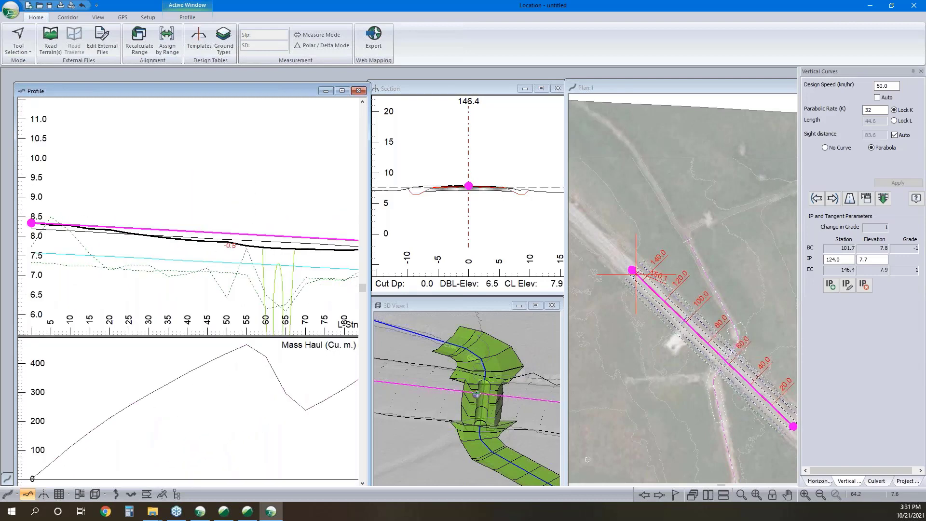
{"action": "middle_click_drag", "start_coordinate": [292, 253], "coordinate": [309, 243]}
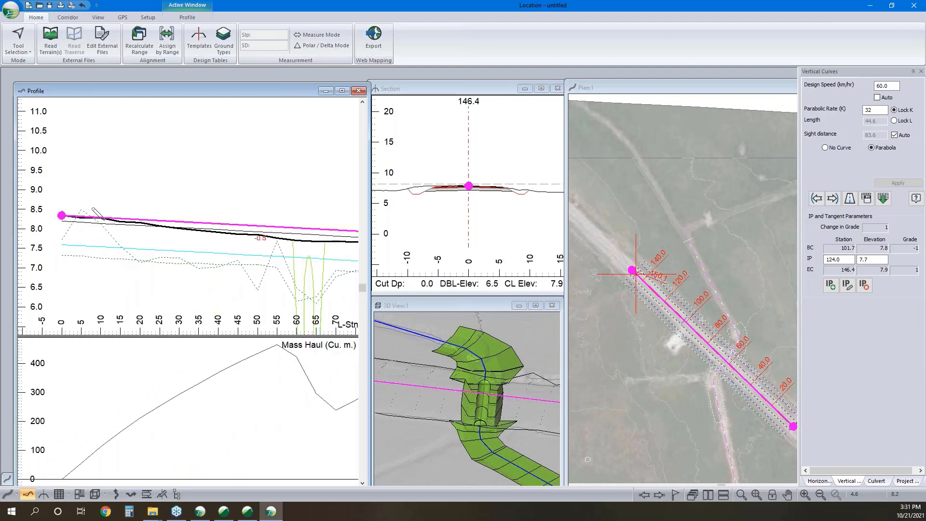
{"action": "middle_click_drag", "start_coordinate": [251, 259], "coordinate": [201, 245]}
{"action": "scroll", "coordinate": [208, 245], "scroll_direction": "down", "scroll_amount": 1}
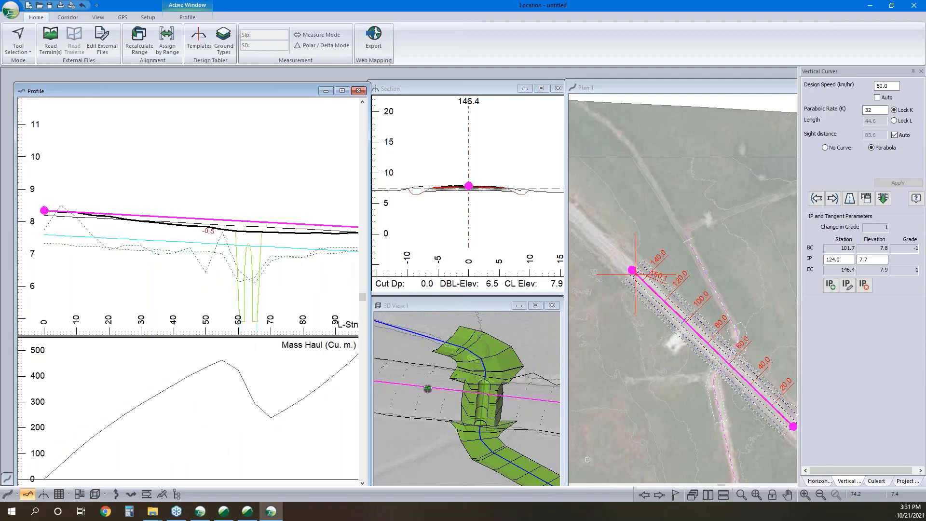
{"action": "scroll", "coordinate": [271, 234], "scroll_direction": "down", "scroll_amount": 1}
{"action": "middle_click_drag", "start_coordinate": [271, 233], "coordinate": [173, 231]}
Extend the far end of H-align2 along the road to about 184 m and move its last vertical IP to about station 183.3, elevation 8.3 m.
{"action": "middle_click_drag", "start_coordinate": [641, 262], "coordinate": [684, 279]}
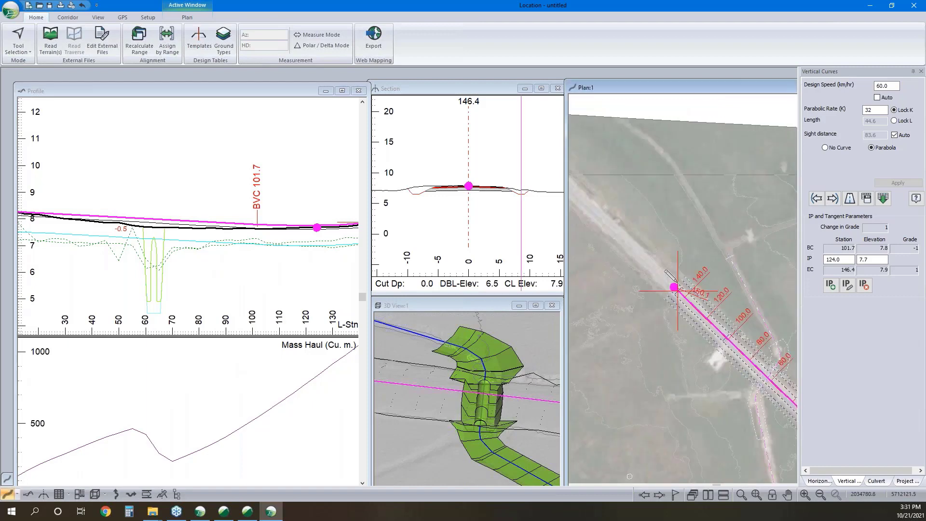
{"action": "left_click_drag", "start_coordinate": [674, 288], "coordinate": [637, 252]}
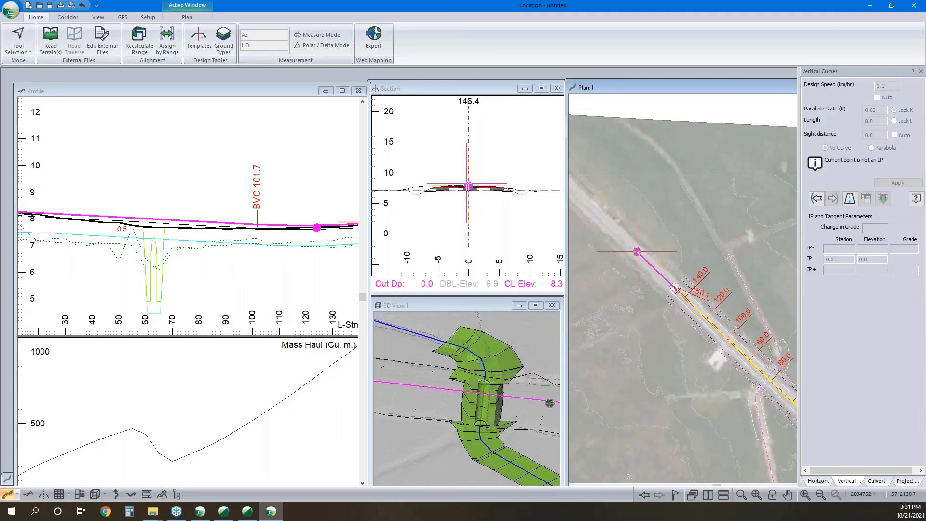
{"action": "left_click", "coordinate": [182, 229]}
{"action": "scroll", "coordinate": [182, 229], "scroll_direction": "down", "scroll_amount": 2}
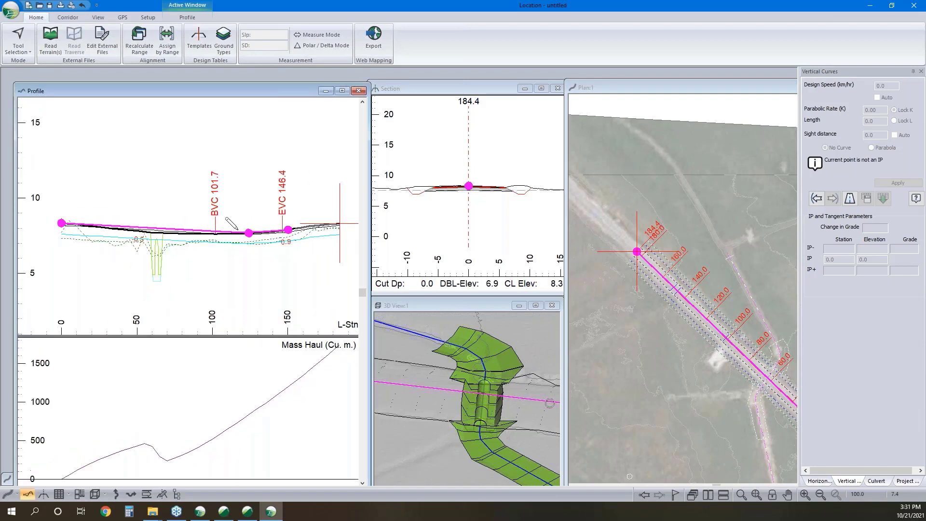
{"action": "left_click_drag", "start_coordinate": [288, 229], "coordinate": [339, 223]}
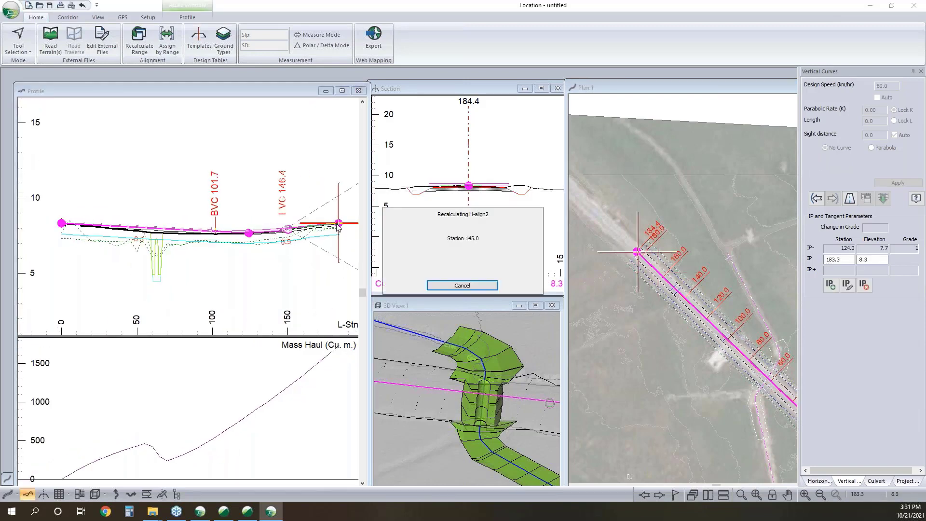
Move the intermediate vertical IP to about station 137, elevation 7.8 m, and make station 65 at the culvert current.
{"action": "scroll", "coordinate": [246, 228], "scroll_direction": "up", "scroll_amount": 2}
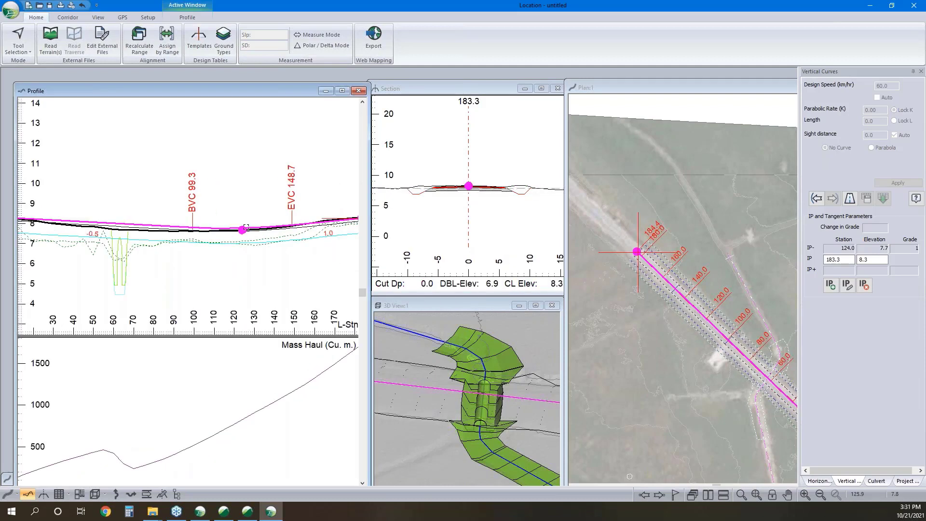
{"action": "left_click_drag", "start_coordinate": [242, 230], "coordinate": [268, 227]}
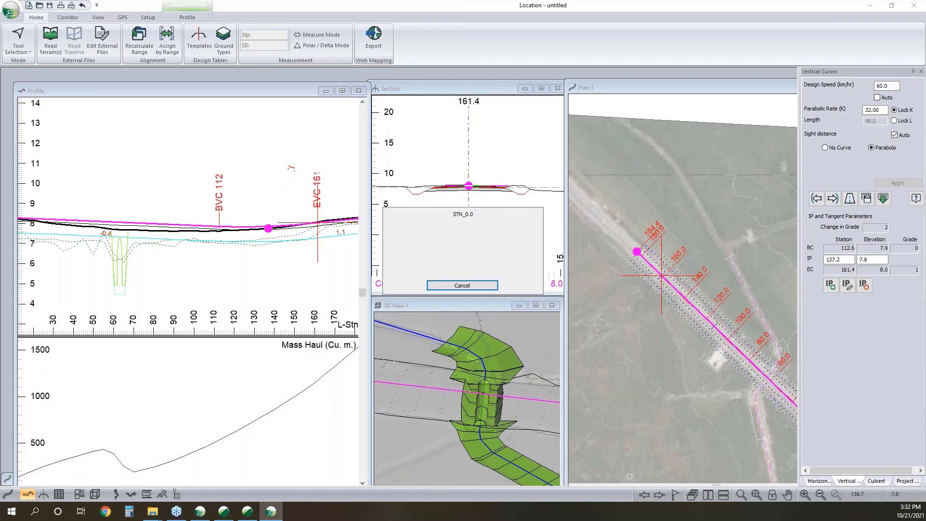
{"action": "left_click", "coordinate": [181, 209]}
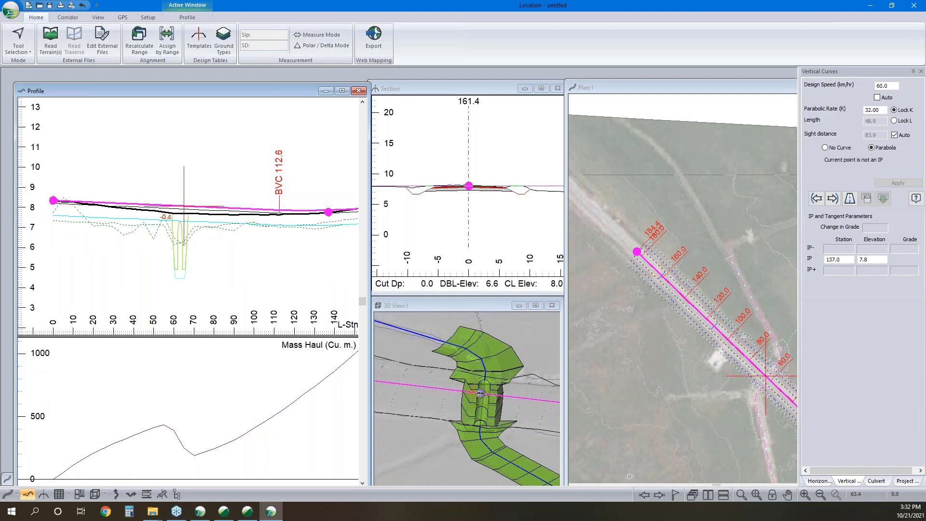
{"action": "scroll", "coordinate": [174, 215], "scroll_direction": "up", "scroll_amount": 3}
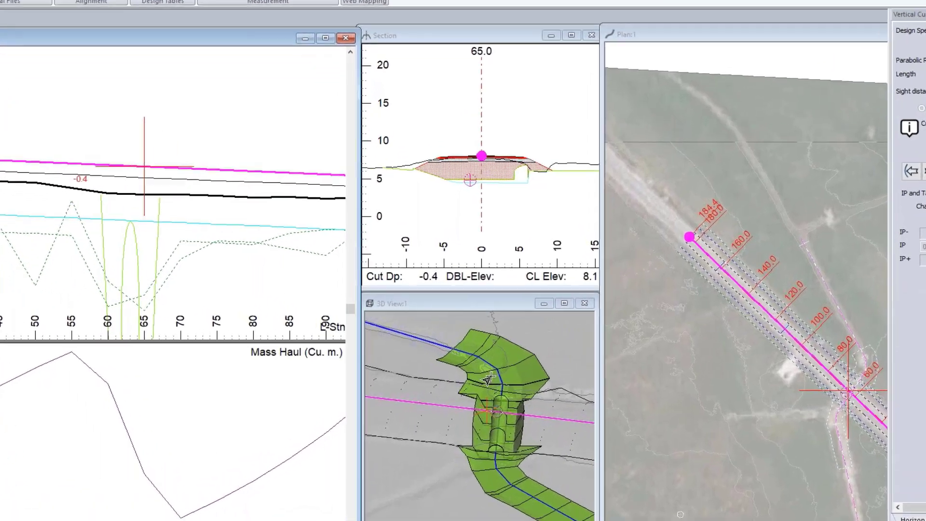
Add the H-align2 Final Merged Surface as a corridor reference surface for the 3D view.
{"action": "right_click", "coordinate": [480, 362]}
{"action": "left_click", "coordinate": [521, 369]}
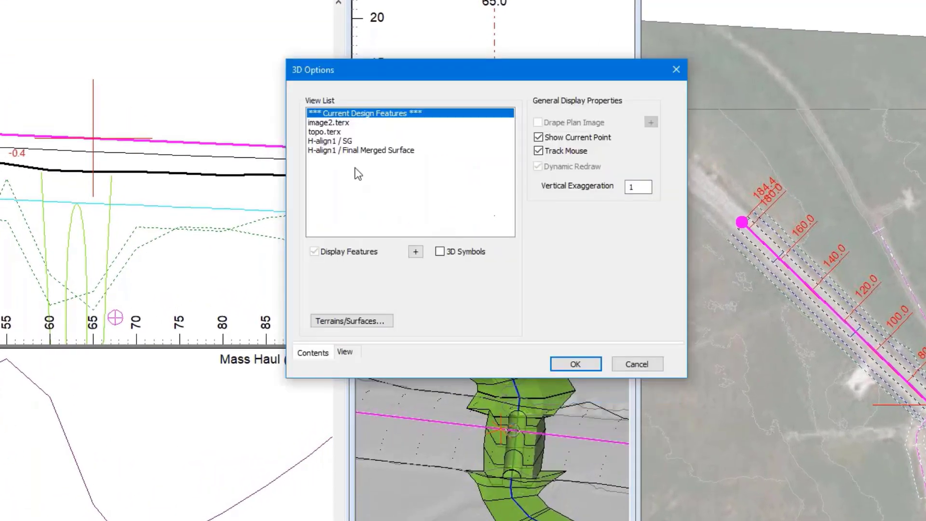
{"action": "left_click", "coordinate": [349, 322]}
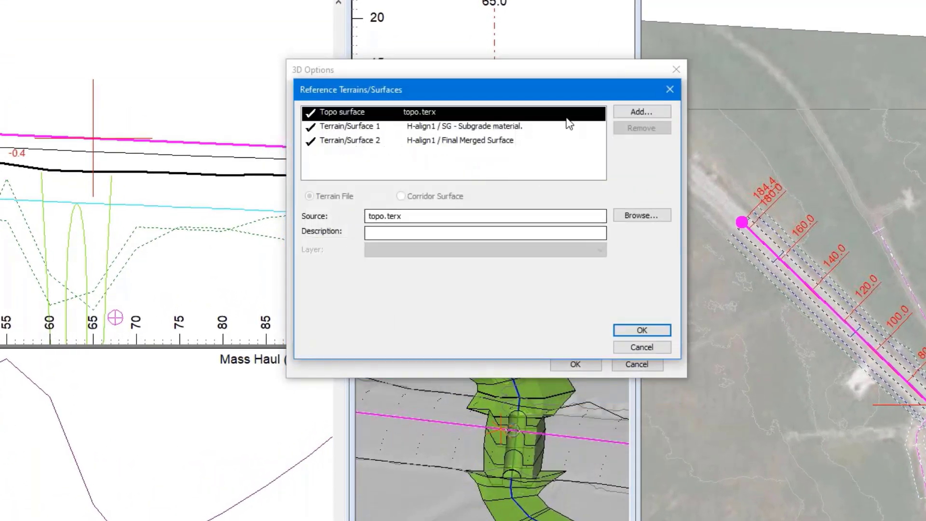
{"action": "left_click", "coordinate": [645, 111]}
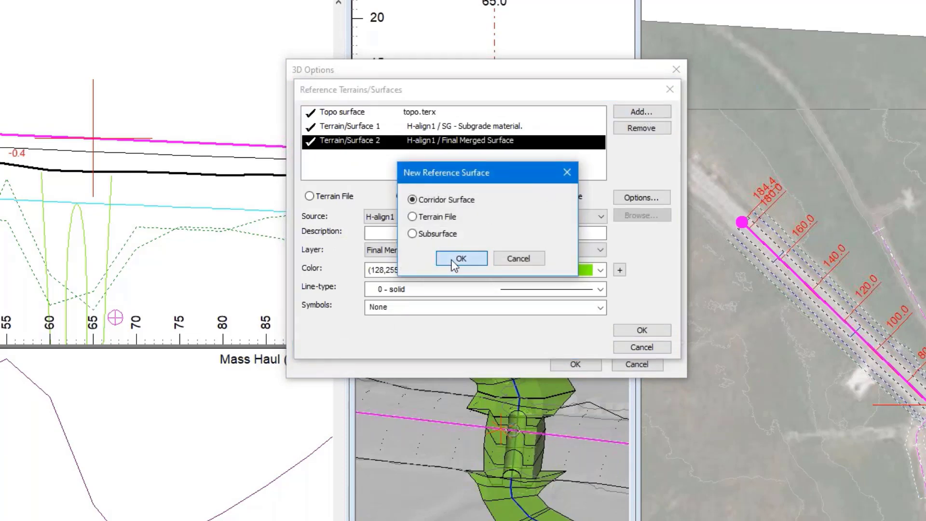
{"action": "left_click", "coordinate": [449, 257]}
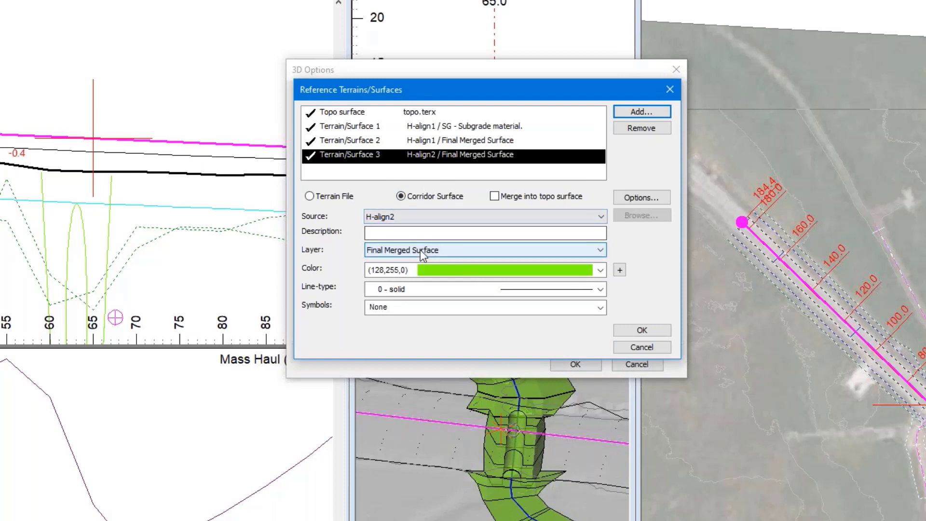
Color the H-align2 Final Merged Surface orange and apply the 3D display options.
{"action": "left_click", "coordinate": [431, 268]}
{"action": "scroll", "coordinate": [483, 50], "scroll_direction": "up", "scroll_amount": 2}
{"action": "scroll", "coordinate": [480, 47], "scroll_direction": "up", "scroll_amount": 4}
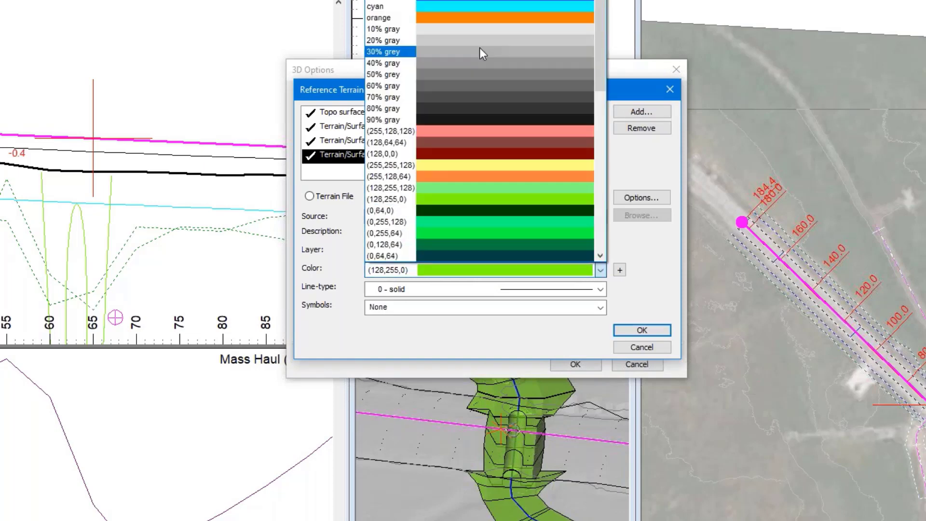
{"action": "left_click", "coordinate": [470, 16]}
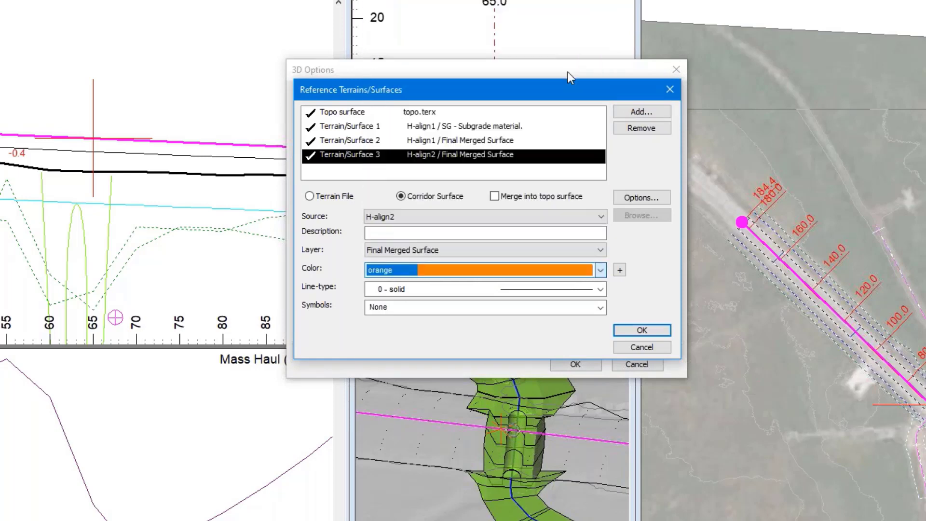
{"action": "left_click", "coordinate": [635, 331]}
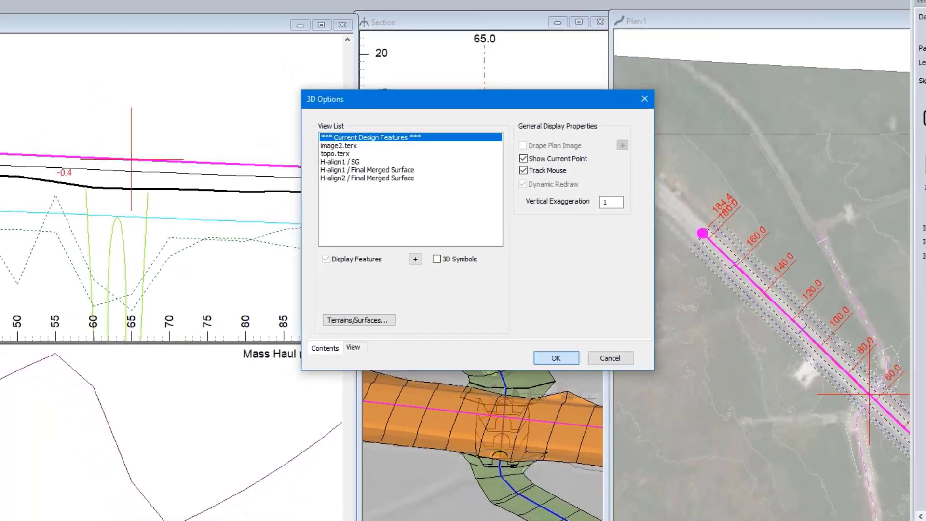
{"action": "left_click", "coordinate": [575, 364]}
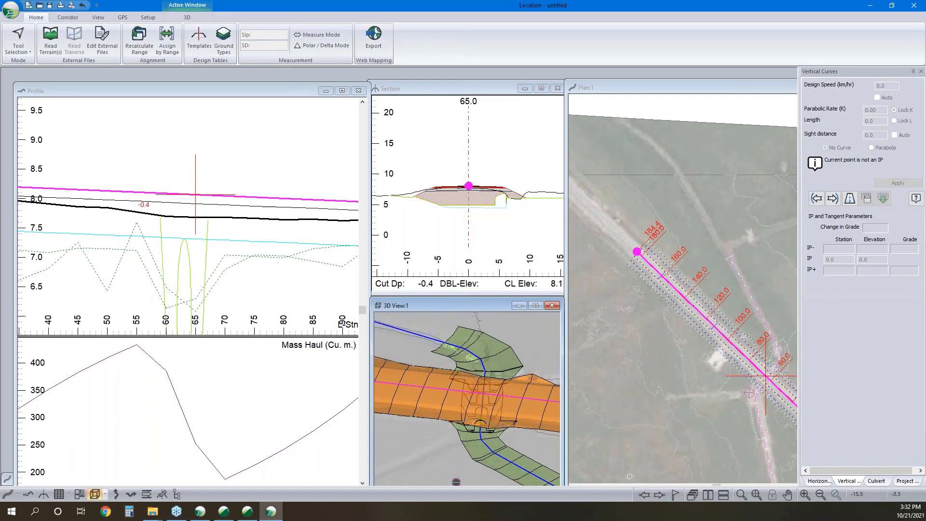
Add a report point on the H-align2 profile at station 63.1, over the center of the culvert opening.
{"action": "left_click", "coordinate": [190, 180]}
{"action": "right_click", "coordinate": [194, 177]}
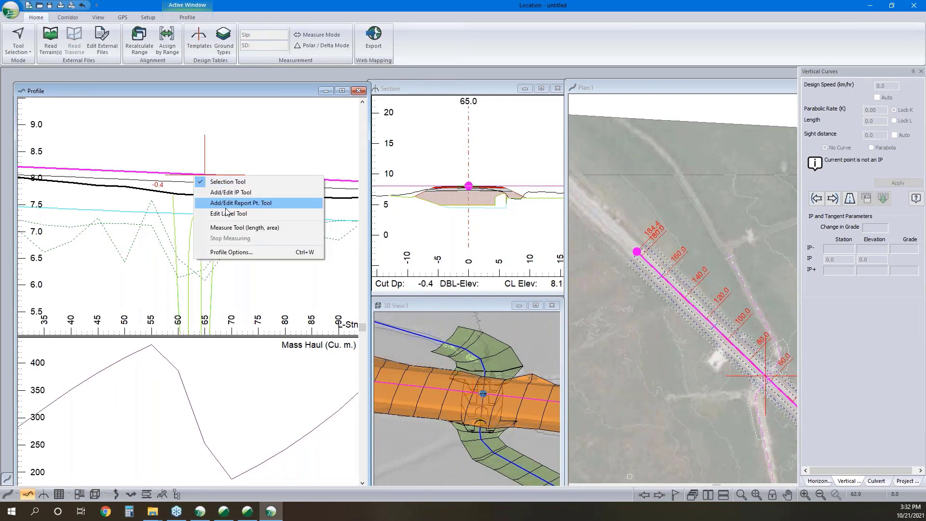
{"action": "left_click", "coordinate": [226, 208]}
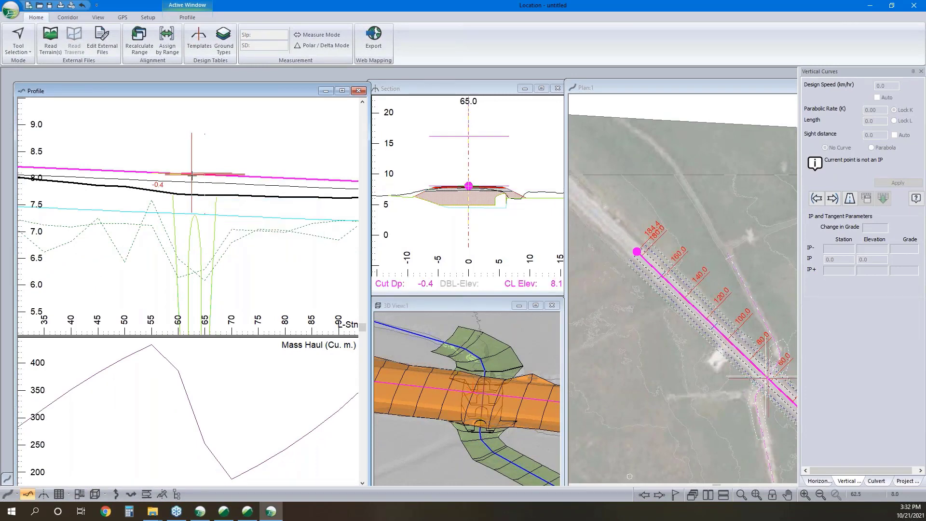
{"action": "left_click", "coordinate": [194, 176]}
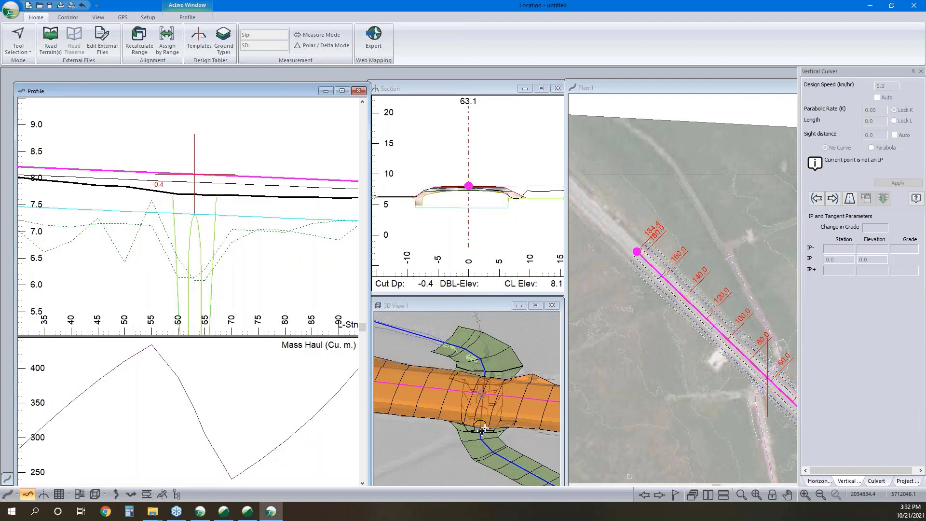
Add a culvert to H-align2 at L-Line station 63.1, without natural channel or additional culverts.
{"action": "left_click", "coordinate": [471, 393]}
{"action": "scroll", "coordinate": [471, 393], "scroll_direction": "down", "scroll_amount": 5}
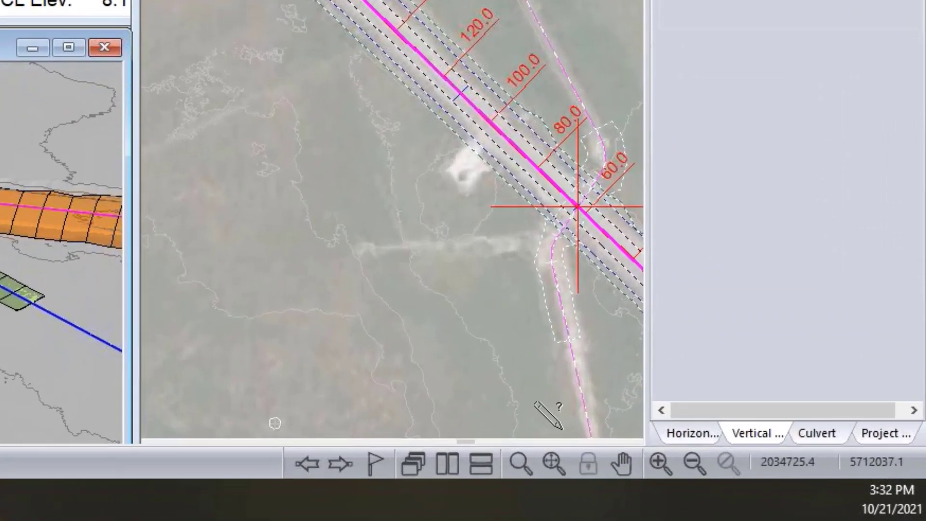
{"action": "left_click", "coordinate": [877, 482]}
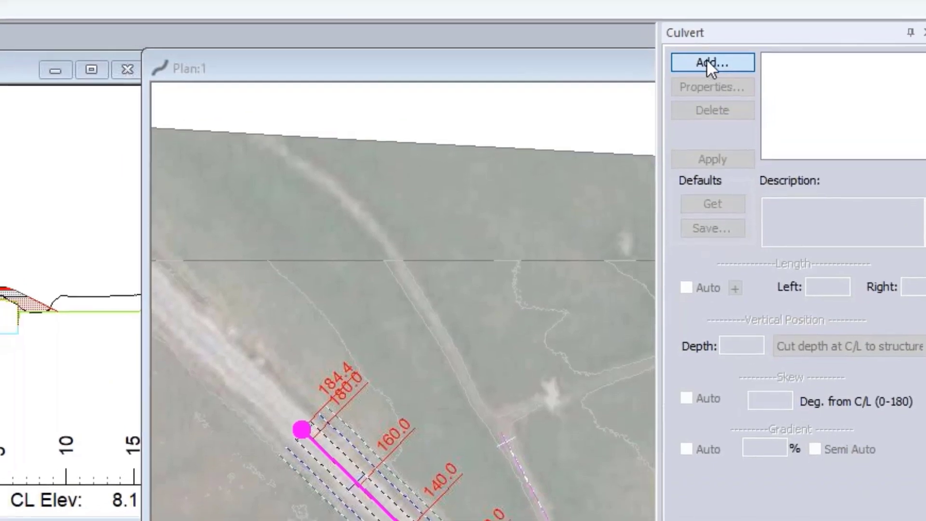
{"action": "left_click", "coordinate": [708, 59]}
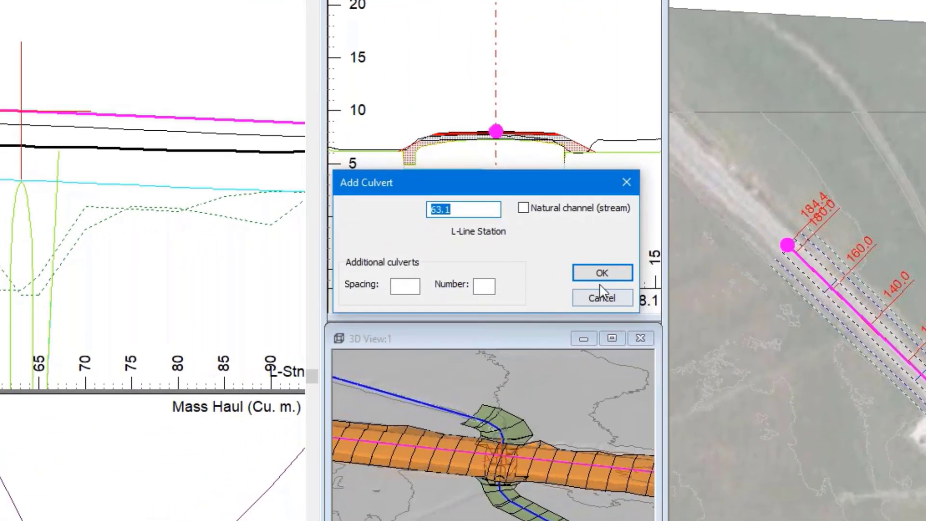
{"action": "left_click", "coordinate": [602, 273]}
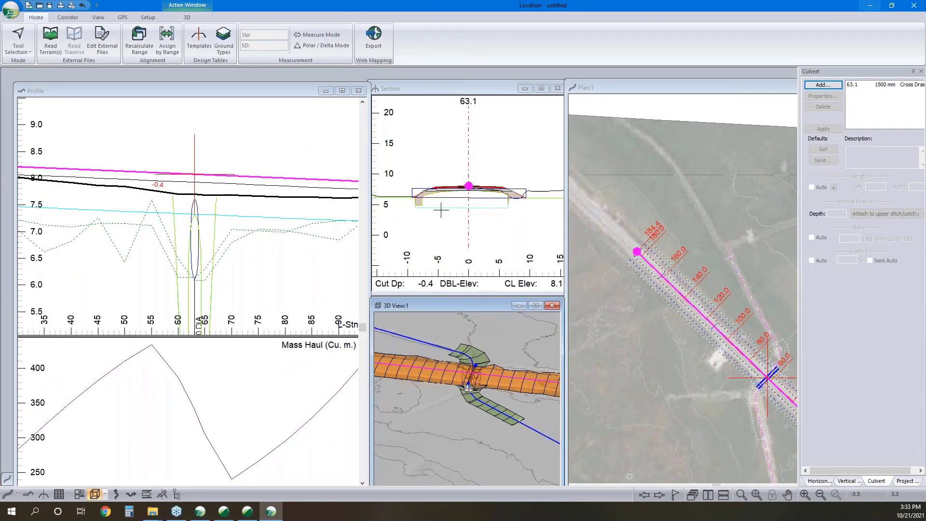
Turn off automatic length and automatic skew for the station 63.1 culvert and set its skew to 80 degrees.
{"action": "scroll", "coordinate": [443, 206], "scroll_direction": "up", "scroll_amount": 1}
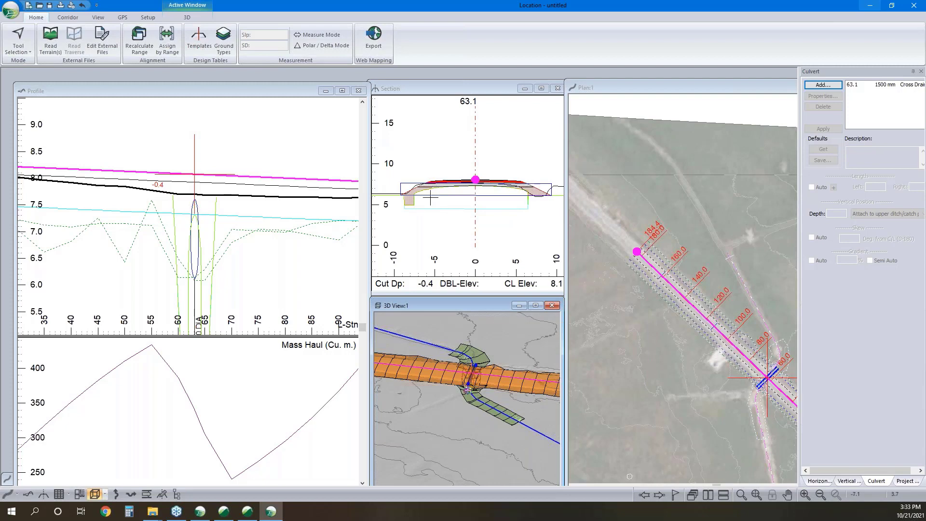
{"action": "scroll", "coordinate": [403, 194], "scroll_direction": "up", "scroll_amount": 1}
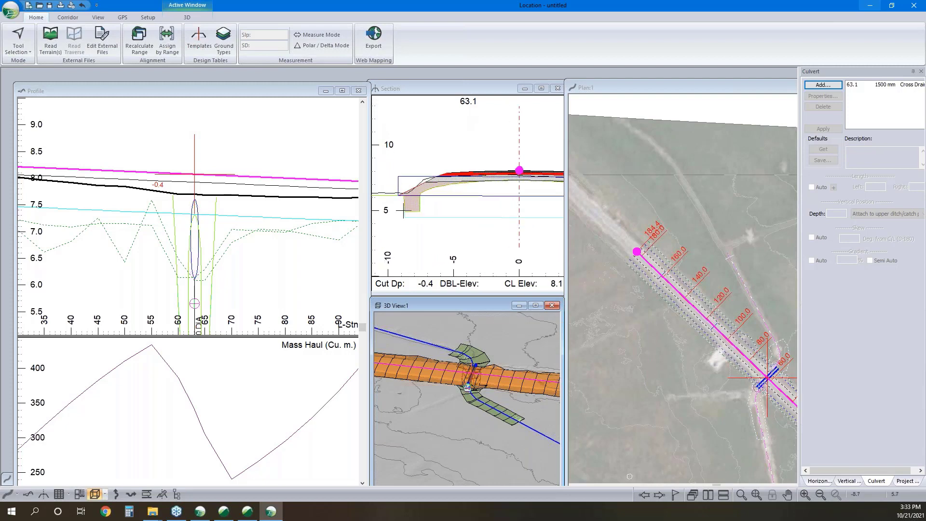
{"action": "left_click", "coordinate": [876, 85]}
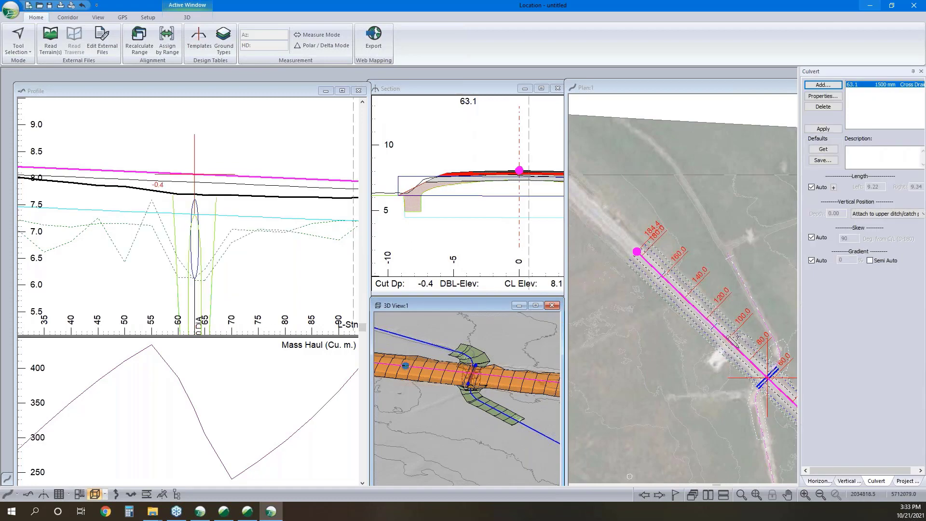
{"action": "scroll", "coordinate": [731, 338], "scroll_direction": "up", "scroll_amount": 5}
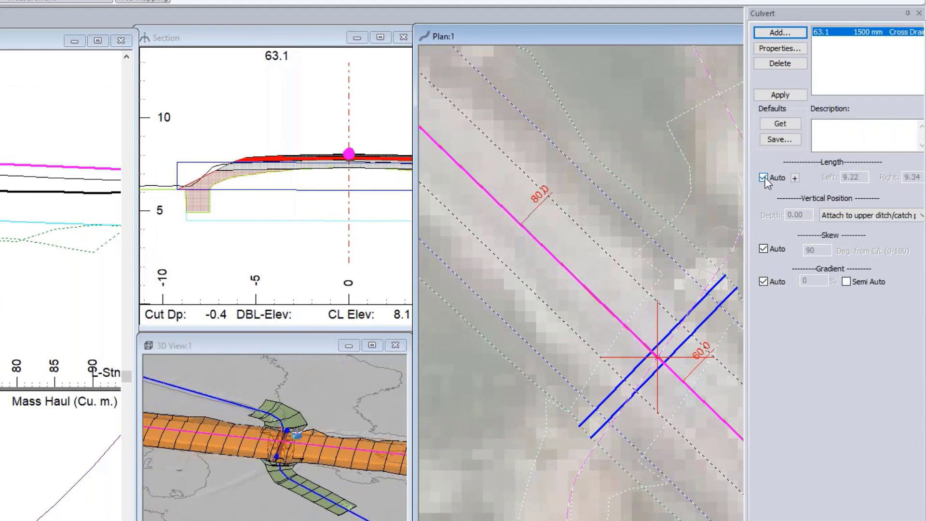
{"action": "left_click", "coordinate": [764, 178]}
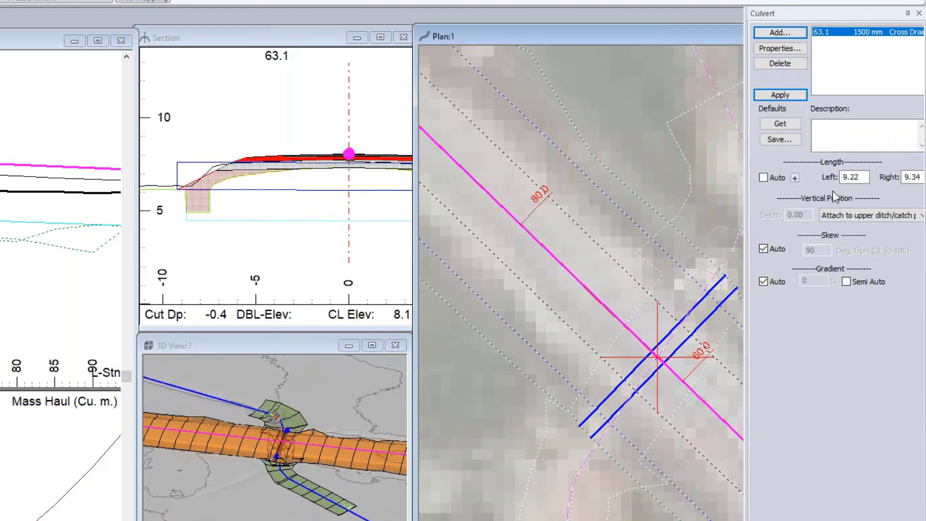
{"action": "left_click", "coordinate": [763, 248]}
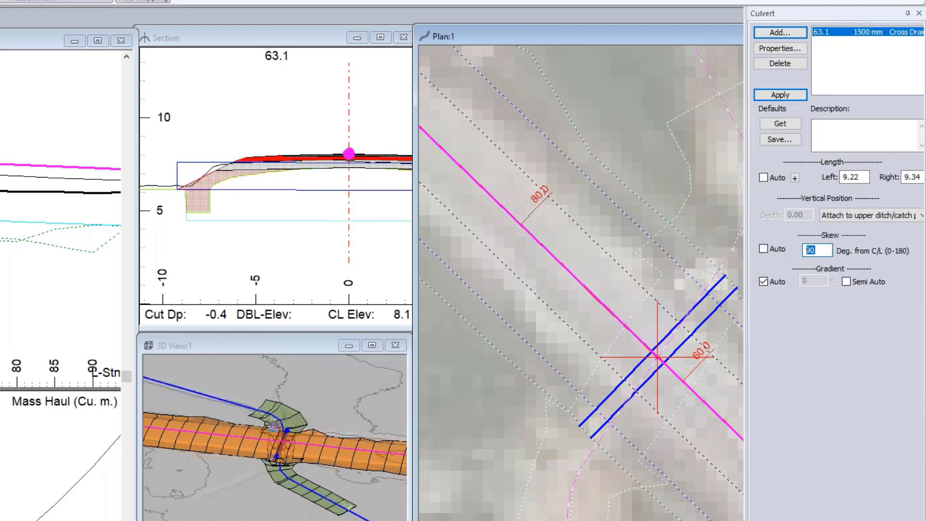
{"action": "type", "text": "80"}
{"action": "key", "text": "Return"}
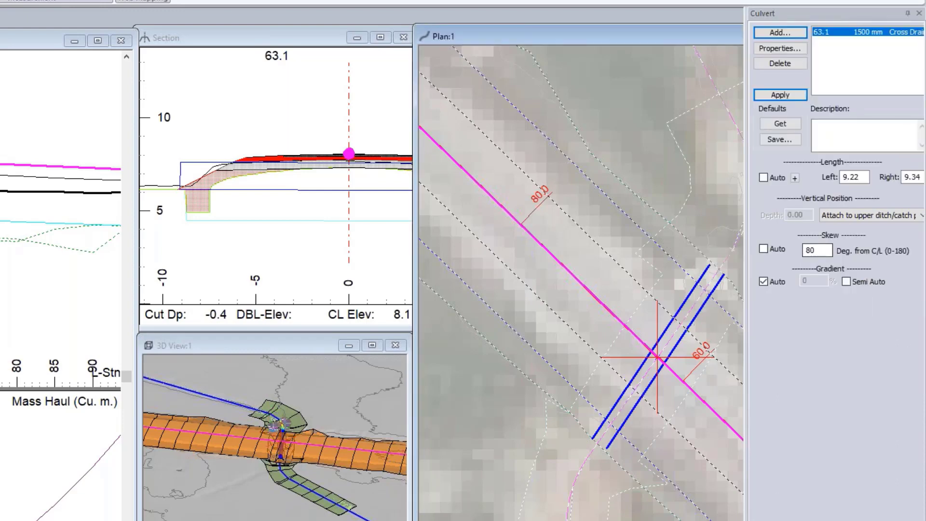
Fine-tune the culvert's skew against the channel line, trying 82 degrees and settling on 81 degrees.
{"action": "left_click", "coordinate": [809, 250]}
{"action": "type", "text": "82"}
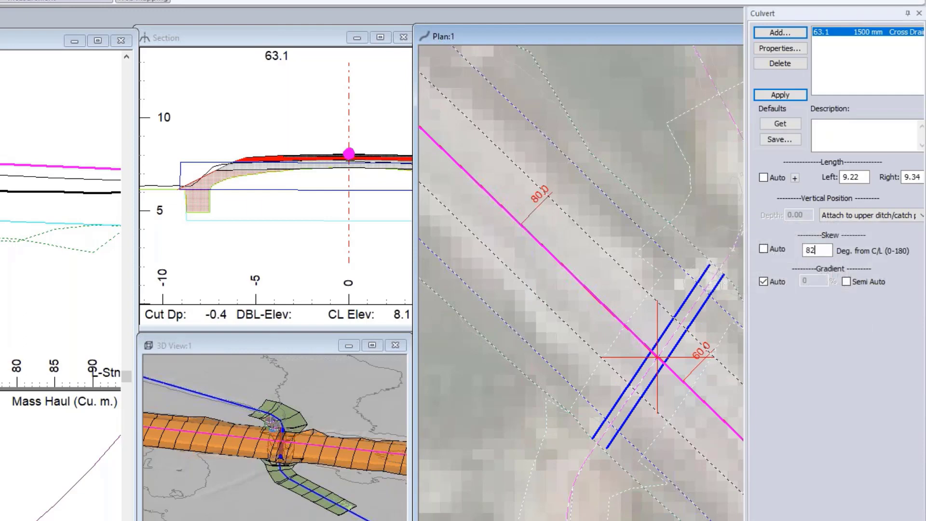
{"action": "key", "text": "Return"}
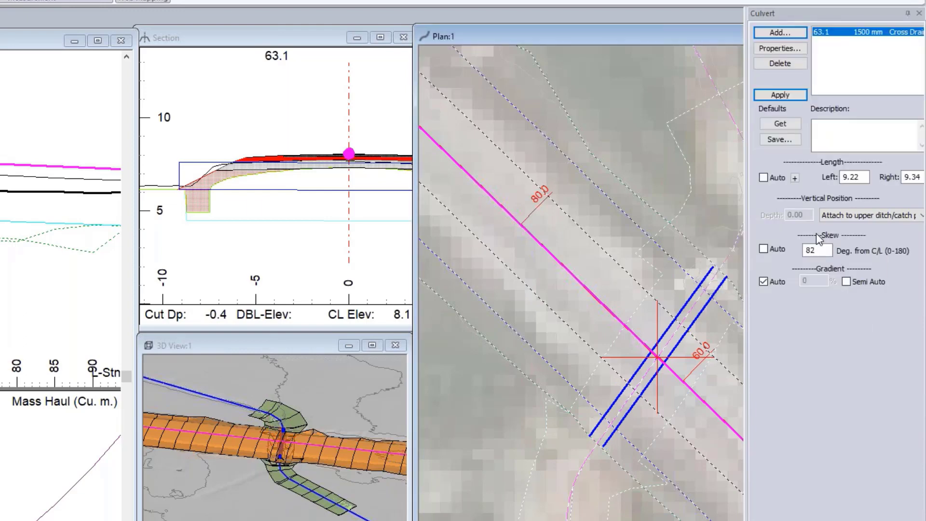
{"action": "left_click", "coordinate": [813, 250]}
{"action": "key", "text": "Return"}
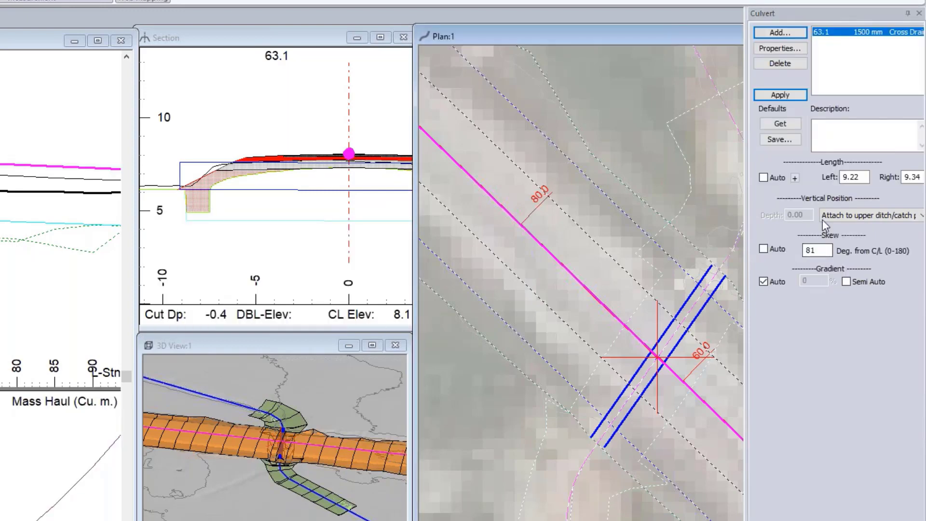
Position the culvert vertically by minimum fill depth, with a depth of 0.75.
{"action": "left_click", "coordinate": [868, 215]}
{"action": "left_click", "coordinate": [840, 236]}
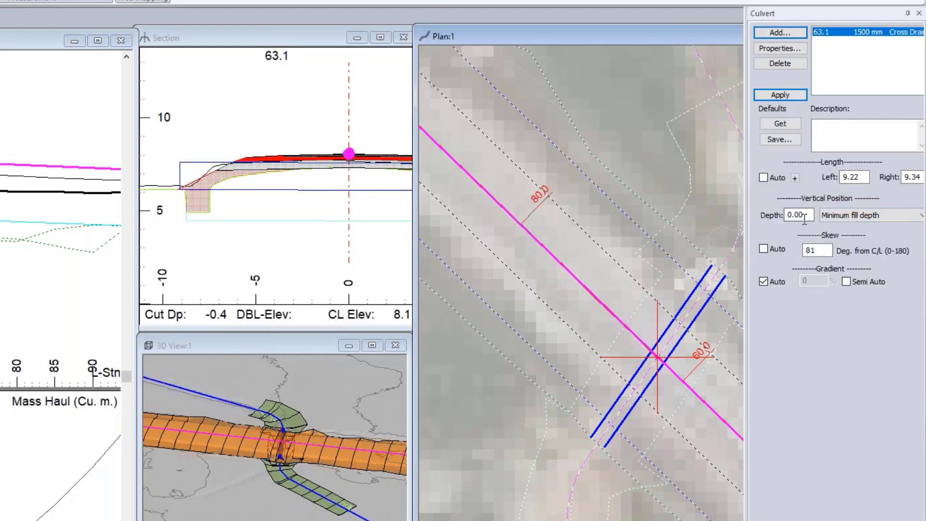
{"action": "left_click", "coordinate": [209, 223]}
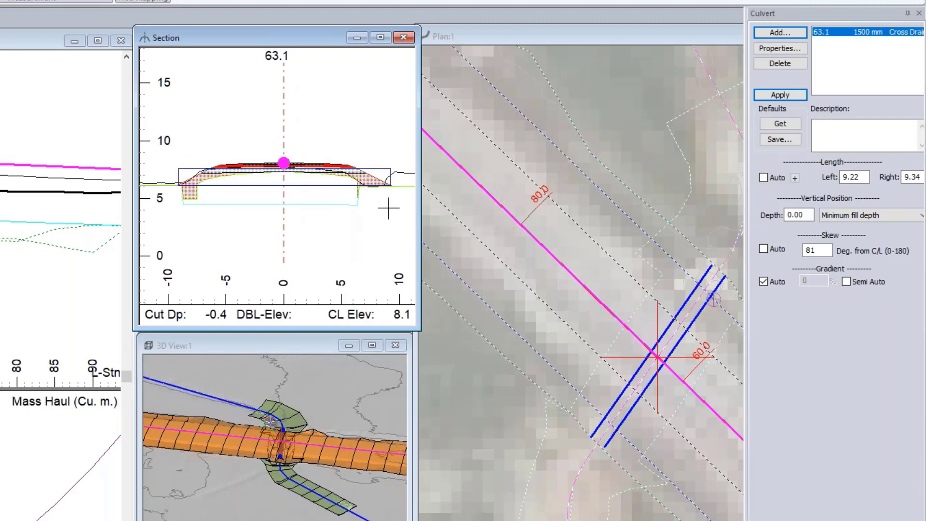
{"action": "double_click", "coordinate": [799, 215]}
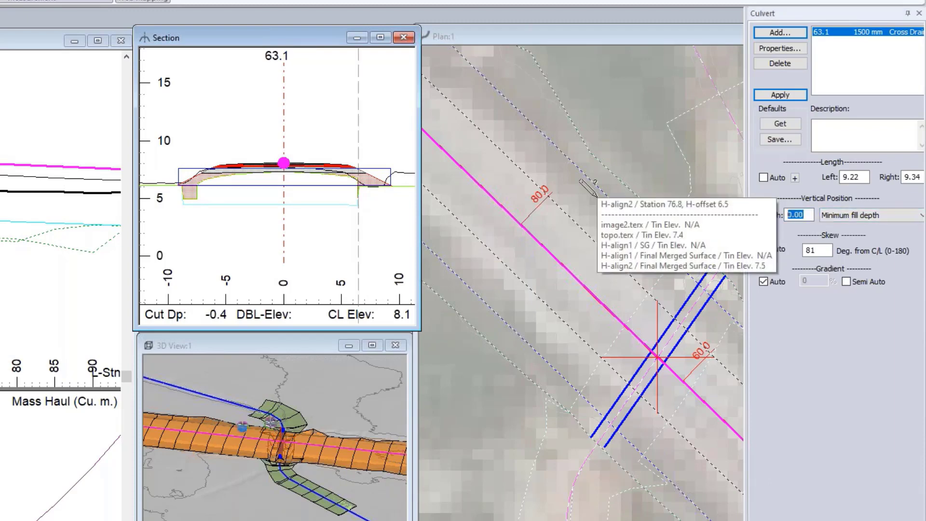
{"action": "type", "text": "0.35"}
{"action": "key", "text": "Return"}
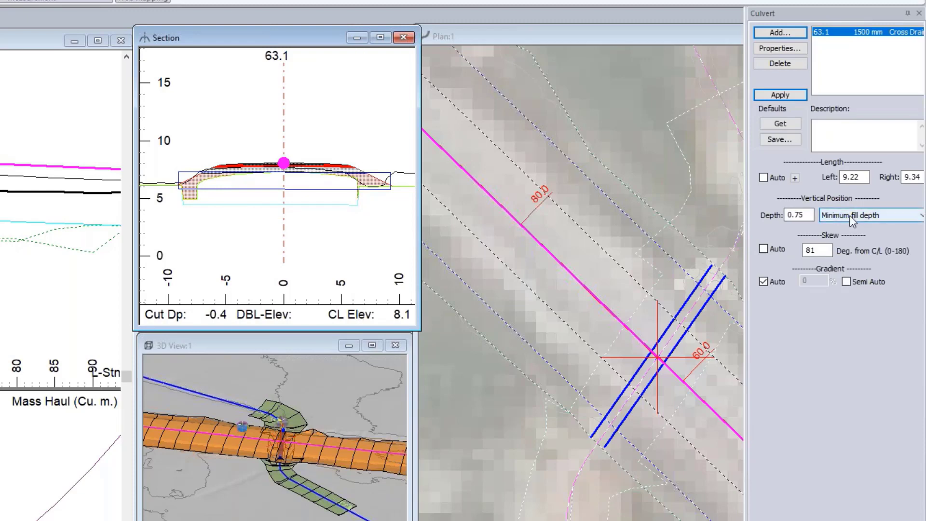
Set the circular pipe culvert's diameter to 2400 mm and inspect its fit in the profile and 3D views.
{"action": "scroll", "coordinate": [266, 176], "scroll_direction": "up", "scroll_amount": 1}
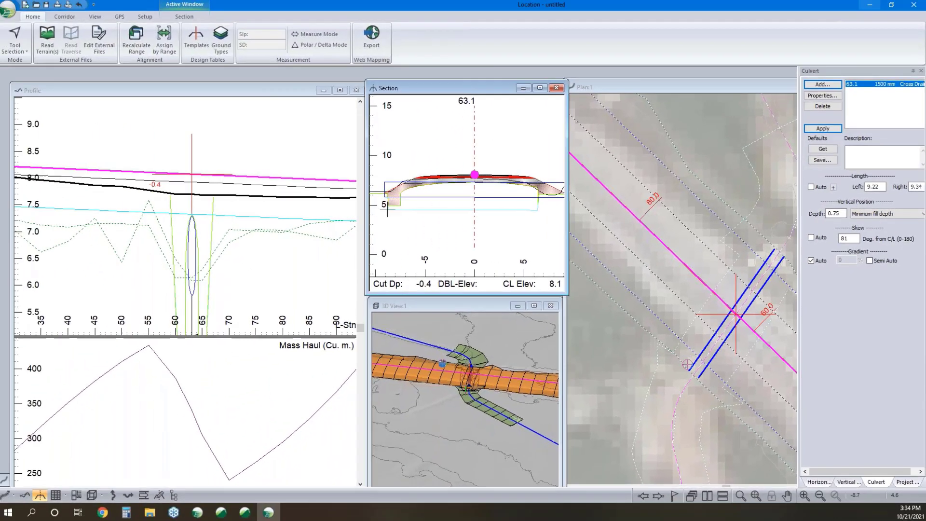
{"action": "scroll", "coordinate": [388, 208], "scroll_direction": "up", "scroll_amount": 3}
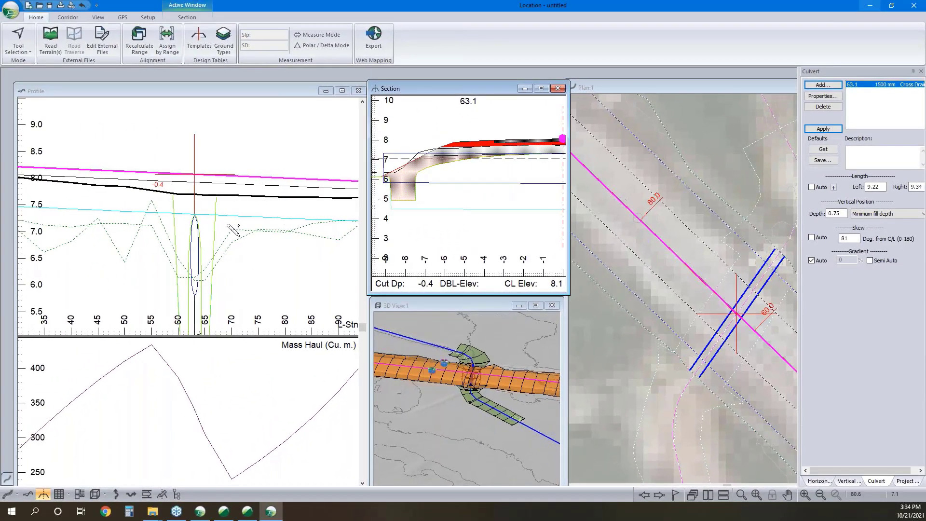
{"action": "scroll", "coordinate": [233, 229], "scroll_direction": "down", "scroll_amount": 1}
{"action": "double_click", "coordinate": [893, 88]}
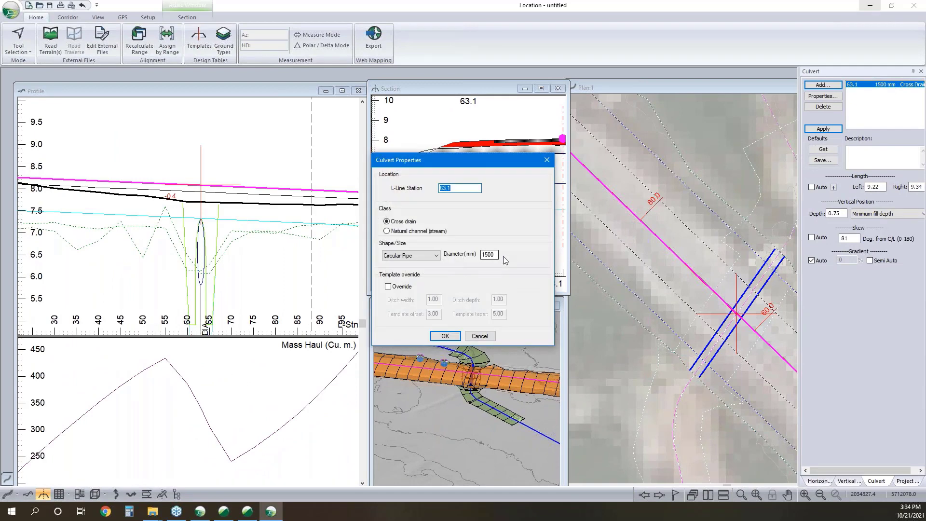
{"action": "double_click", "coordinate": [496, 254]}
{"action": "type", "text": "2400"}
{"action": "key", "text": "Return"}
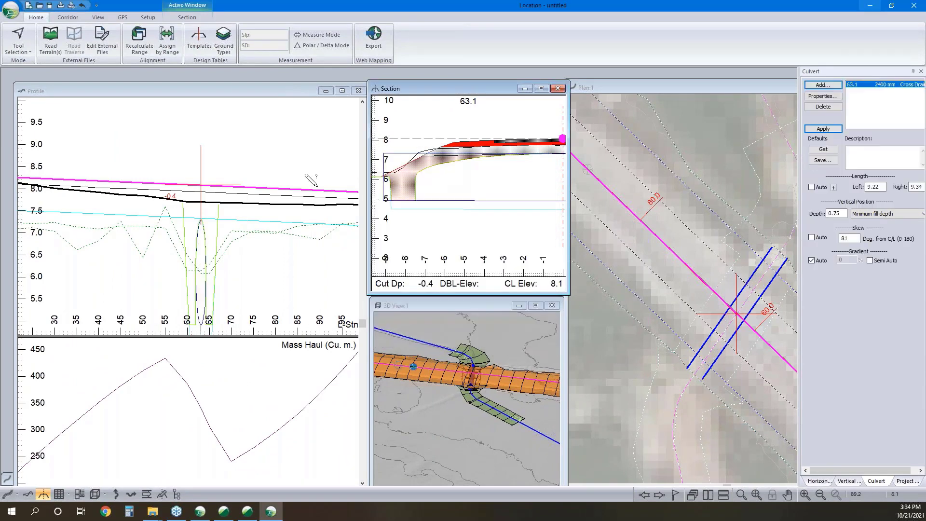
{"action": "left_click", "coordinate": [256, 231]}
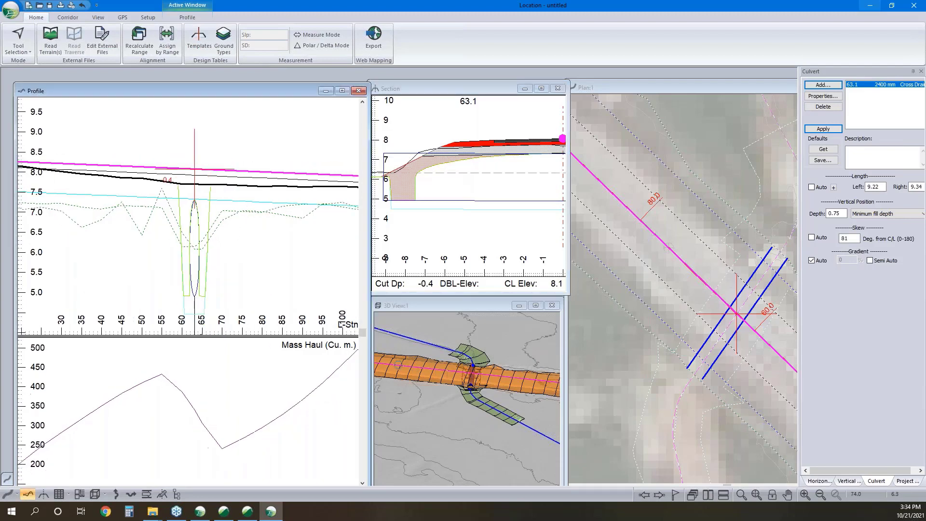
{"action": "scroll", "coordinate": [473, 381], "scroll_direction": "up", "scroll_amount": 5}
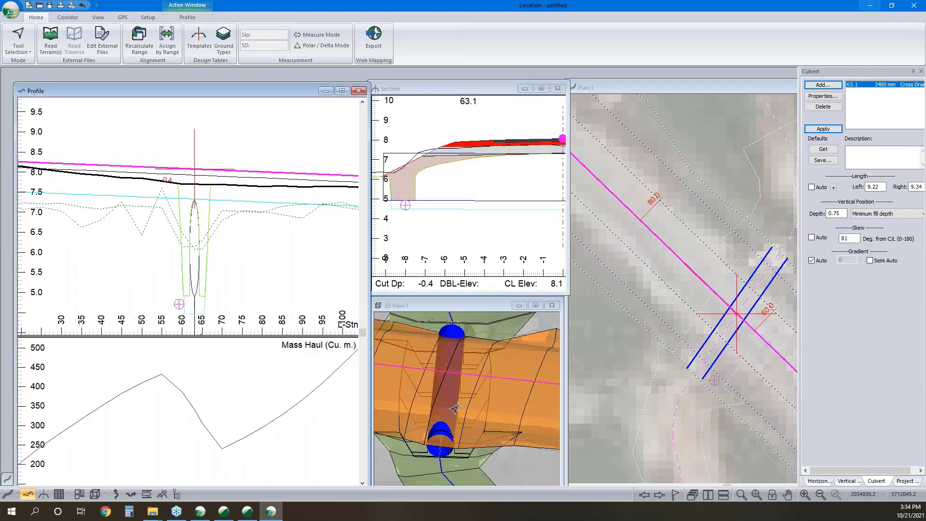
Examine how the 2400 mm culvert fits through the embankment in the station 63.1 cross section and at its ends in 3D.
{"action": "left_click", "coordinate": [485, 391]}
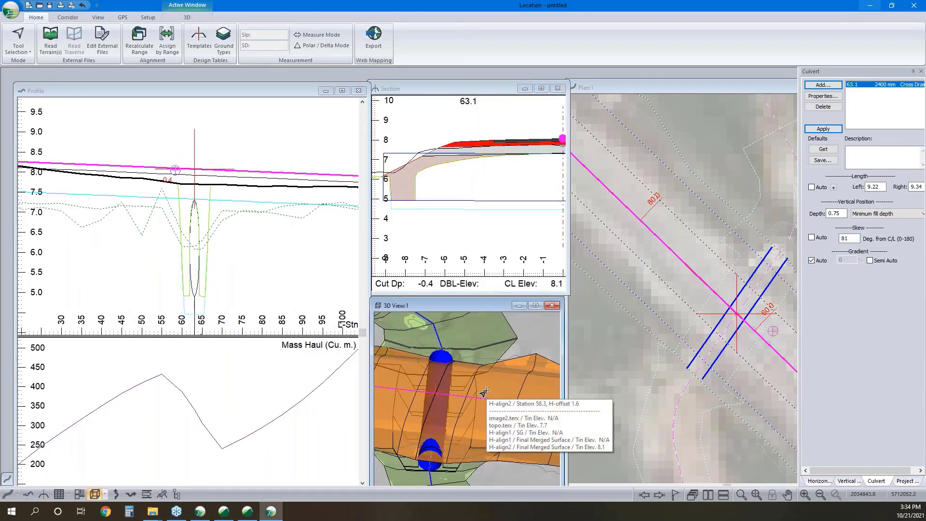
{"action": "left_click", "coordinate": [481, 212]}
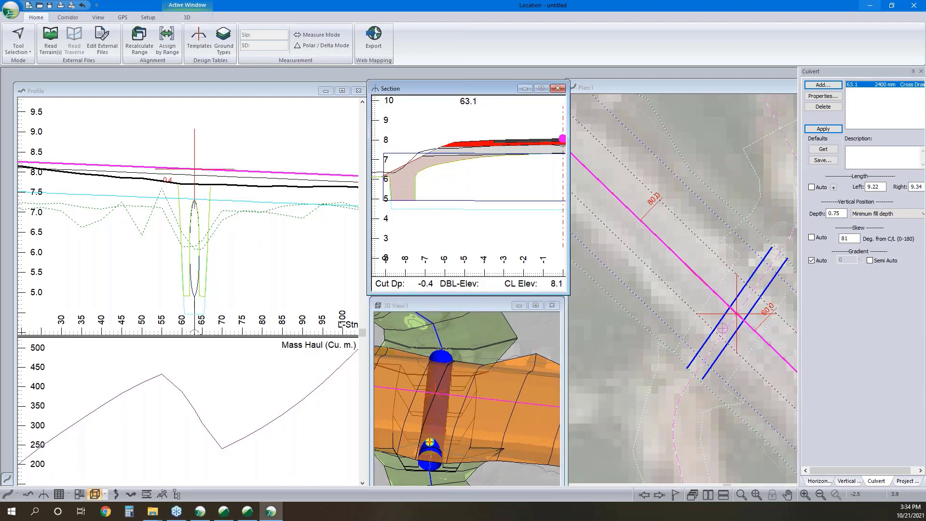
{"action": "scroll", "coordinate": [520, 209], "scroll_direction": "down", "scroll_amount": 1}
{"action": "middle_click_drag", "start_coordinate": [524, 210], "coordinate": [498, 215]}
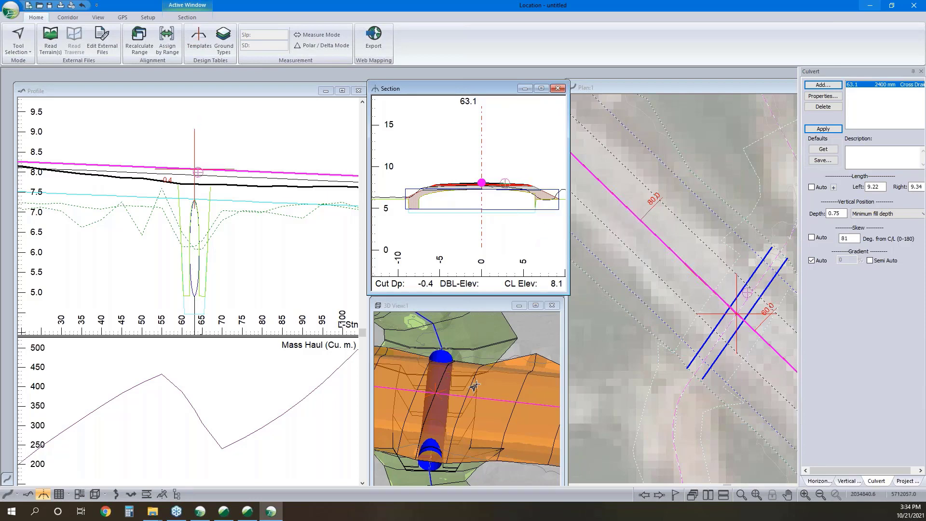
{"action": "left_click", "coordinate": [427, 427]}
{"action": "left_click_drag", "start_coordinate": [426, 427], "coordinate": [472, 422]}
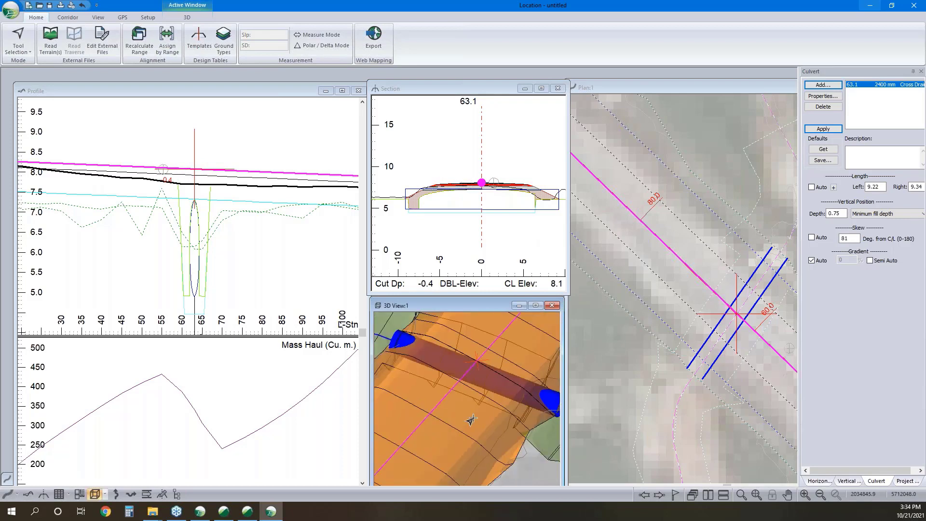
{"action": "scroll", "coordinate": [484, 380], "scroll_direction": "up", "scroll_amount": 2}
{"action": "left_click_drag", "start_coordinate": [484, 379], "coordinate": [519, 367]}
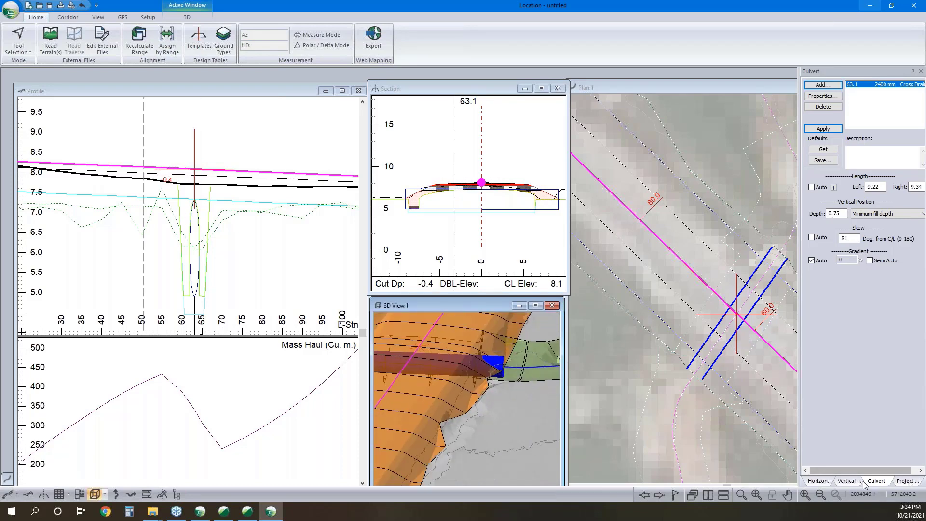
Make H-align1 current, extend its CULV Culvert template range beyond station 120, and recalculate cross sections and corridor surfaces for all alignments.
{"action": "left_click", "coordinate": [905, 481]}
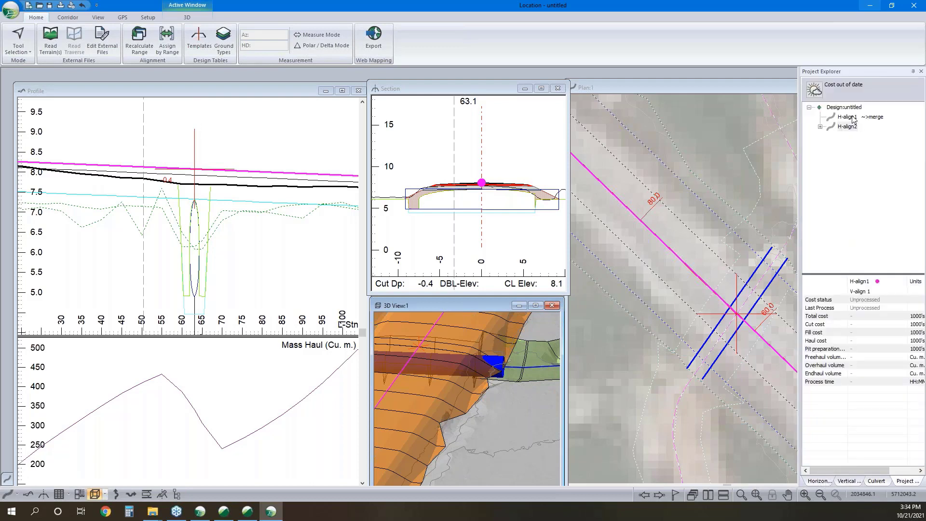
{"action": "left_click", "coordinate": [848, 126]}
{"action": "right_click", "coordinate": [829, 117]}
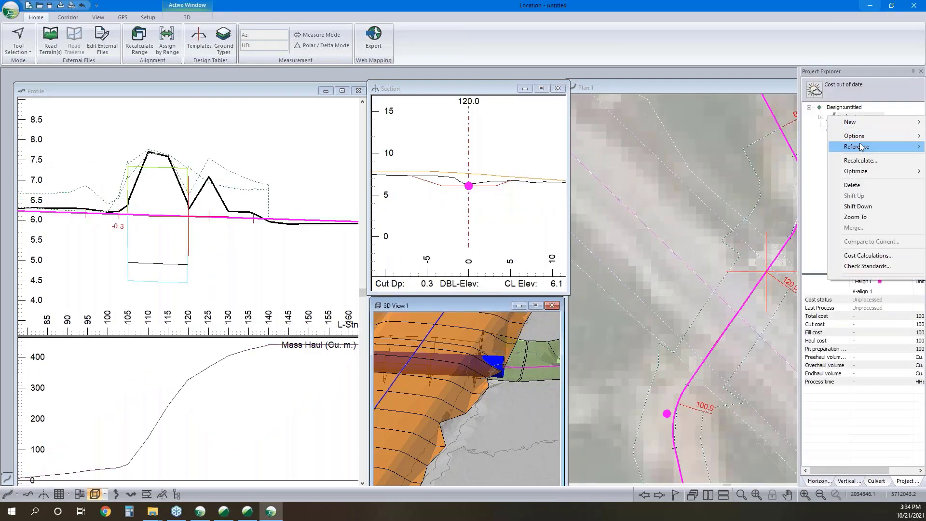
{"action": "left_click", "coordinate": [449, 58]}
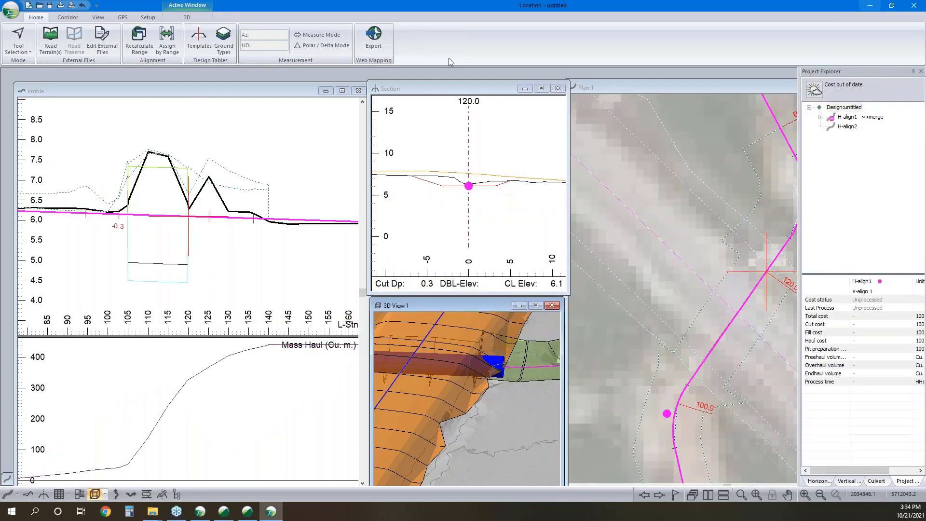
{"action": "left_click", "coordinate": [166, 39]}
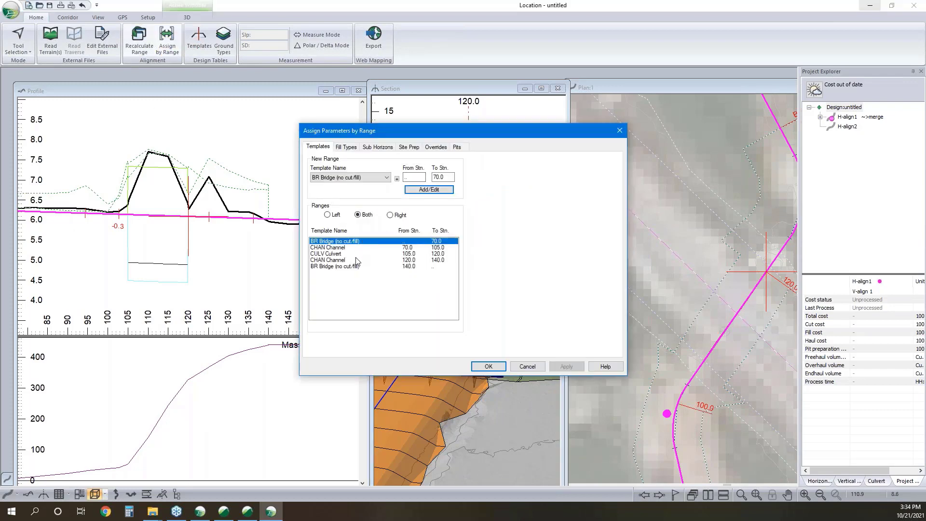
{"action": "left_click", "coordinate": [357, 254]}
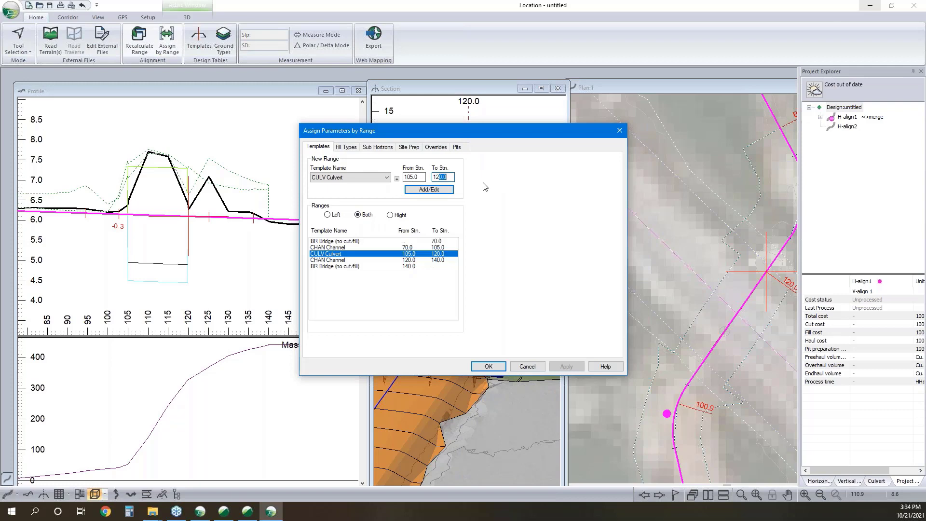
{"action": "left_click", "coordinate": [429, 189]}
{"action": "left_click", "coordinate": [488, 367]}
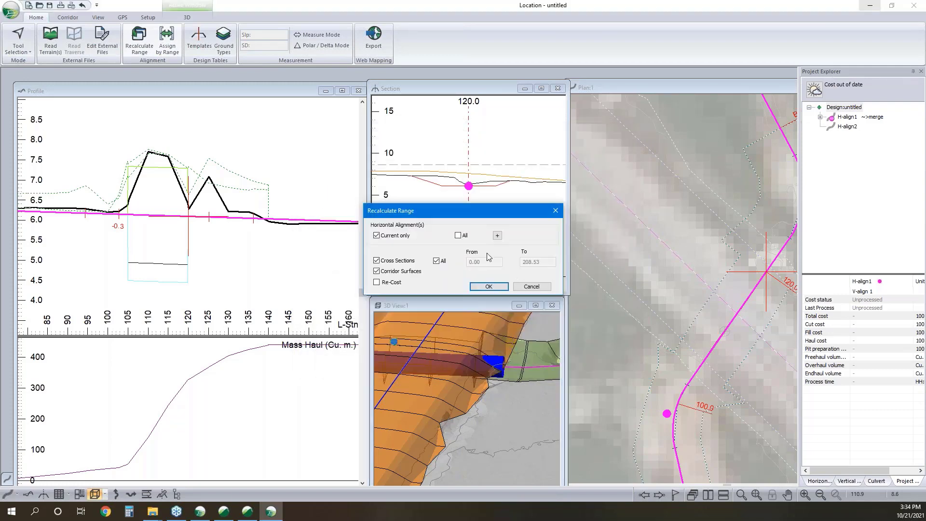
{"action": "left_click", "coordinate": [458, 236]}
{"action": "left_click", "coordinate": [500, 289]}
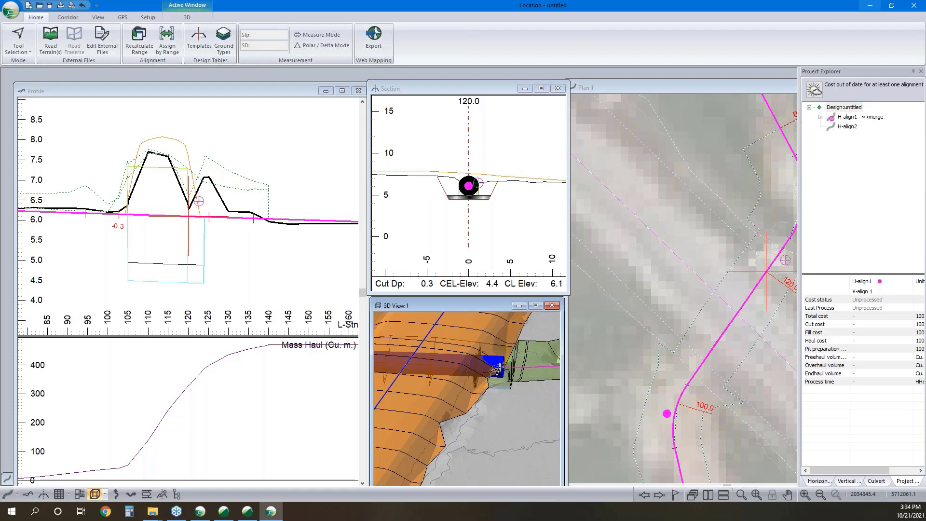
Return to H-align2 and replace the station 63.1 culvert's automatic gradient with a manual gradient of 0.4 %.
{"action": "left_click", "coordinate": [848, 128]}
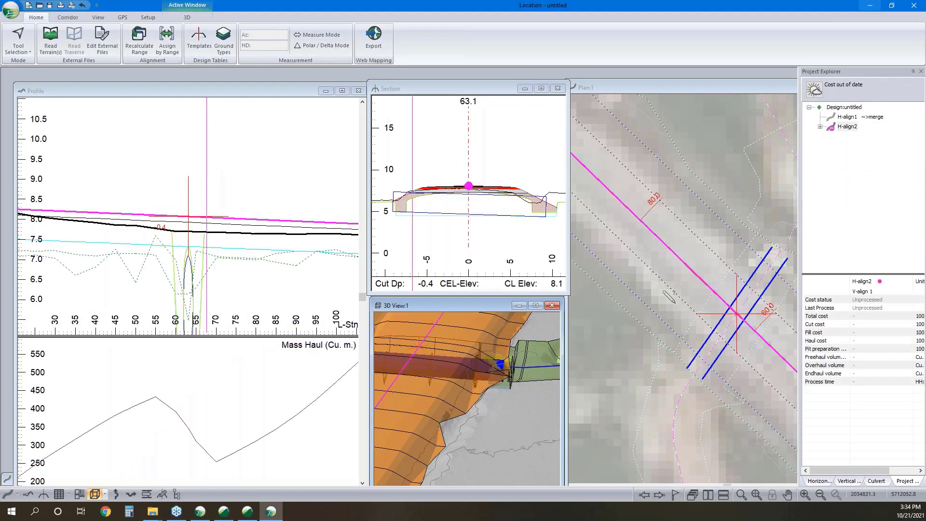
{"action": "mouse_move", "coordinate": [599, 289]}
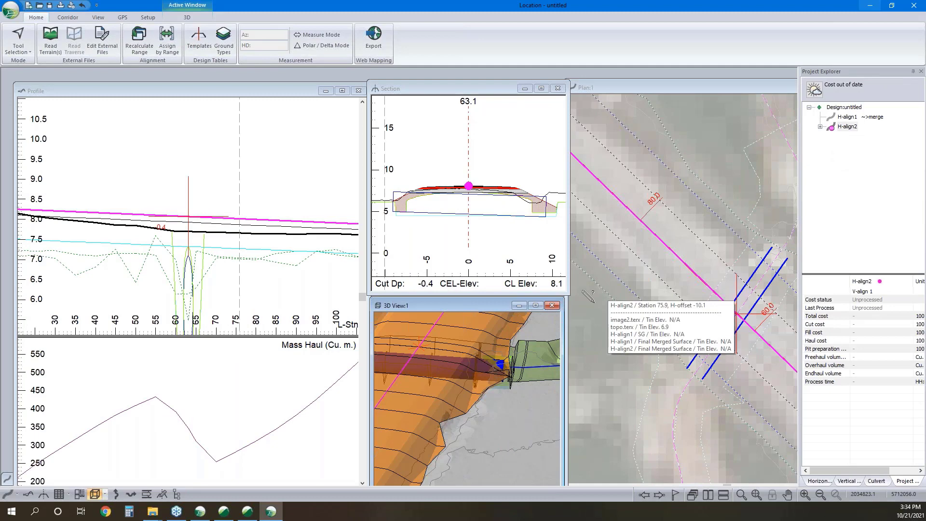
{"action": "left_click", "coordinate": [879, 481]}
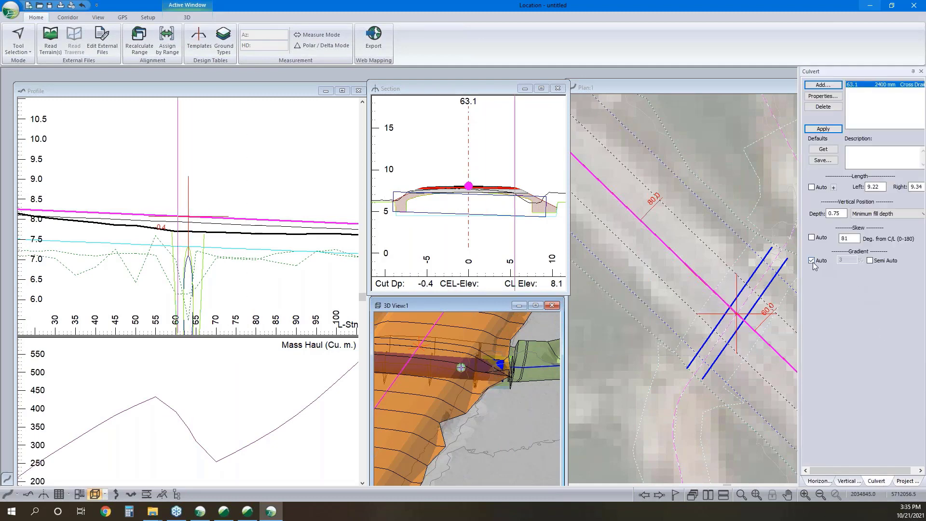
{"action": "left_click", "coordinate": [813, 260]}
{"action": "double_click", "coordinate": [847, 260]}
{"action": "type", "text": ".4"}
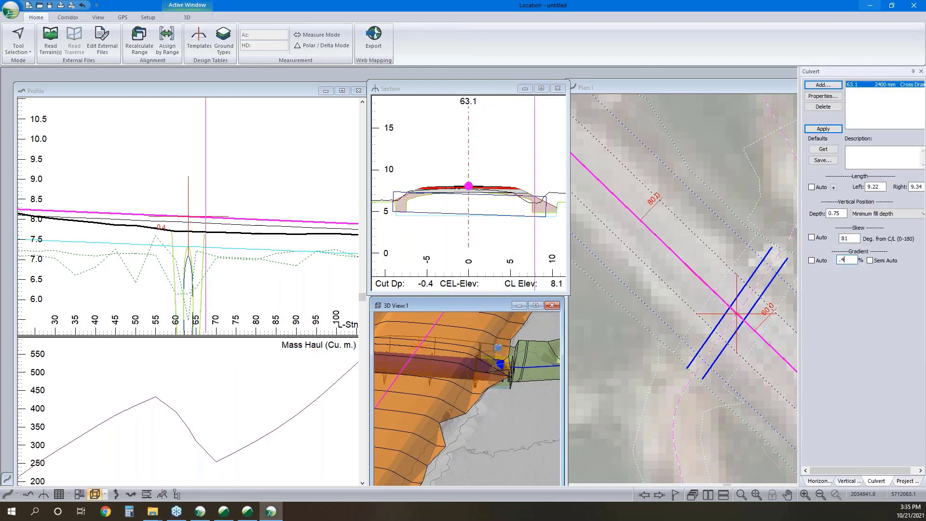
{"action": "key", "text": "Return"}
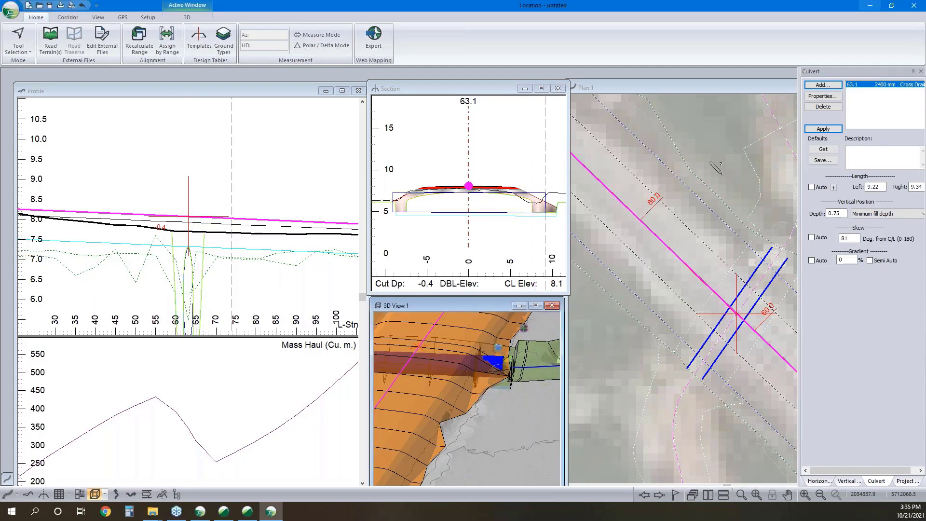
Examine the regraded culvert across the full station 63.1 section and from an overall 3D view of the crossing.
{"action": "middle_click_drag", "start_coordinate": [499, 203], "coordinate": [486, 209]}
{"action": "scroll", "coordinate": [486, 209], "scroll_direction": "down", "scroll_amount": 1}
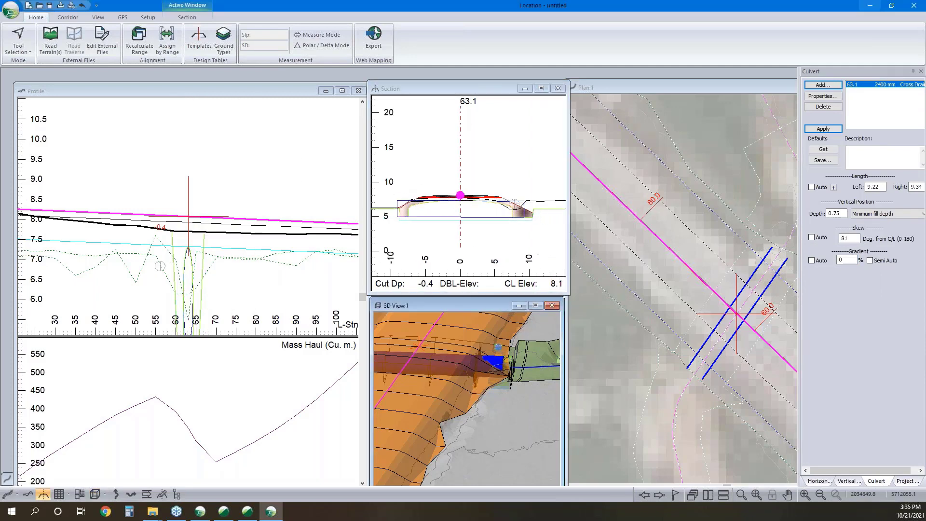
{"action": "middle_click_drag", "start_coordinate": [462, 405], "coordinate": [506, 375]}
{"action": "scroll", "coordinate": [506, 375], "scroll_direction": "down", "scroll_amount": 1}
{"action": "scroll", "coordinate": [506, 374], "scroll_direction": "down", "scroll_amount": 3}
{"action": "left_click_drag", "start_coordinate": [502, 379], "coordinate": [486, 414]}
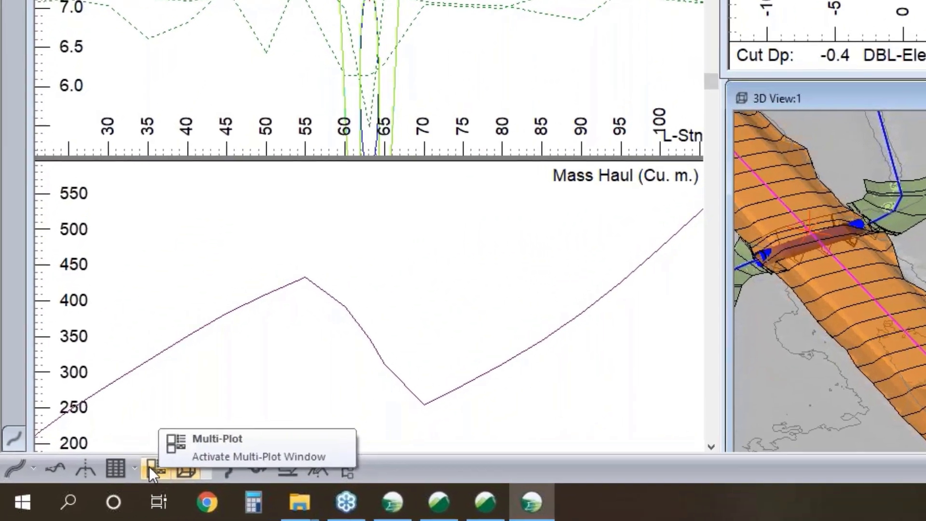
Open the Multi-Plot window with H-align1 current and load the book layout MD Major Culvert Channel Portion.blt, replacing the existing layout.
{"action": "left_click", "coordinate": [157, 466]}
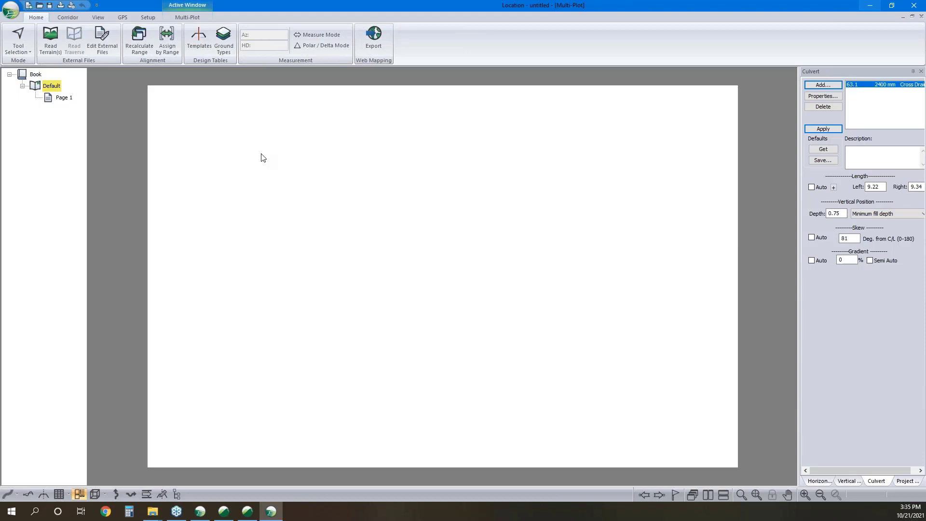
{"action": "left_click", "coordinate": [907, 481]}
{"action": "left_click", "coordinate": [858, 118]}
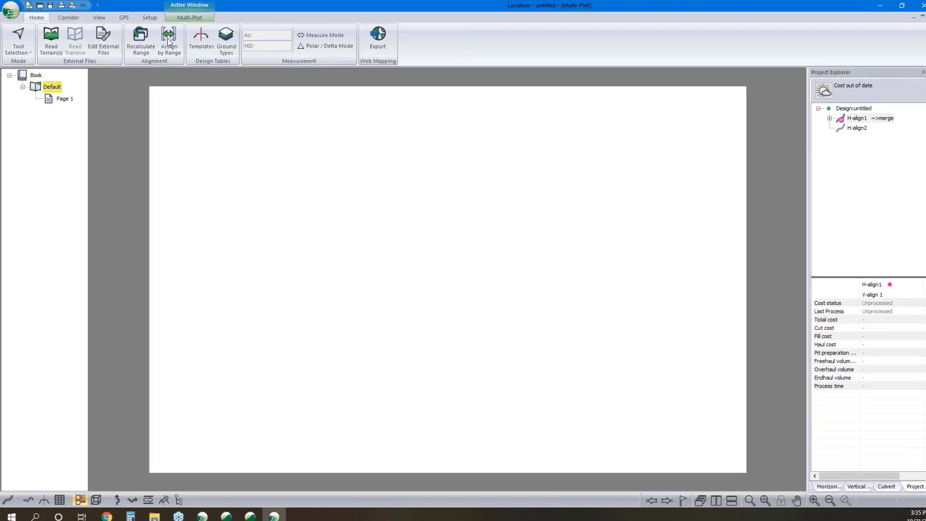
{"action": "left_click", "coordinate": [190, 17]}
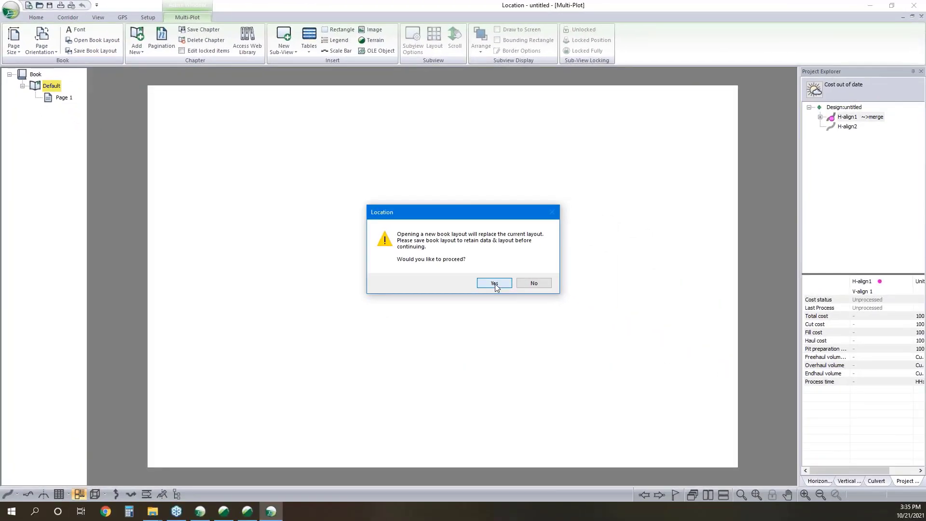
{"action": "left_click", "coordinate": [487, 285]}
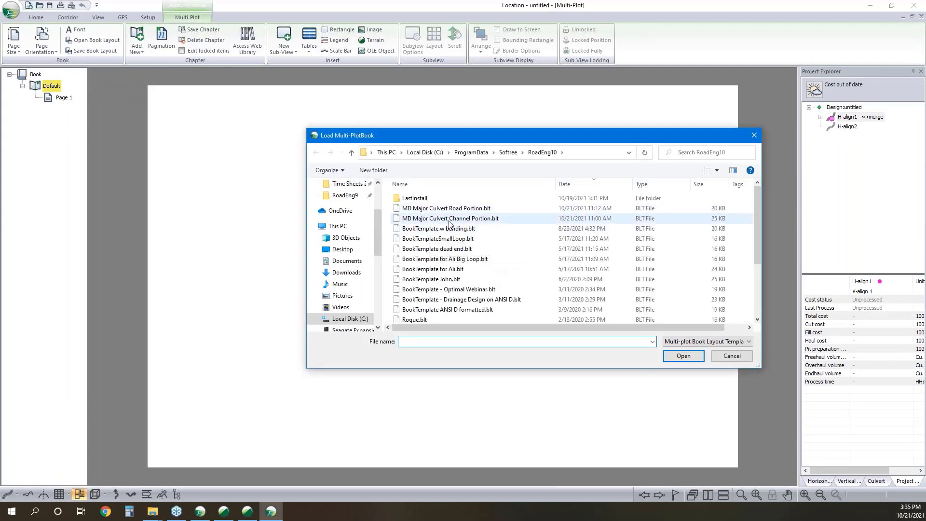
{"action": "left_click", "coordinate": [478, 219]}
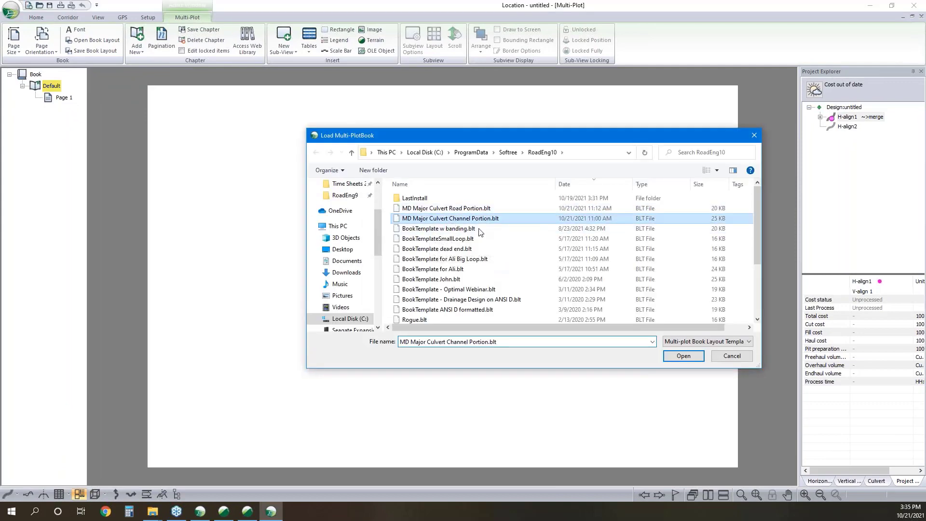
{"action": "left_click", "coordinate": [676, 355]}
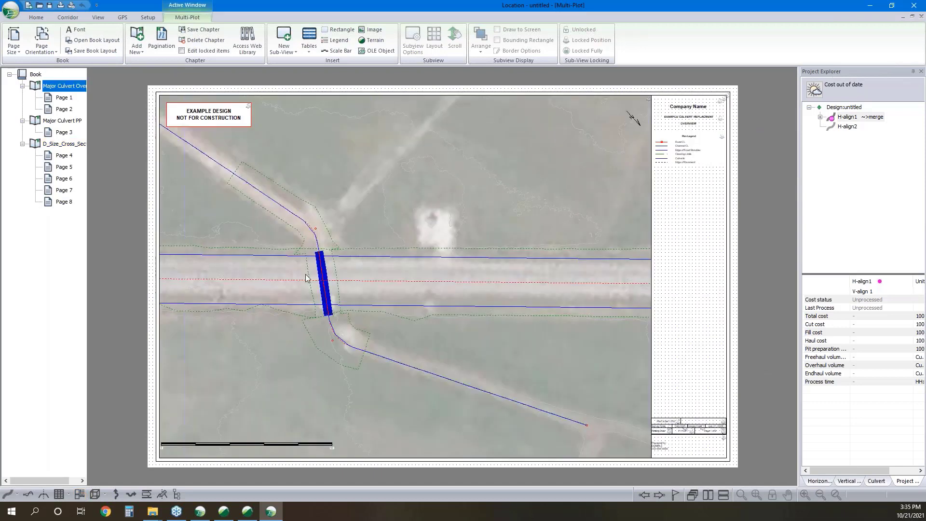
Review the two pages of the Major Culvert Overview chapter and set its pagination to Single Fixed Page.
{"action": "left_click", "coordinate": [64, 109]}
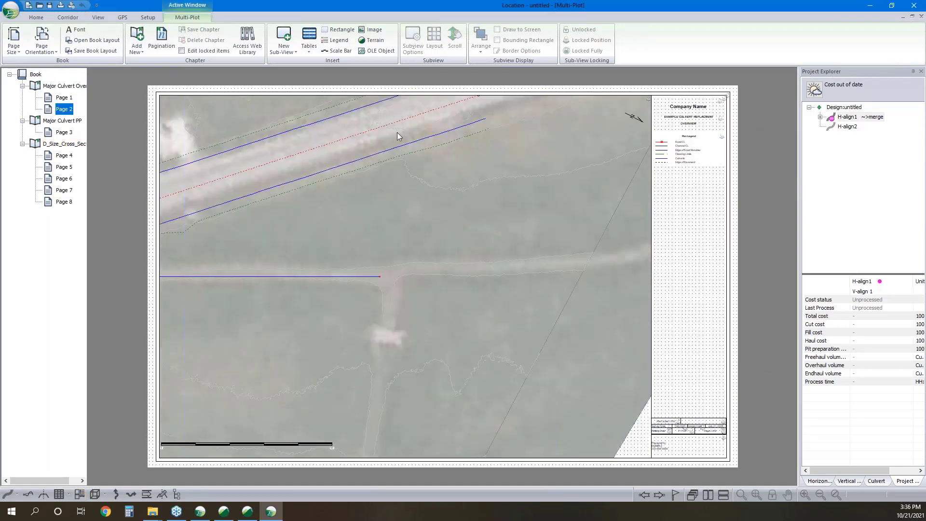
{"action": "middle_click_drag", "start_coordinate": [349, 160], "coordinate": [408, 157]}
{"action": "left_click", "coordinate": [65, 97]}
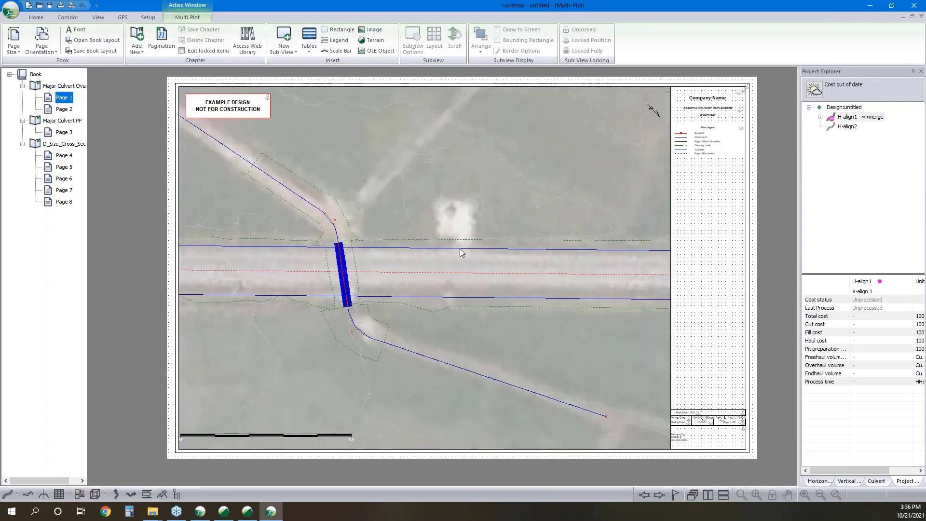
{"action": "right_click", "coordinate": [68, 86]}
{"action": "left_click", "coordinate": [110, 166]}
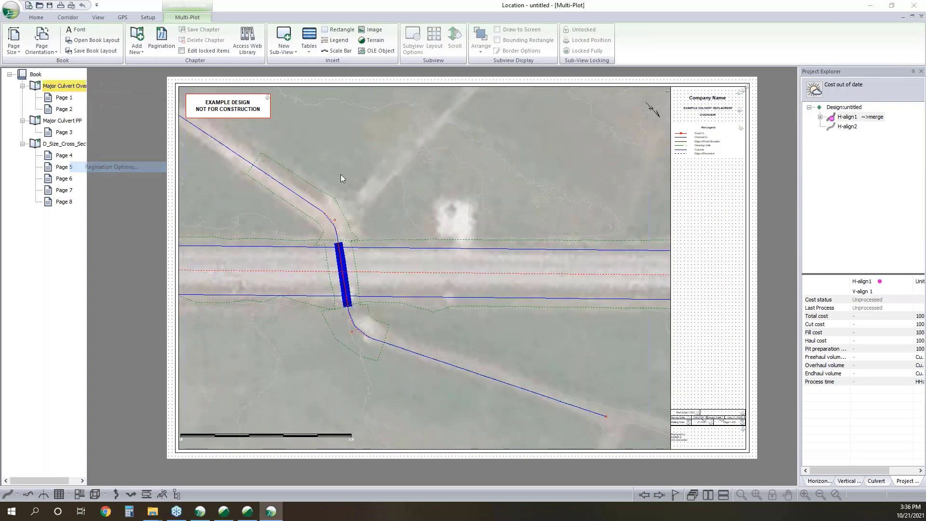
{"action": "left_click", "coordinate": [389, 259]}
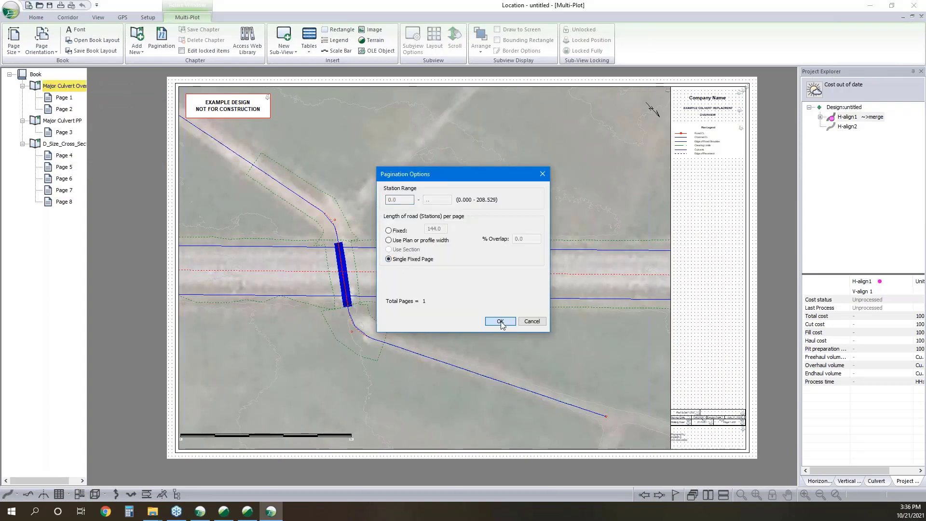
{"action": "left_click", "coordinate": [500, 322]}
{"action": "left_click", "coordinate": [501, 320]}
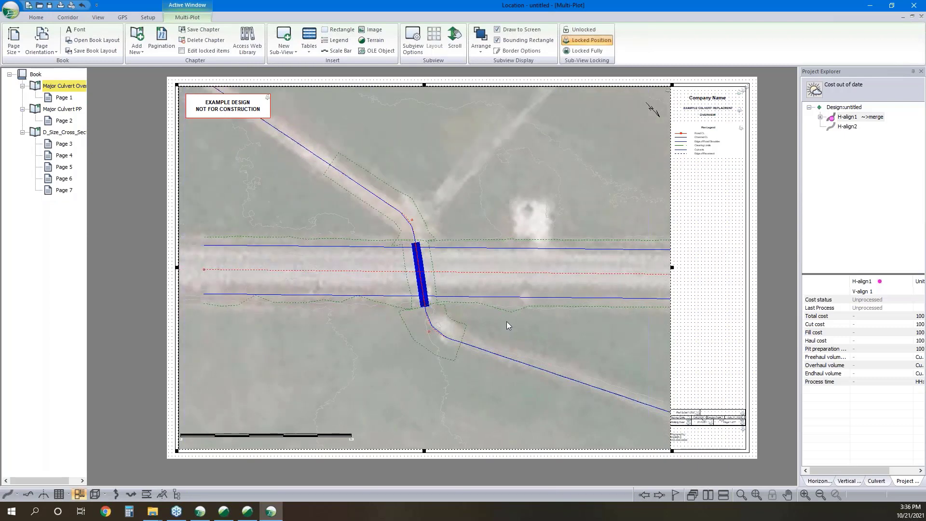
Examine the Major Culvert PP plan-over-profile sheet, focusing on the culvert in the profile, and move on to the D_Size_Cross_Section chapter.
{"action": "left_click", "coordinate": [65, 121]}
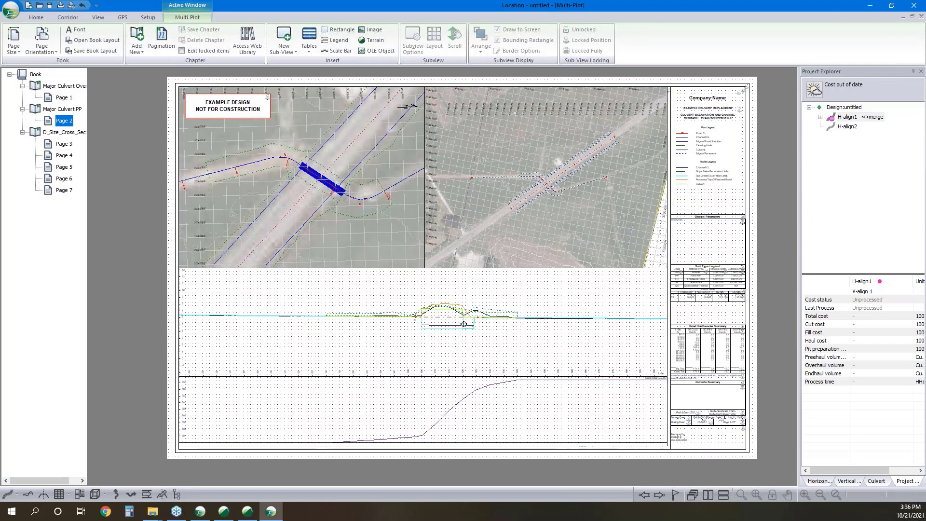
{"action": "left_click", "coordinate": [384, 323]}
{"action": "scroll", "coordinate": [410, 322], "scroll_direction": "up", "scroll_amount": 1}
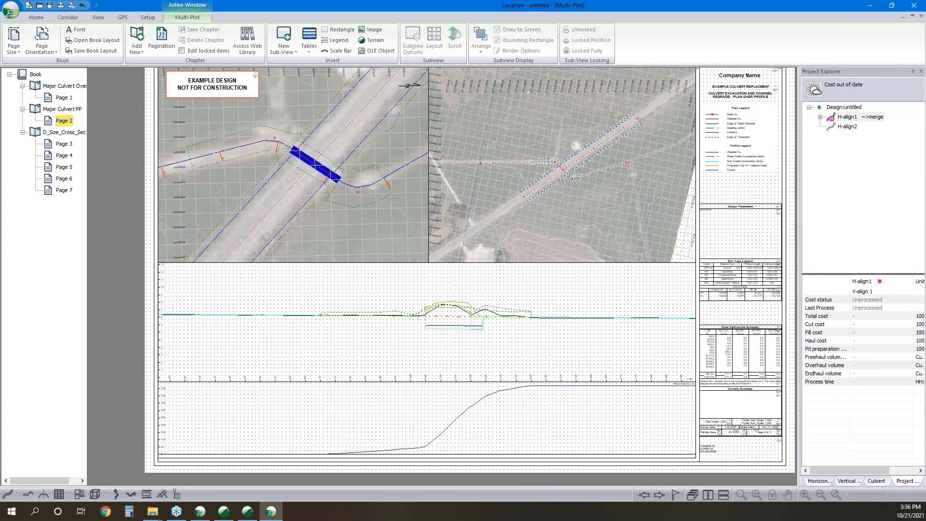
{"action": "scroll", "coordinate": [387, 324], "scroll_direction": "up", "scroll_amount": 3}
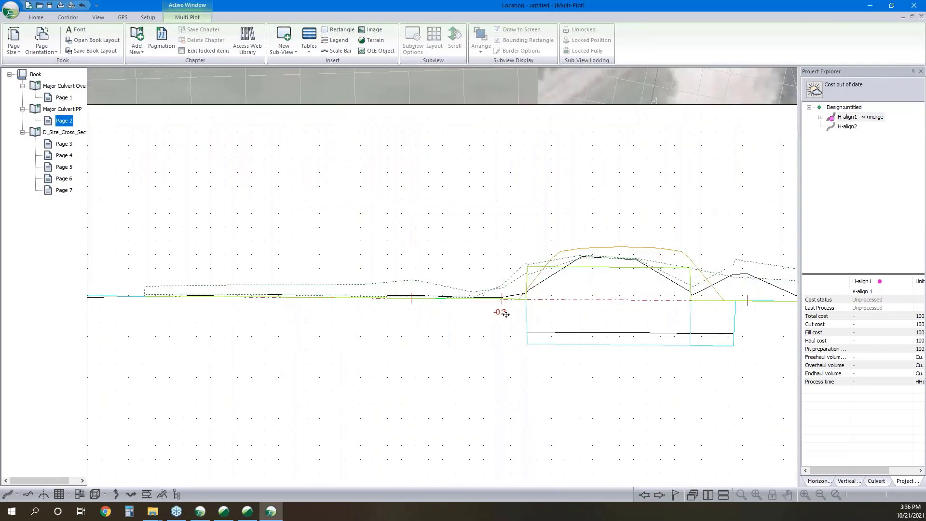
{"action": "left_click", "coordinate": [505, 314]}
{"action": "scroll", "coordinate": [504, 313], "scroll_direction": "down", "scroll_amount": 2}
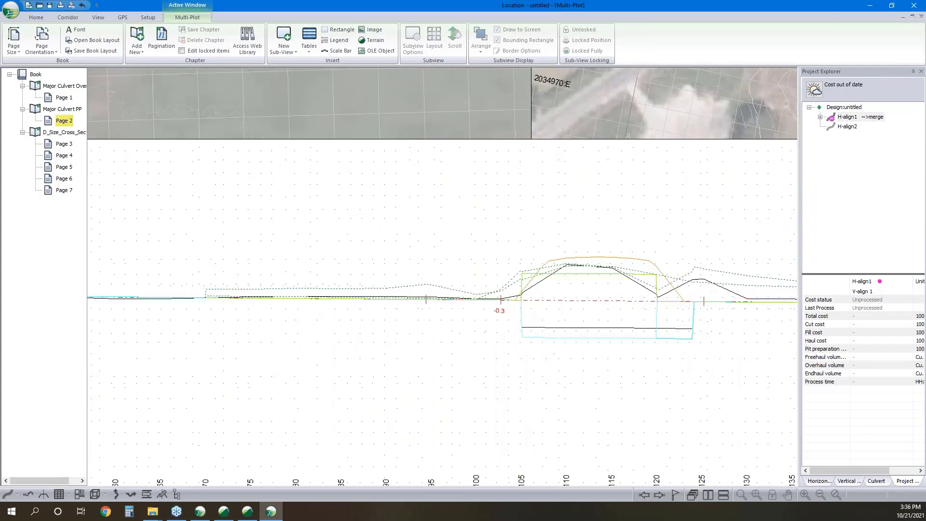
{"action": "left_click", "coordinate": [64, 121]}
{"action": "left_click", "coordinate": [70, 133]}
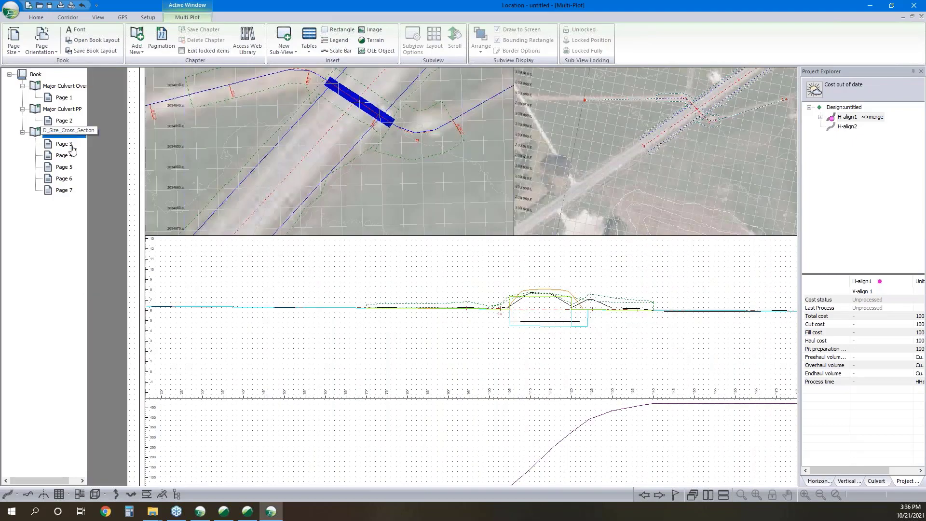
Review the first two D_Size_Cross_Section pages and check the station ranges of the channel and culvert templates assigned to H-align1.
{"action": "left_click", "coordinate": [64, 144]}
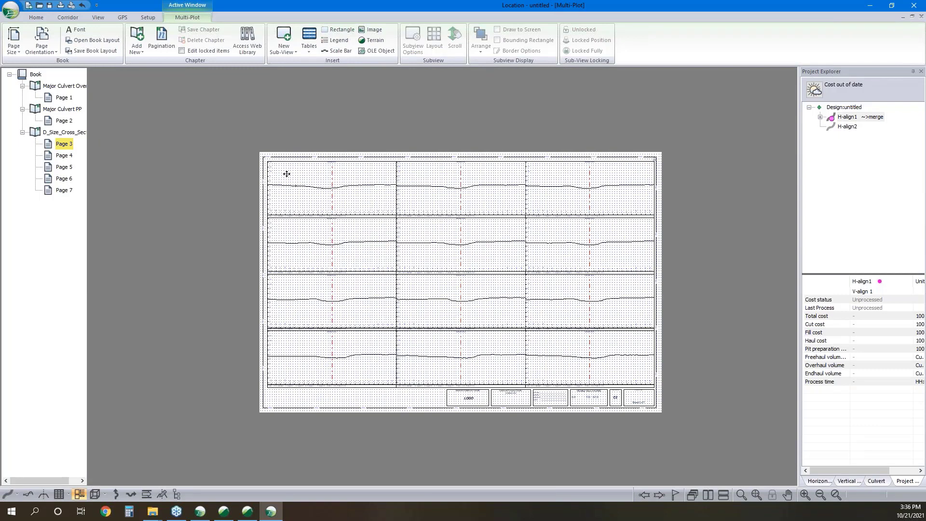
{"action": "left_click", "coordinate": [64, 155]}
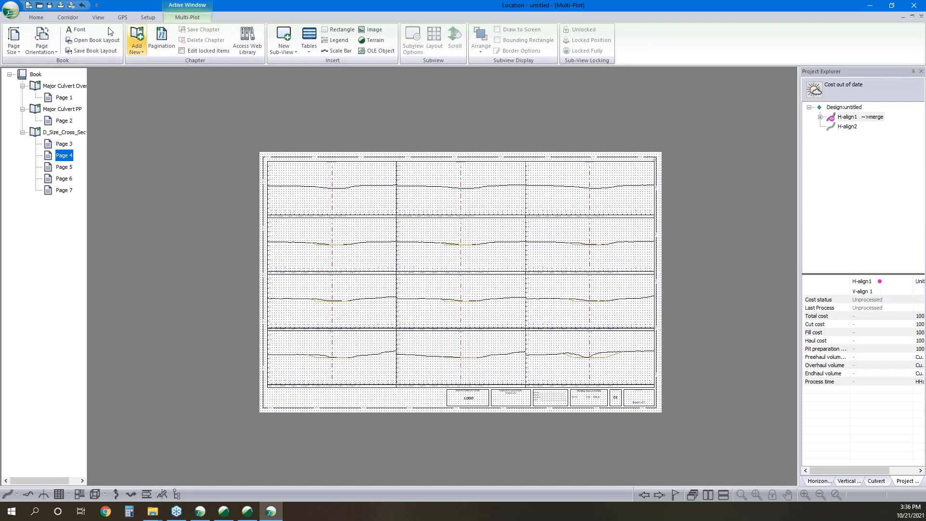
{"action": "left_click", "coordinate": [68, 17]}
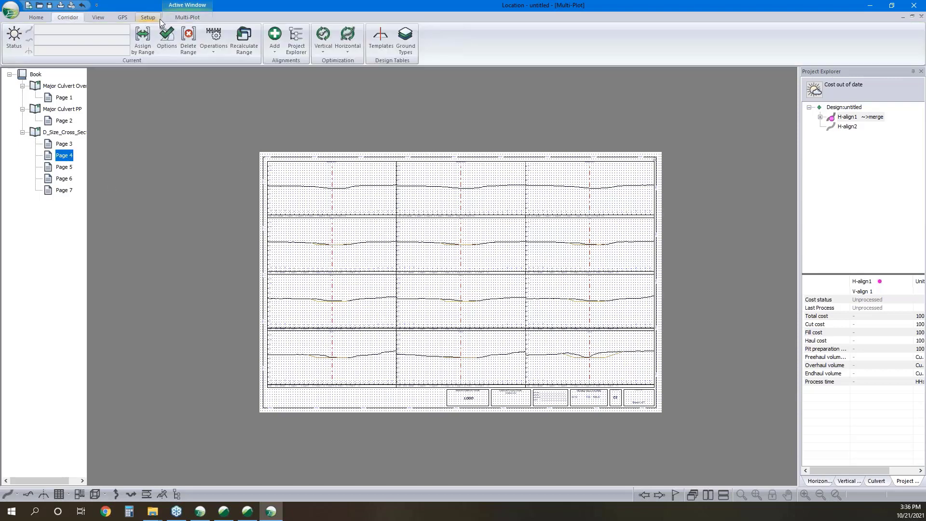
{"action": "left_click", "coordinate": [148, 41]}
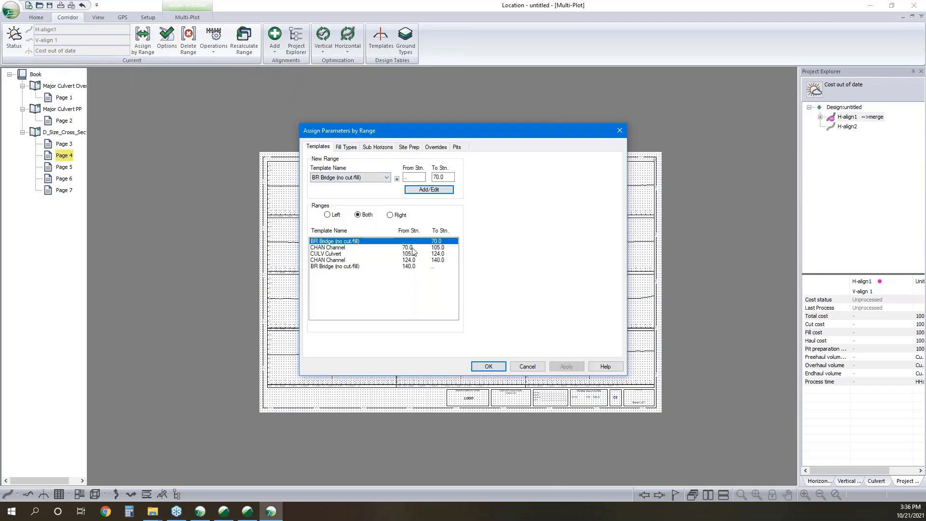
{"action": "left_click", "coordinate": [527, 366]}
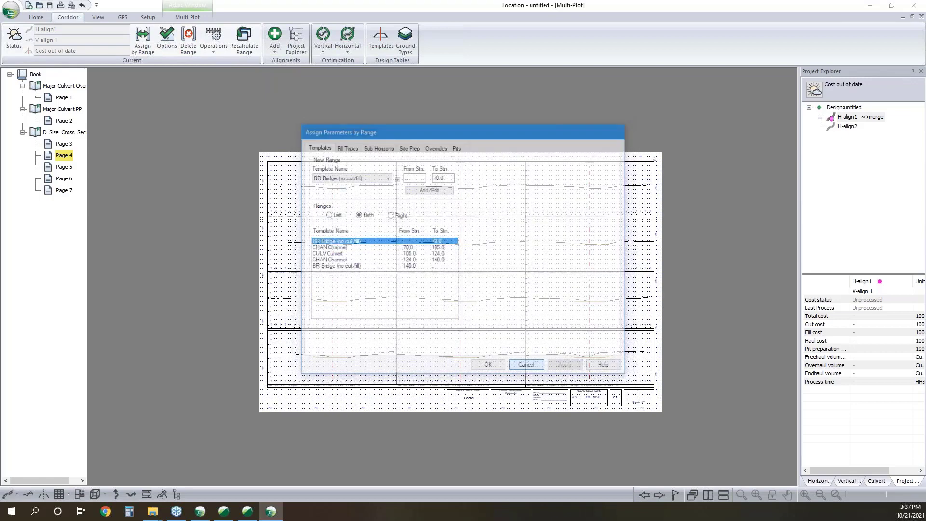
Limit the D_Size_Cross_Section chapter's pagination to a station range starting at 70.
{"action": "left_click", "coordinate": [57, 132]}
{"action": "right_click", "coordinate": [68, 133]}
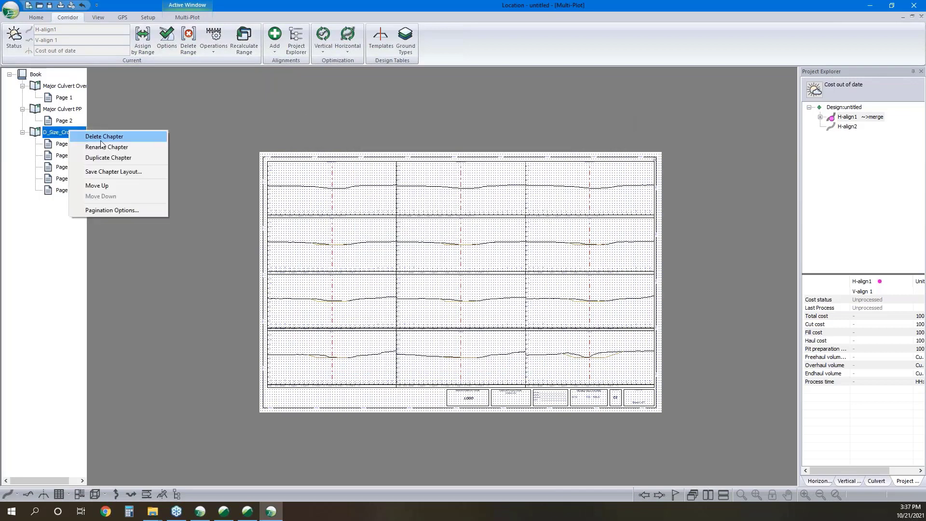
{"action": "left_click", "coordinate": [120, 210]}
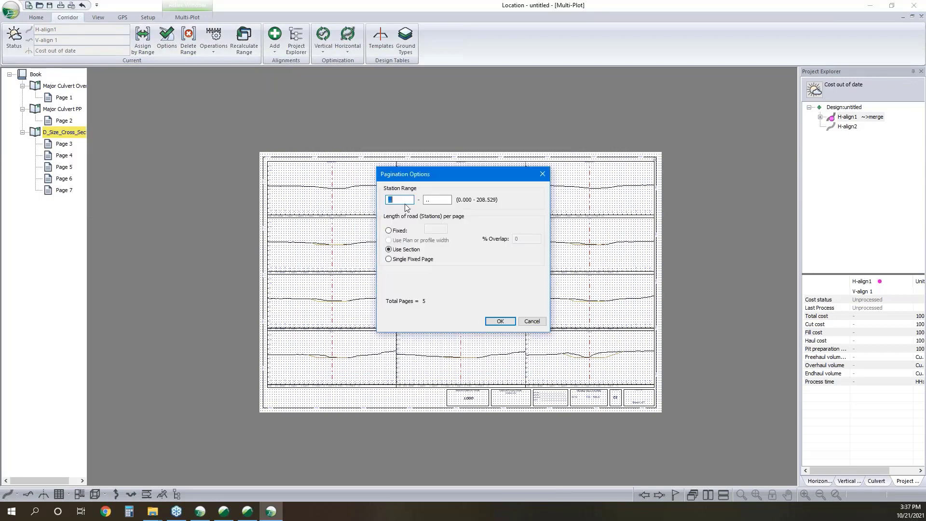
{"action": "type", "text": "70"}
{"action": "key", "text": "Tab"}
{"action": "left_click", "coordinate": [500, 322]}
Examine the channel cross sections on Page 3, from the section at station 70.0 to the whole sheet.
{"action": "left_click", "coordinate": [64, 144]}
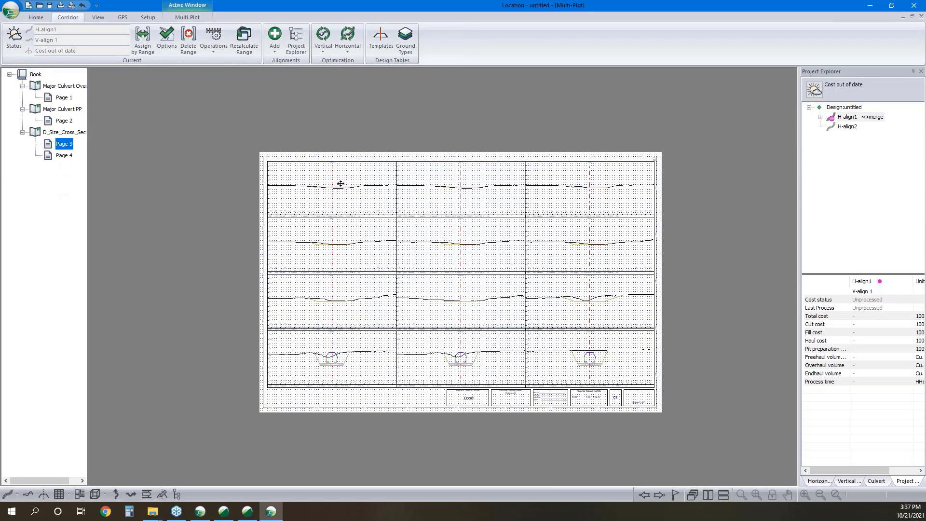
{"action": "scroll", "coordinate": [327, 182], "scroll_direction": "up", "scroll_amount": 5}
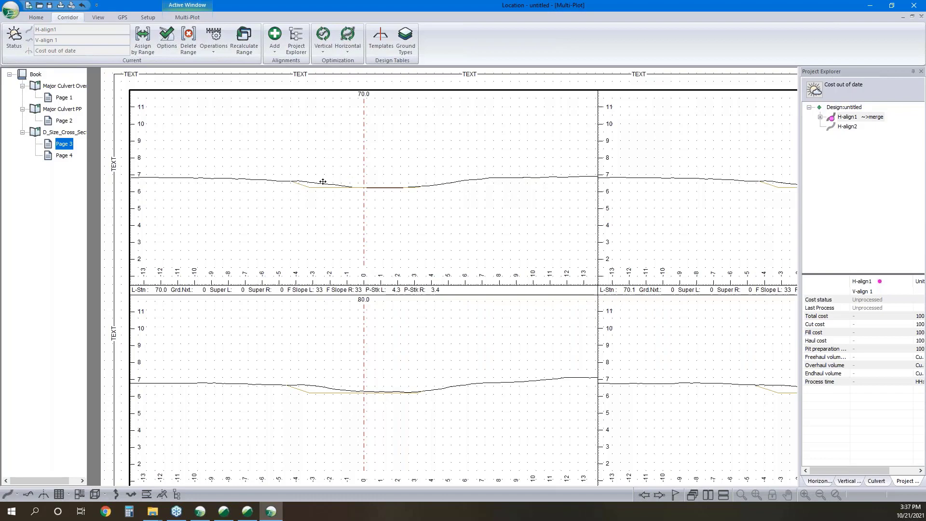
{"action": "scroll", "coordinate": [338, 215], "scroll_direction": "down", "scroll_amount": 5}
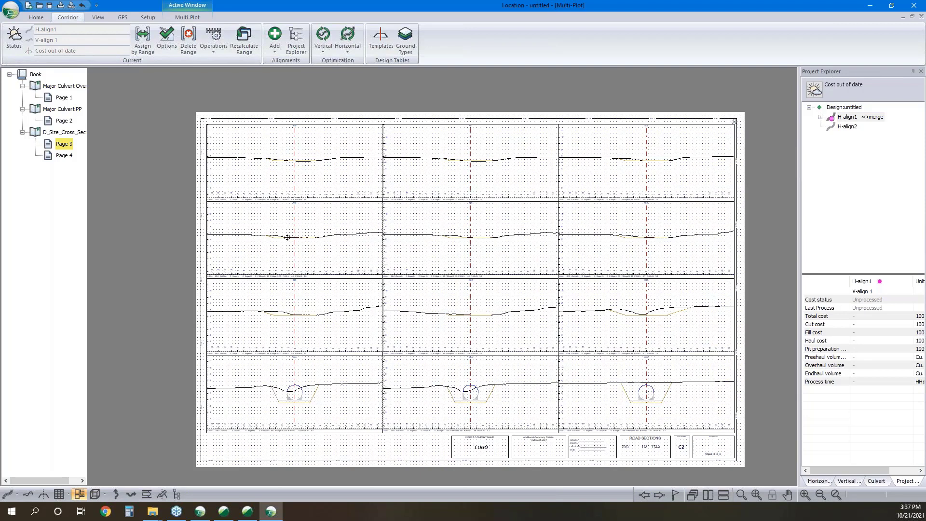
Make H-align2 current and load the book layout MD Major Culvert Road Portion.blt, replacing the existing layout.
{"action": "left_click", "coordinate": [11, 9]}
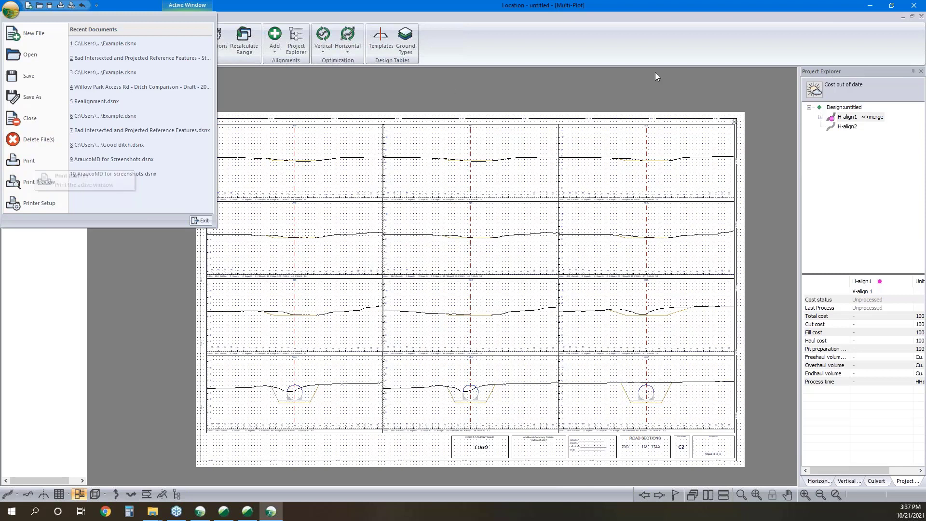
{"action": "left_click", "coordinate": [846, 127]}
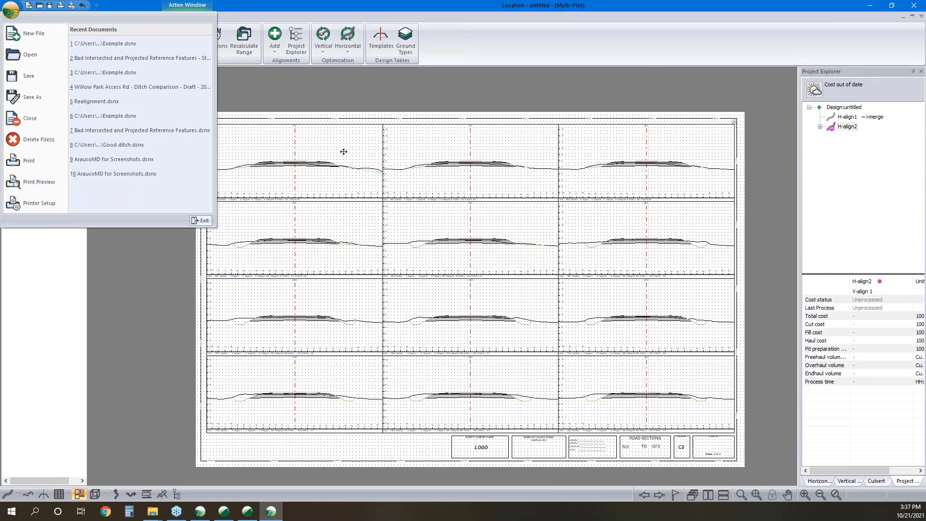
{"action": "left_click", "coordinate": [287, 89]}
{"action": "left_click", "coordinate": [187, 17]}
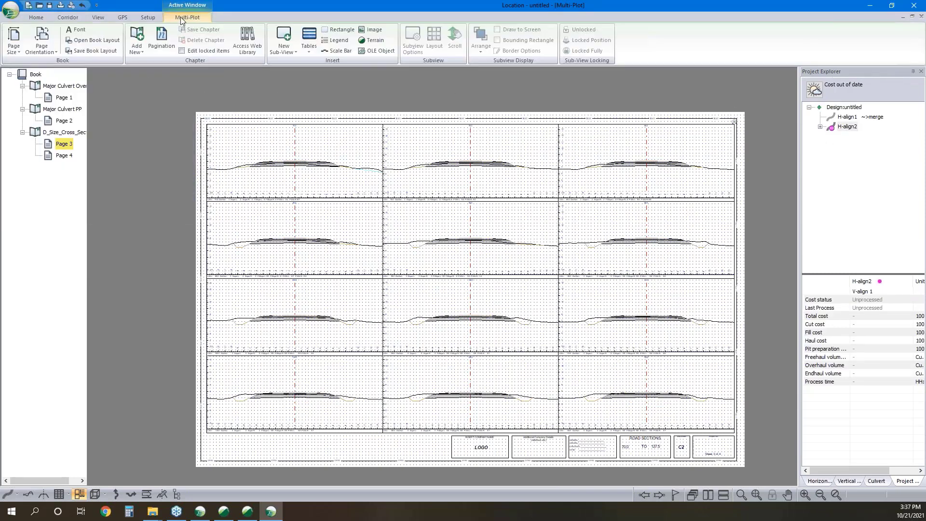
{"action": "left_click", "coordinate": [94, 45]}
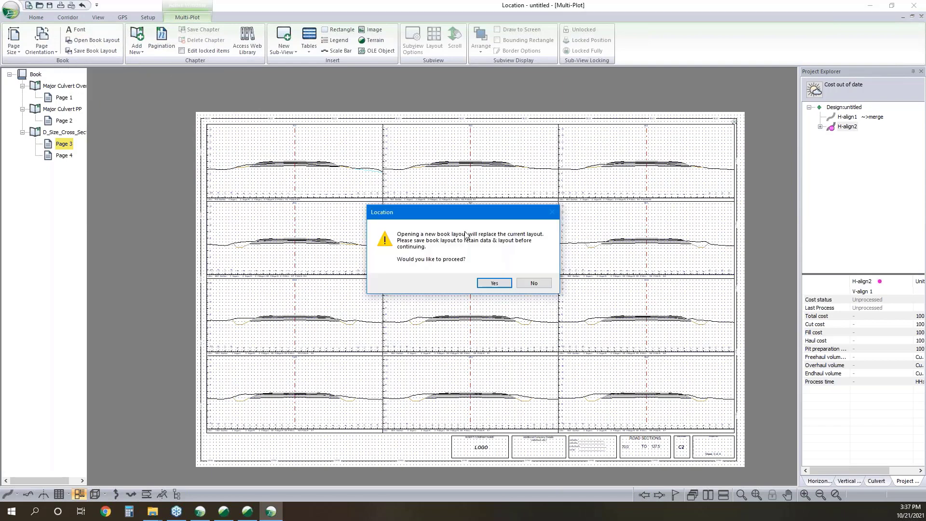
{"action": "left_click", "coordinate": [493, 282]}
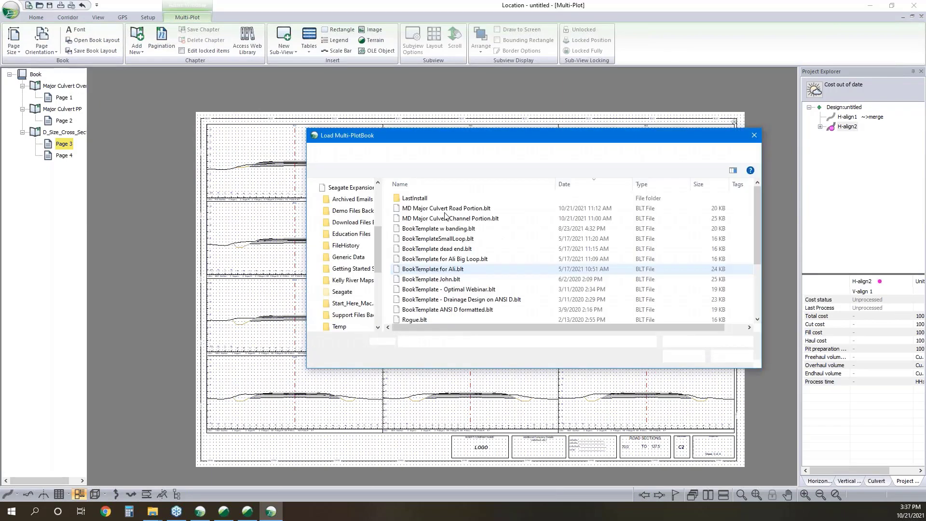
{"action": "left_click", "coordinate": [447, 208]}
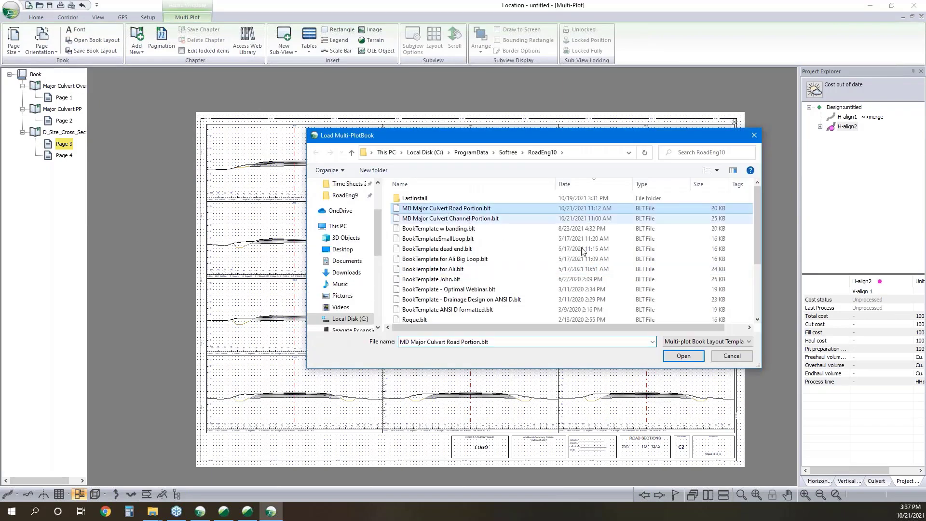
{"action": "left_click", "coordinate": [683, 356]}
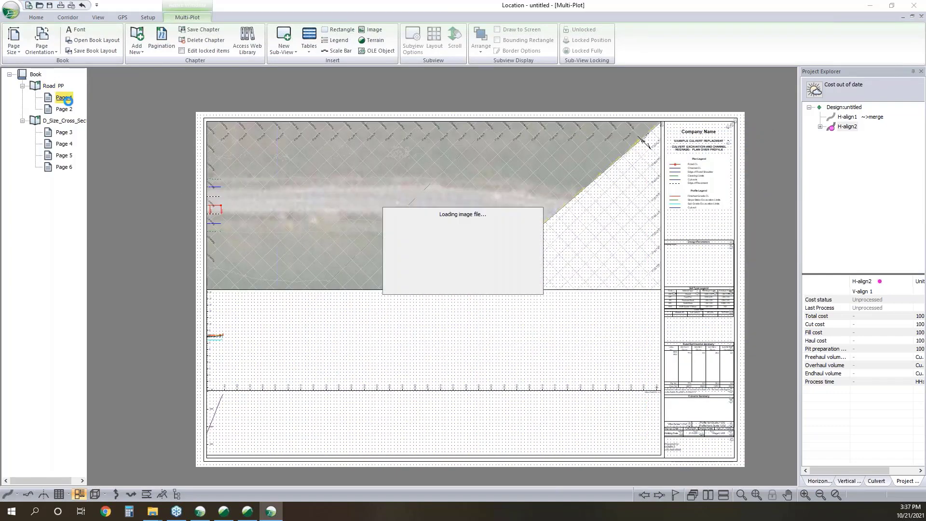
Review the road cross sections on Pages 3 and 4, including the culvert excavation, and return to the design windows.
{"action": "left_click", "coordinate": [62, 133]}
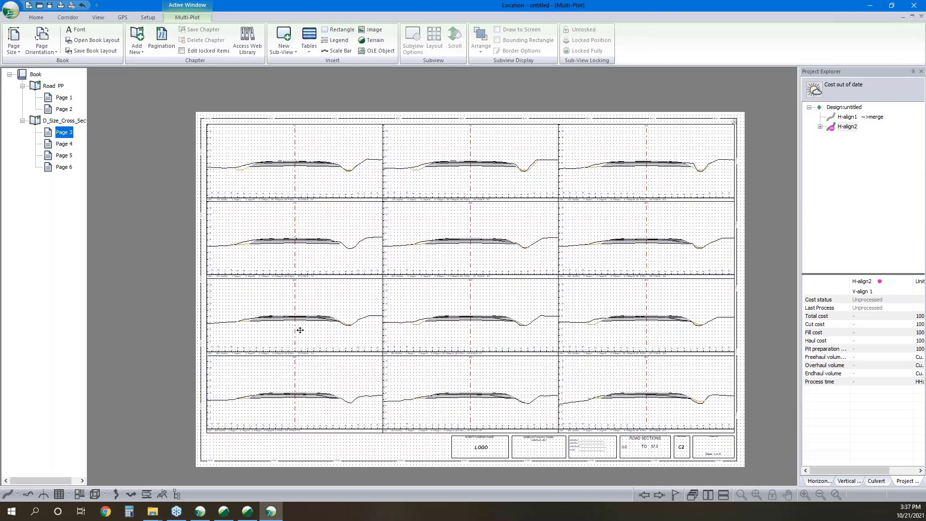
{"action": "left_click", "coordinate": [64, 144]}
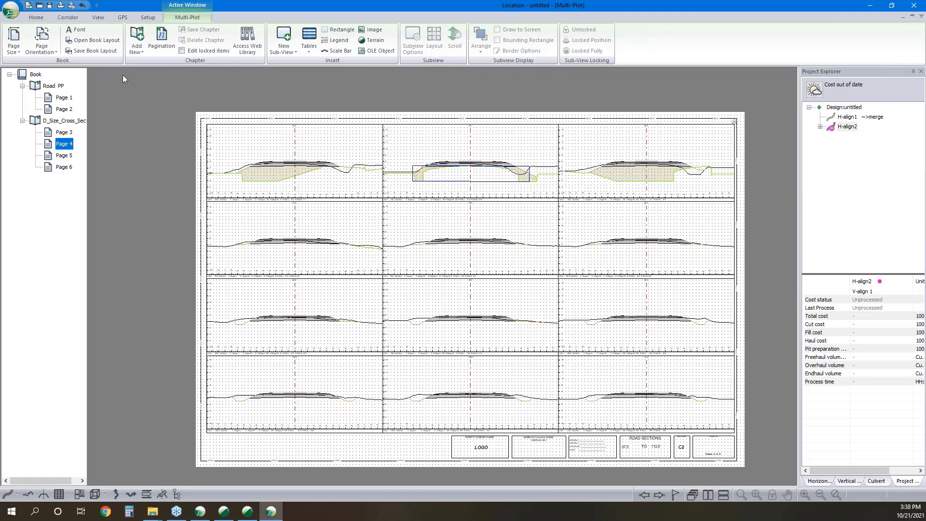
{"action": "left_click", "coordinate": [902, 16]}
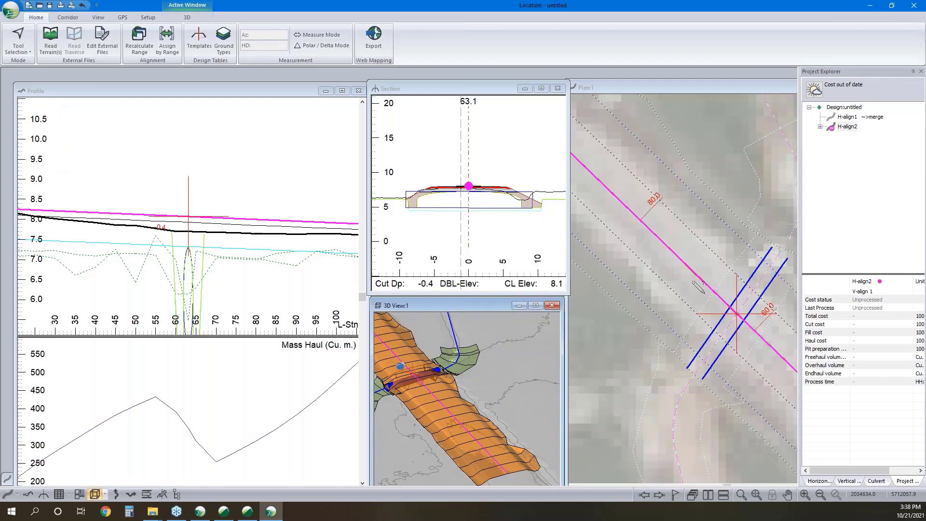
Make H-align1 current and, with the Add/Edit IP Tool, move the IP near station 100 down the channel towards station 80.
{"action": "left_click", "coordinate": [682, 285]}
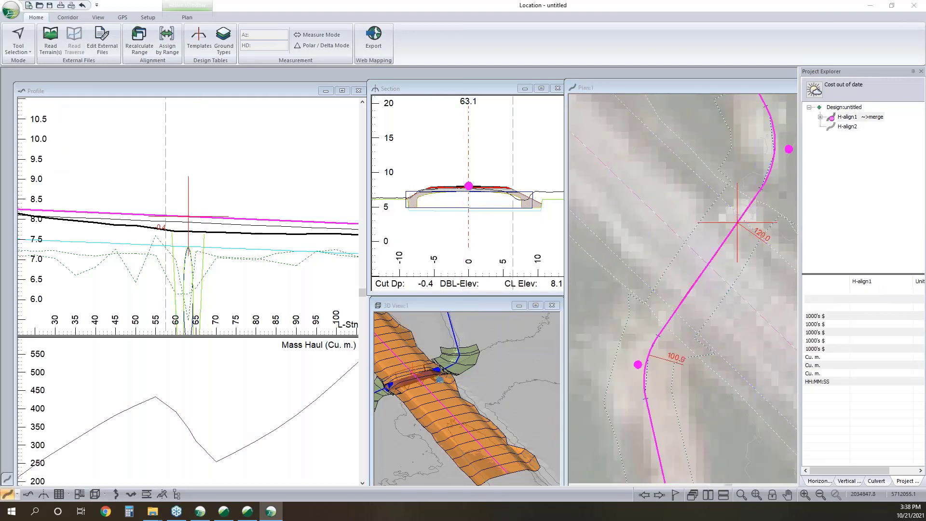
{"action": "scroll", "coordinate": [690, 295], "scroll_direction": "down", "scroll_amount": 1}
{"action": "middle_click_drag", "start_coordinate": [691, 307], "coordinate": [657, 225]}
{"action": "right_click", "coordinate": [656, 226]}
{"action": "left_click", "coordinate": [671, 247]}
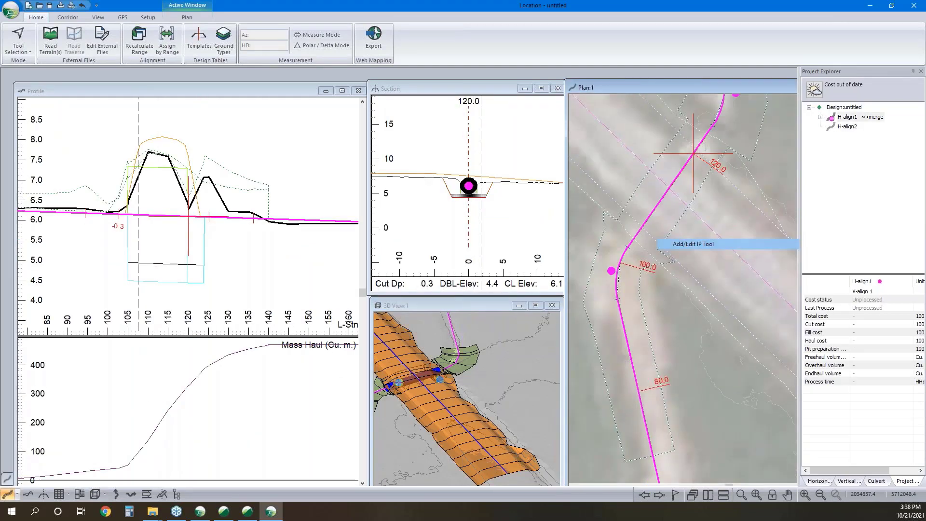
{"action": "left_click_drag", "start_coordinate": [612, 271], "coordinate": [631, 357]}
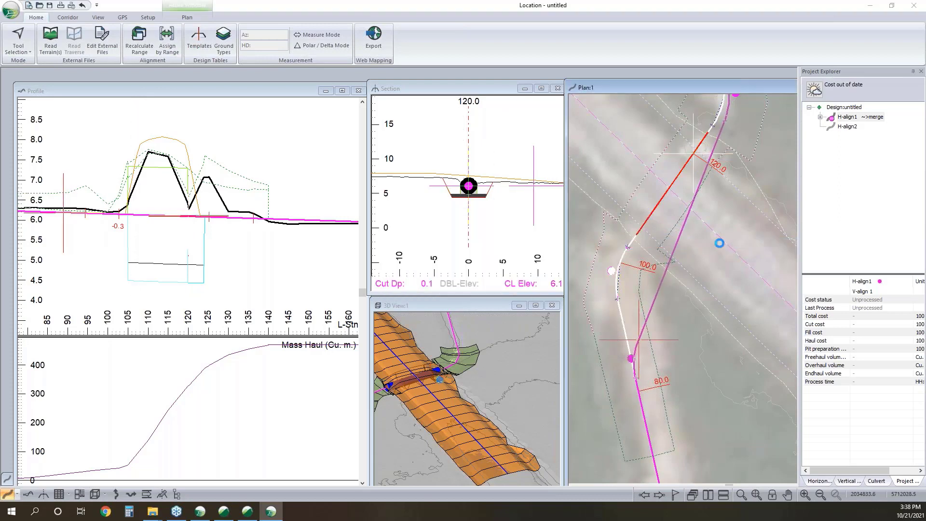
Move H-align1's IP on the other side of the road south-east in plan, shifting where the channel crosses the road.
{"action": "scroll", "coordinate": [681, 230], "scroll_direction": "down", "scroll_amount": 1}
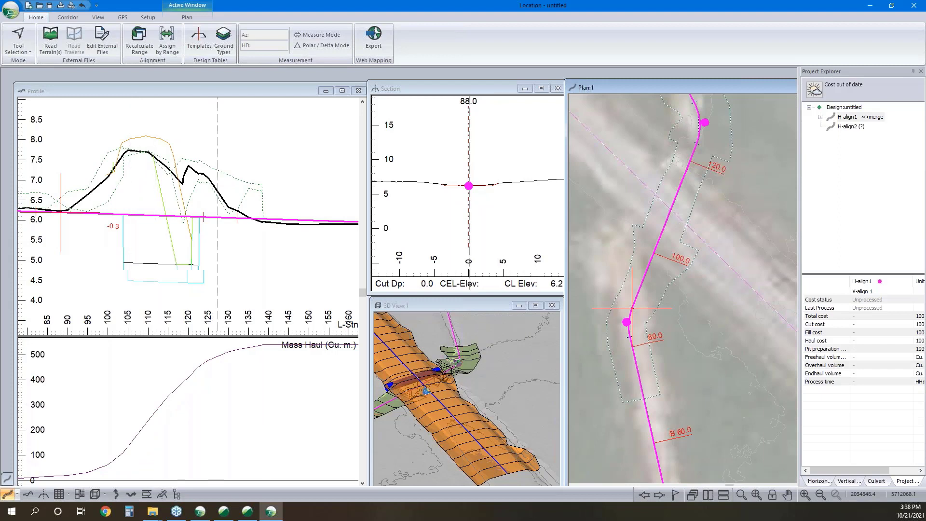
{"action": "left_click_drag", "start_coordinate": [705, 122], "coordinate": [751, 169]}
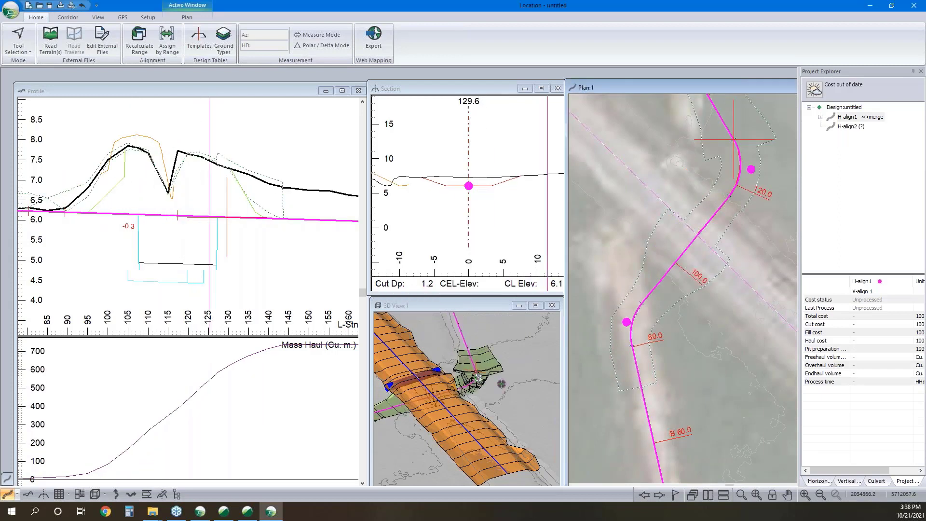
{"action": "left_click_drag", "start_coordinate": [751, 169], "coordinate": [766, 183]}
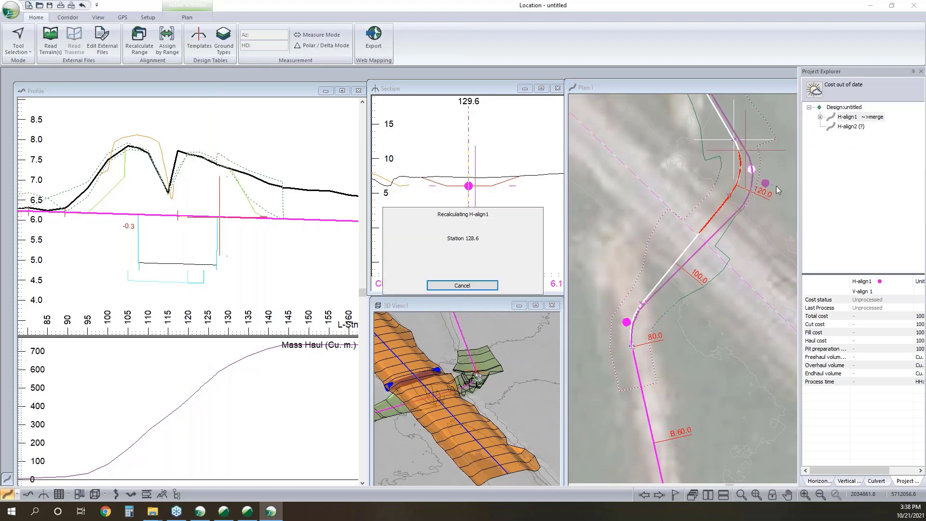
Make H-align2 current, recalculate cross sections and corridor surfaces for all horizontal alignments, and examine the profile around the culvert.
{"action": "left_click", "coordinate": [839, 126]}
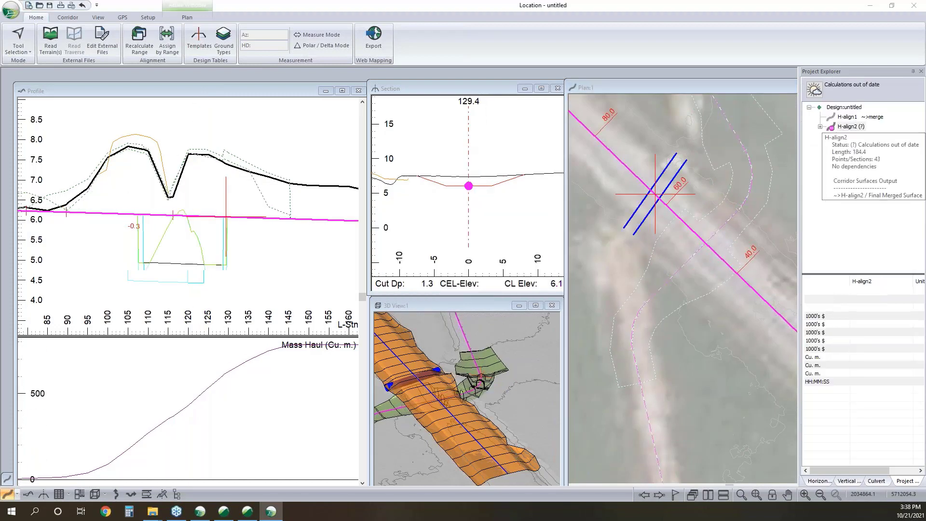
{"action": "left_click", "coordinate": [139, 41]}
{"action": "left_click", "coordinate": [458, 236]}
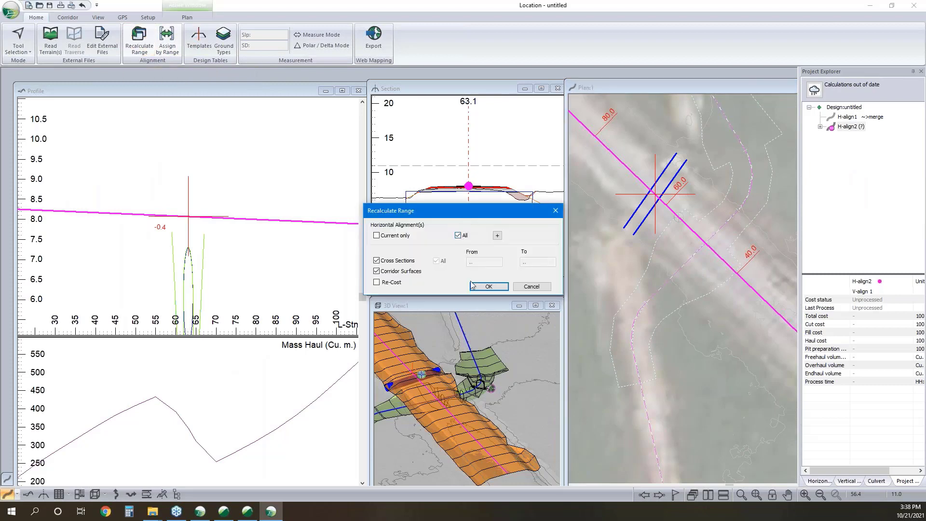
{"action": "left_click", "coordinate": [488, 286]}
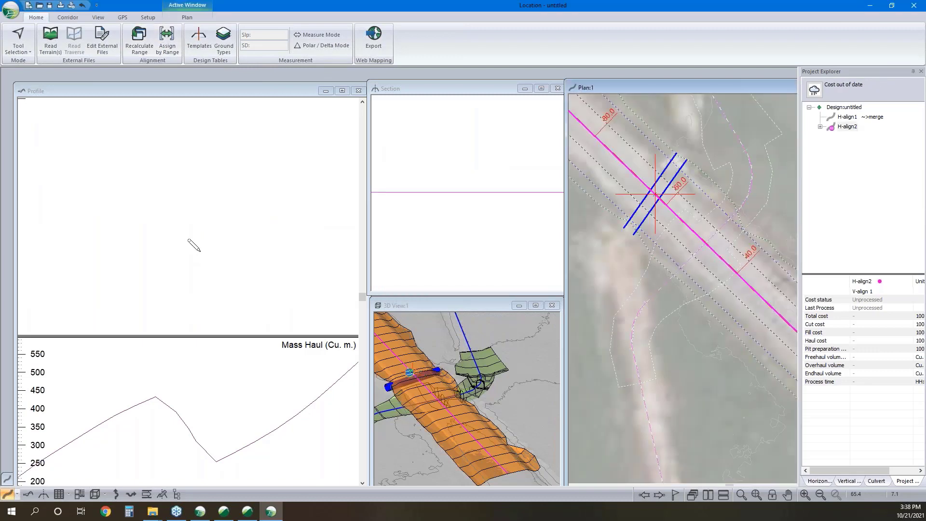
{"action": "middle_click_drag", "start_coordinate": [205, 243], "coordinate": [226, 190]}
{"action": "scroll", "coordinate": [216, 183], "scroll_direction": "down", "scroll_amount": 1}
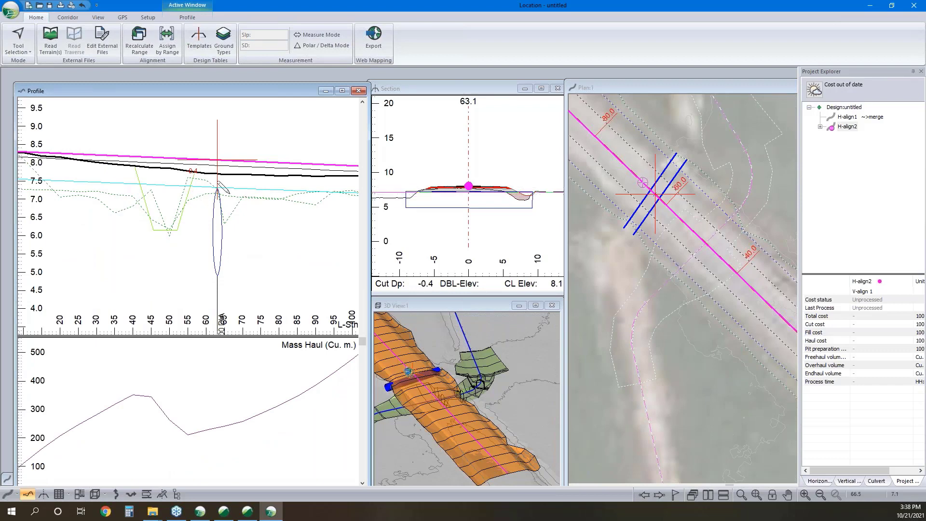
{"action": "mouse_move", "coordinate": [218, 183]}
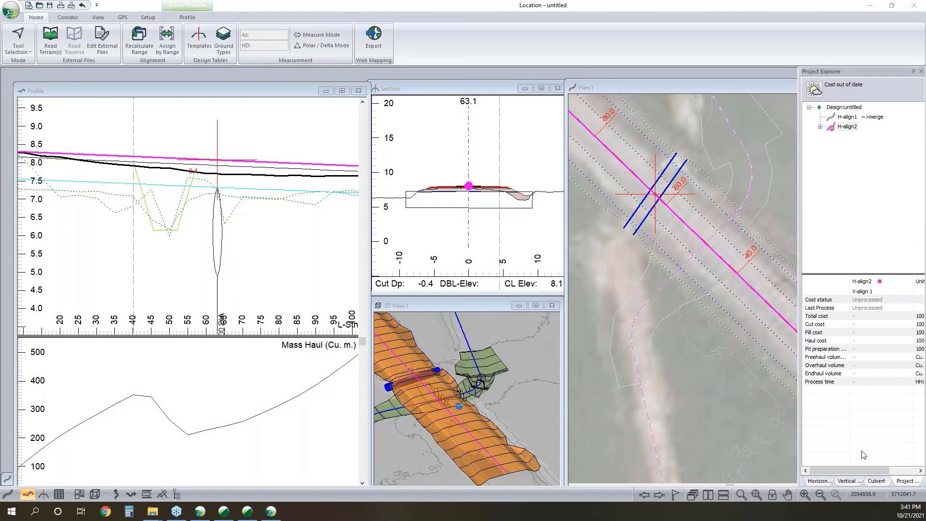
Switch to the Example.dsnx design in Location and open two data windows, one of vertical alignment data and one of culverts.
{"action": "left_click", "coordinate": [224, 513]}
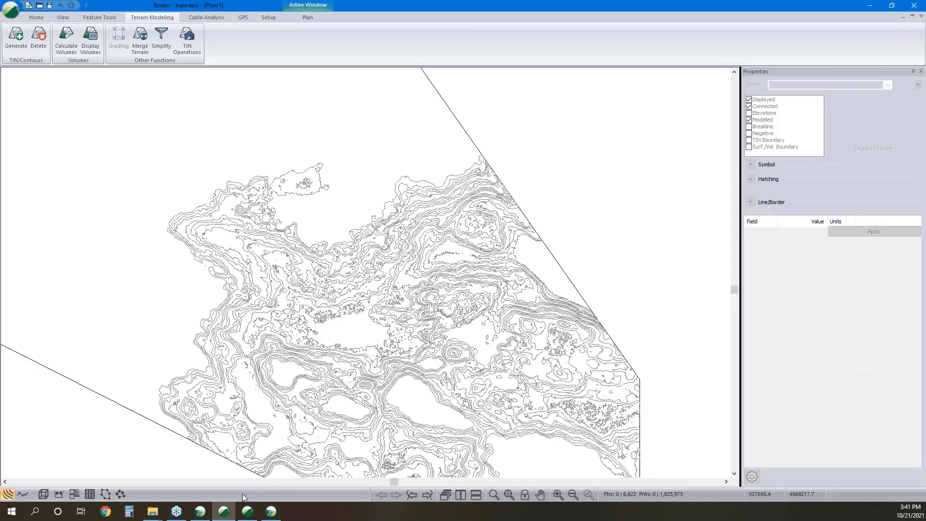
{"action": "left_click", "coordinate": [205, 510]}
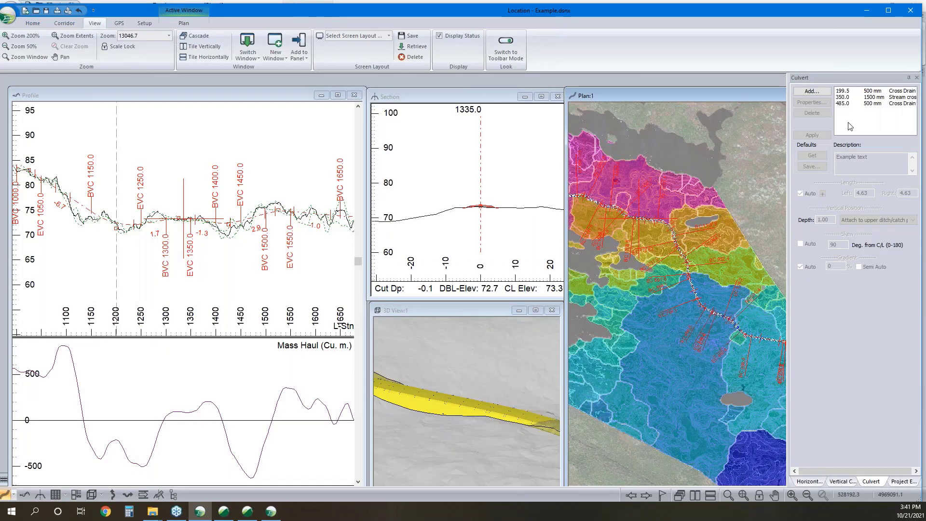
{"action": "left_click", "coordinate": [55, 495]}
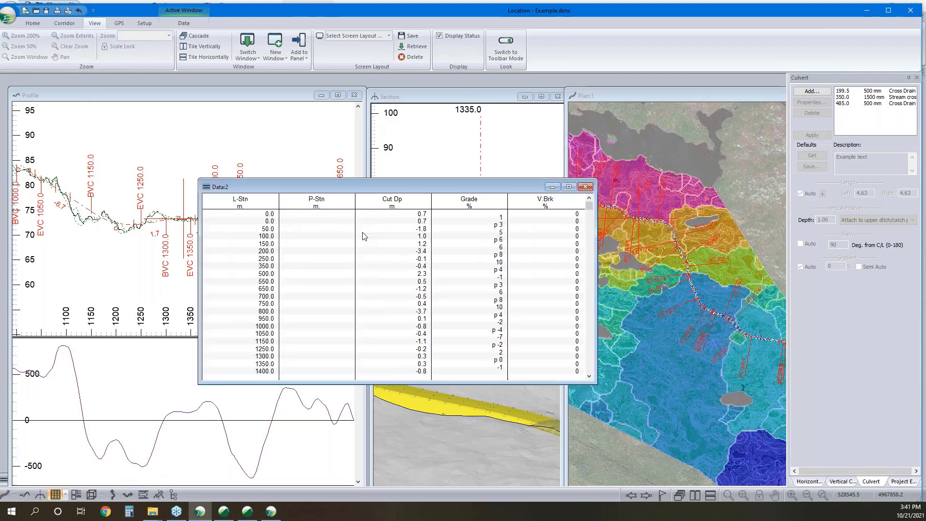
{"action": "left_click", "coordinate": [56, 495]}
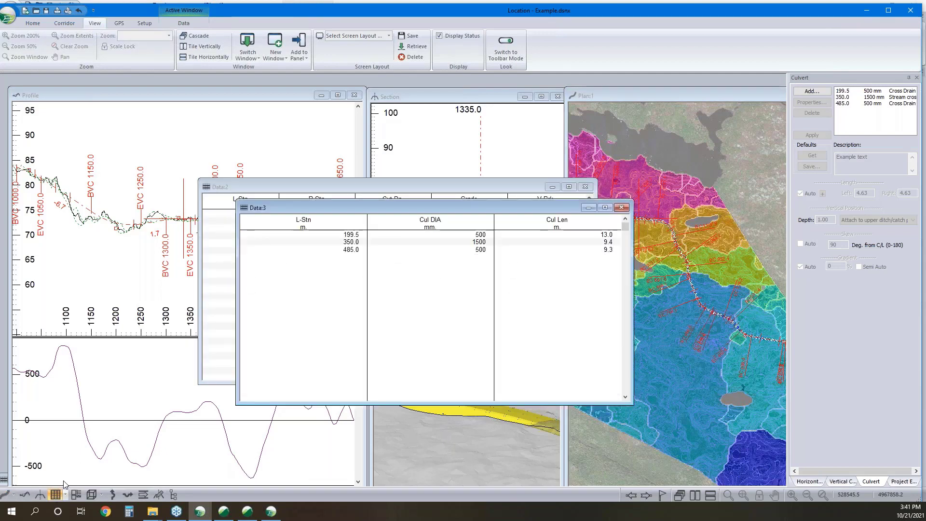
Add the Inlet X, Inlet Y and Inlet Z culvert fields to the columns of the culvert data window.
{"action": "right_click", "coordinate": [438, 253]}
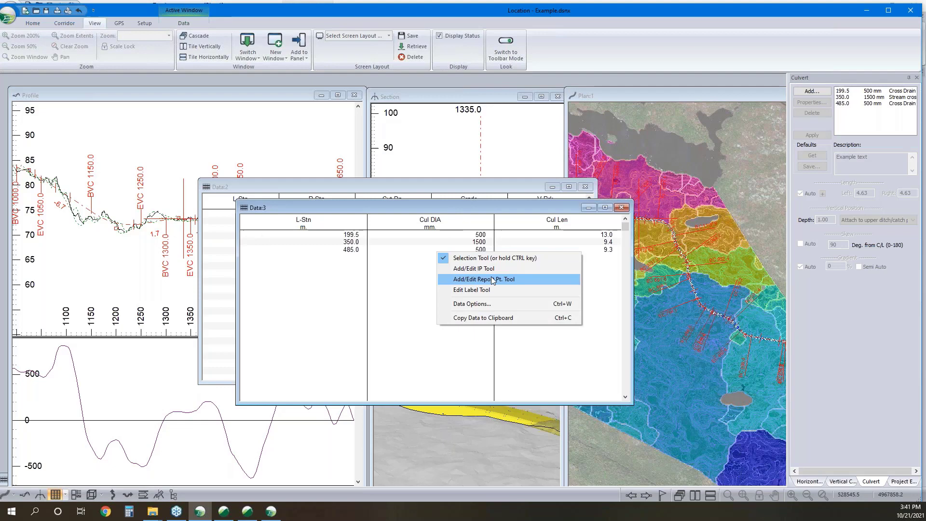
{"action": "left_click", "coordinate": [490, 302]}
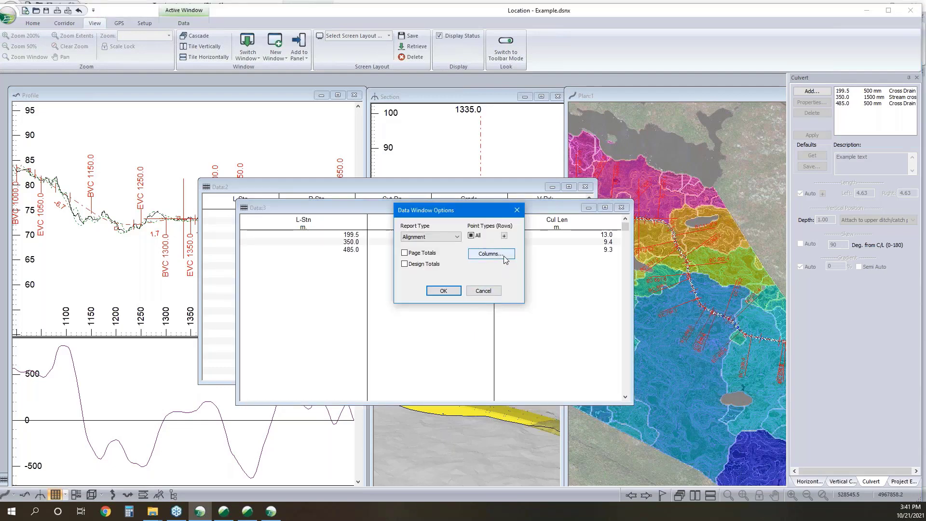
{"action": "left_click", "coordinate": [504, 257]}
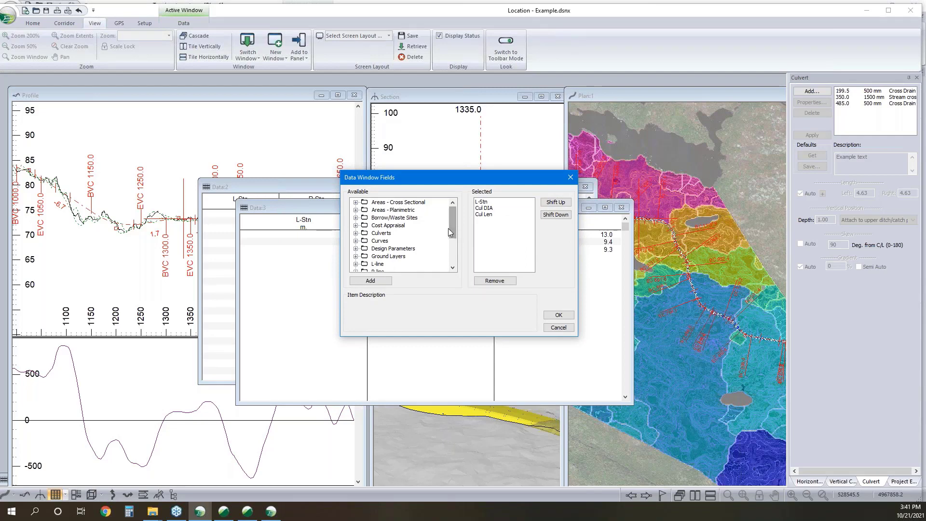
{"action": "scroll", "coordinate": [408, 248], "scroll_direction": "down", "scroll_amount": 2}
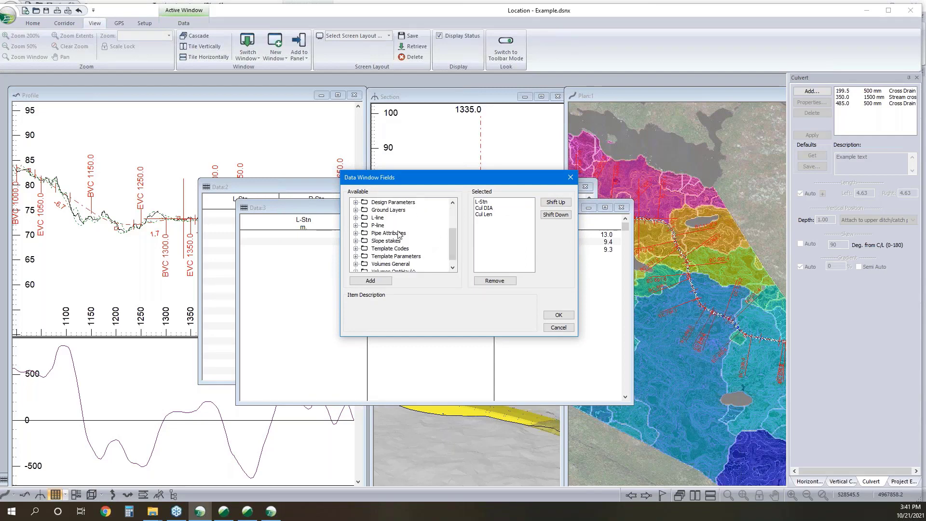
{"action": "scroll", "coordinate": [398, 235], "scroll_direction": "up", "scroll_amount": 2}
{"action": "double_click", "coordinate": [388, 233]}
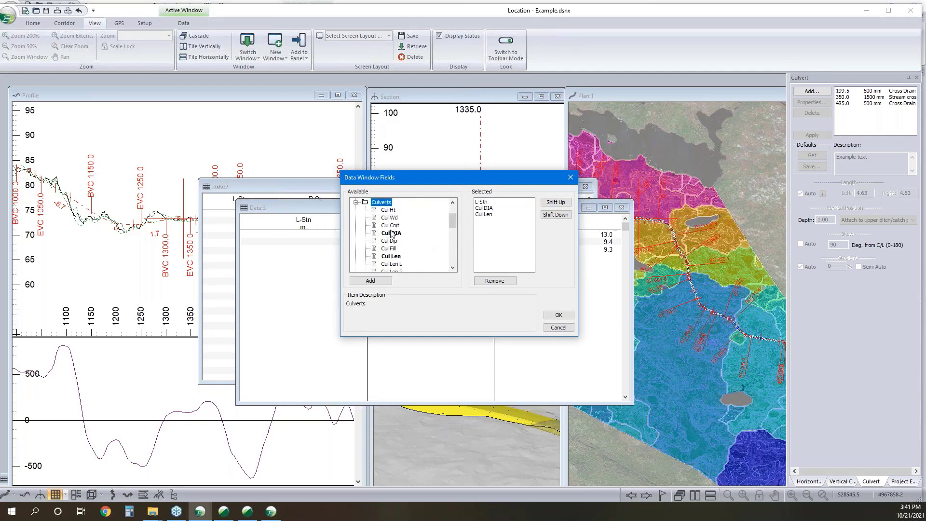
{"action": "scroll", "coordinate": [393, 233], "scroll_direction": "down", "scroll_amount": 3}
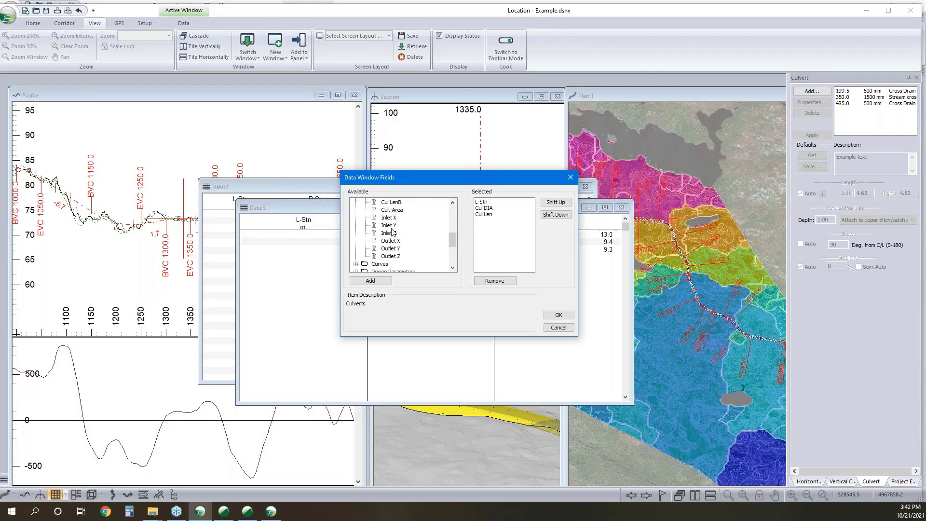
{"action": "left_click", "coordinate": [390, 235]}
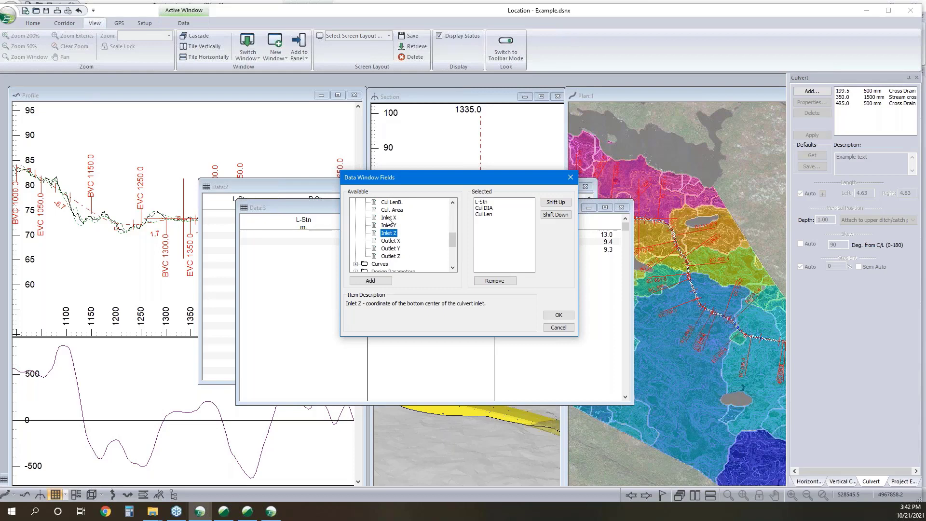
{"action": "double_click", "coordinate": [390, 217]}
{"action": "double_click", "coordinate": [390, 226]}
{"action": "double_click", "coordinate": [390, 233]}
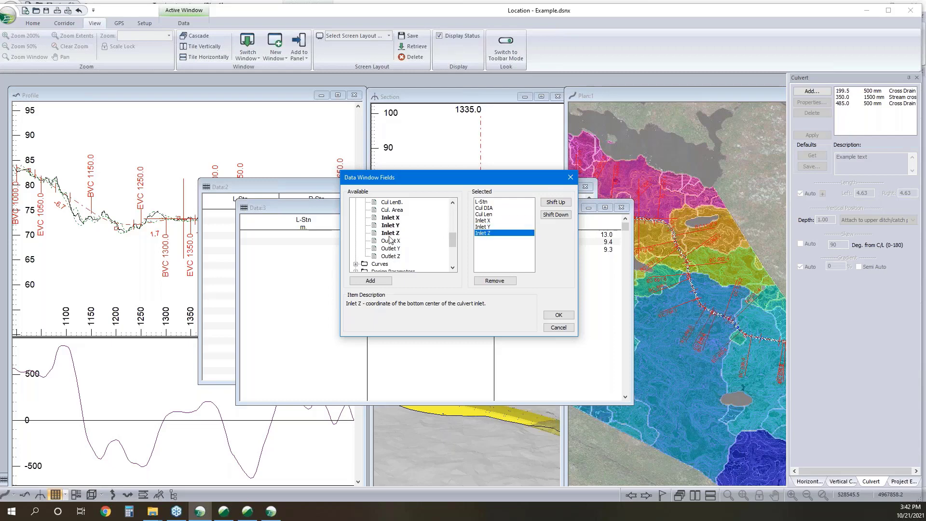
Add the Outlet X, Outlet Y and Outlet Z fields as well and apply the columns to the culvert data window.
{"action": "double_click", "coordinate": [390, 240]}
{"action": "left_click", "coordinate": [391, 249]}
{"action": "double_click", "coordinate": [393, 248]}
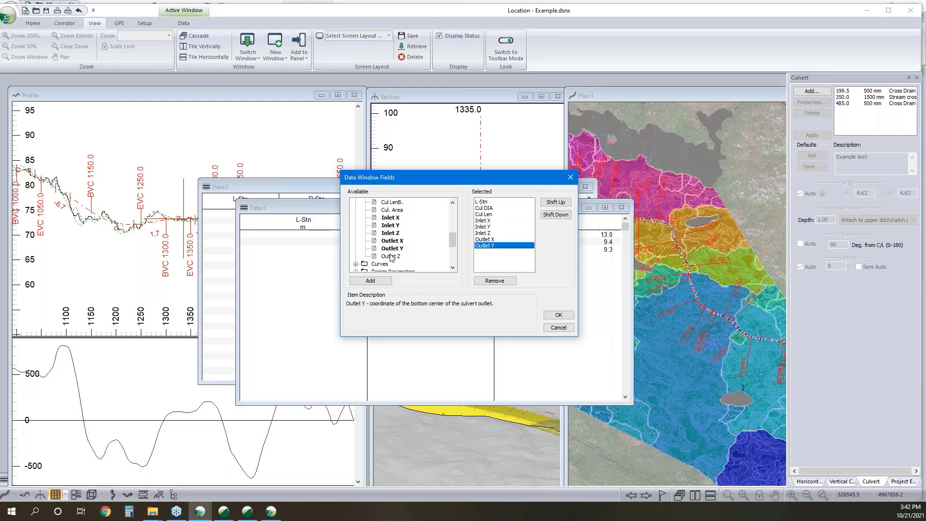
{"action": "double_click", "coordinate": [391, 256]}
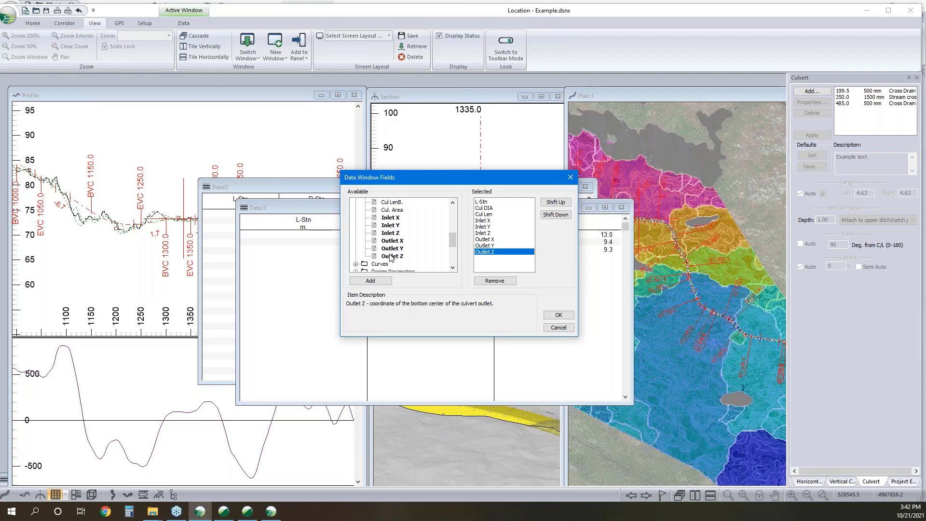
{"action": "left_click", "coordinate": [558, 315]}
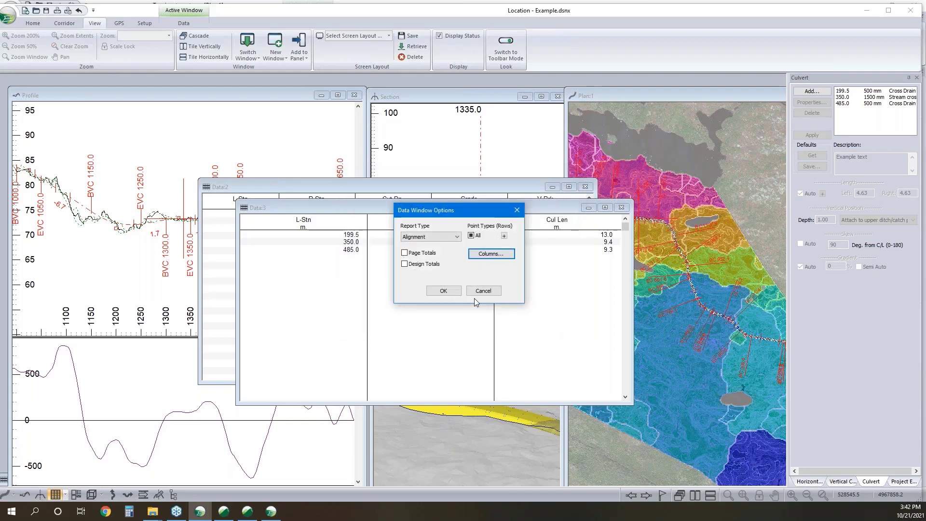
{"action": "left_click", "coordinate": [454, 292]}
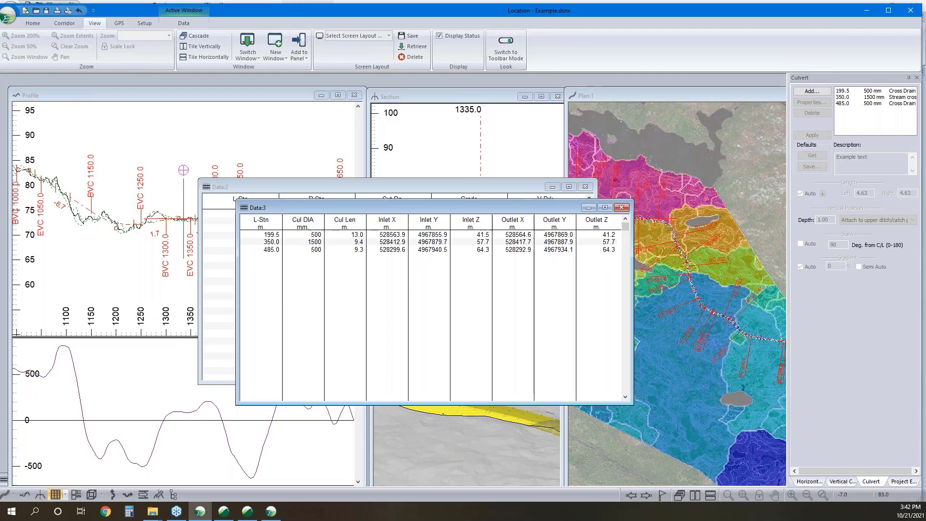
Look at the options for exporting the culvert data to ASCII or copying it to the clipboard, and minimise that data window.
{"action": "left_click", "coordinate": [183, 23]}
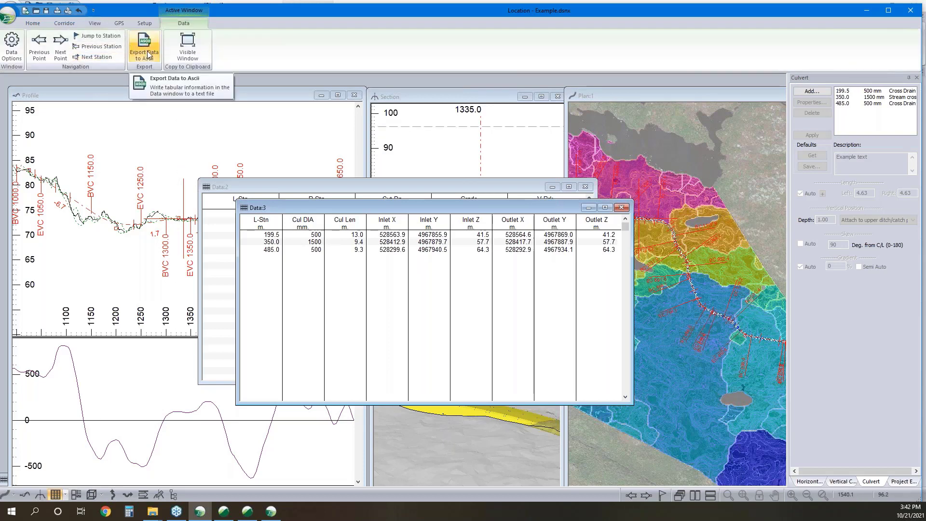
{"action": "right_click", "coordinate": [429, 256]}
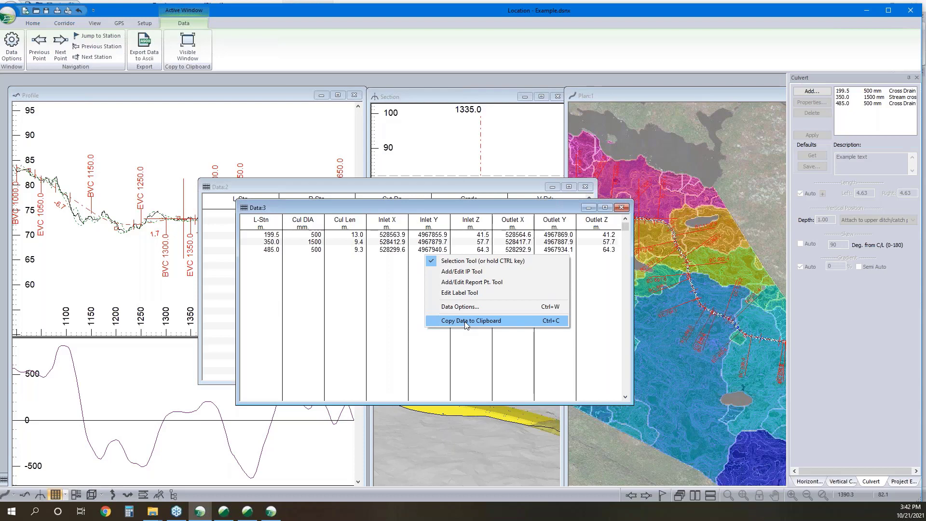
{"action": "left_click", "coordinate": [573, 209]}
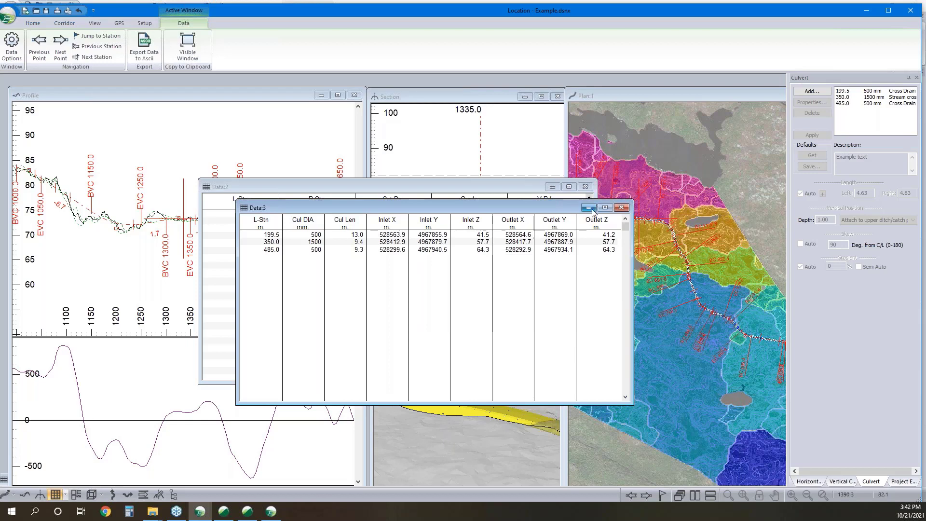
{"action": "left_click", "coordinate": [589, 208]}
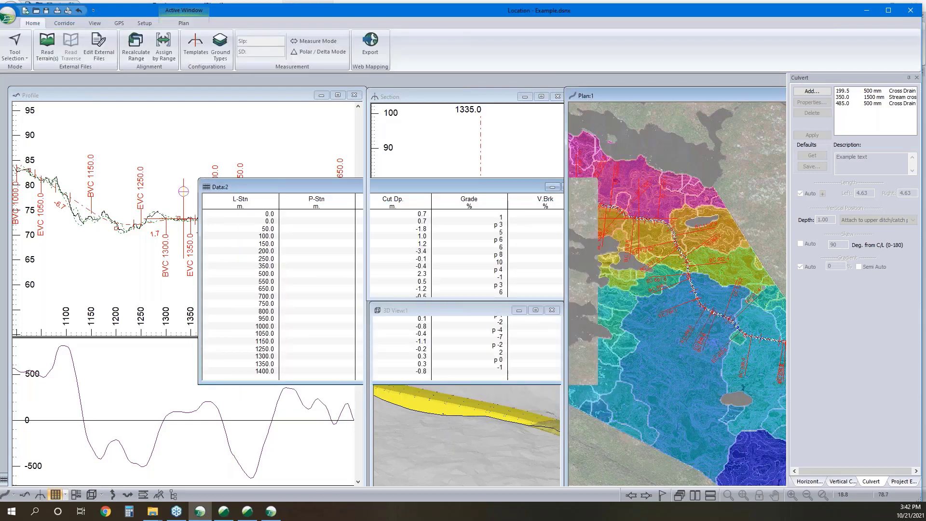
Find the 1500 mm stream culvert at station 350 in the 3D view and delete it.
{"action": "left_click", "coordinate": [459, 414]}
{"action": "scroll", "coordinate": [456, 415], "scroll_direction": "down", "scroll_amount": 4}
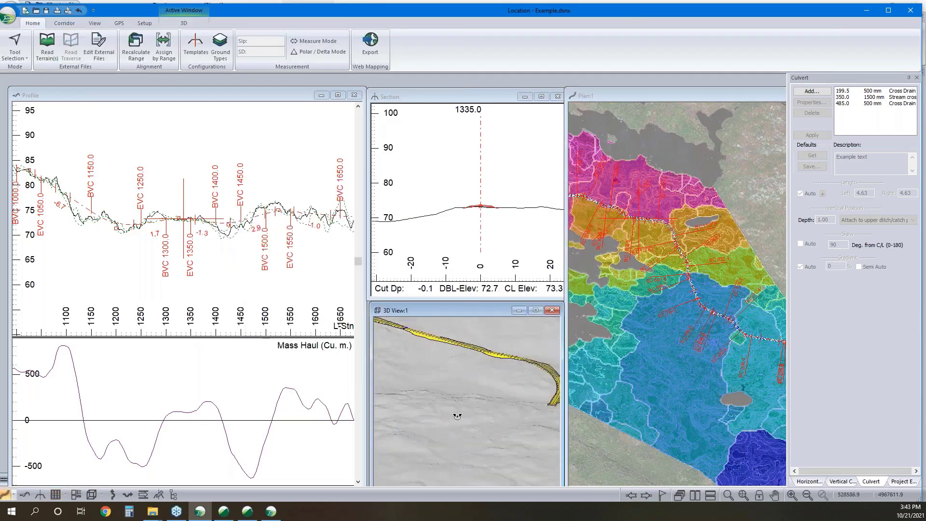
{"action": "left_click_drag", "start_coordinate": [453, 415], "coordinate": [432, 347]}
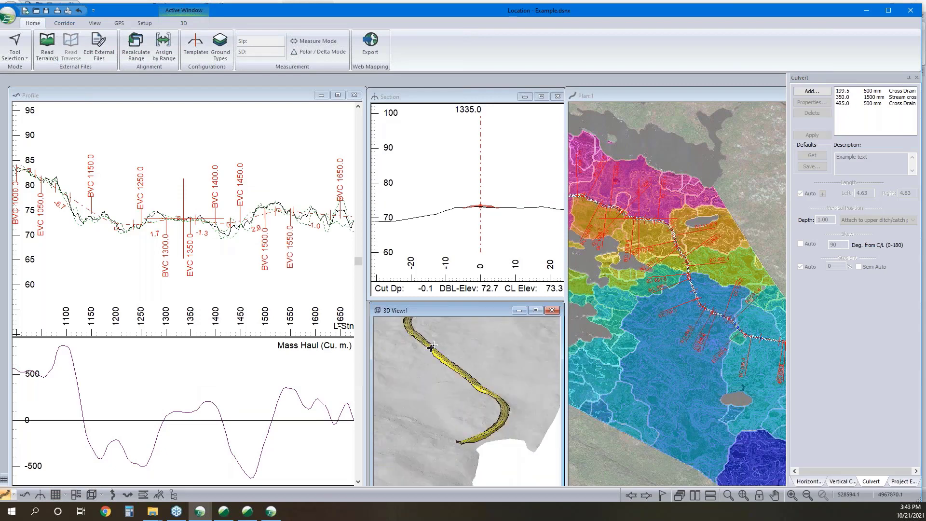
{"action": "scroll", "coordinate": [465, 382], "scroll_direction": "up", "scroll_amount": 5}
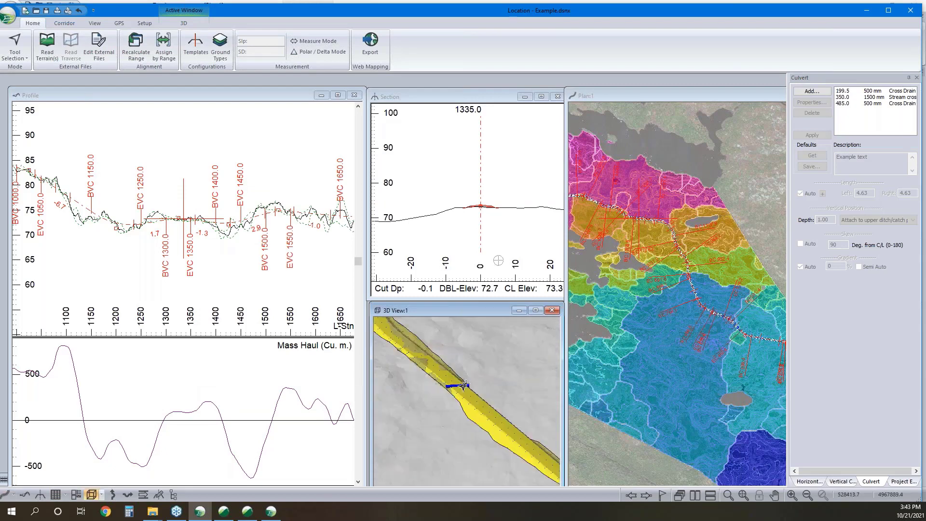
{"action": "left_click", "coordinate": [460, 385]}
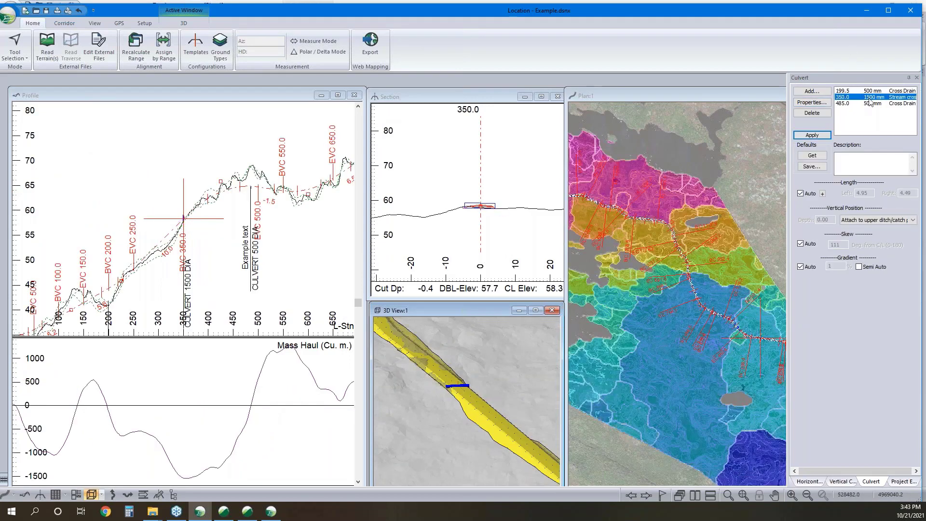
{"action": "left_click", "coordinate": [816, 114]}
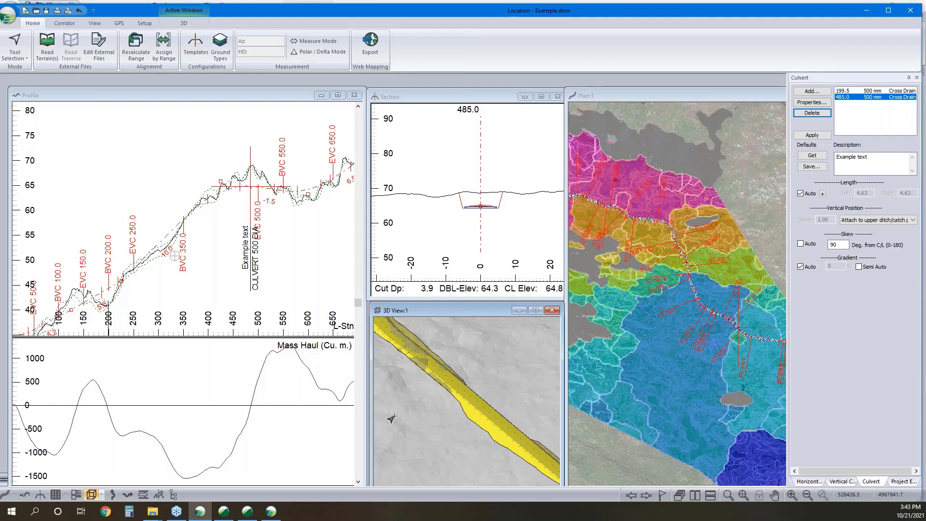
Examine the properties and the vertical position options of the 500 mm culvert at station 485 without changing them.
{"action": "left_click", "coordinate": [811, 102]}
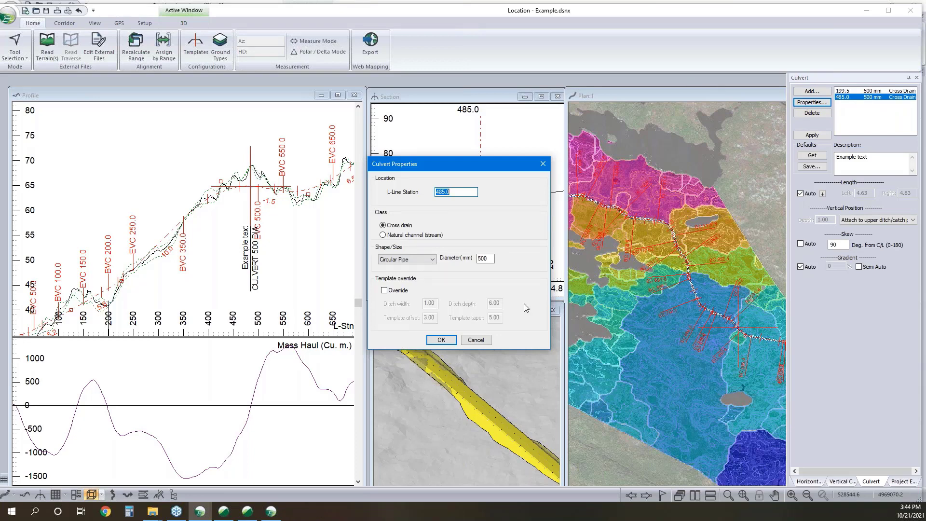
{"action": "left_click", "coordinate": [476, 341]}
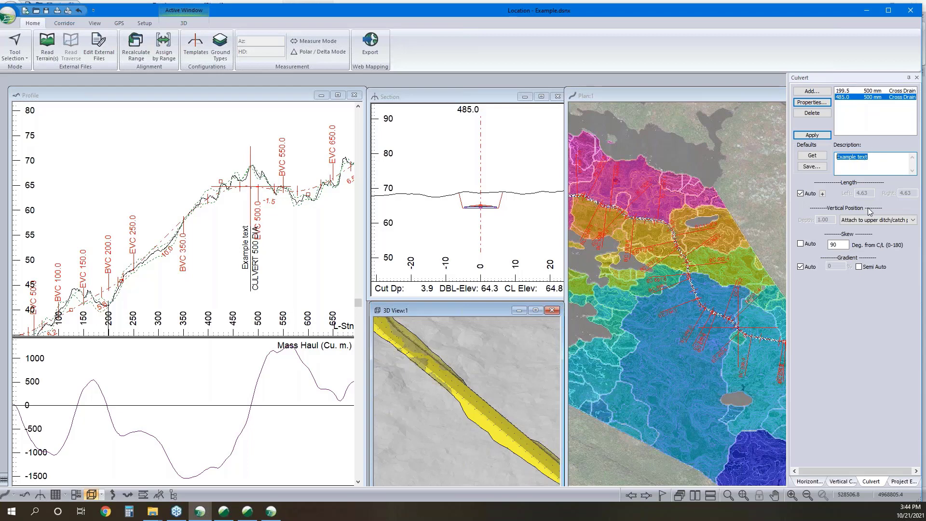
{"action": "left_click", "coordinate": [867, 220]}
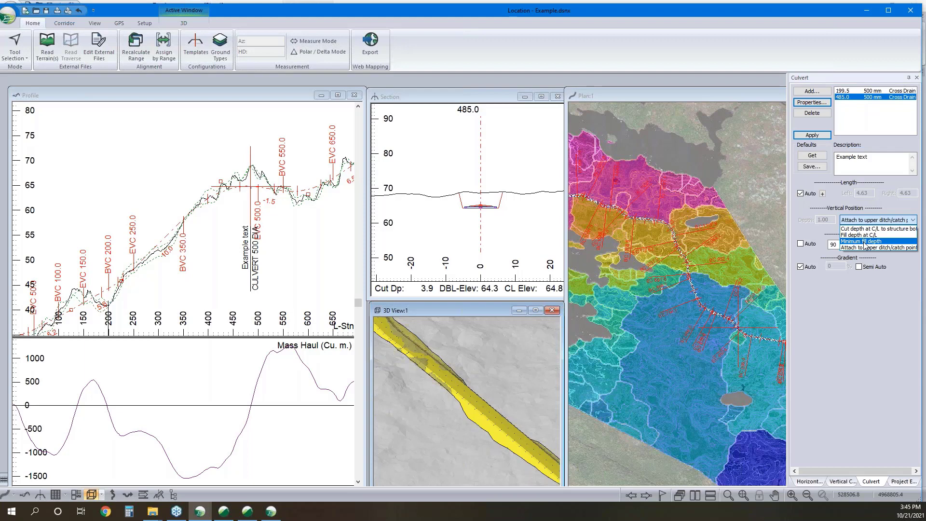
{"action": "left_click", "coordinate": [820, 276]}
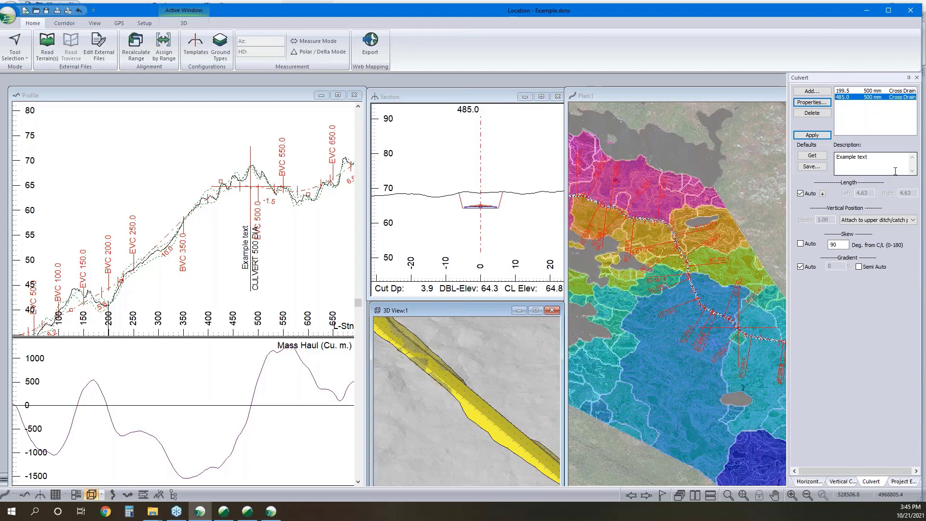
{"action": "left_click", "coordinate": [858, 221]}
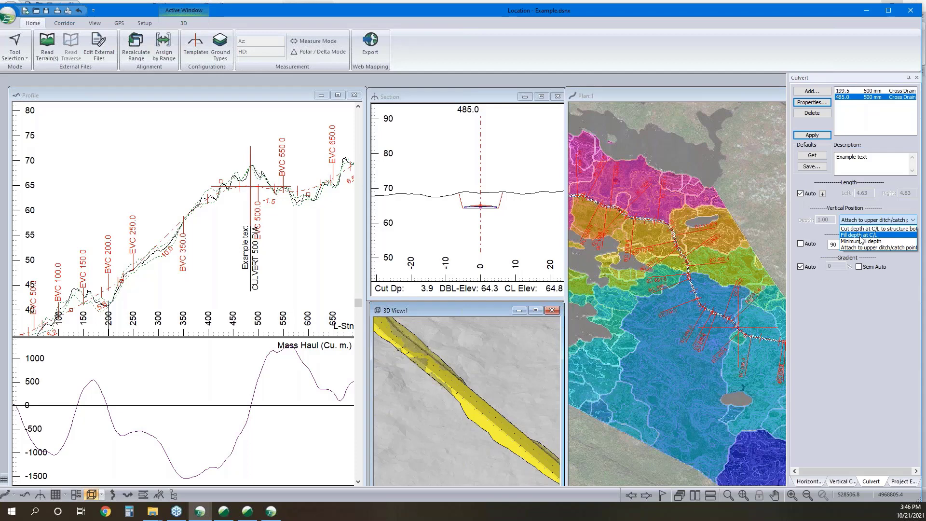
{"action": "left_click", "coordinate": [862, 9]}
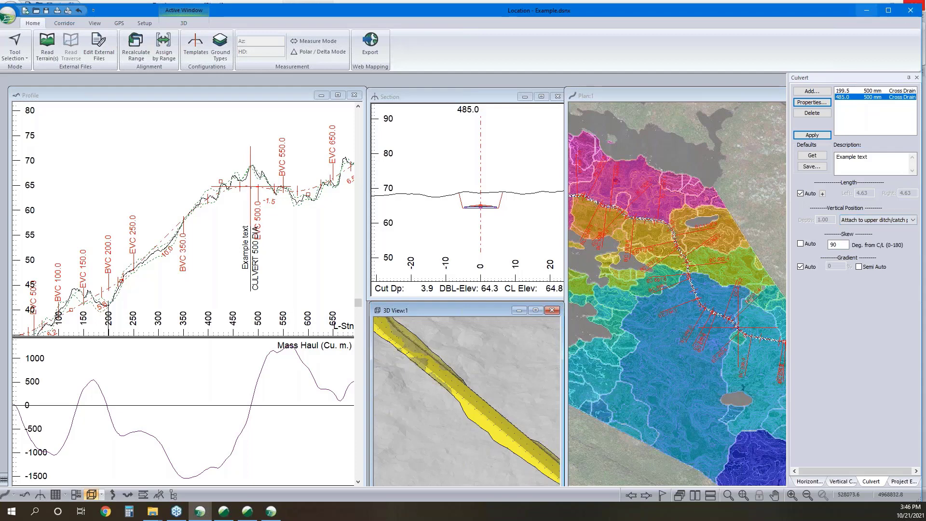
Switch to the untitled channel and crossing design and make H-align1 the current alignment.
{"action": "left_click", "coordinate": [866, 10]}
{"action": "left_click", "coordinate": [271, 512]}
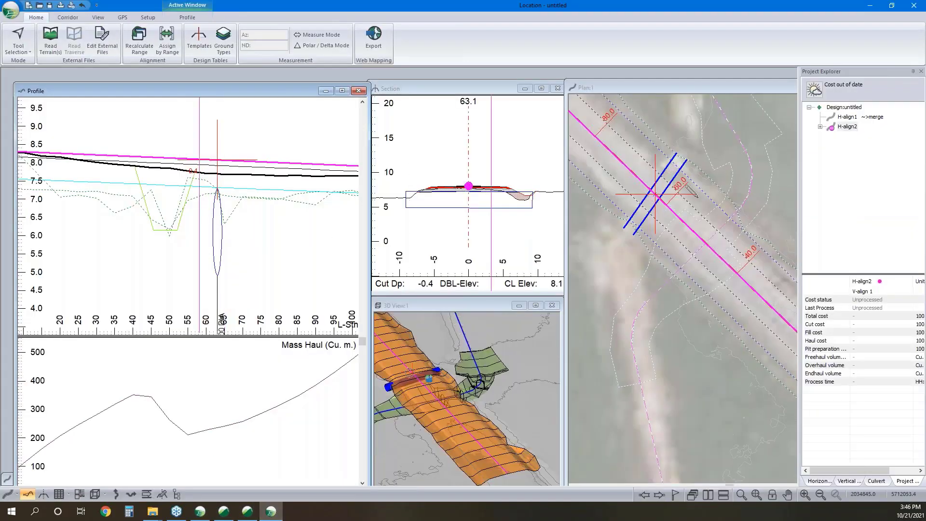
{"action": "left_click", "coordinate": [706, 222]}
{"action": "left_click", "coordinate": [853, 118]}
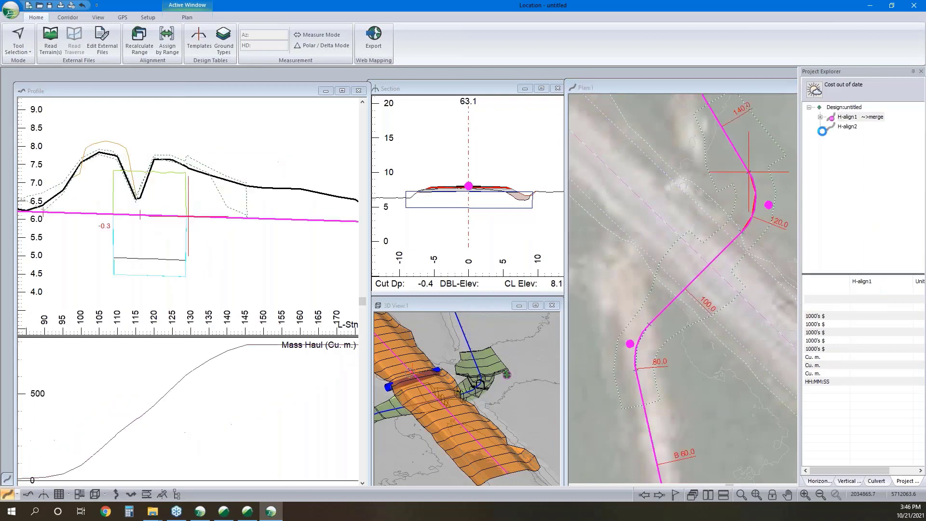
With the Add/Edit IP Tool, move H-align1's IP near station 120 north-west and its IP near station 80 north to realign the crossing.
{"action": "right_click", "coordinate": [708, 188]}
{"action": "left_click", "coordinate": [734, 204]}
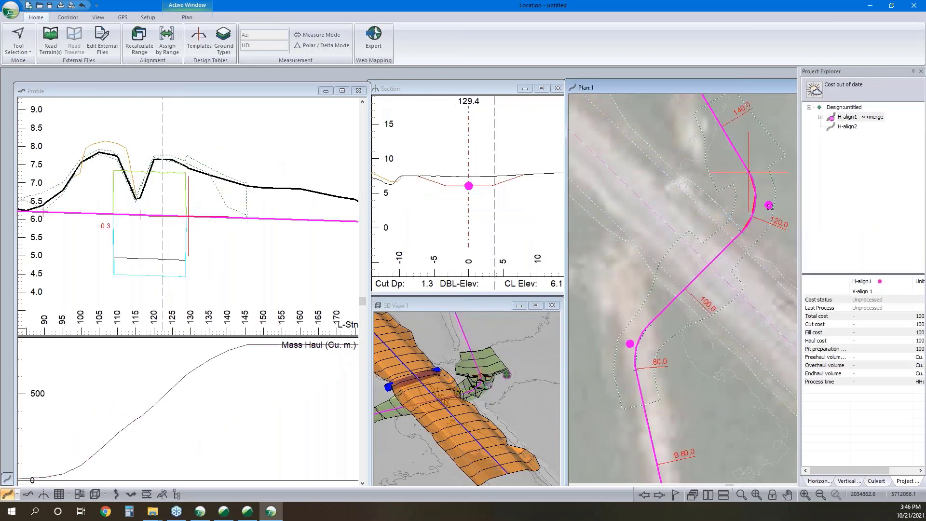
{"action": "left_click_drag", "start_coordinate": [769, 205], "coordinate": [720, 148]}
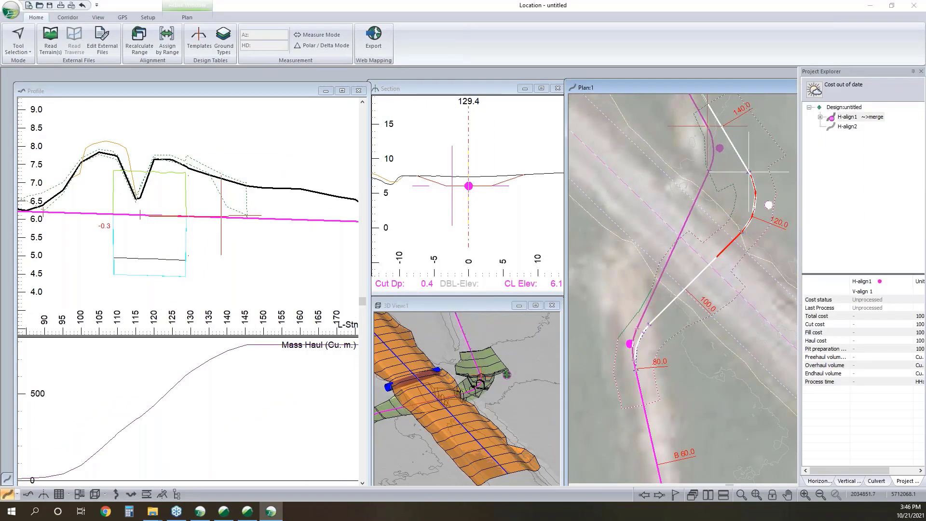
{"action": "left_click_drag", "start_coordinate": [629, 344], "coordinate": [619, 285]}
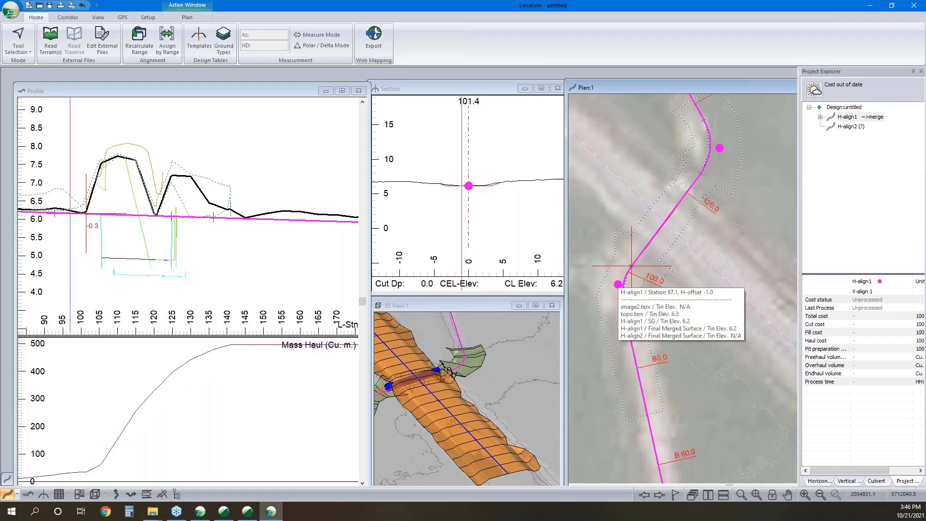
{"action": "left_click_drag", "start_coordinate": [618, 285], "coordinate": [616, 283]}
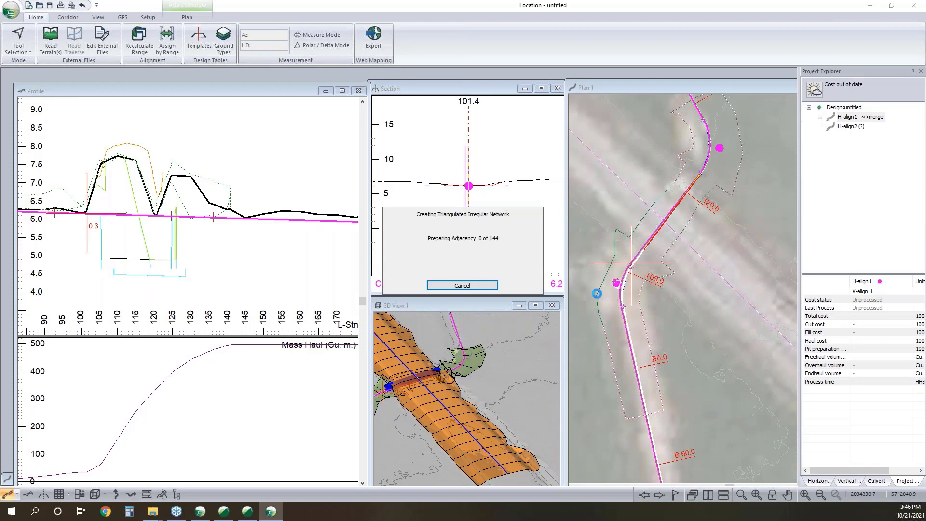
Recalculate the alignments after the IP moves and make H-align2 current to inspect the culvert crossing.
{"action": "left_click", "coordinate": [139, 41]}
{"action": "left_click", "coordinate": [483, 287]}
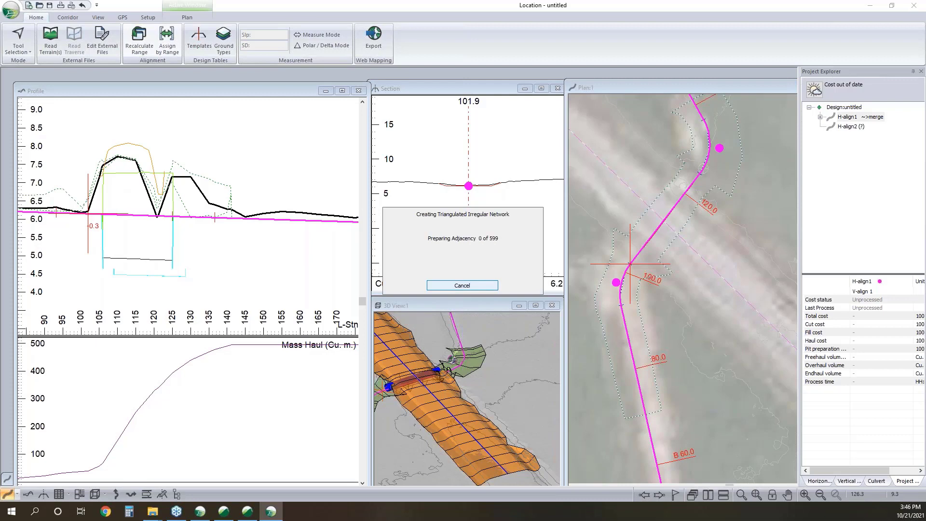
{"action": "mouse_move", "coordinate": [851, 130]}
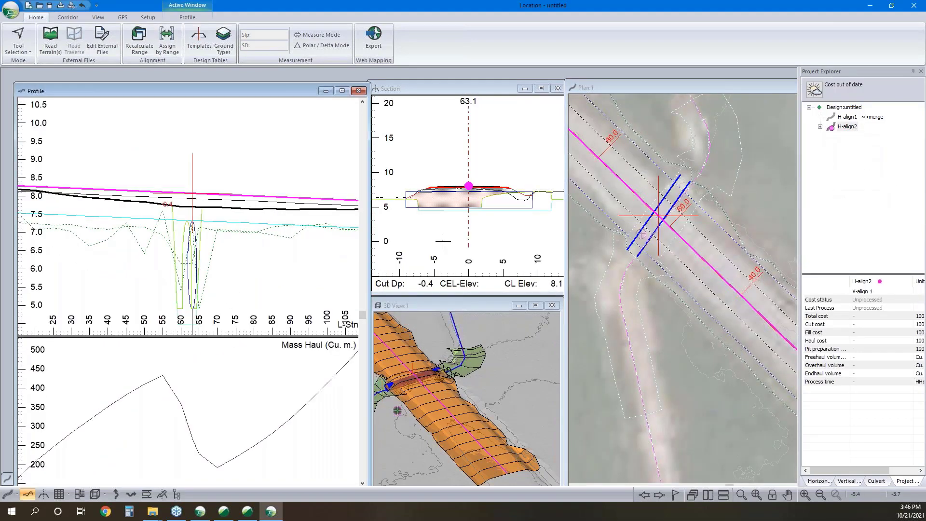
In the CULV - Culvert template, try a connection Offset Y of -0.2 for the Penstock I-left component.
{"action": "left_click", "coordinate": [199, 38]}
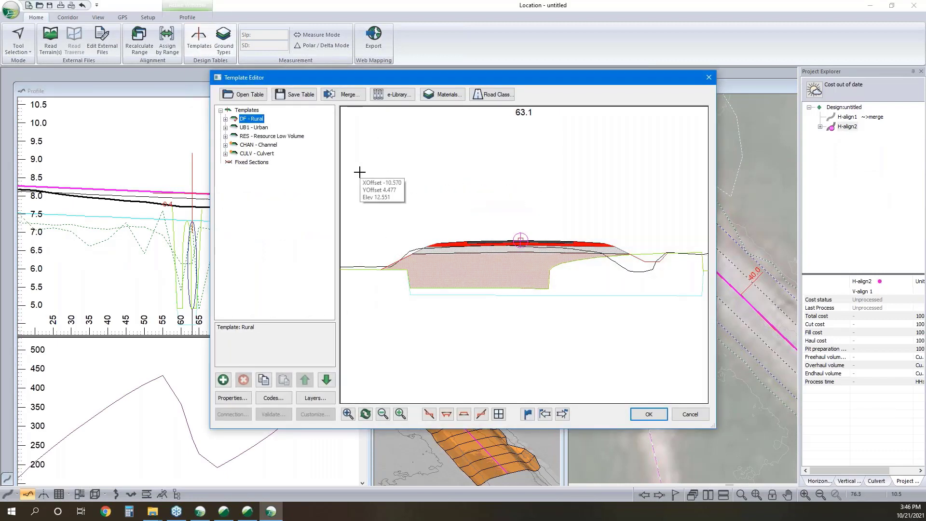
{"action": "left_click", "coordinate": [247, 157]}
{"action": "left_click", "coordinate": [225, 153]}
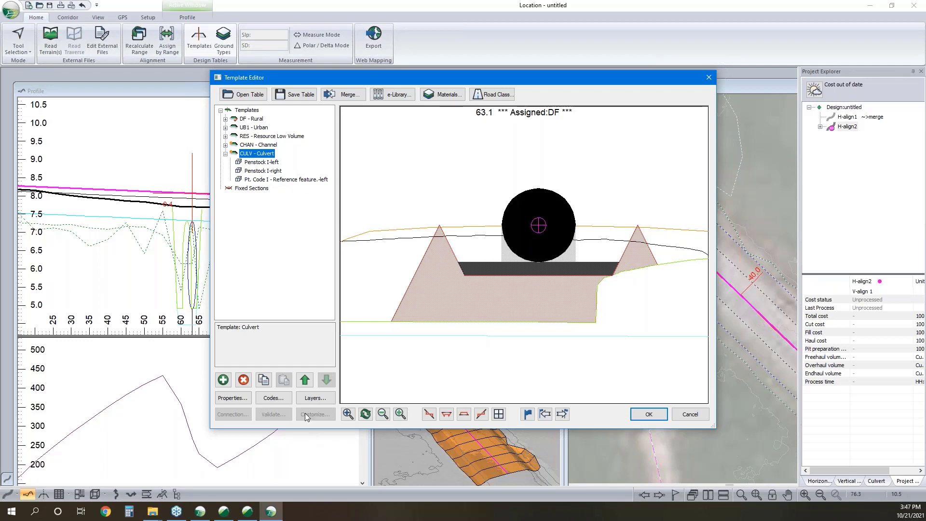
{"action": "left_click", "coordinate": [265, 162]}
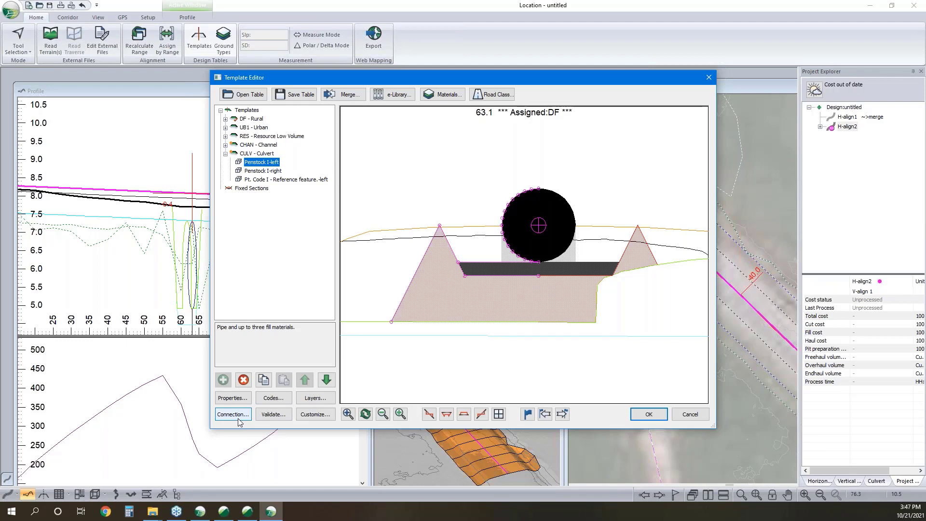
{"action": "left_click", "coordinate": [236, 416]}
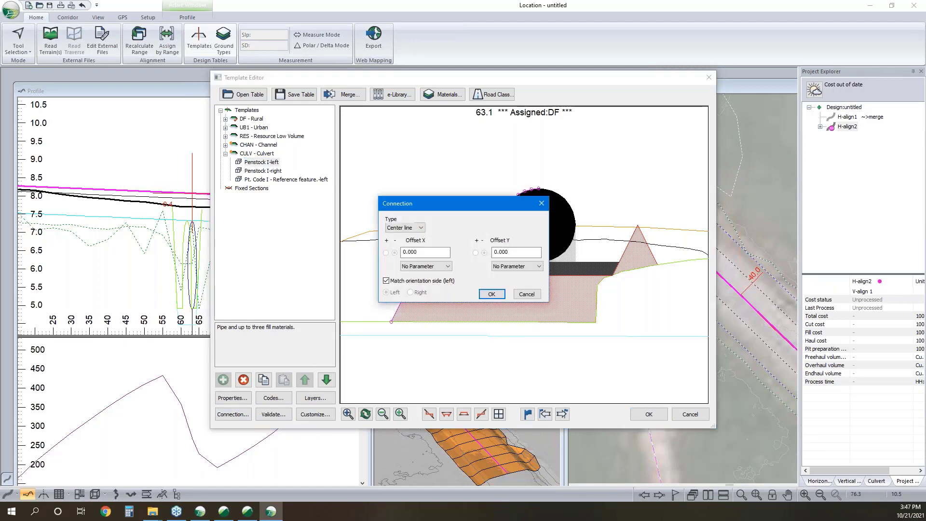
{"action": "double_click", "coordinate": [511, 252]}
{"action": "type", "text": "-.2"}
{"action": "left_click", "coordinate": [492, 294]}
{"action": "left_click", "coordinate": [499, 283]}
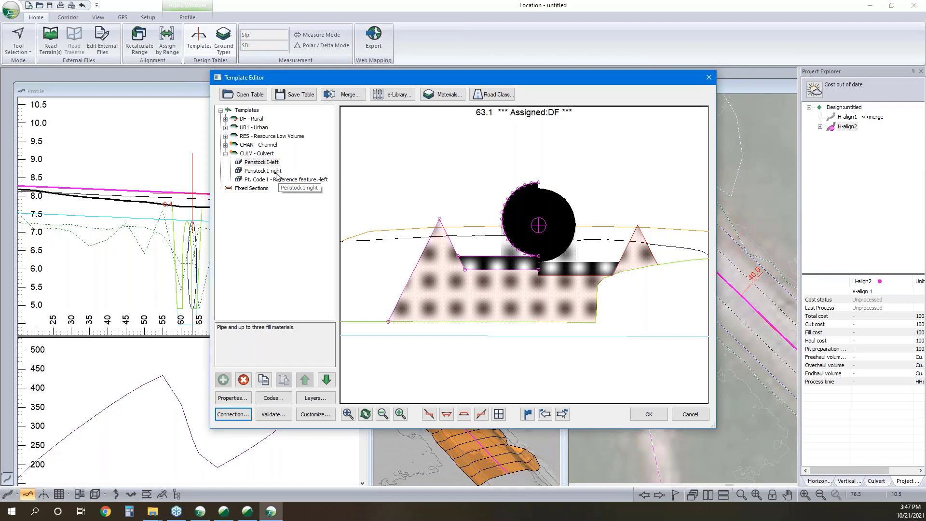
Change the connection Offset Y of the Penstock I-left component to 0.2.
{"action": "left_click", "coordinate": [260, 163]}
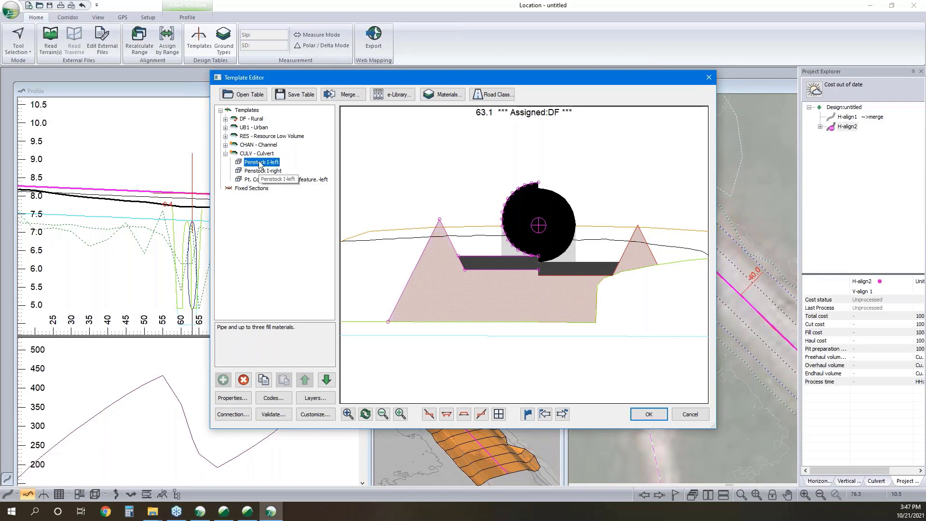
{"action": "double_click", "coordinate": [261, 165]}
{"action": "left_click", "coordinate": [344, 404]}
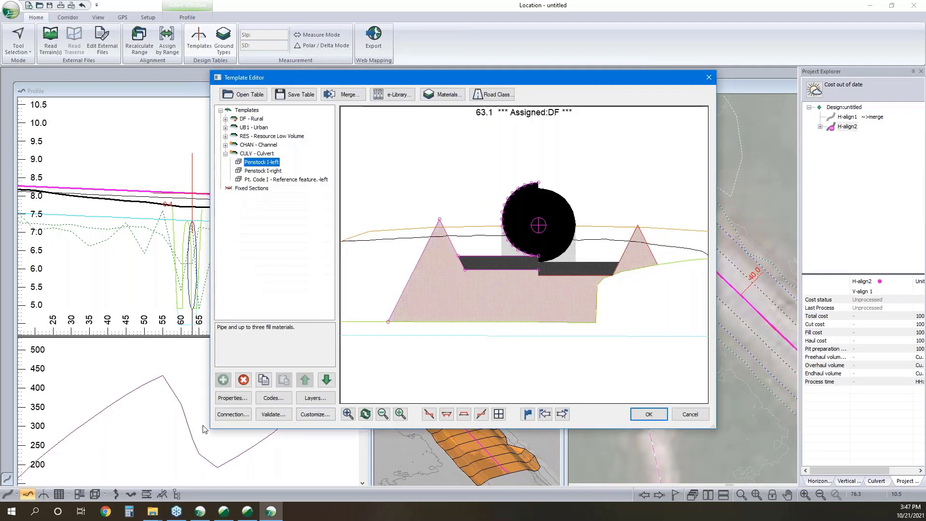
{"action": "left_click", "coordinate": [232, 414]}
{"action": "left_click", "coordinate": [494, 253]}
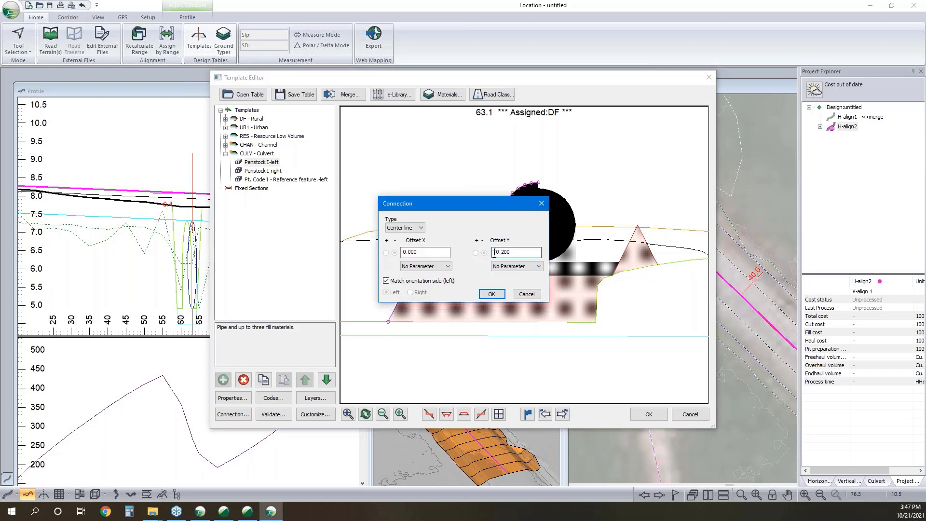
{"action": "type", "text": "-"}
{"action": "key", "text": "BackSpace"}
{"action": "left_click", "coordinate": [492, 295]}
{"action": "left_click", "coordinate": [499, 284]}
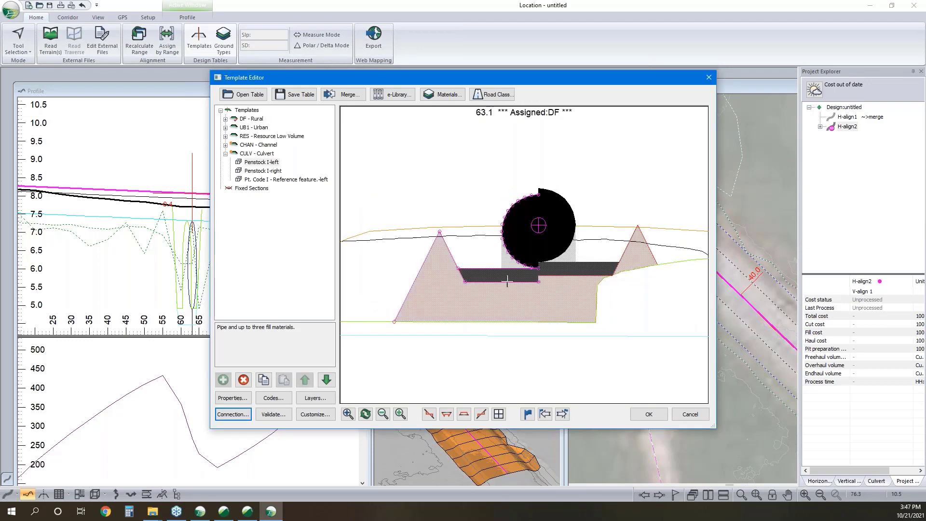
Set the Penstock I-right connection Offset Y to 0.2, then close the Template Editor without keeping the changes.
{"action": "double_click", "coordinate": [262, 170]}
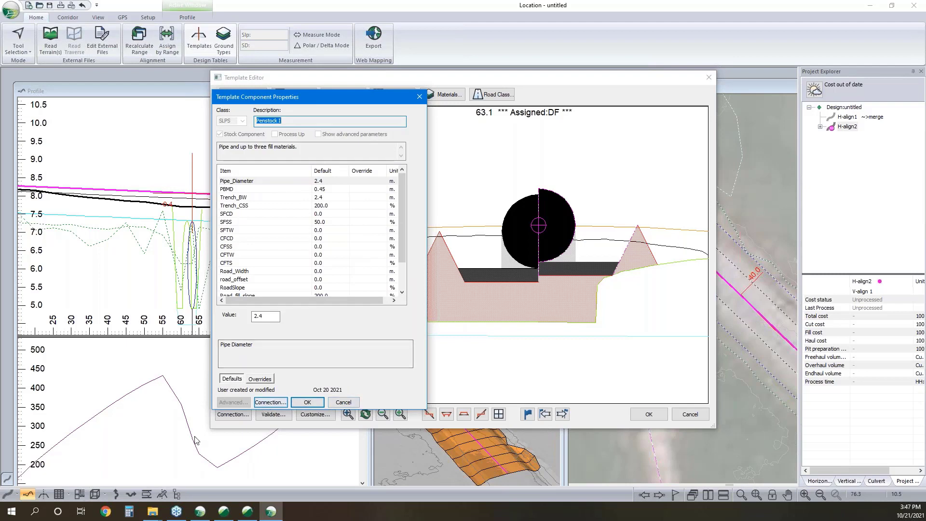
{"action": "left_click", "coordinate": [264, 403]}
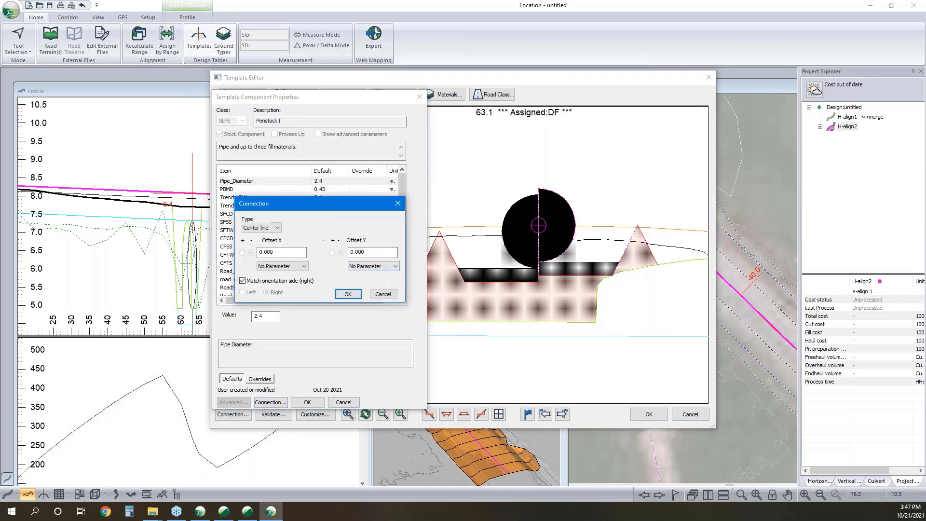
{"action": "type", "text": ".2"}
{"action": "key", "text": "Return"}
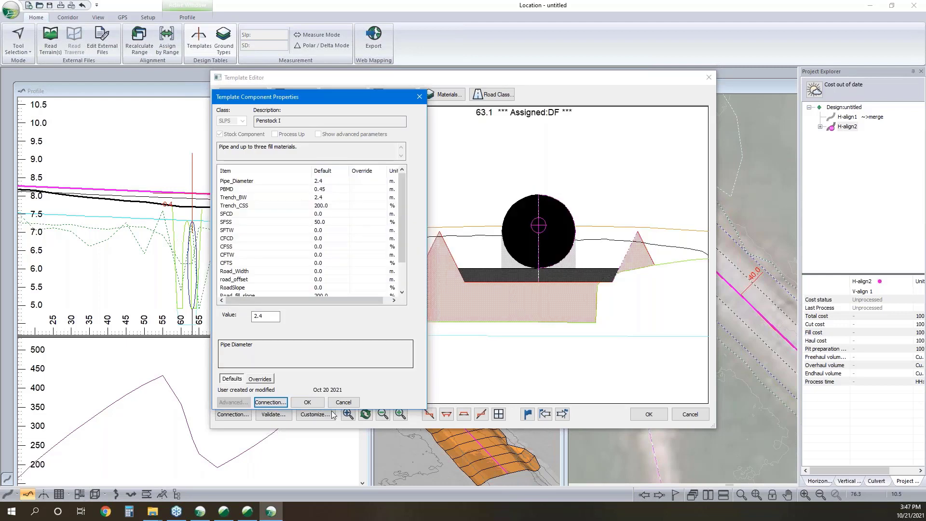
{"action": "left_click", "coordinate": [308, 403]}
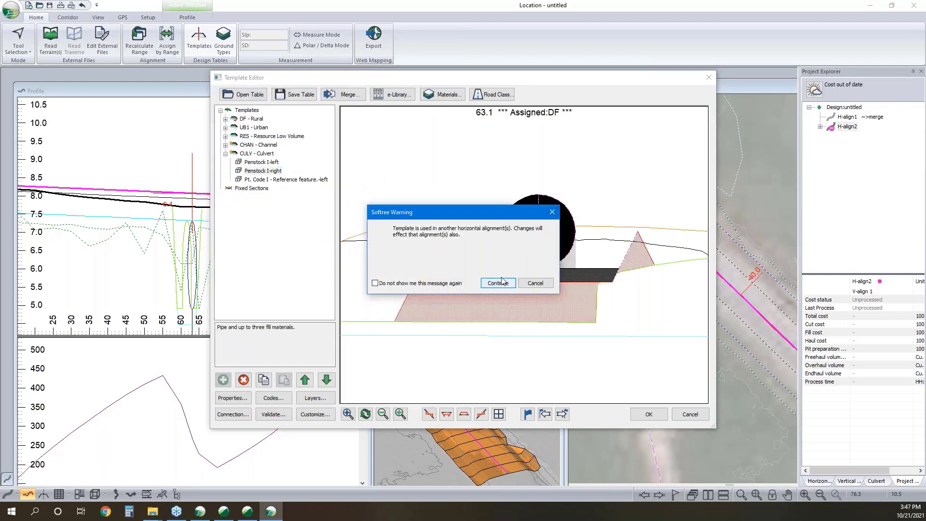
{"action": "left_click", "coordinate": [506, 284]}
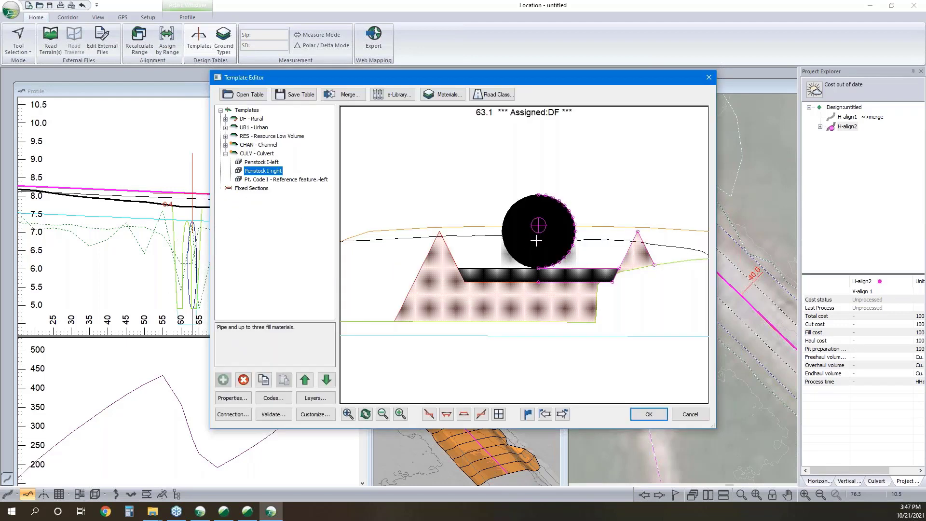
{"action": "mouse_move", "coordinate": [539, 227]}
{"action": "left_click", "coordinate": [690, 414]}
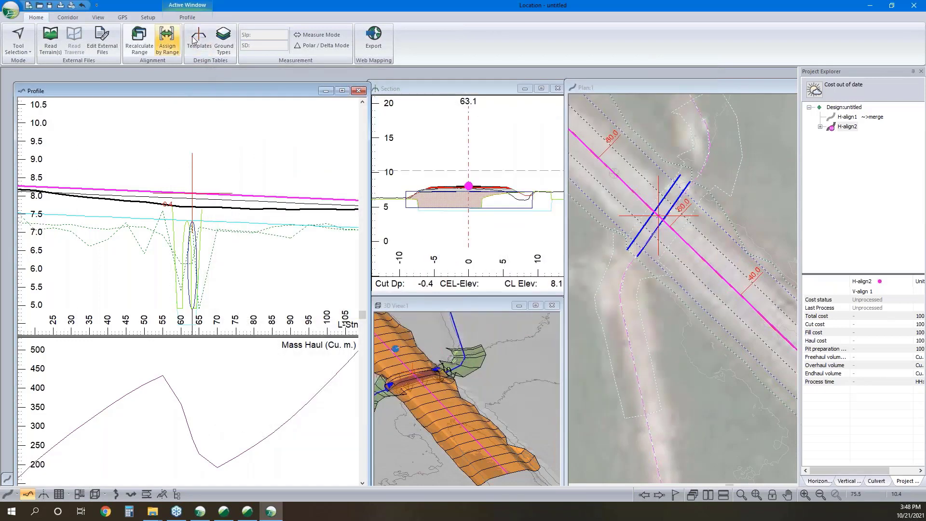
Change the culvert at station 63.1 to a Rectangular Box 2.4 m high and 3 m wide and inspect it in 3D.
{"action": "left_click", "coordinate": [877, 481]}
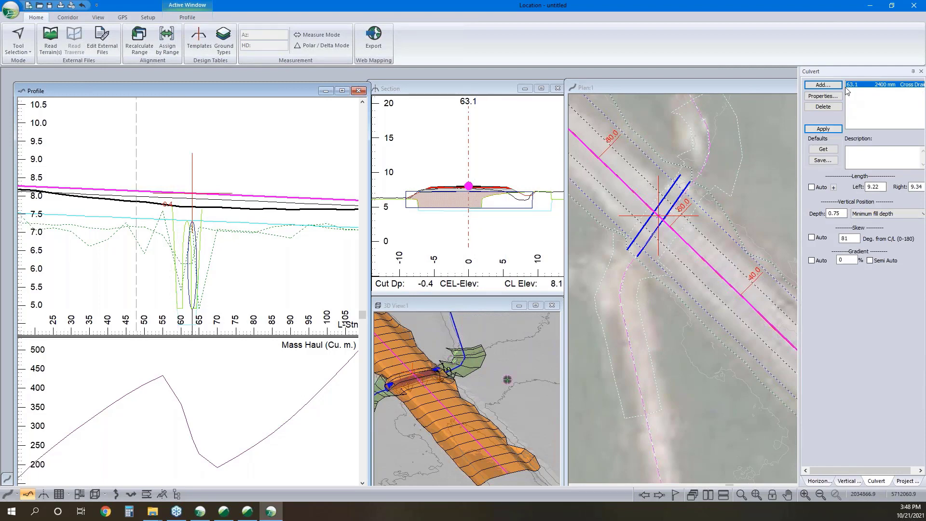
{"action": "left_click", "coordinate": [823, 96]}
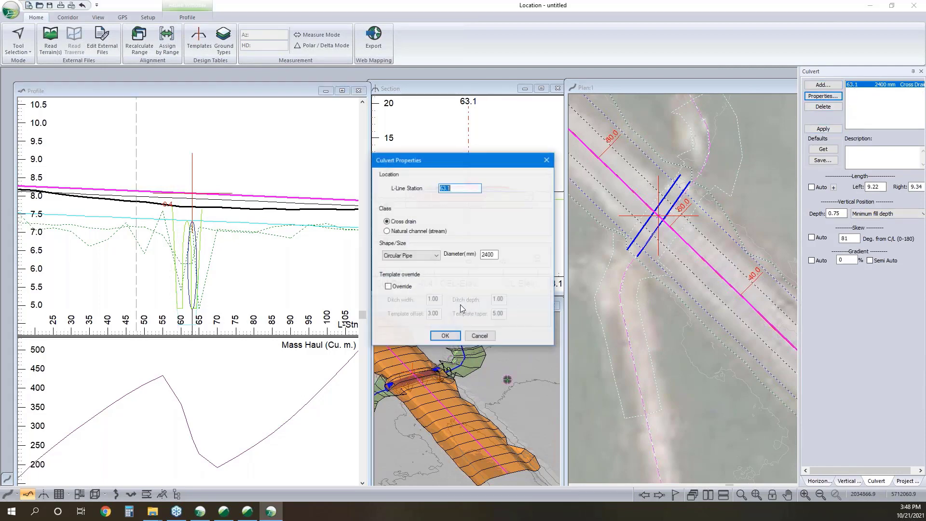
{"action": "left_click", "coordinate": [406, 257]}
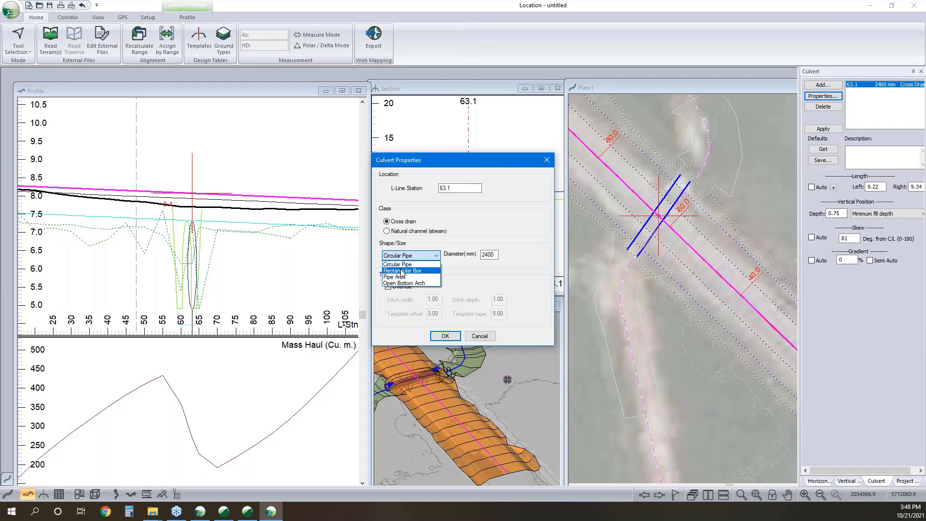
{"action": "left_click", "coordinate": [403, 271]}
{"action": "left_click_drag", "start_coordinate": [496, 255], "coordinate": [458, 253]}
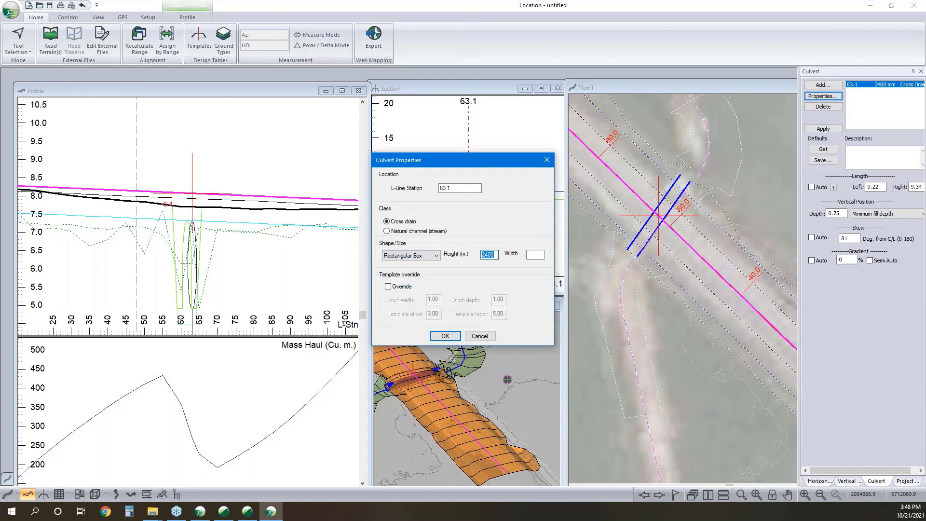
{"action": "type", "text": "2.5"}
{"action": "type", "text": ".4"}
{"action": "left_click", "coordinate": [531, 254]}
{"action": "type", "text": "3"}
{"action": "key", "text": "Return"}
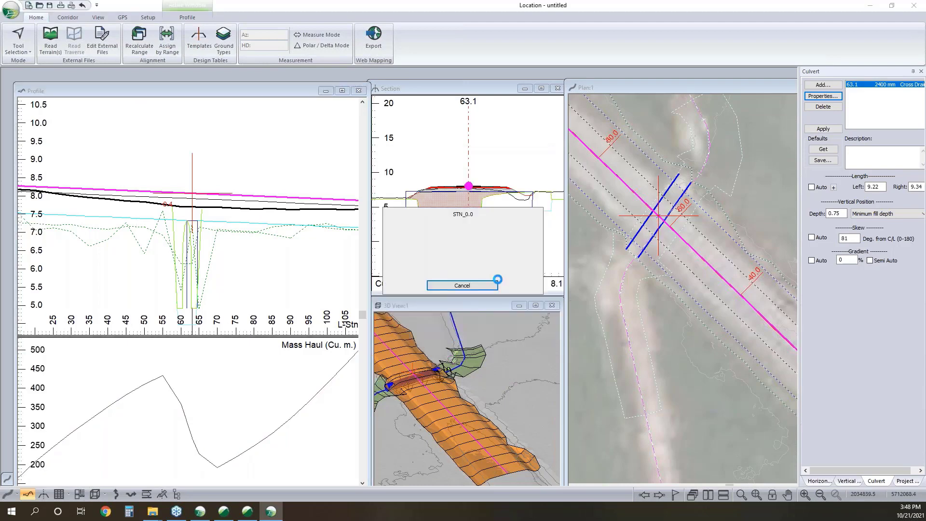
{"action": "left_click_drag", "start_coordinate": [464, 364], "coordinate": [477, 406]}
{"action": "scroll", "coordinate": [455, 401], "scroll_direction": "up", "scroll_amount": 5}
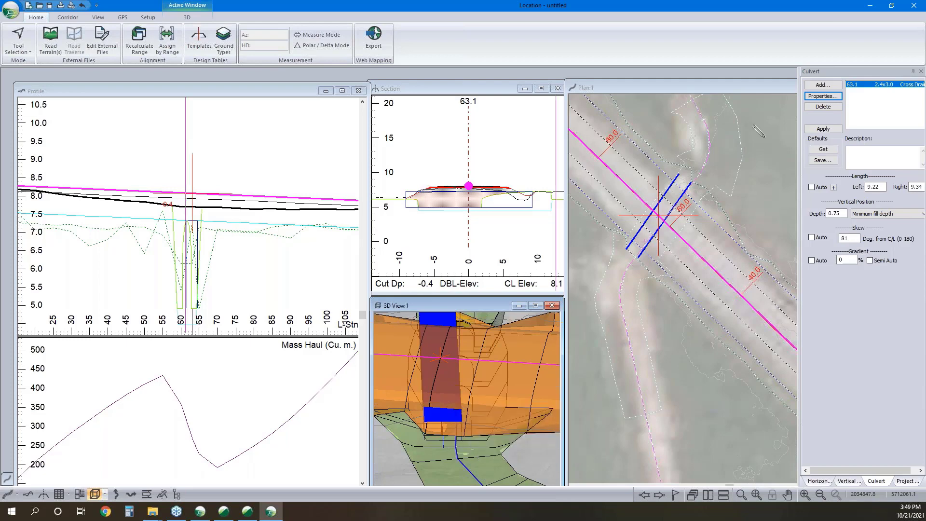
Review the available shapes for the culvert at station 63.1 without changing its properties.
{"action": "left_click", "coordinate": [826, 98]}
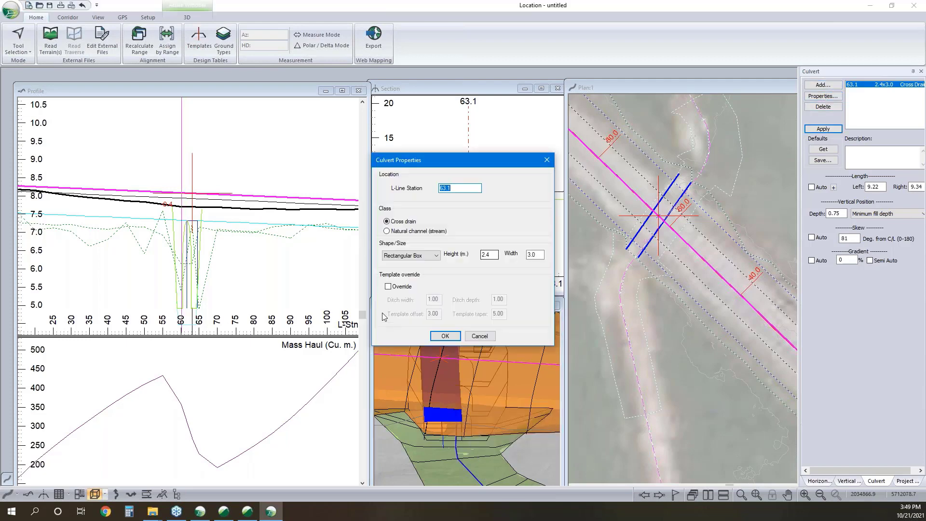
{"action": "left_click", "coordinate": [413, 256]}
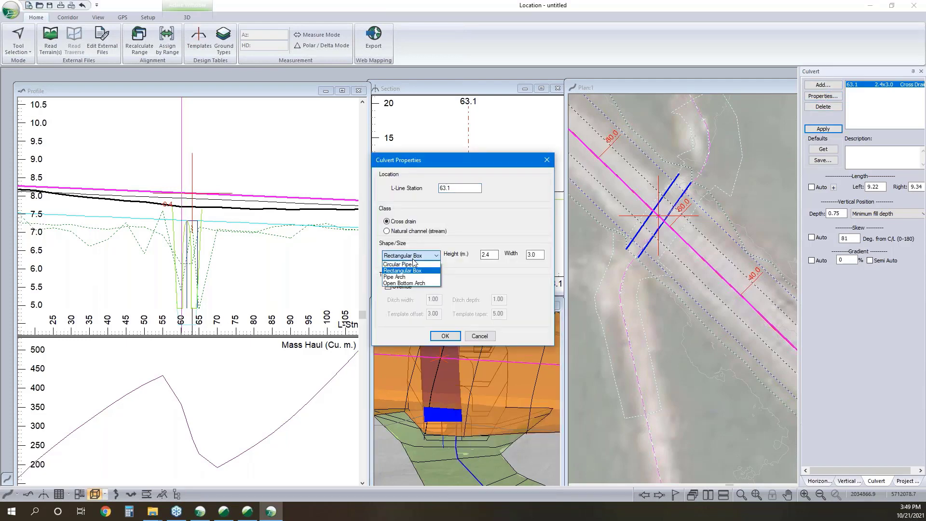
{"action": "left_click", "coordinate": [480, 334]}
{"action": "left_click", "coordinate": [480, 335]}
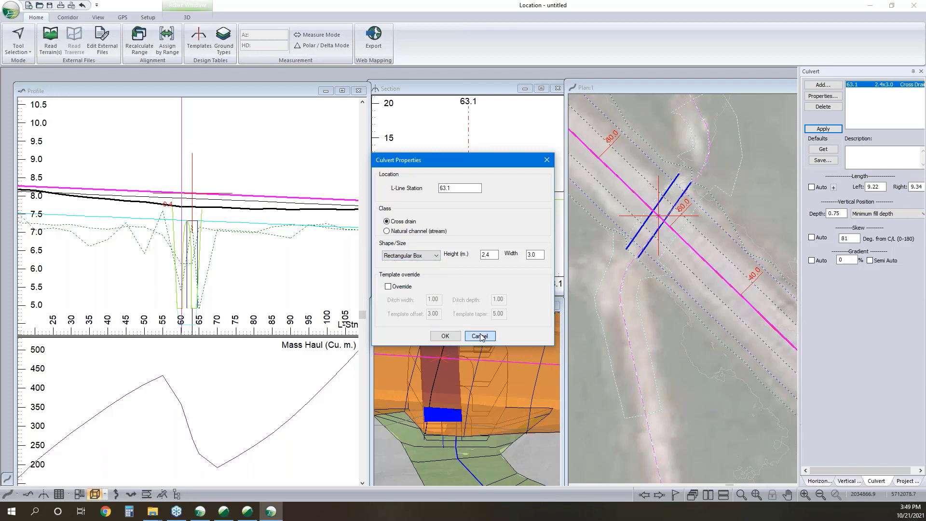